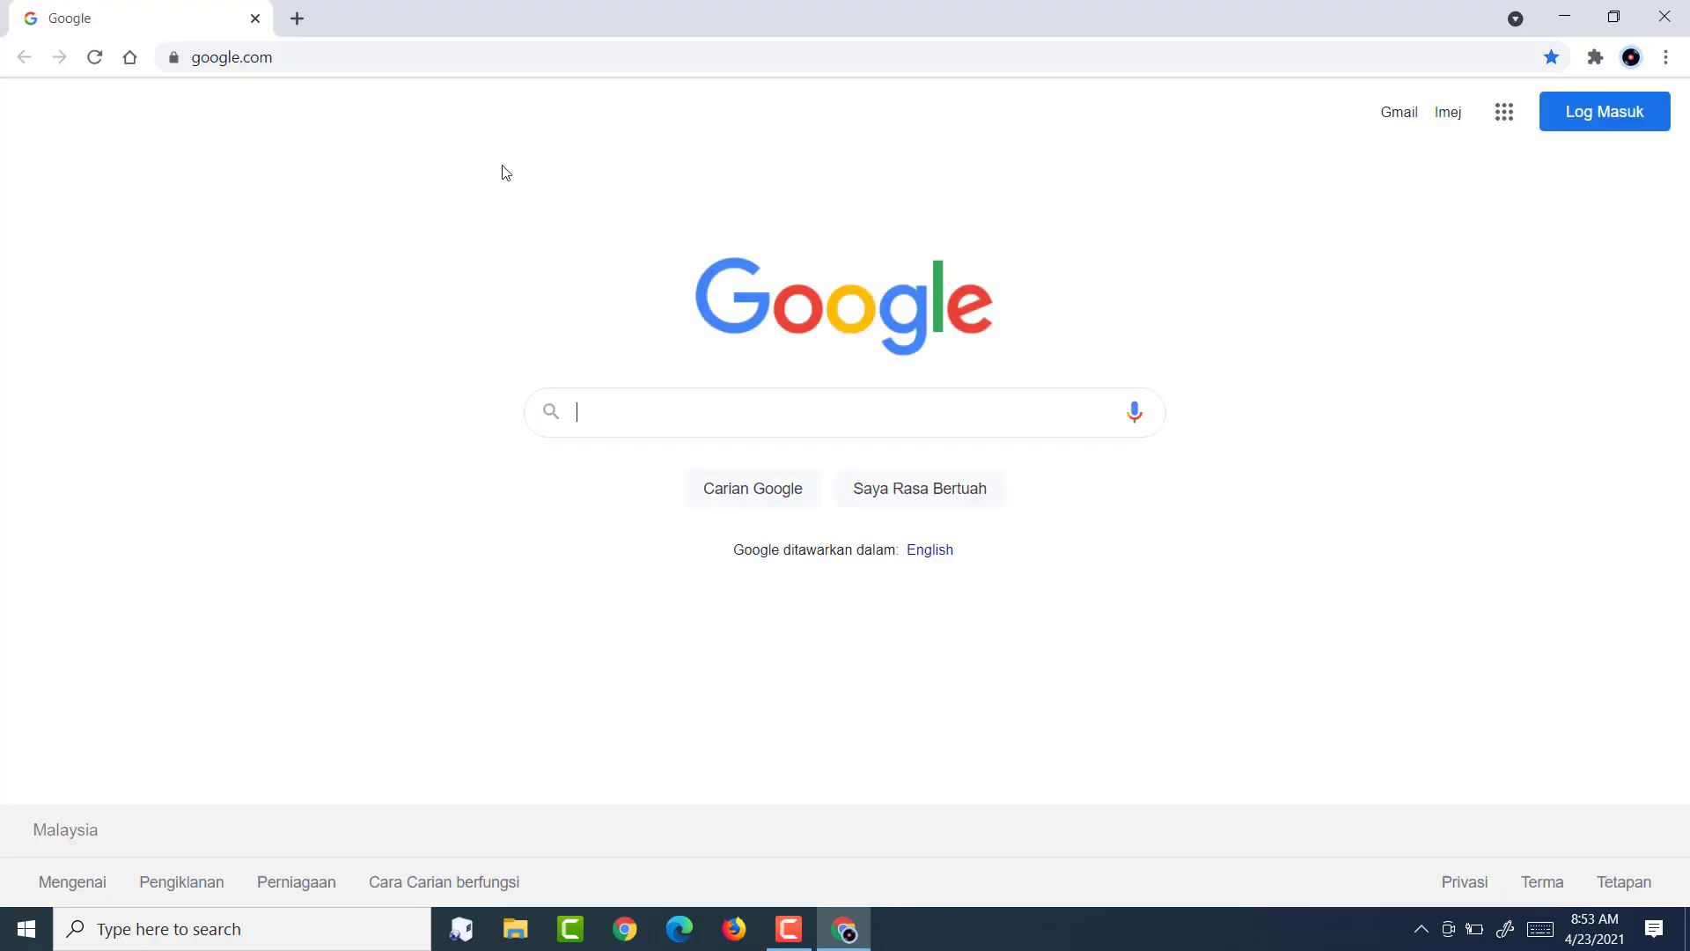
Open the Photopea online photo editor at photopea.com.
left_click(356, 51)
type("p")
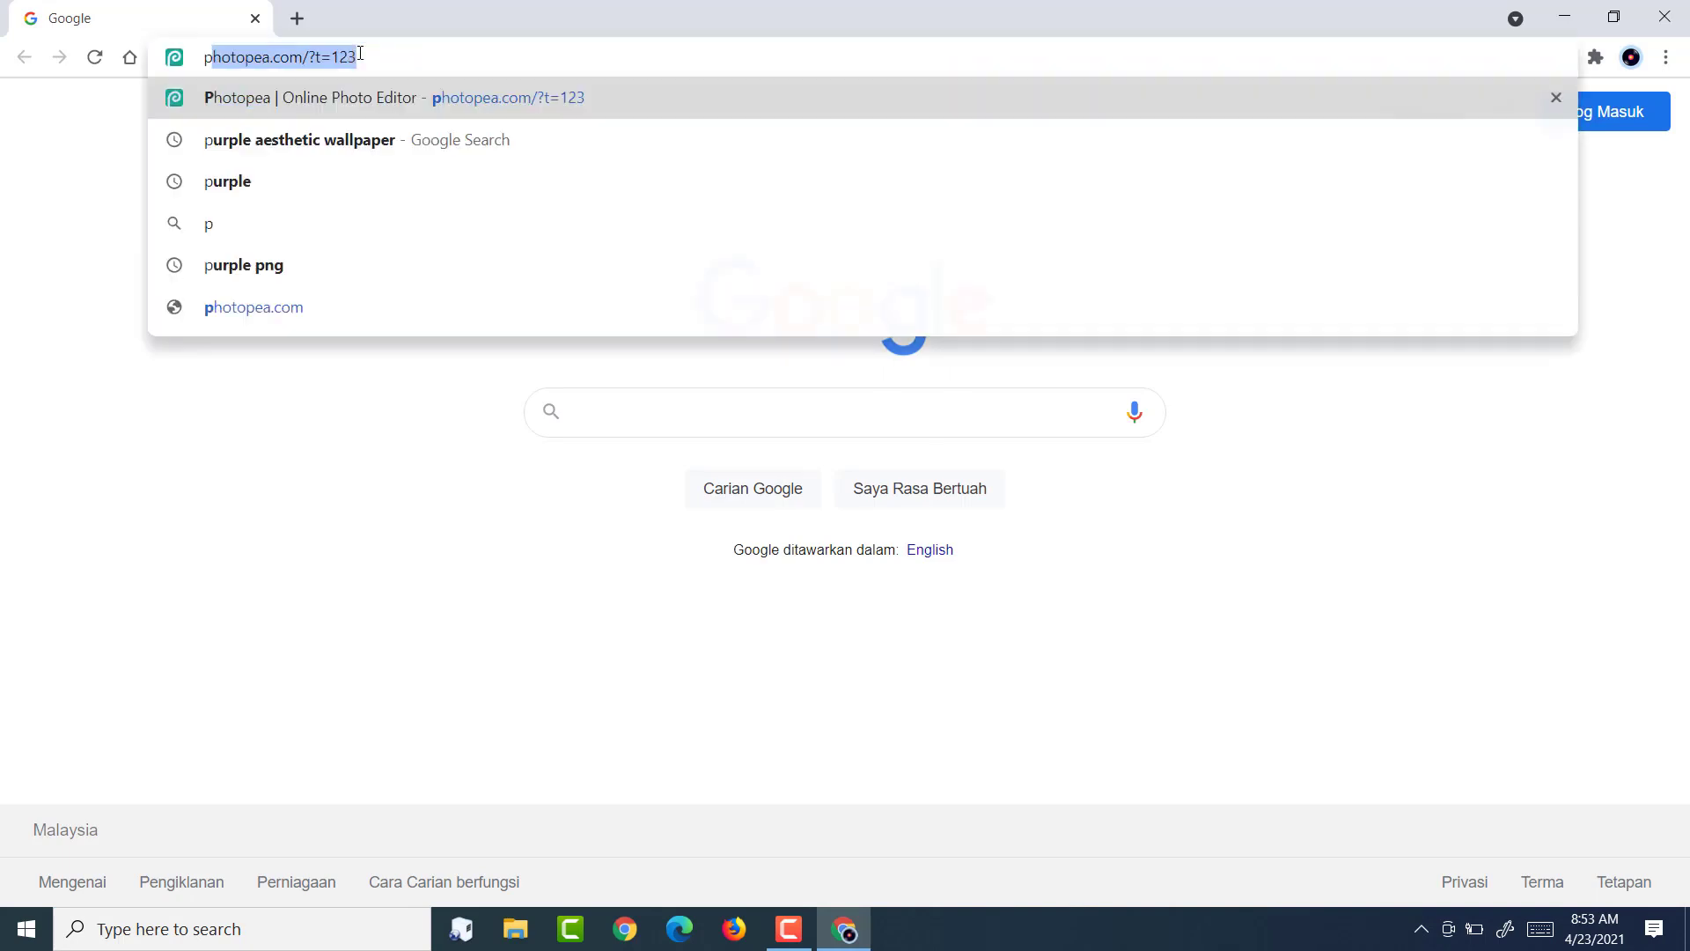
type("hop")
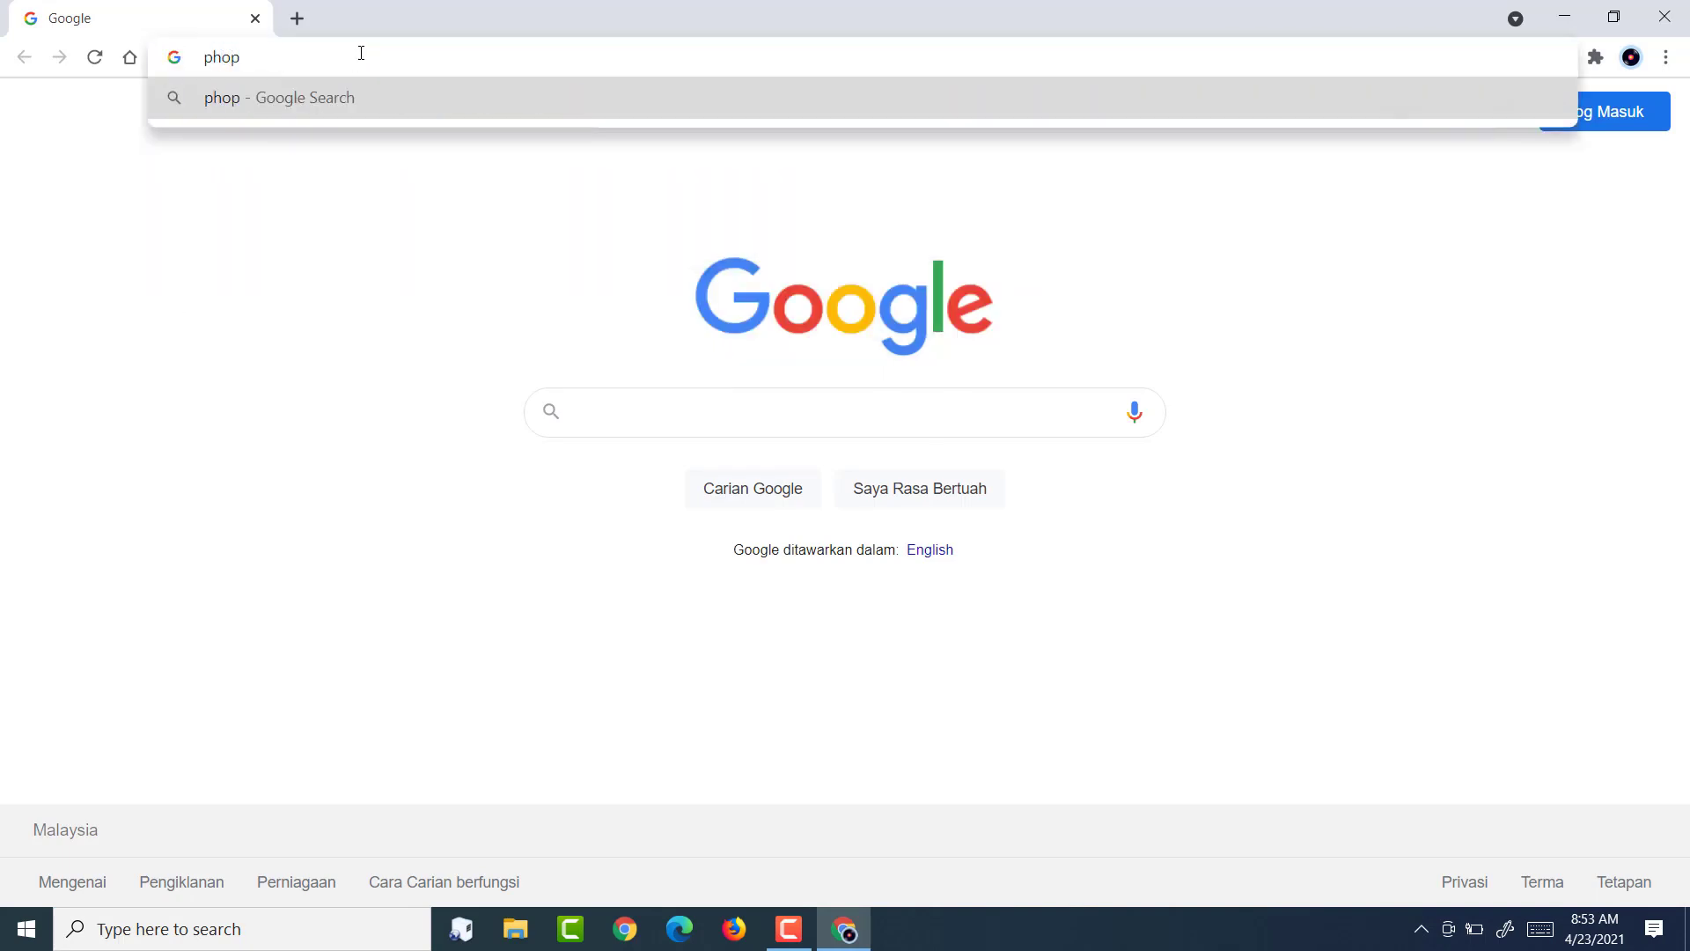
key("BackSpace")
type("top")
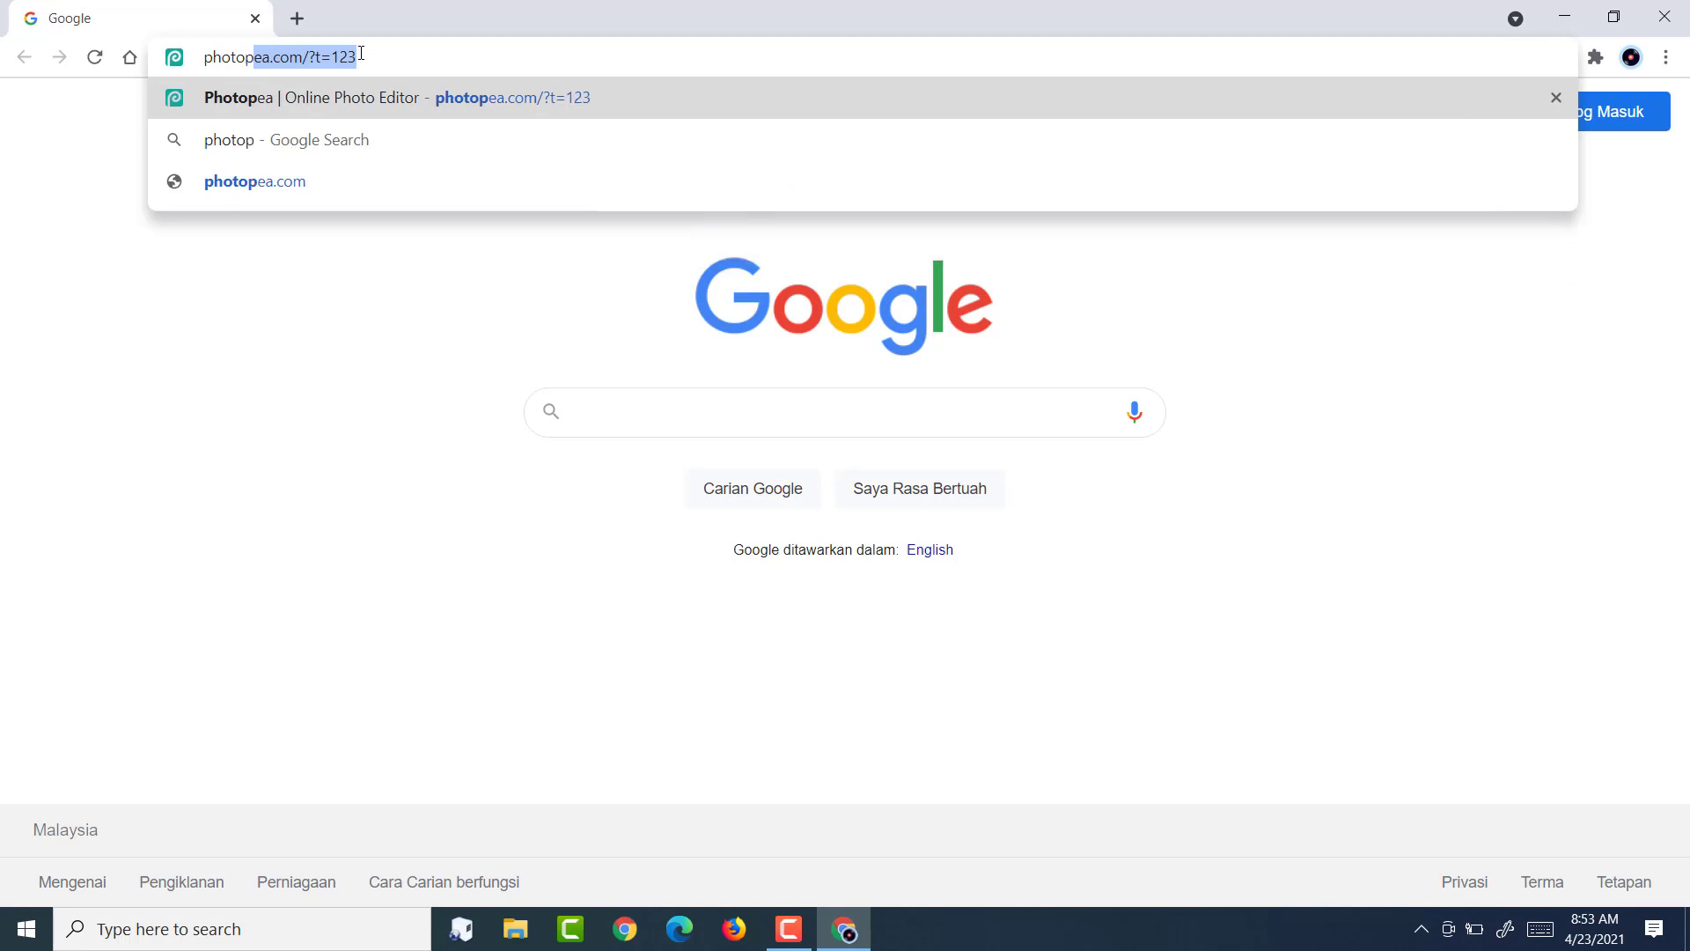
type("ea.c")
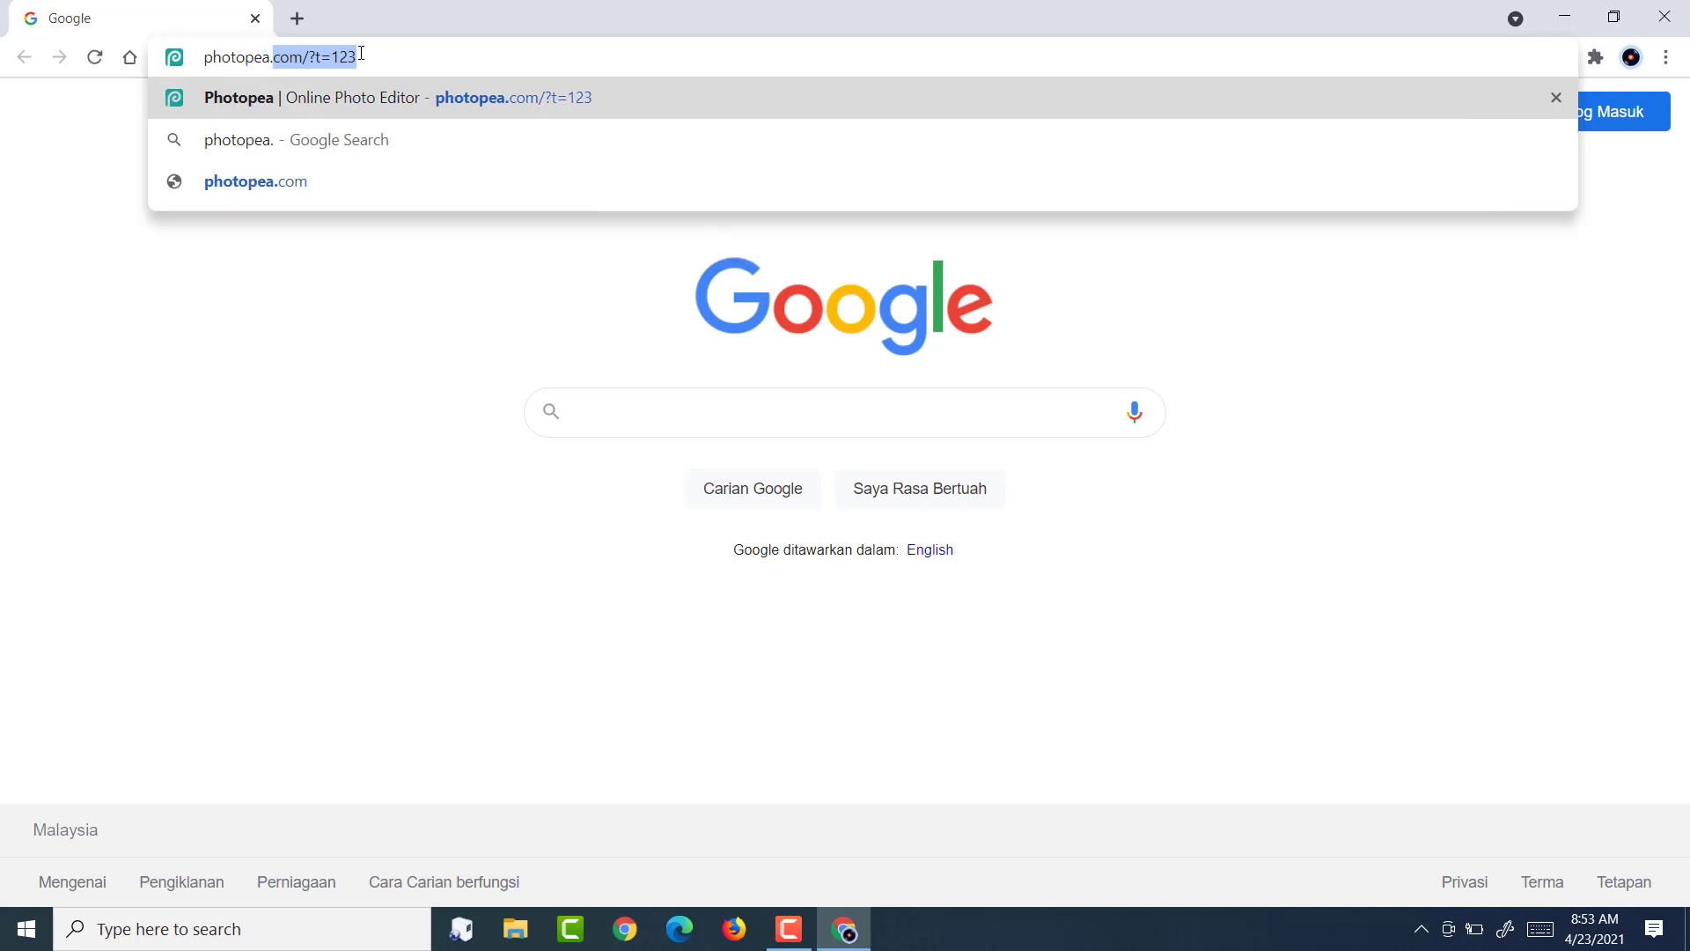
type("om")
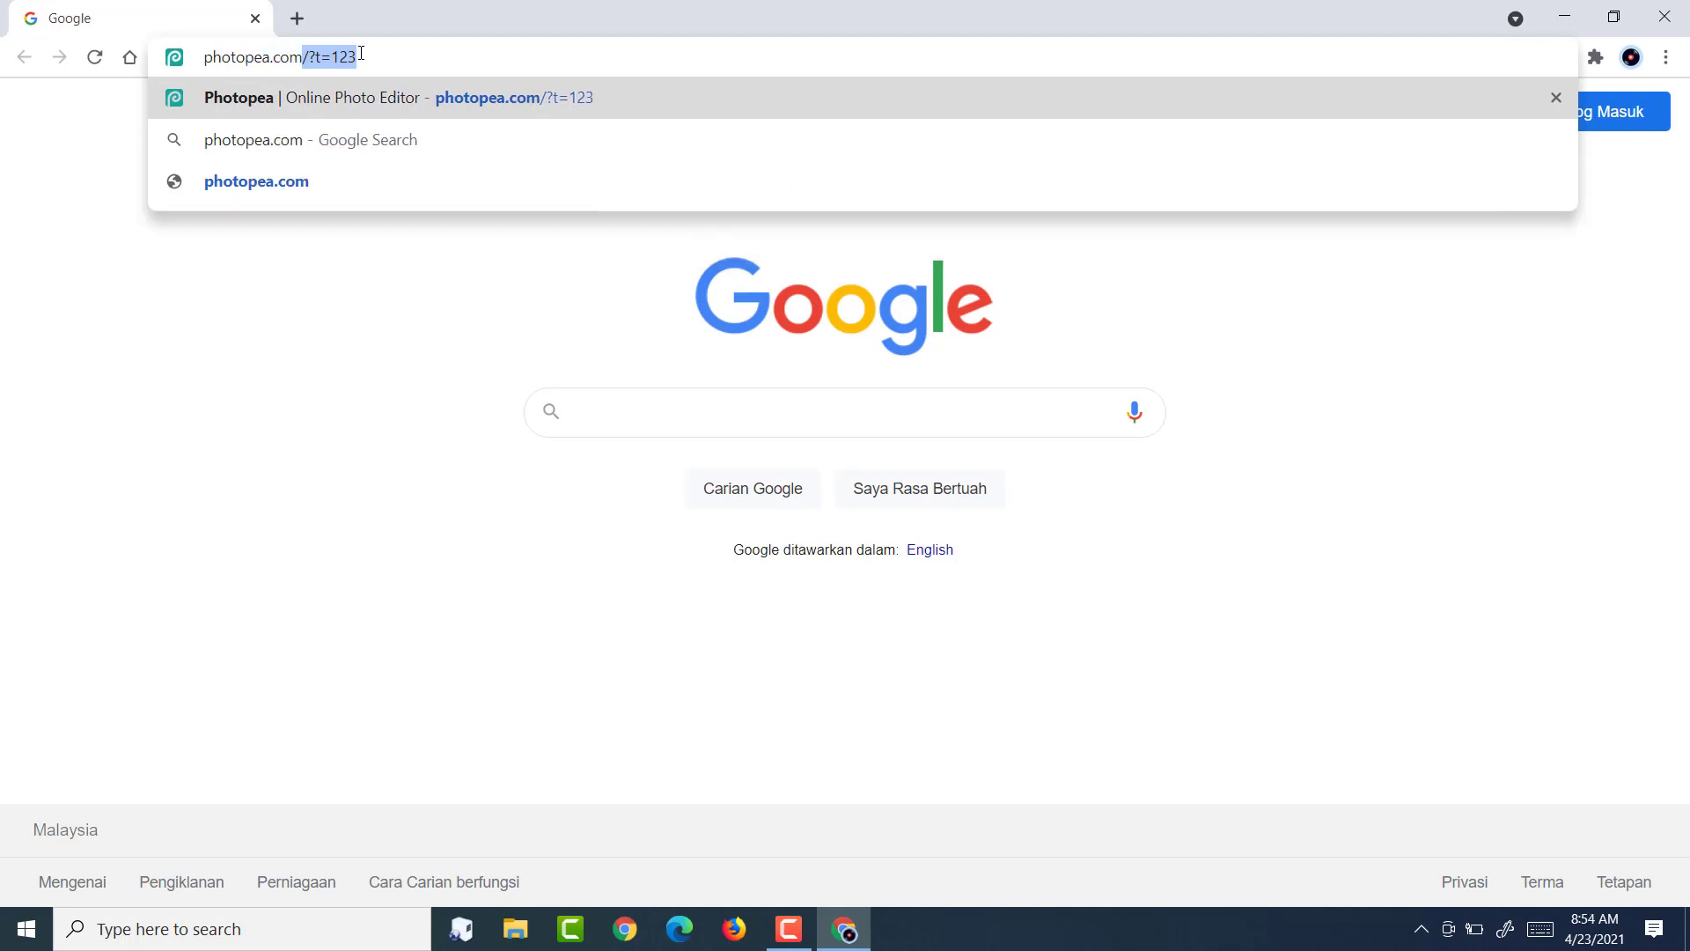
key("Return")
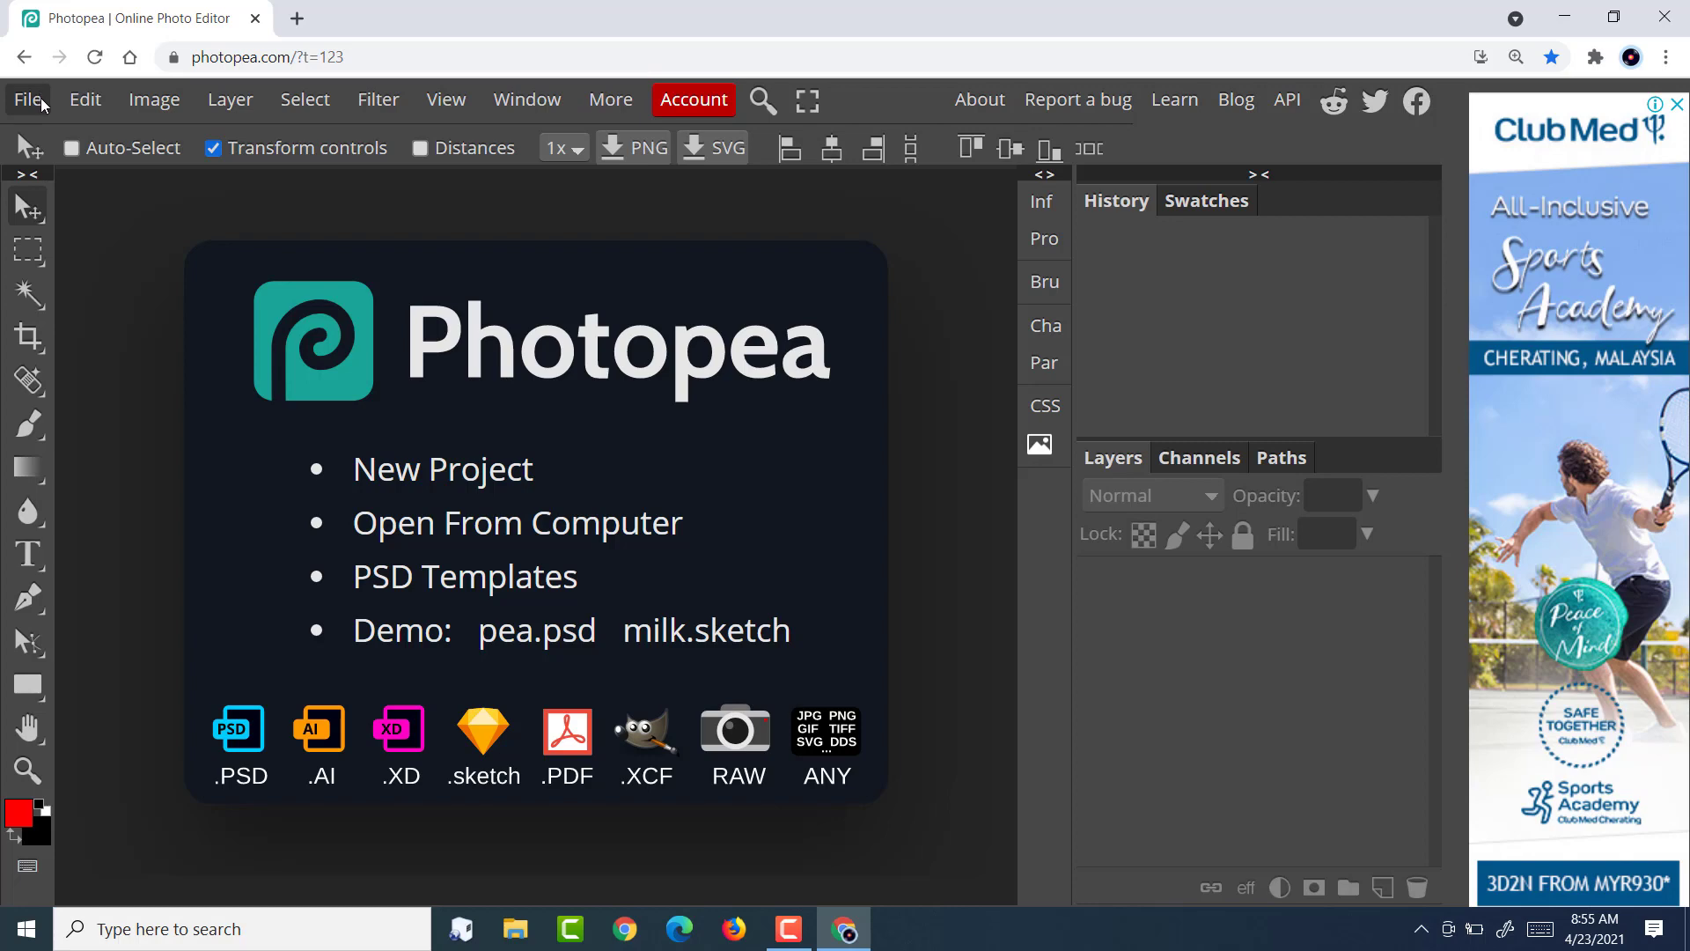
Start a new project and name it wallpaperlilo.
left_click(42, 105)
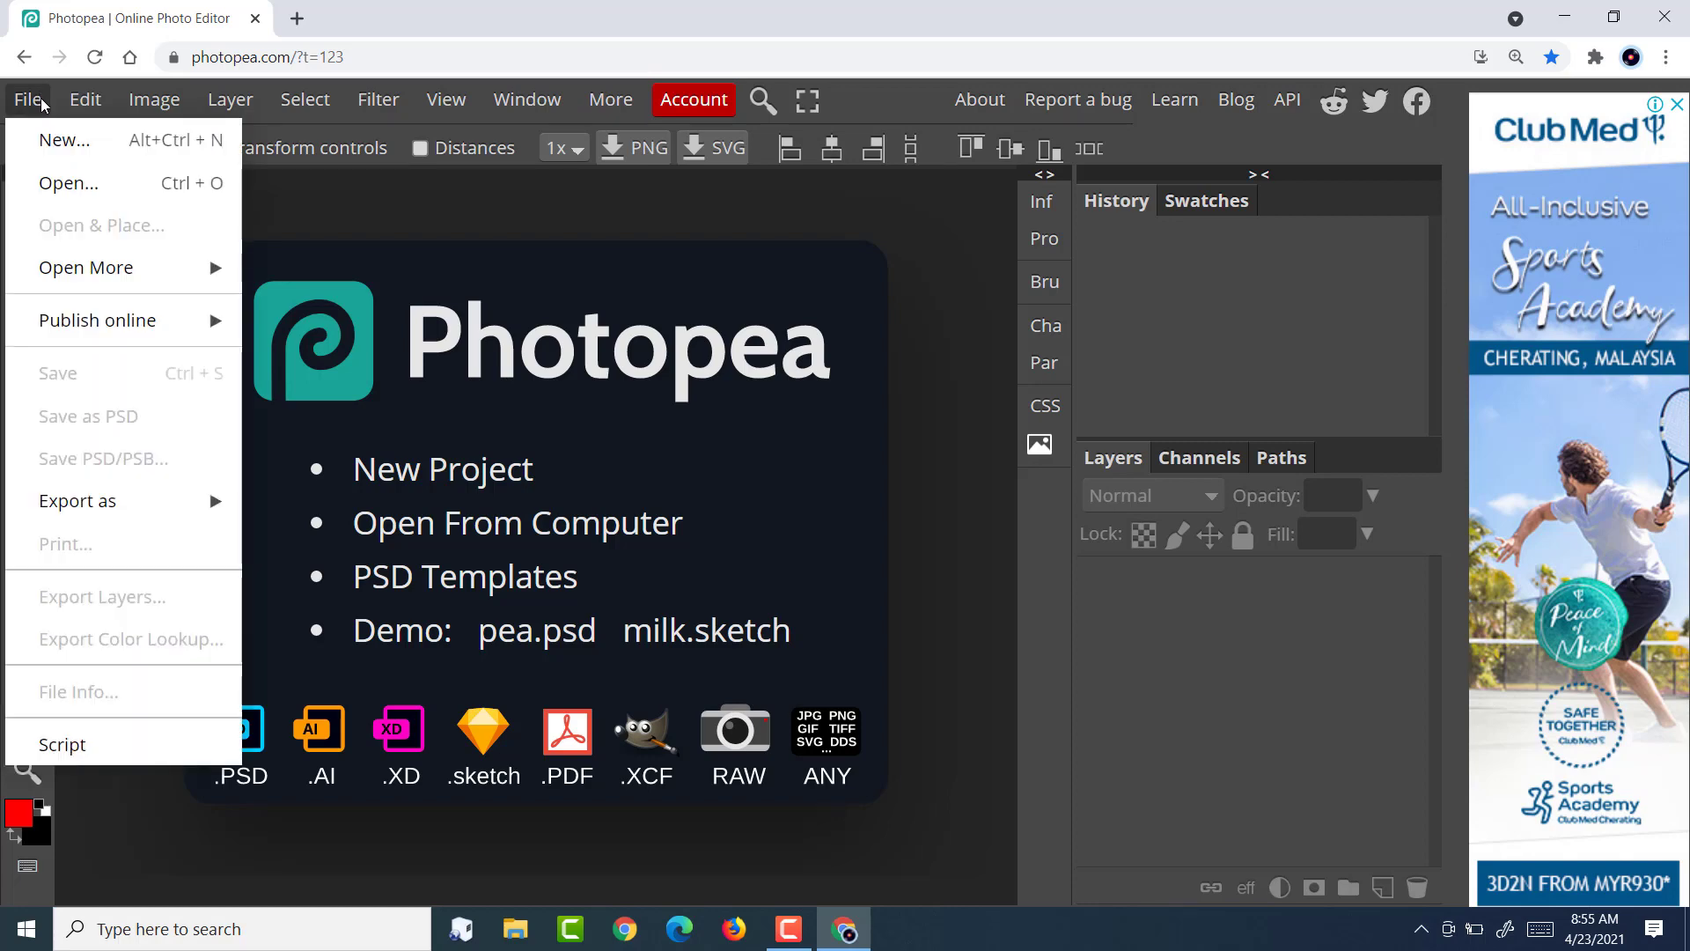
left_click(56, 146)
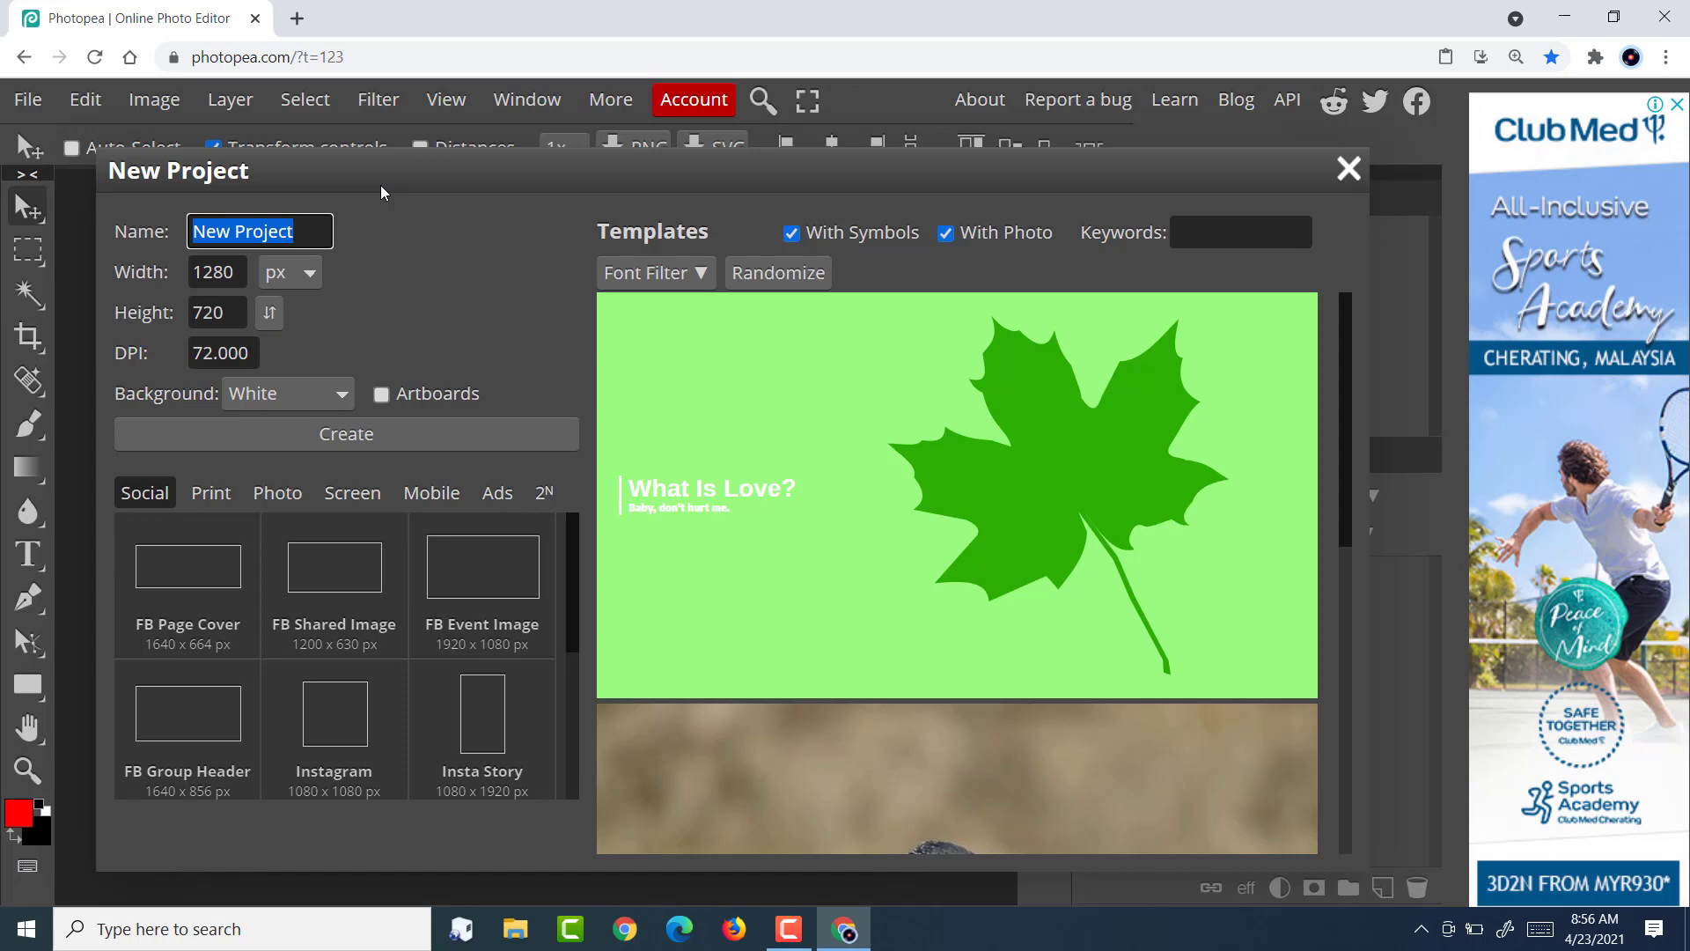
type("wallp")
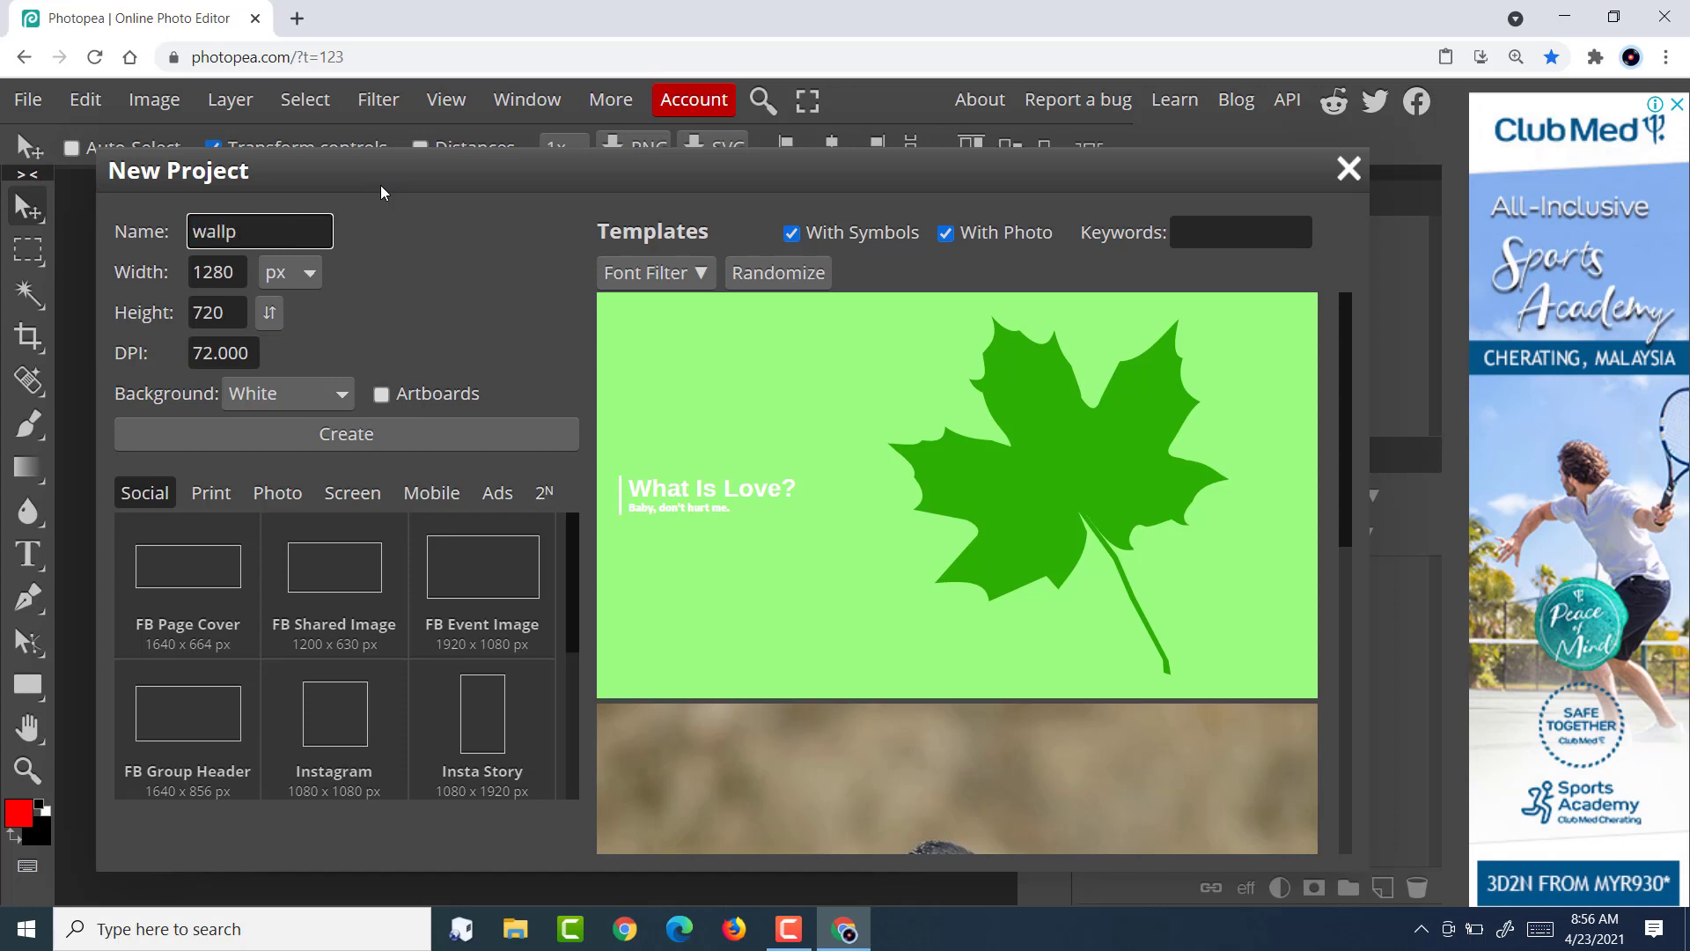
type("aler")
key("BackSpace")
key("BackSpace")
type("perlilo")
Look through the social media size presets offered for the new project.
left_click(235, 274)
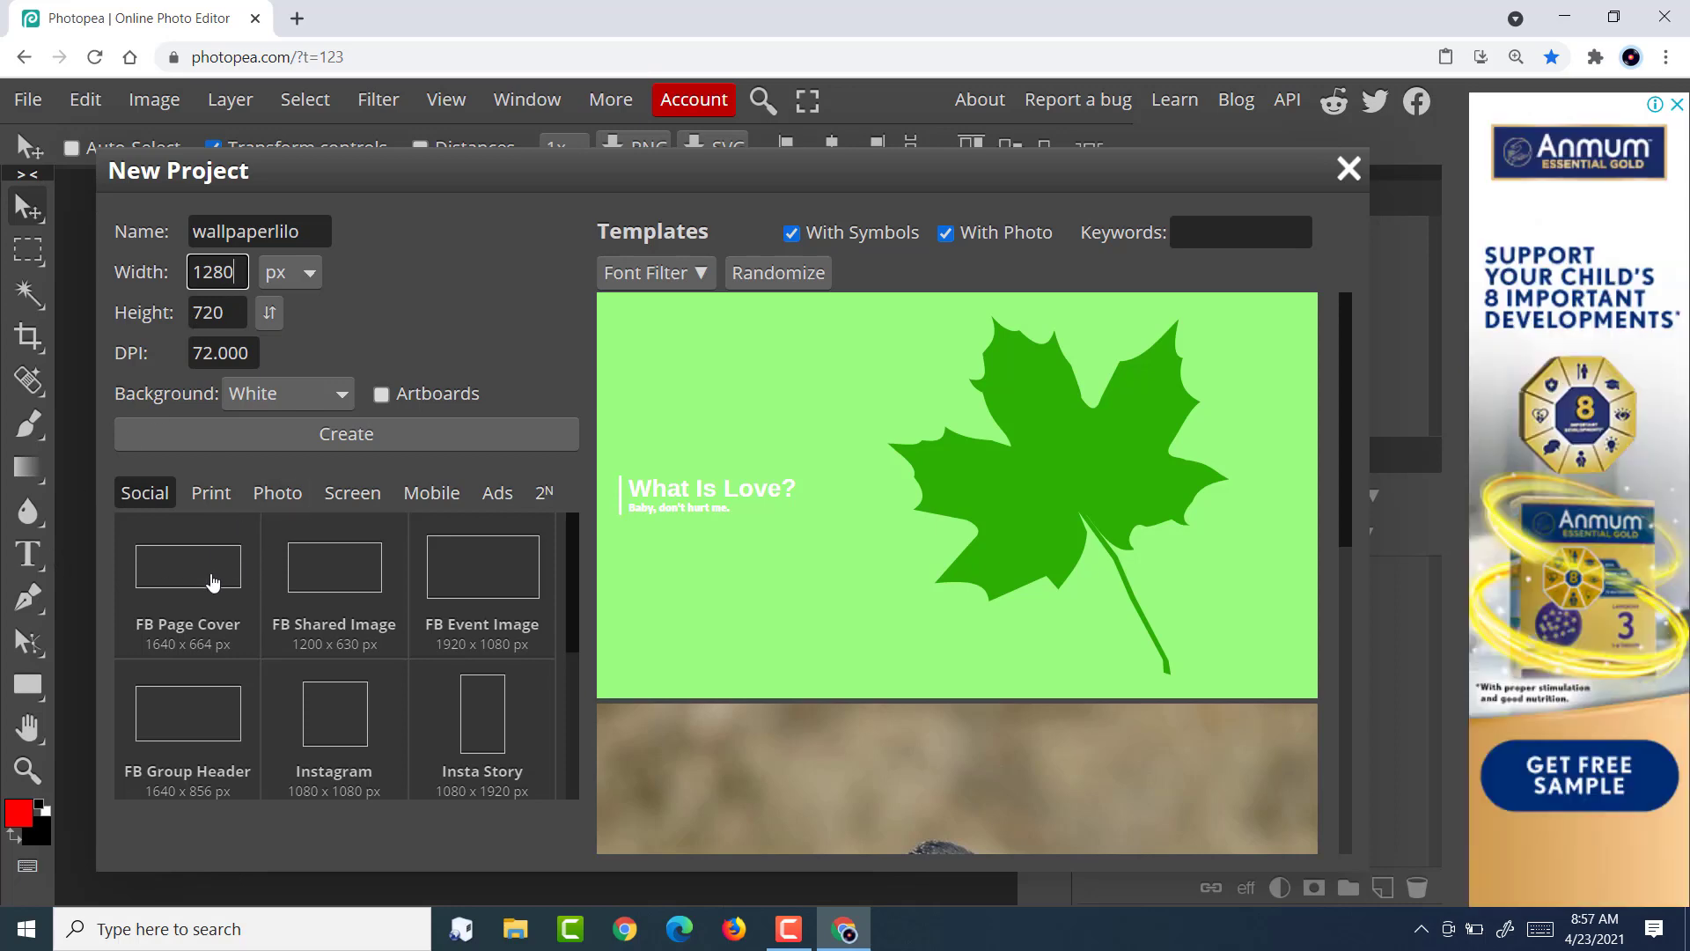
scroll(214, 583, "down", 3)
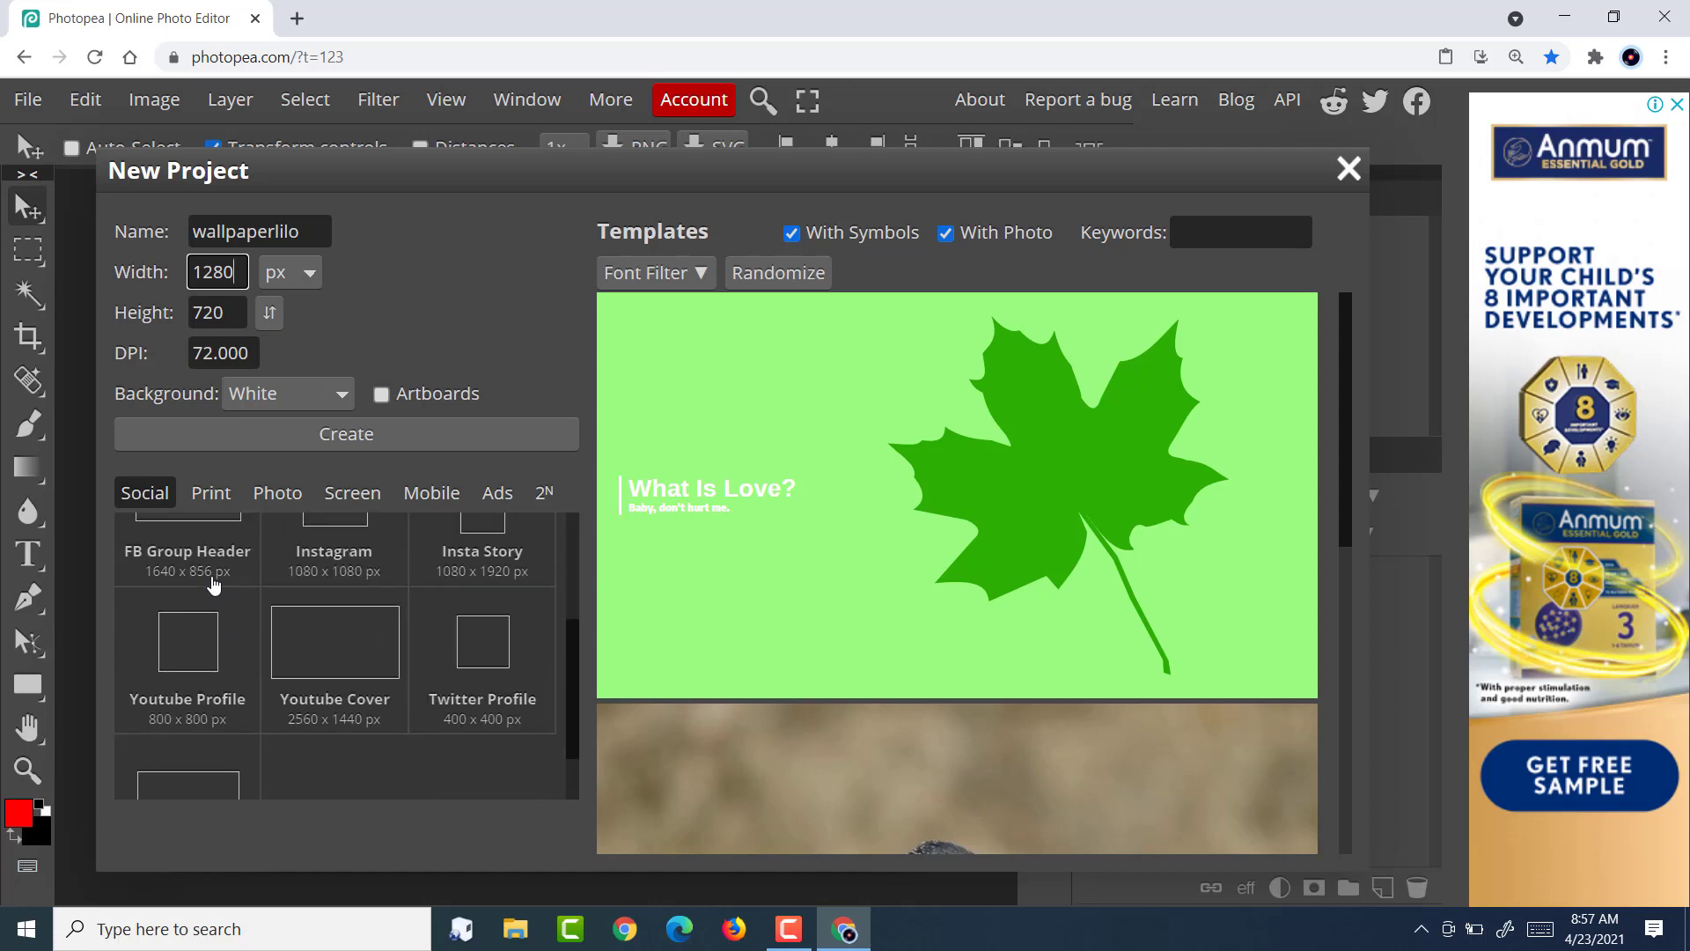
scroll(214, 584, "up", 3)
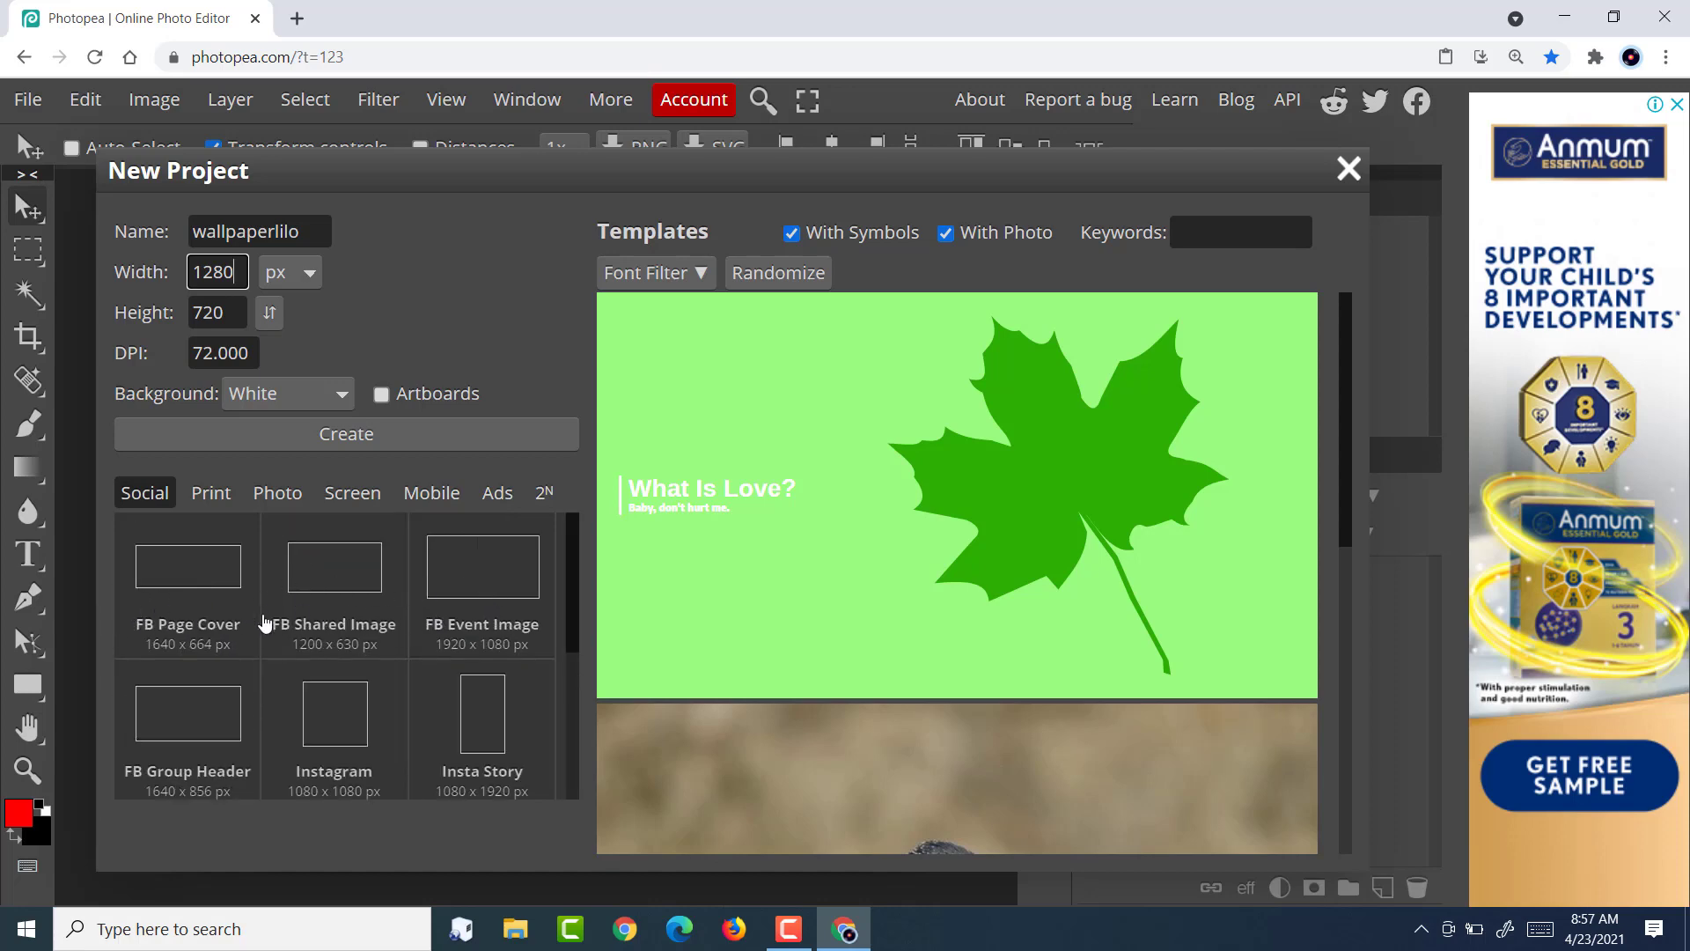
scroll(294, 743, "down", 3)
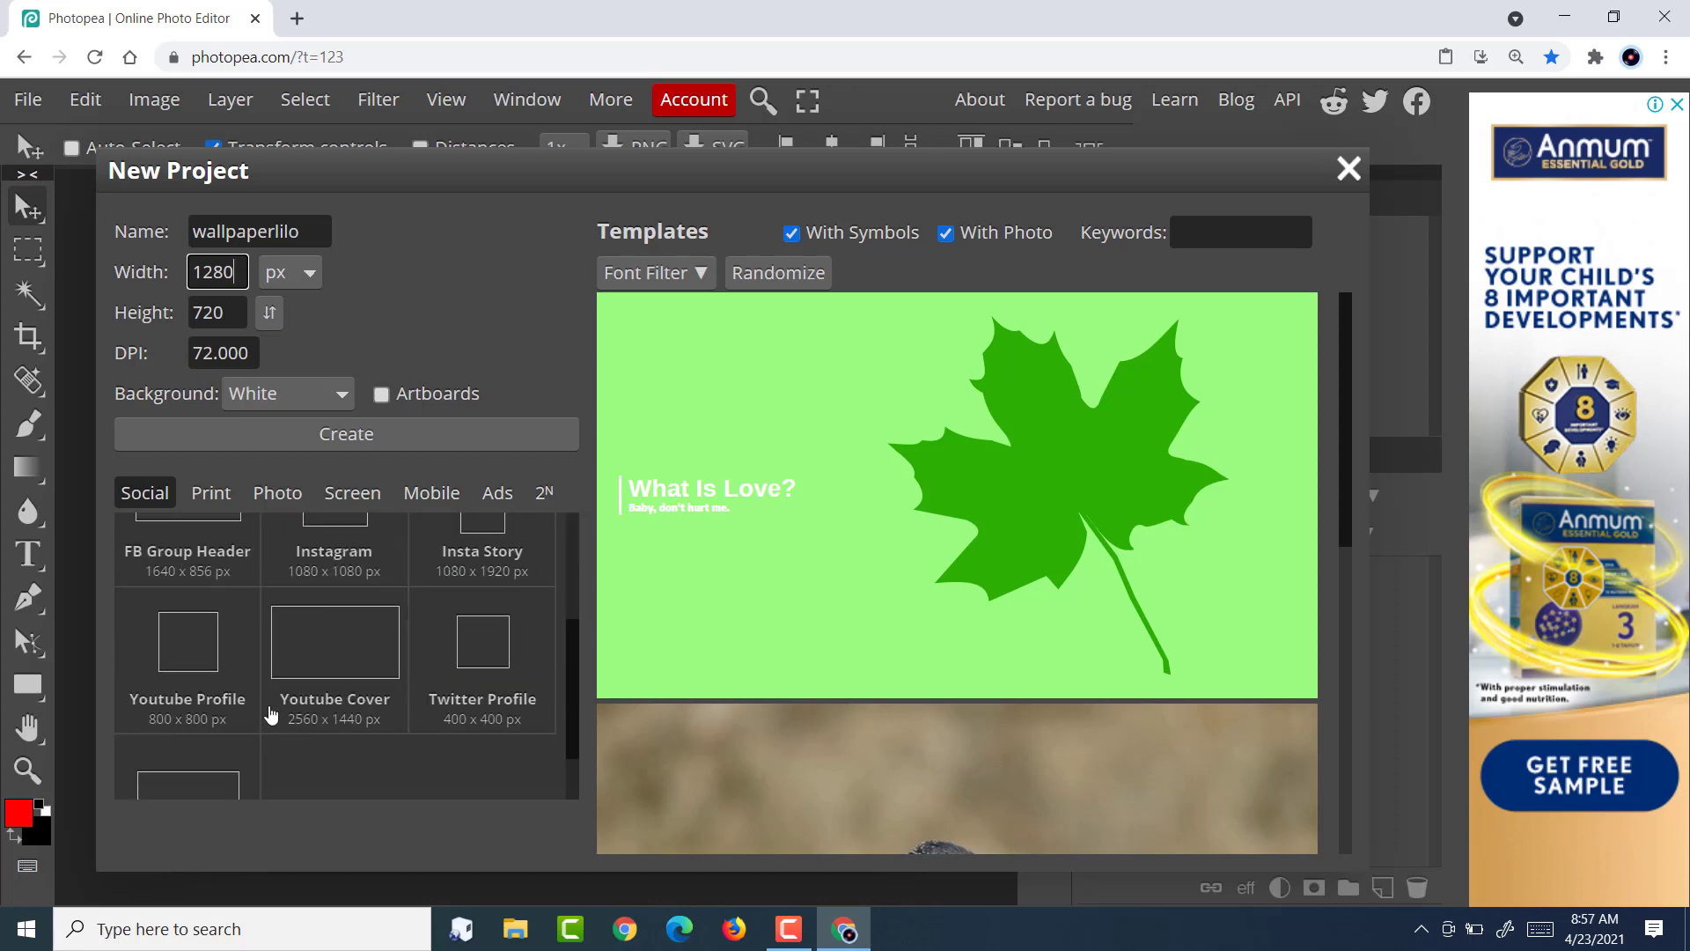
scroll(271, 704, "up", 3)
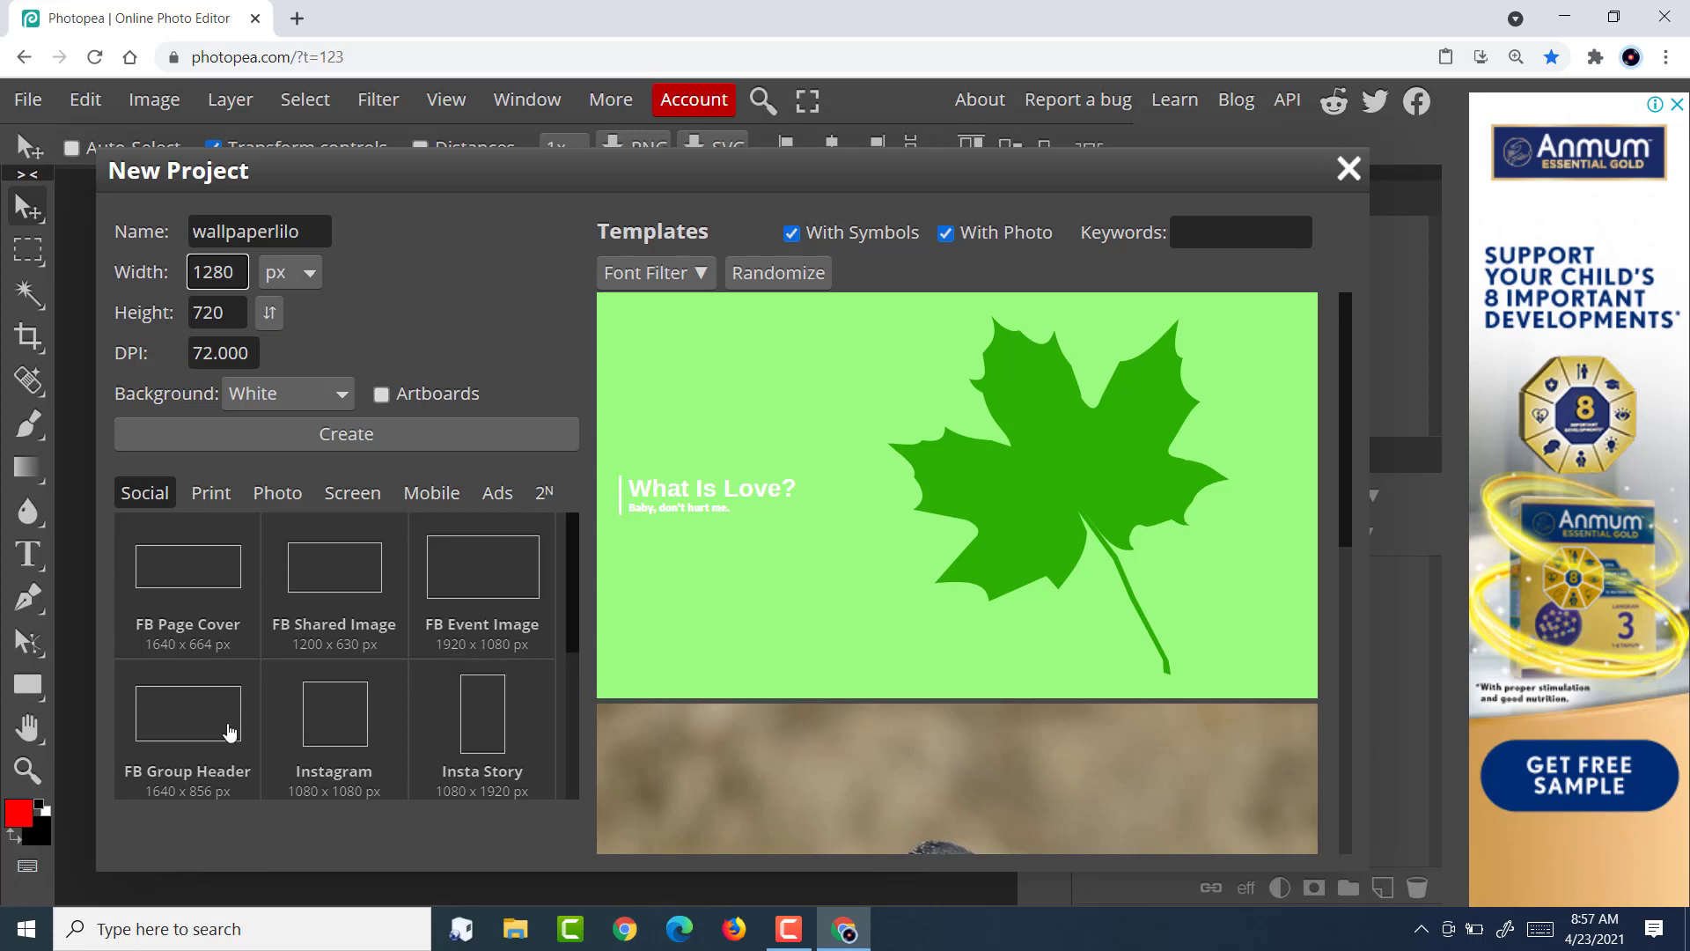
scroll(264, 713, "down", 3)
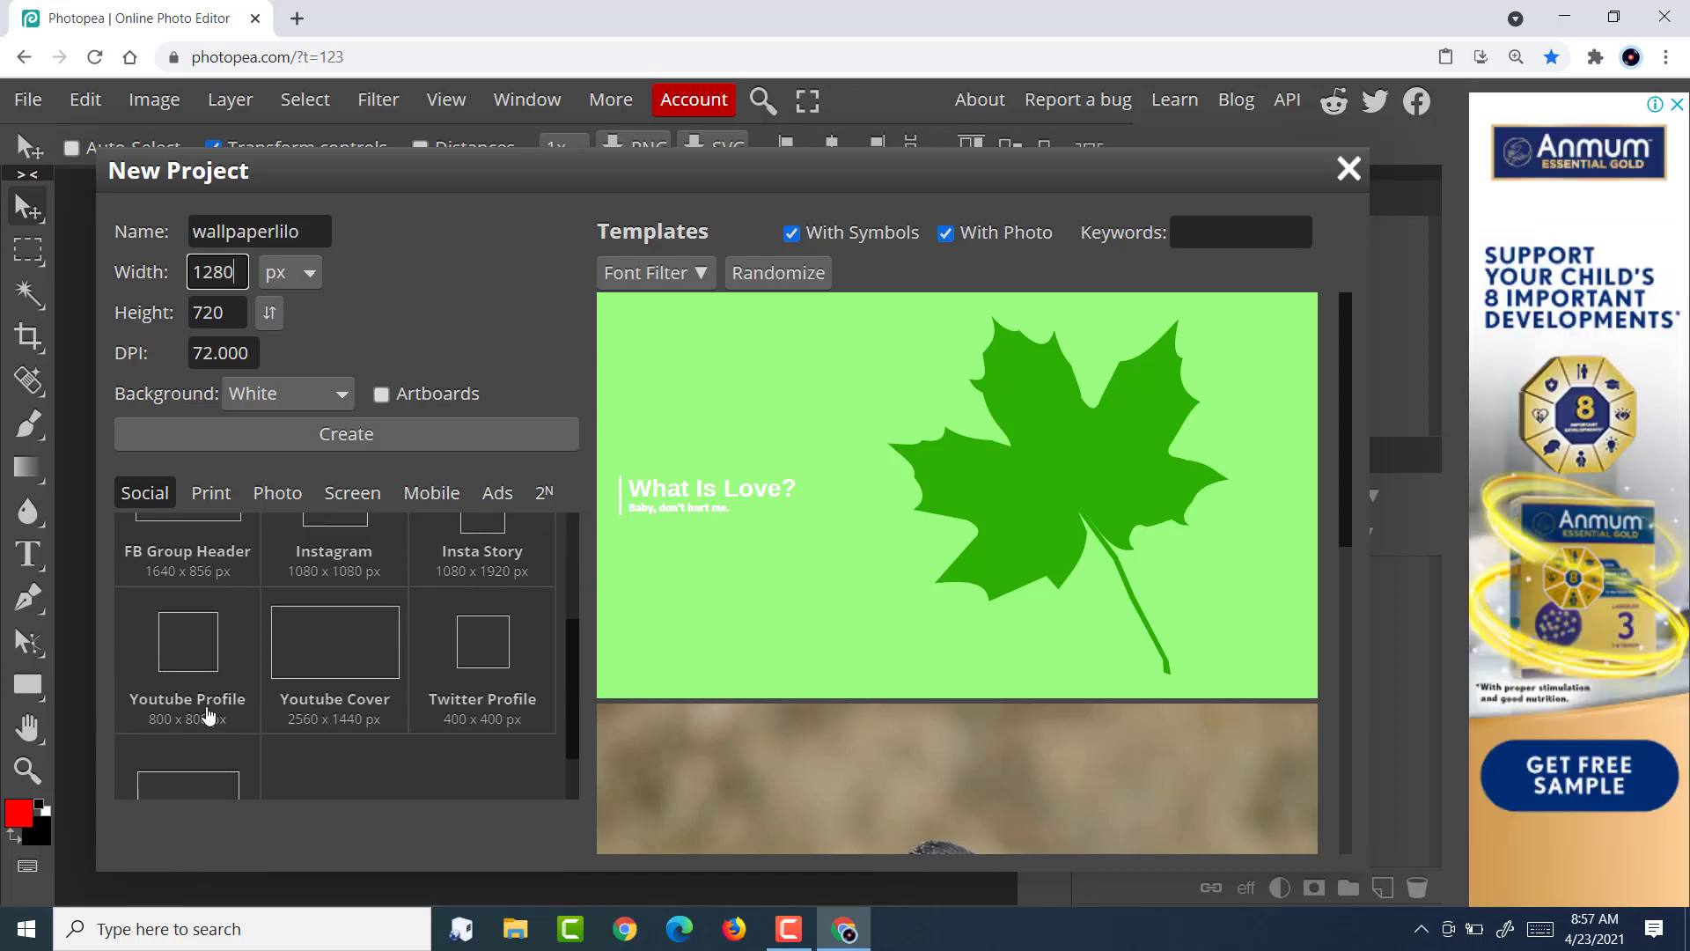
scroll(235, 713, "down", 1)
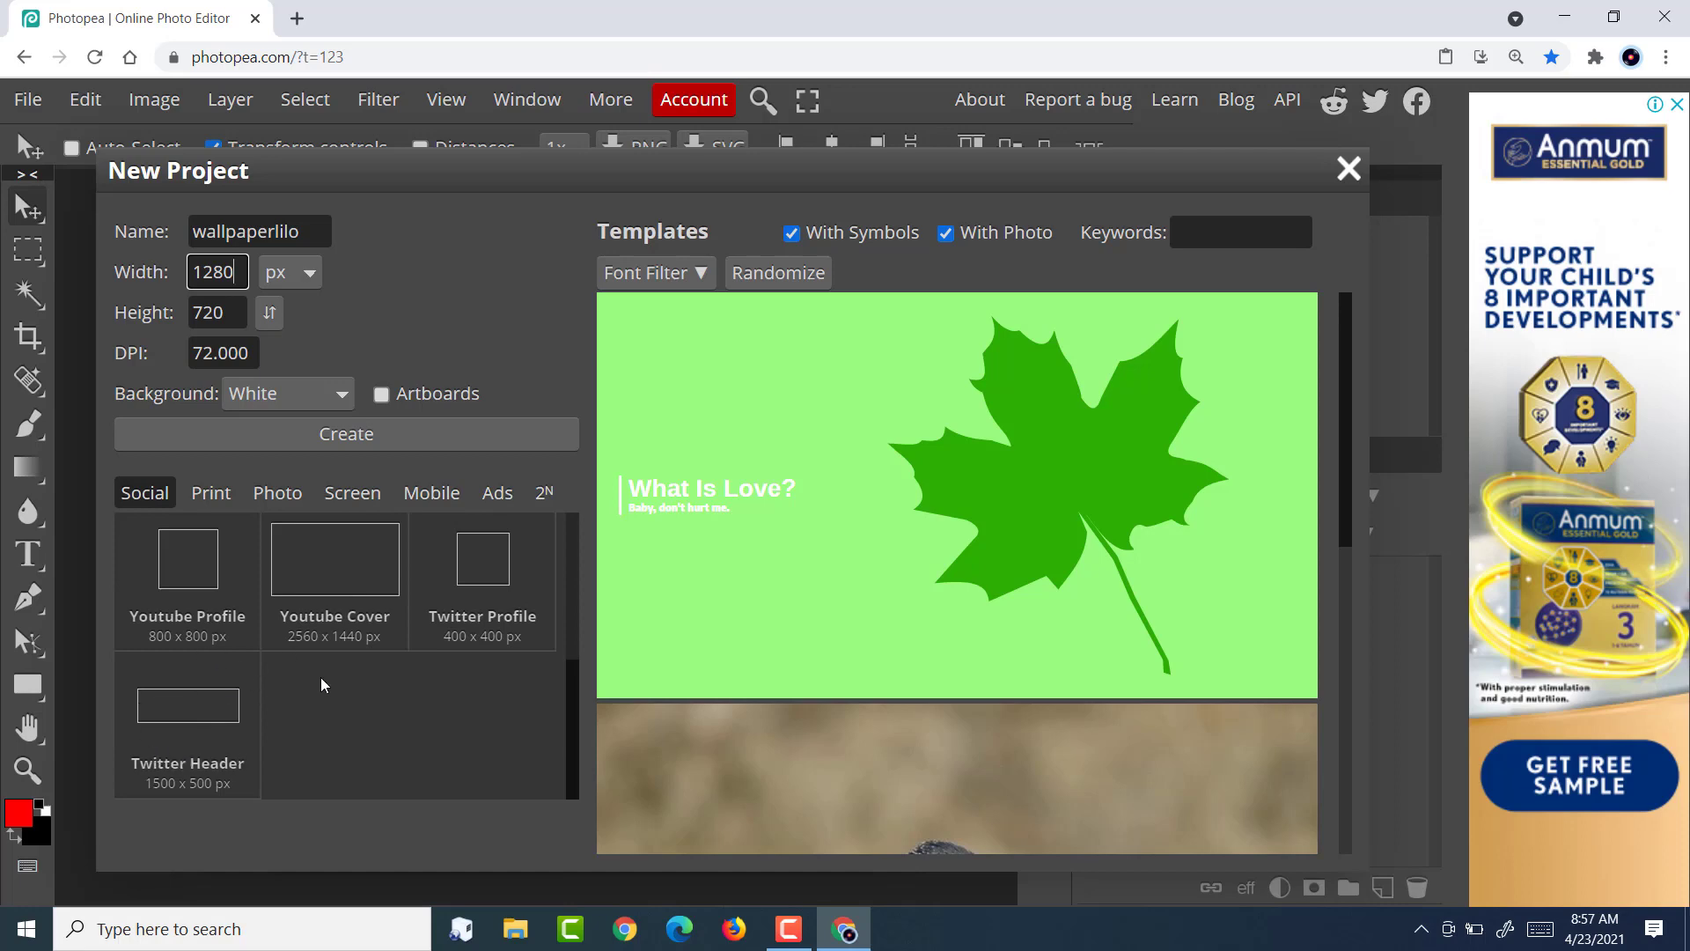
scroll(324, 684, "up", 4)
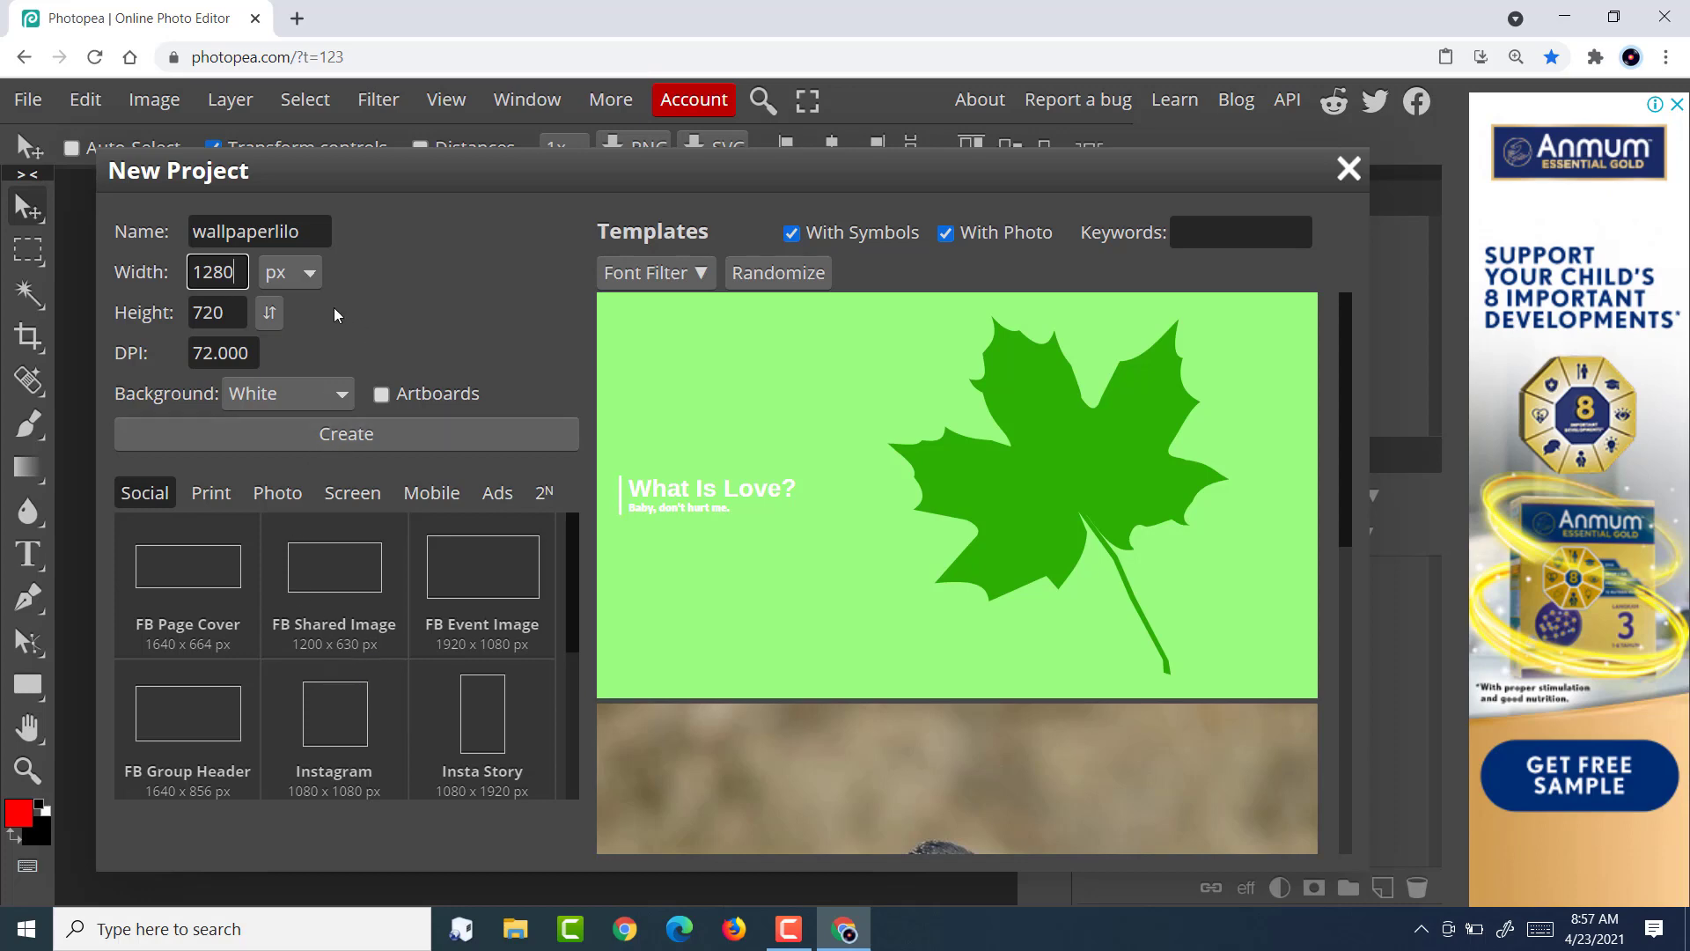
Choose px as the unit for the new project's dimensions.
left_click(314, 280)
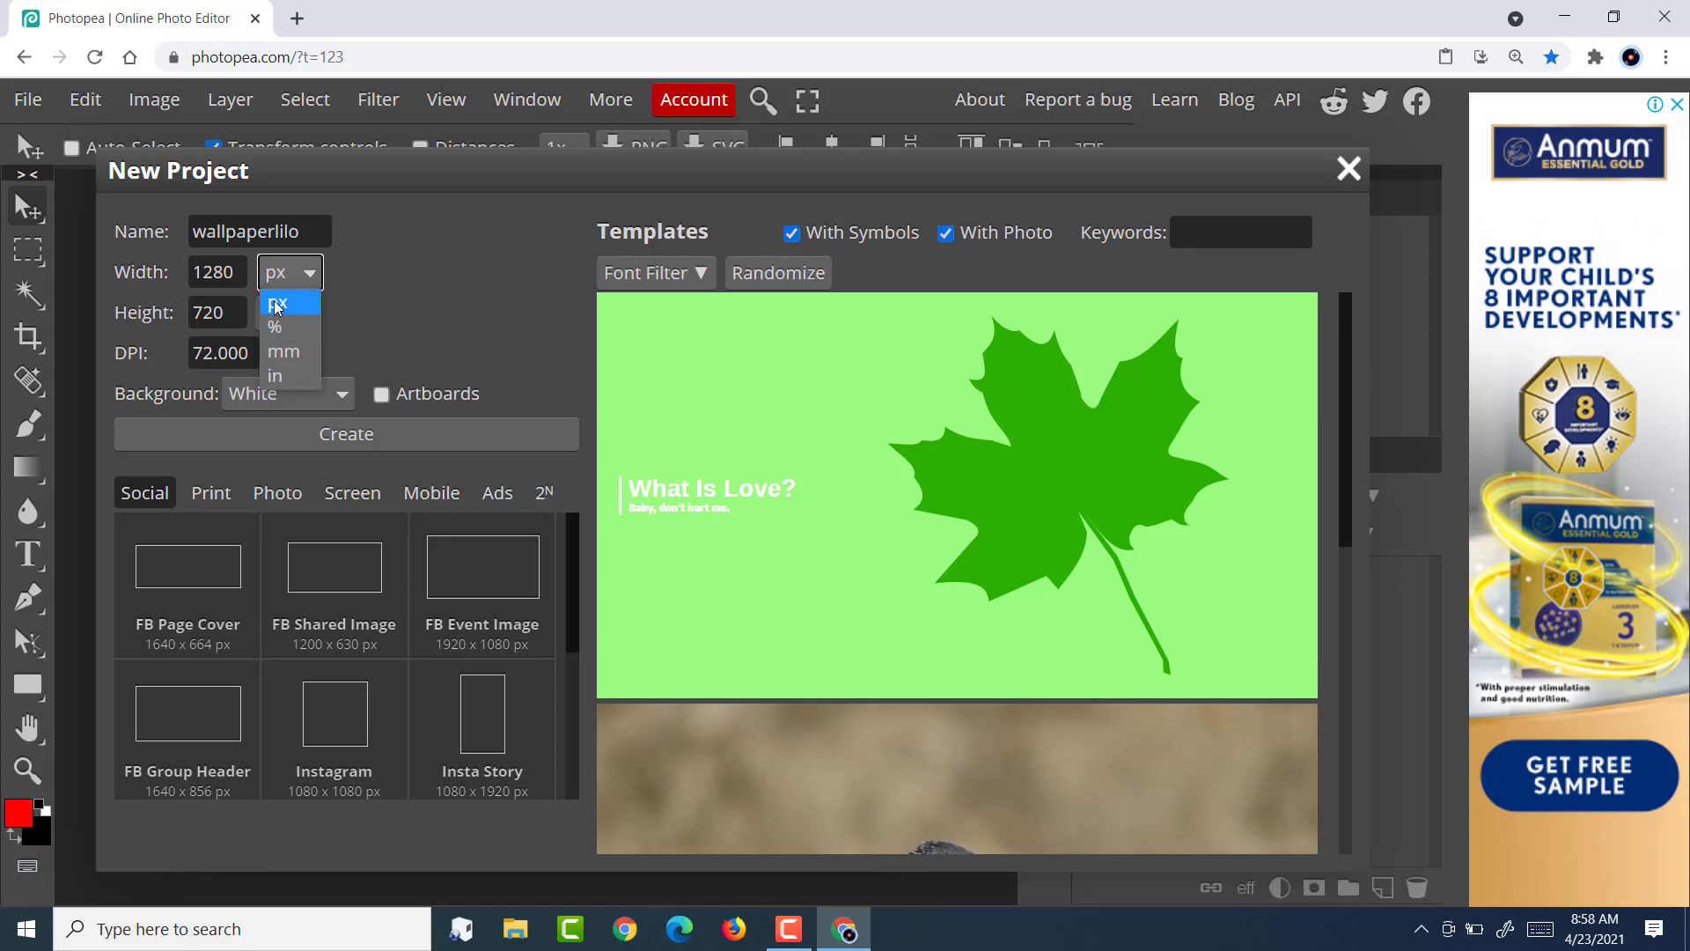
left_click(308, 278)
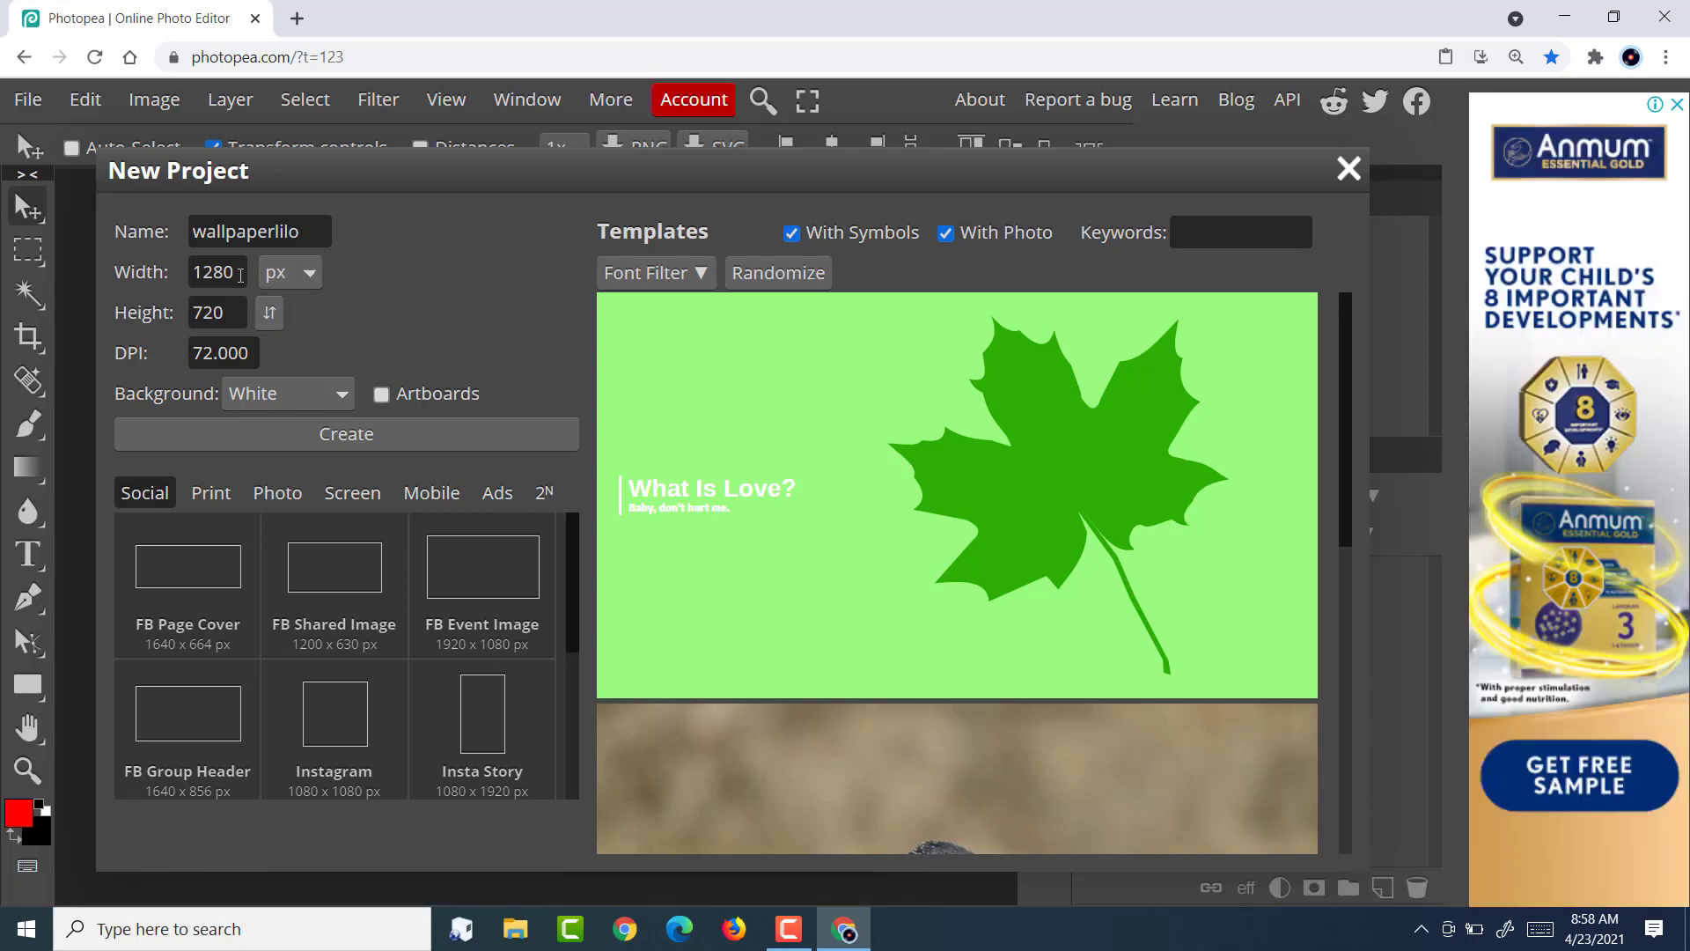
left_click(315, 276)
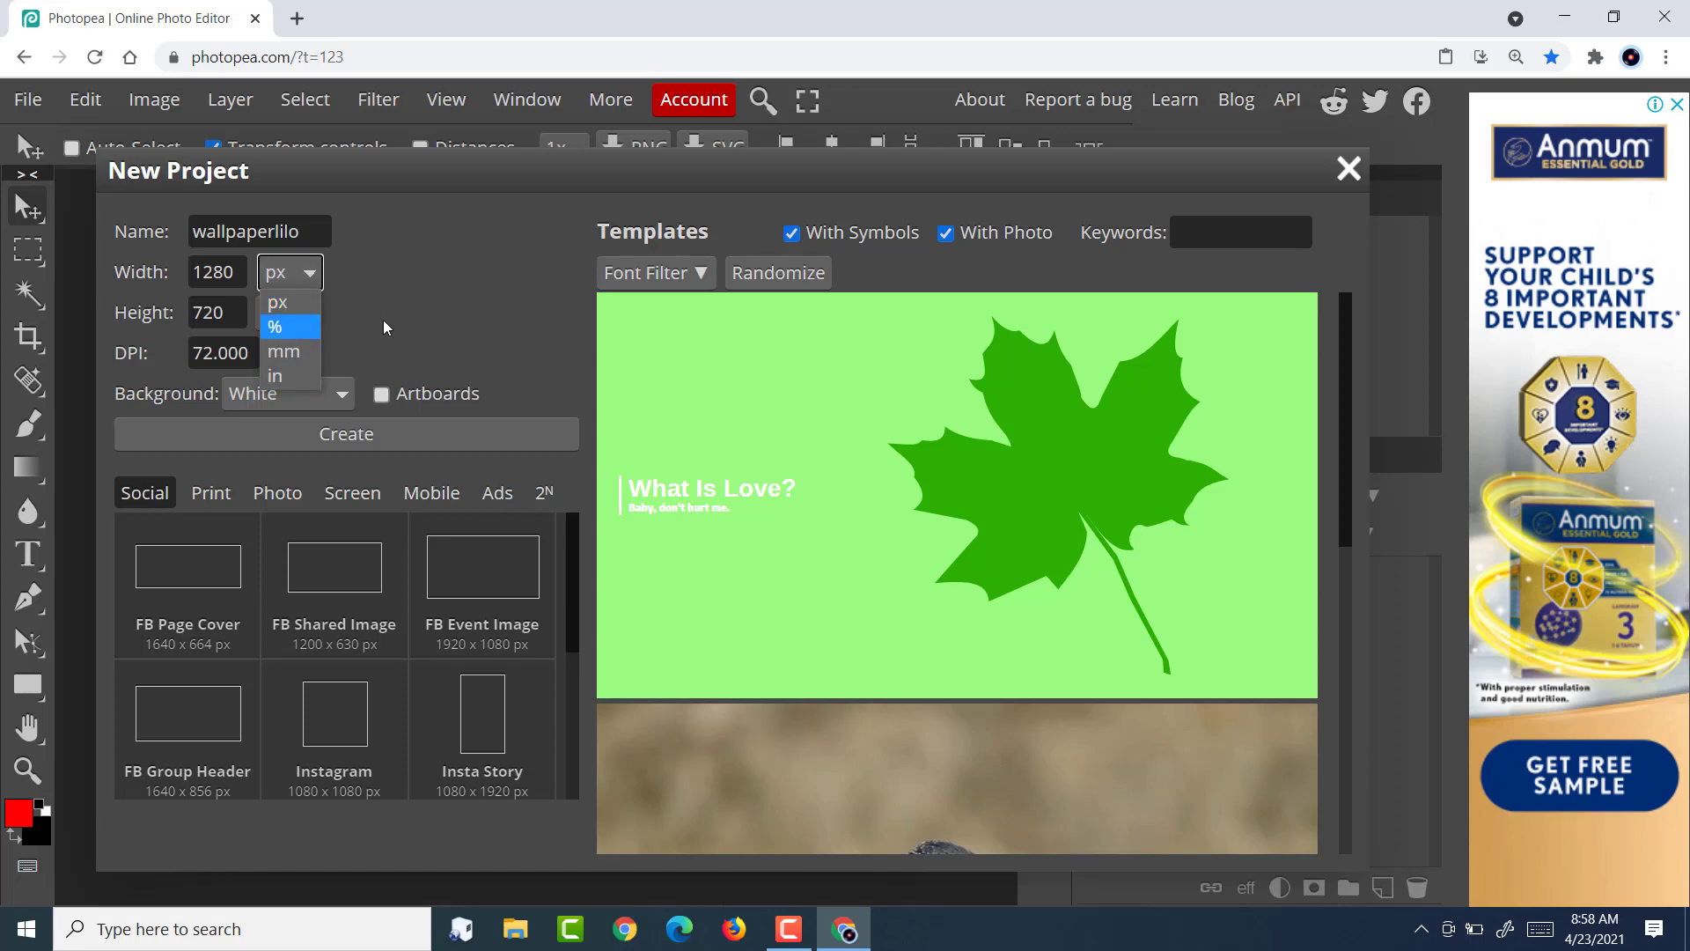
left_click(277, 302)
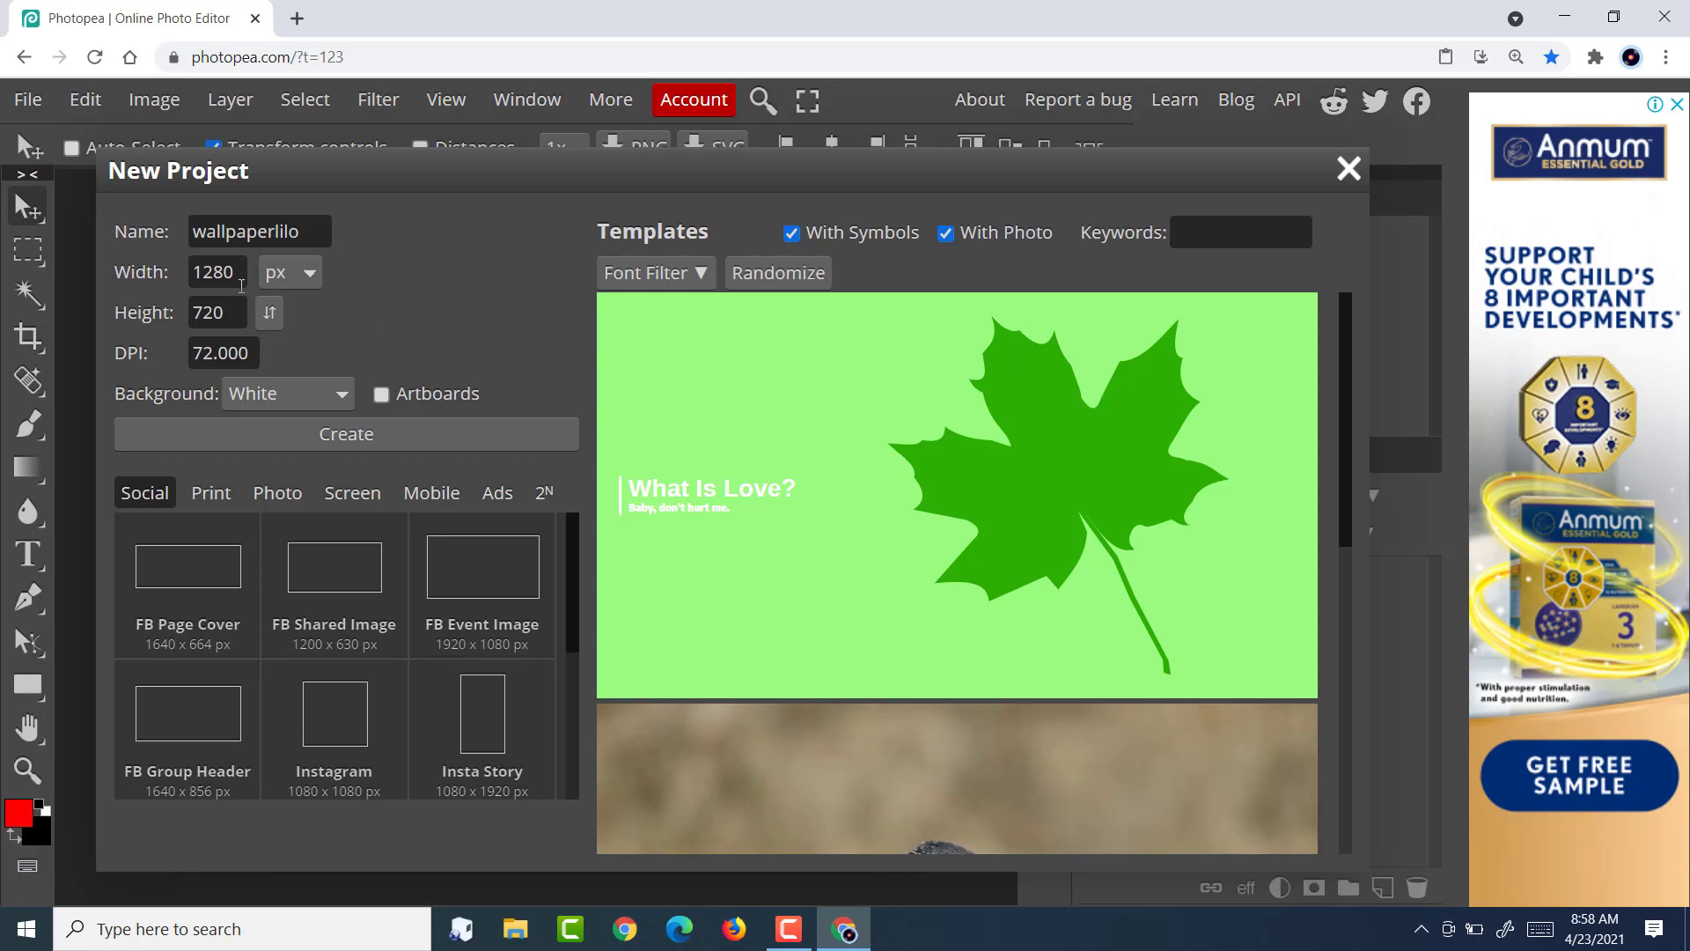
Set the new project's width to 1600 px and its height to 700 px.
left_click(237, 280)
key("BackSpace")
key("BackSpace")
key("BackSpace")
type("500")
key("BackSpace")
key("BackSpace")
key("BackSpace")
type("600")
left_click(227, 314)
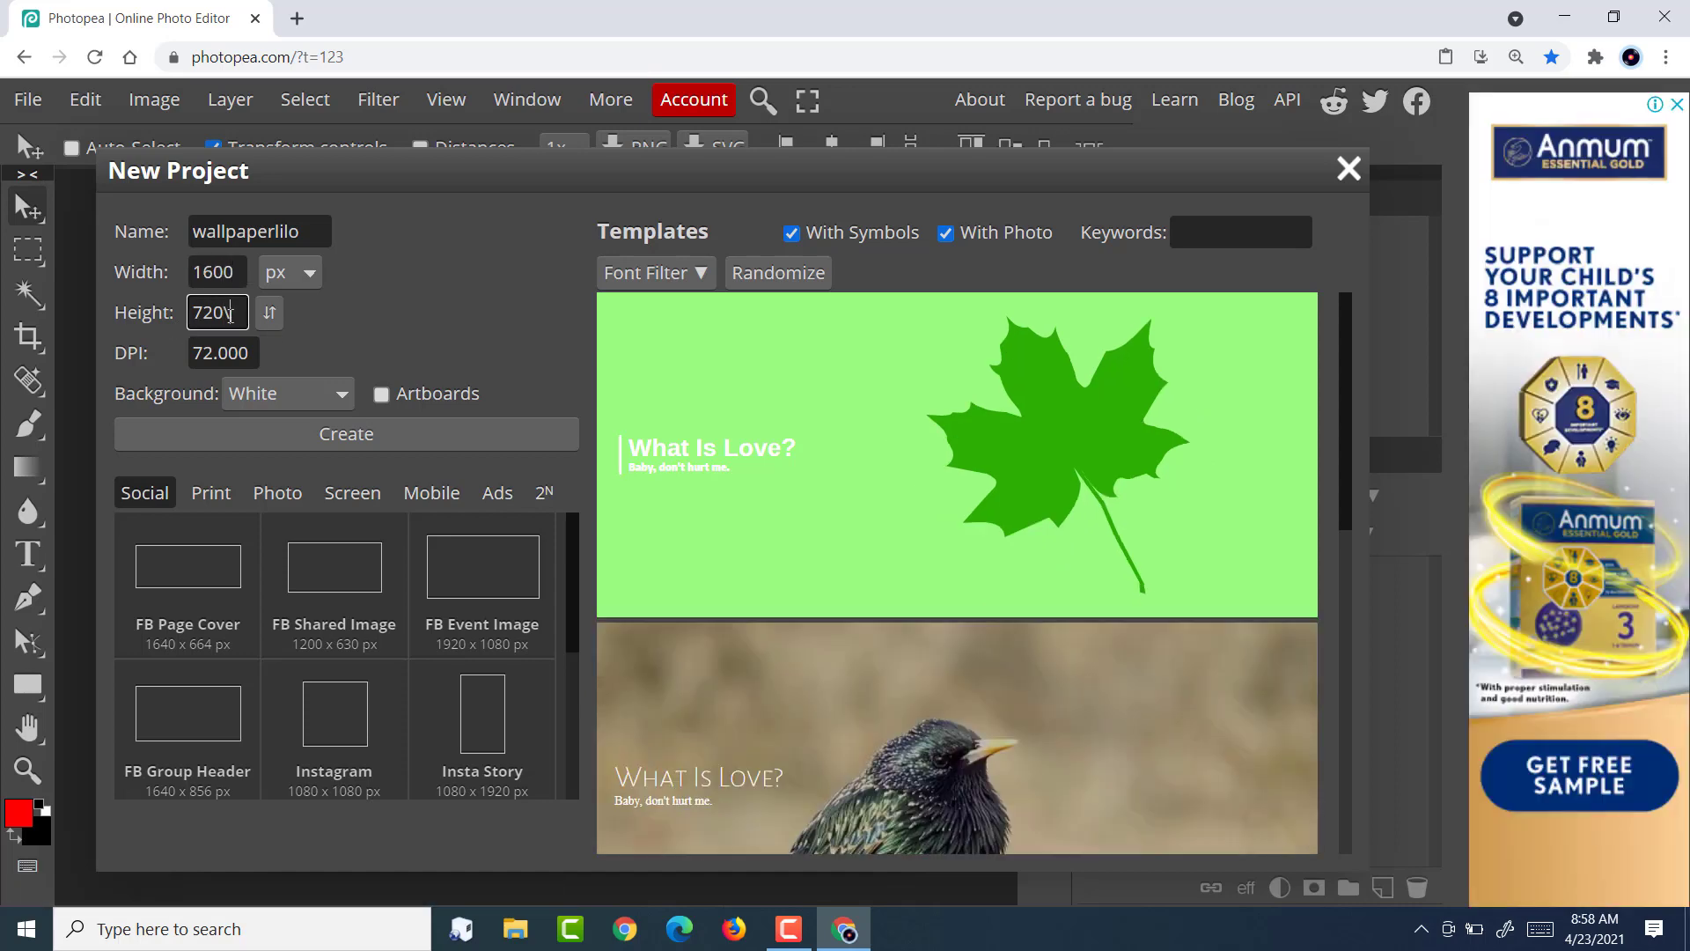
key("BackSpace")
key("BackSpace")
type("00")
Choose a White background and create the project.
left_click(343, 398)
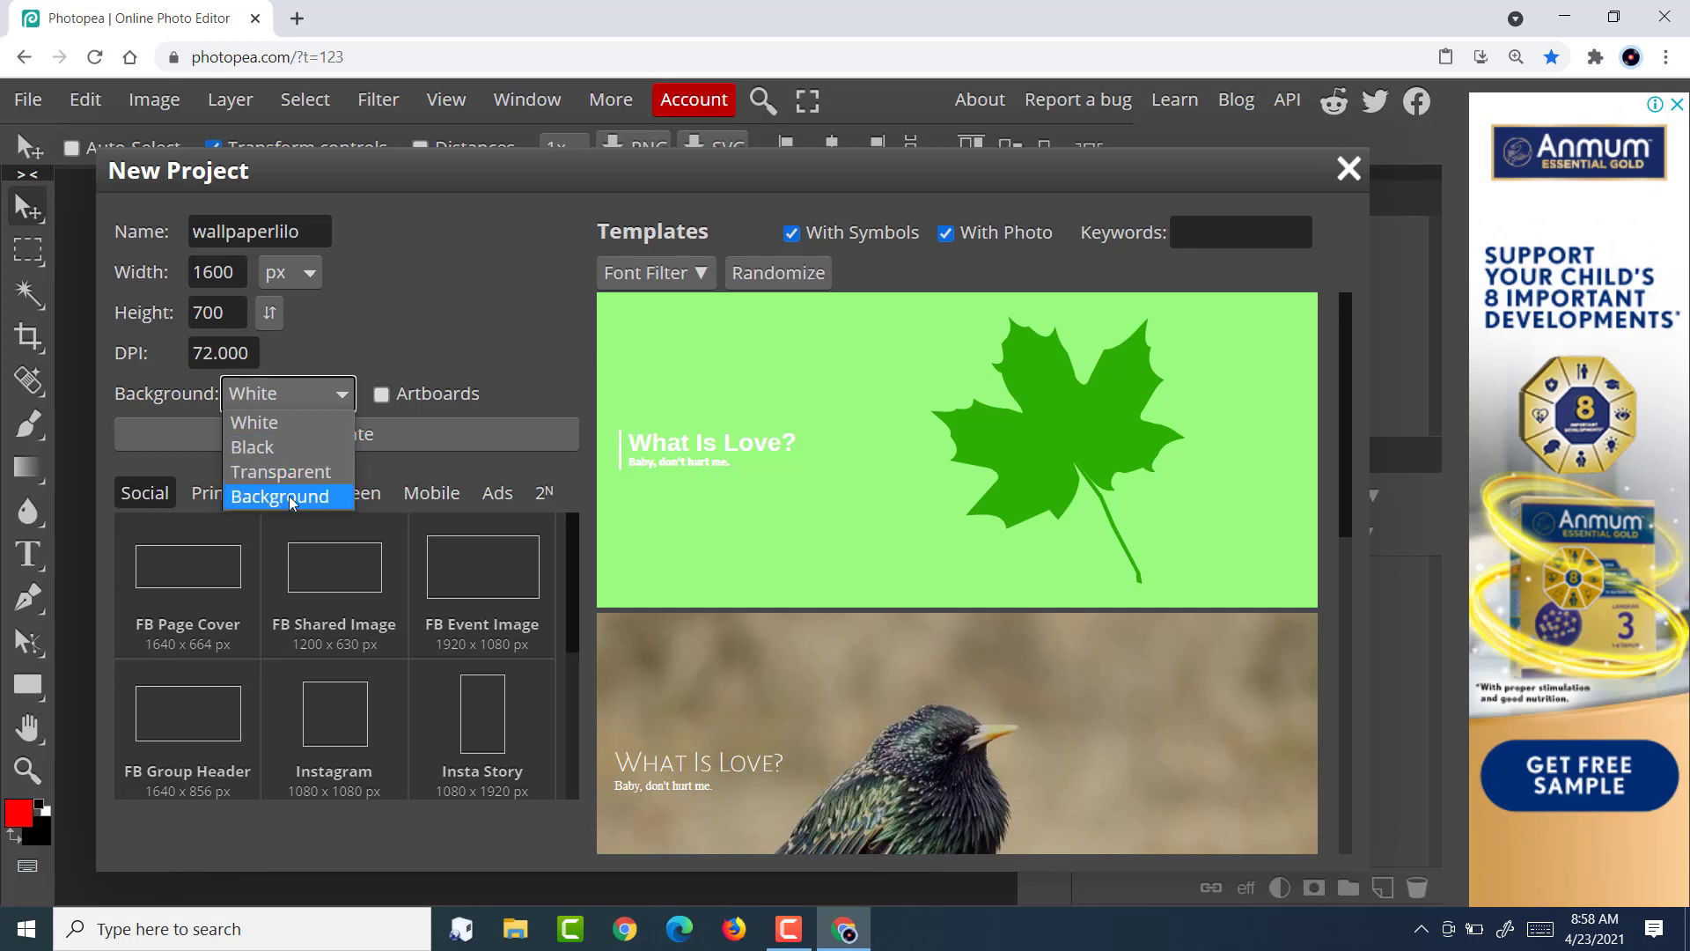
left_click(268, 429)
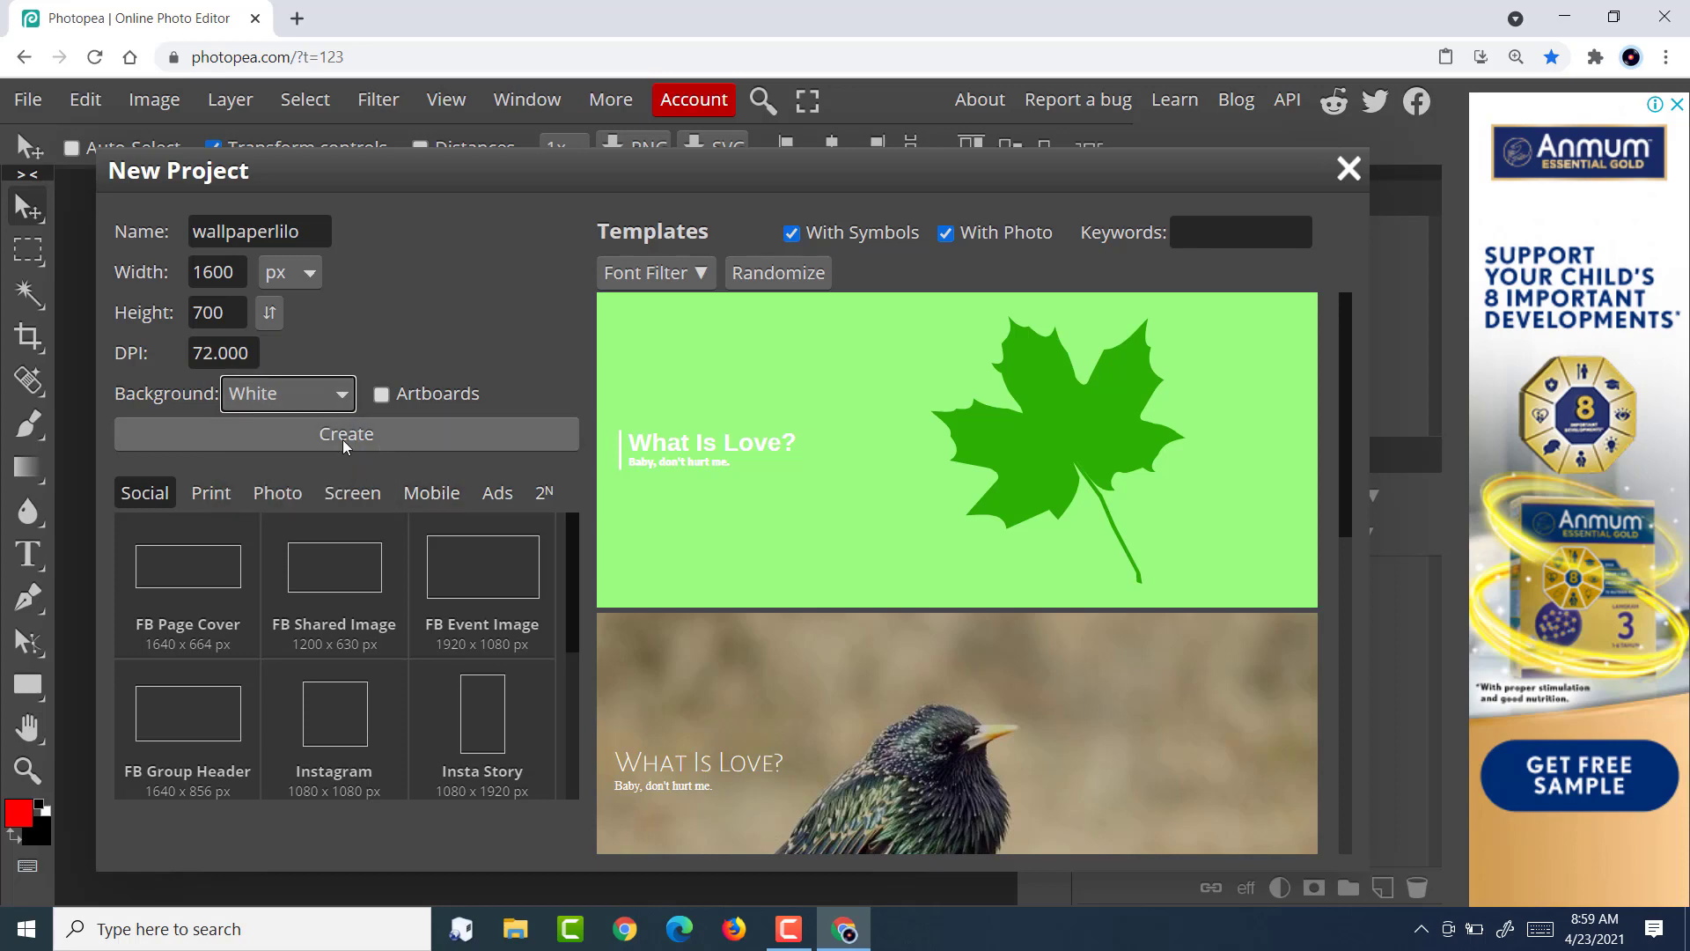
left_click(266, 430)
left_click(268, 434)
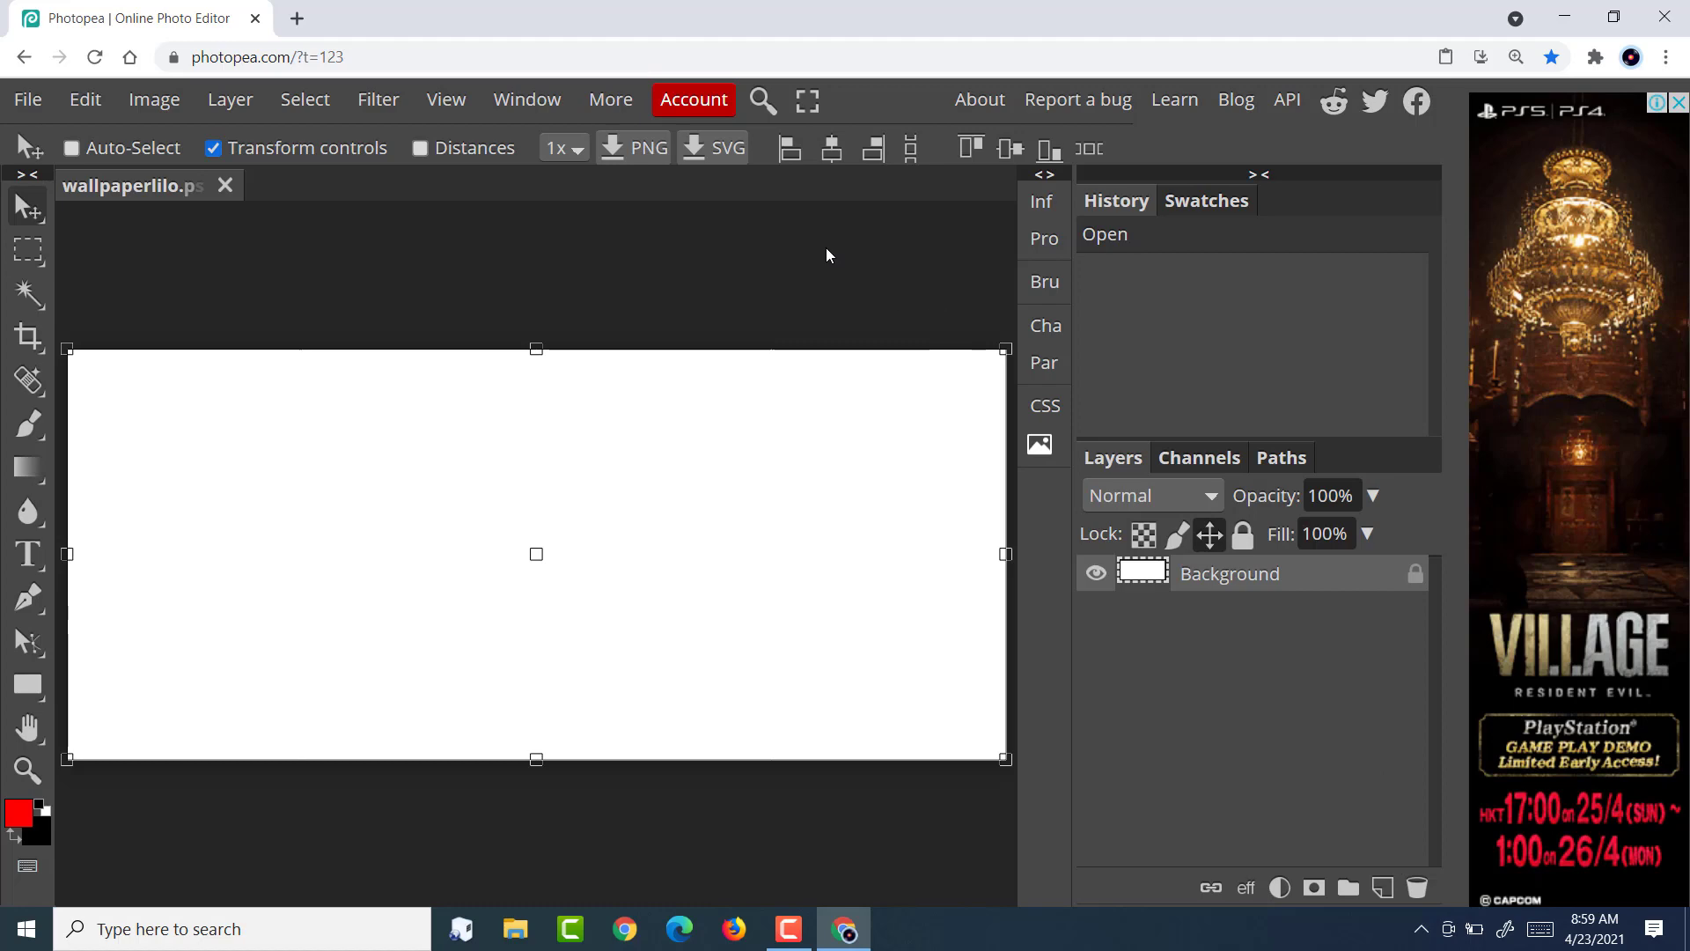
Search Google for lilo in a new browser tab and show the image results.
left_click(293, 27)
left_click(616, 476)
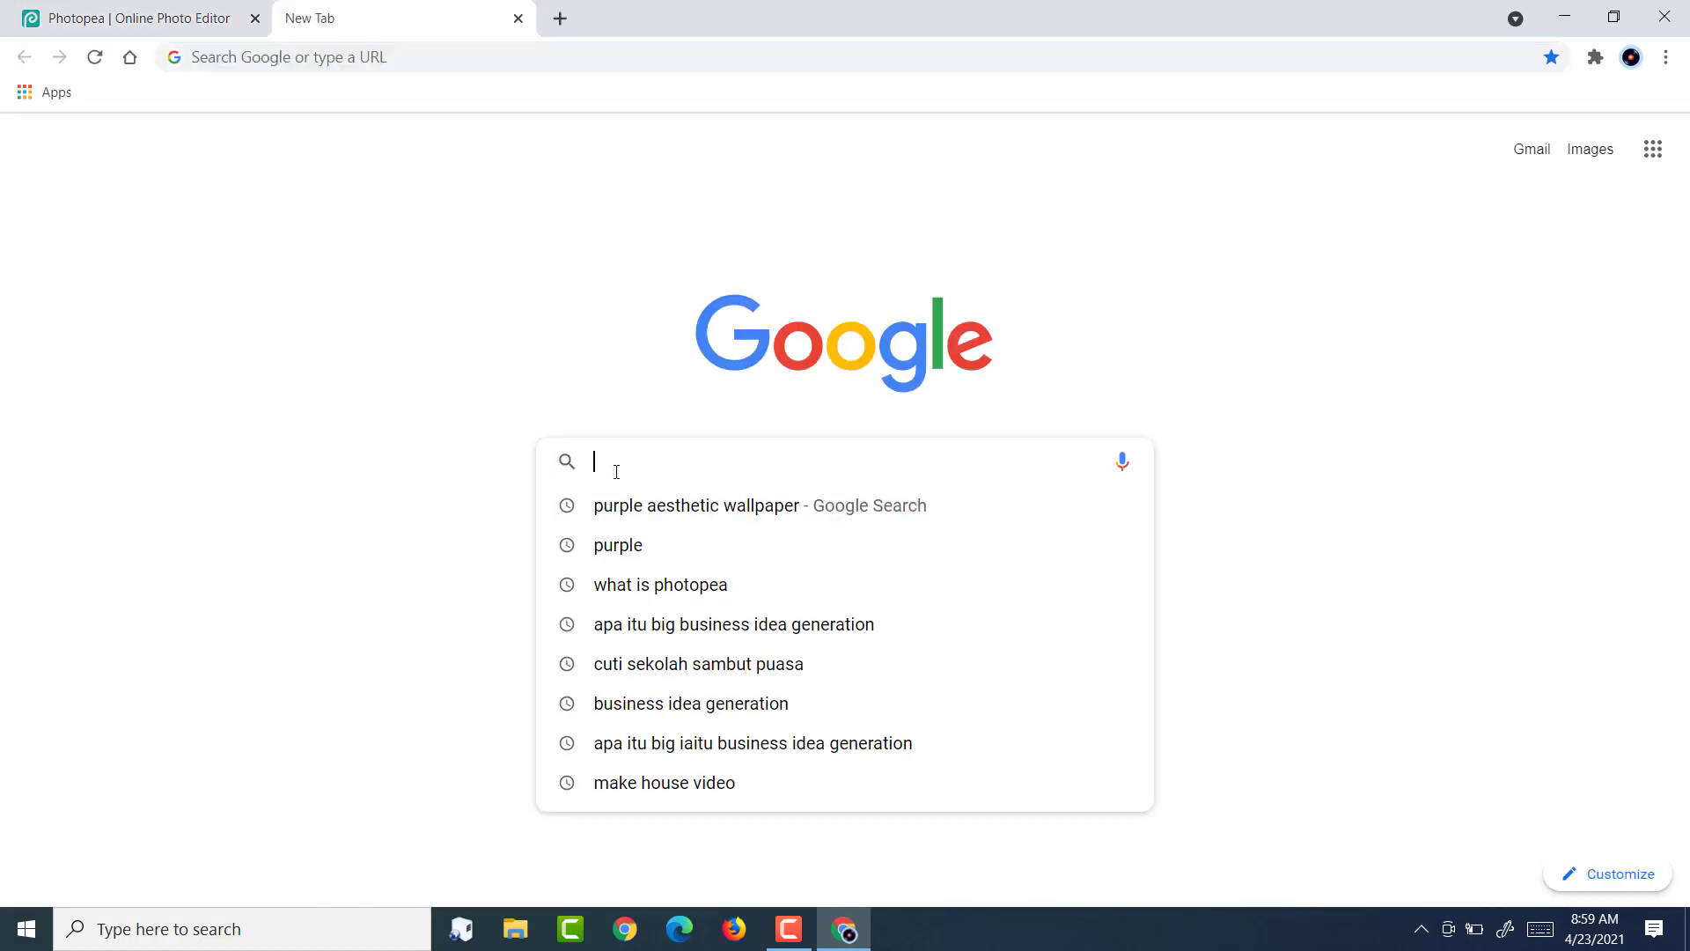
type("lilo")
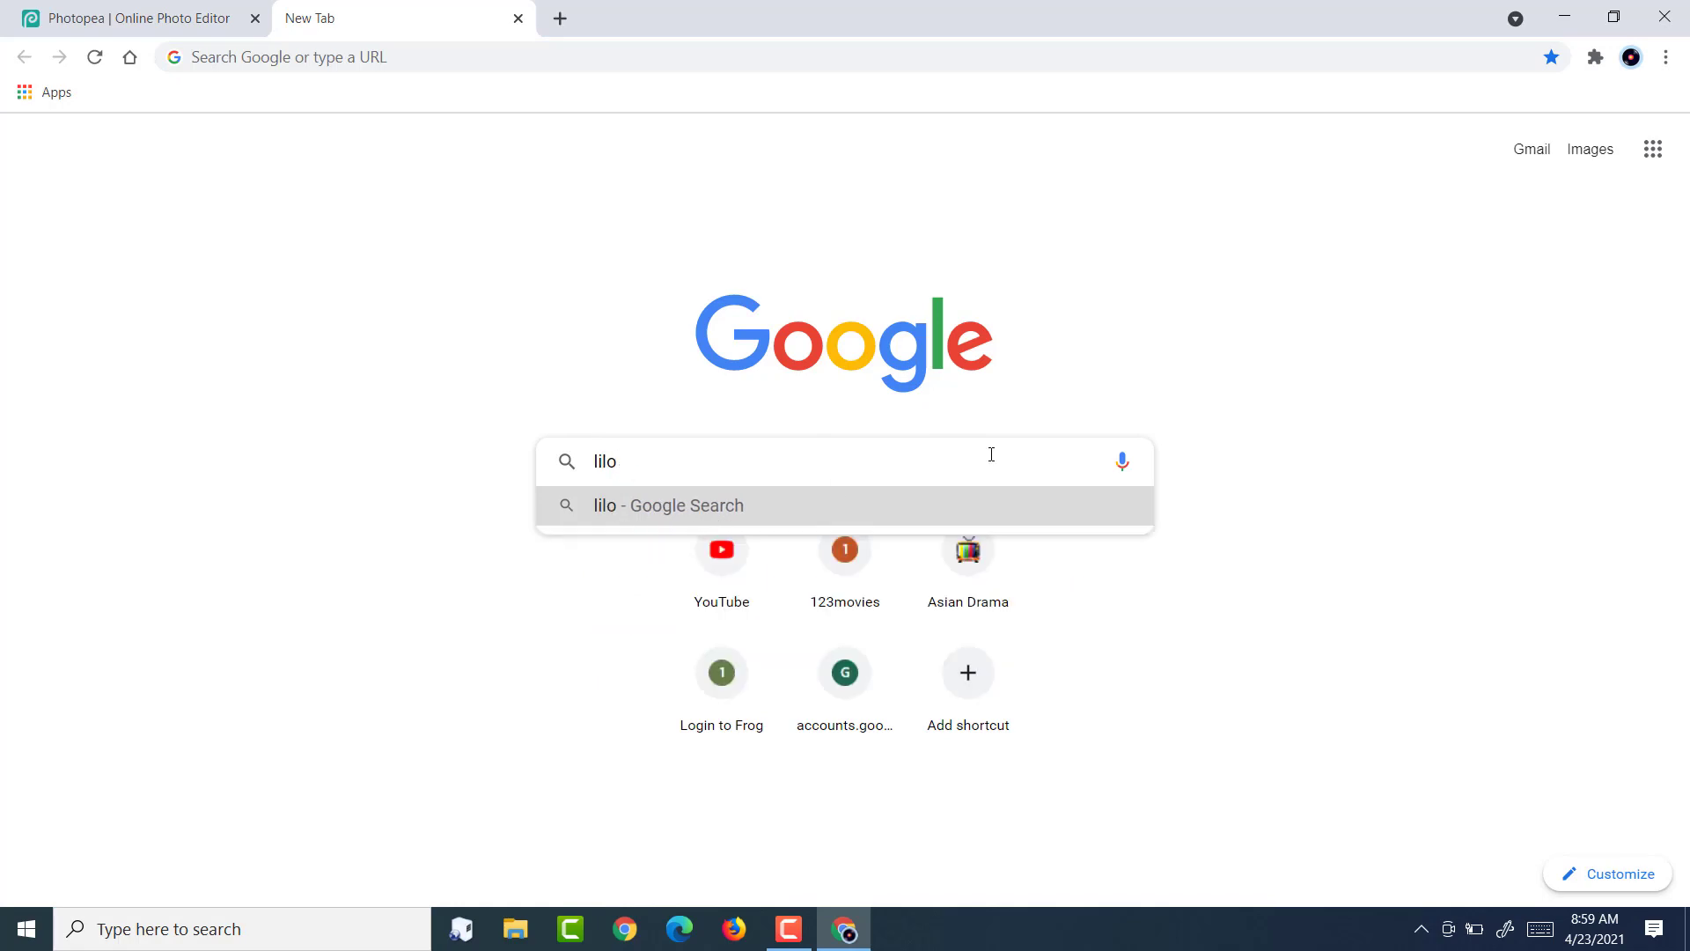
key("Return")
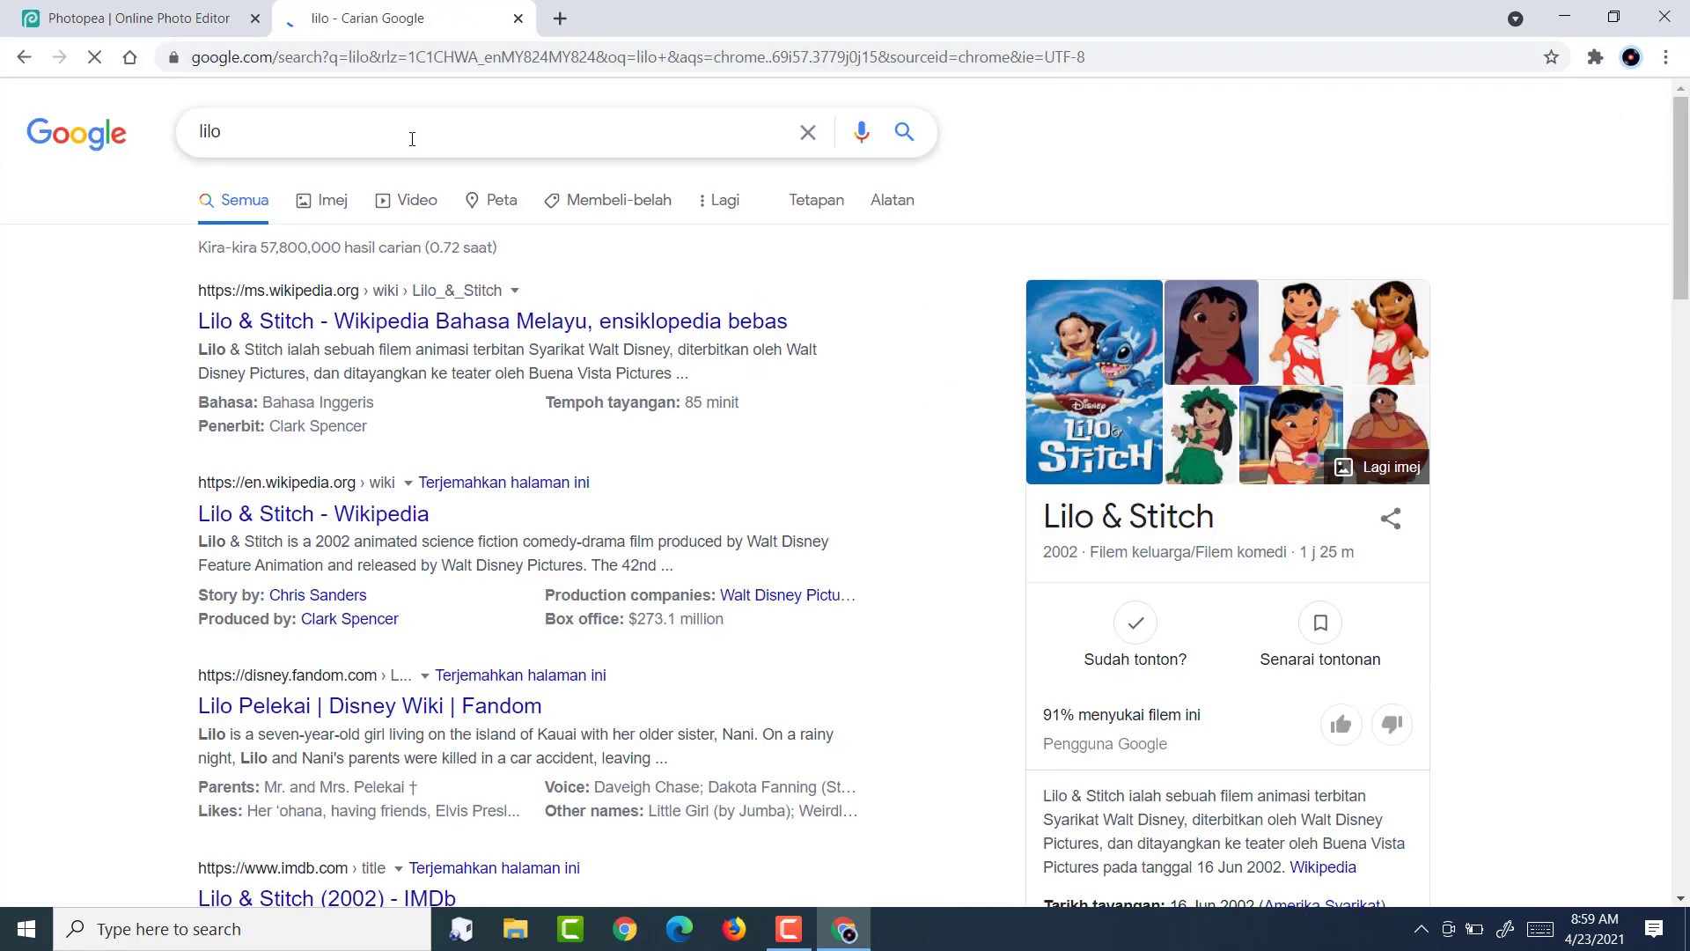
left_click(334, 203)
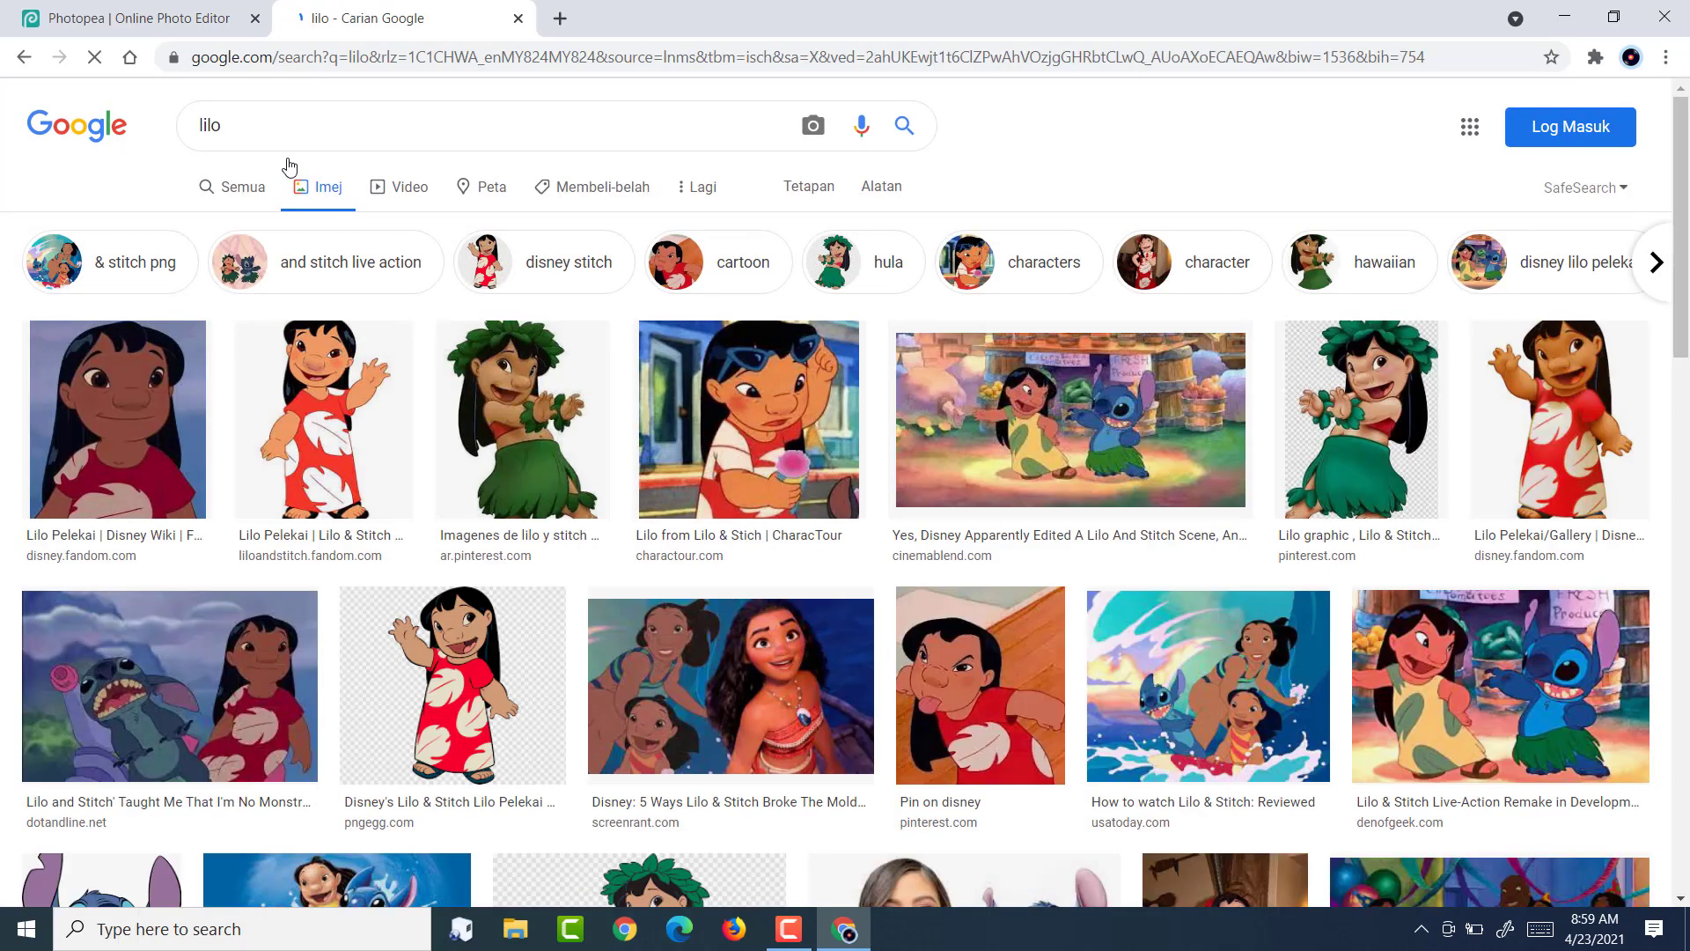
Refine the image search to lilo stitch and look through the resulting pictures.
left_click(306, 123)
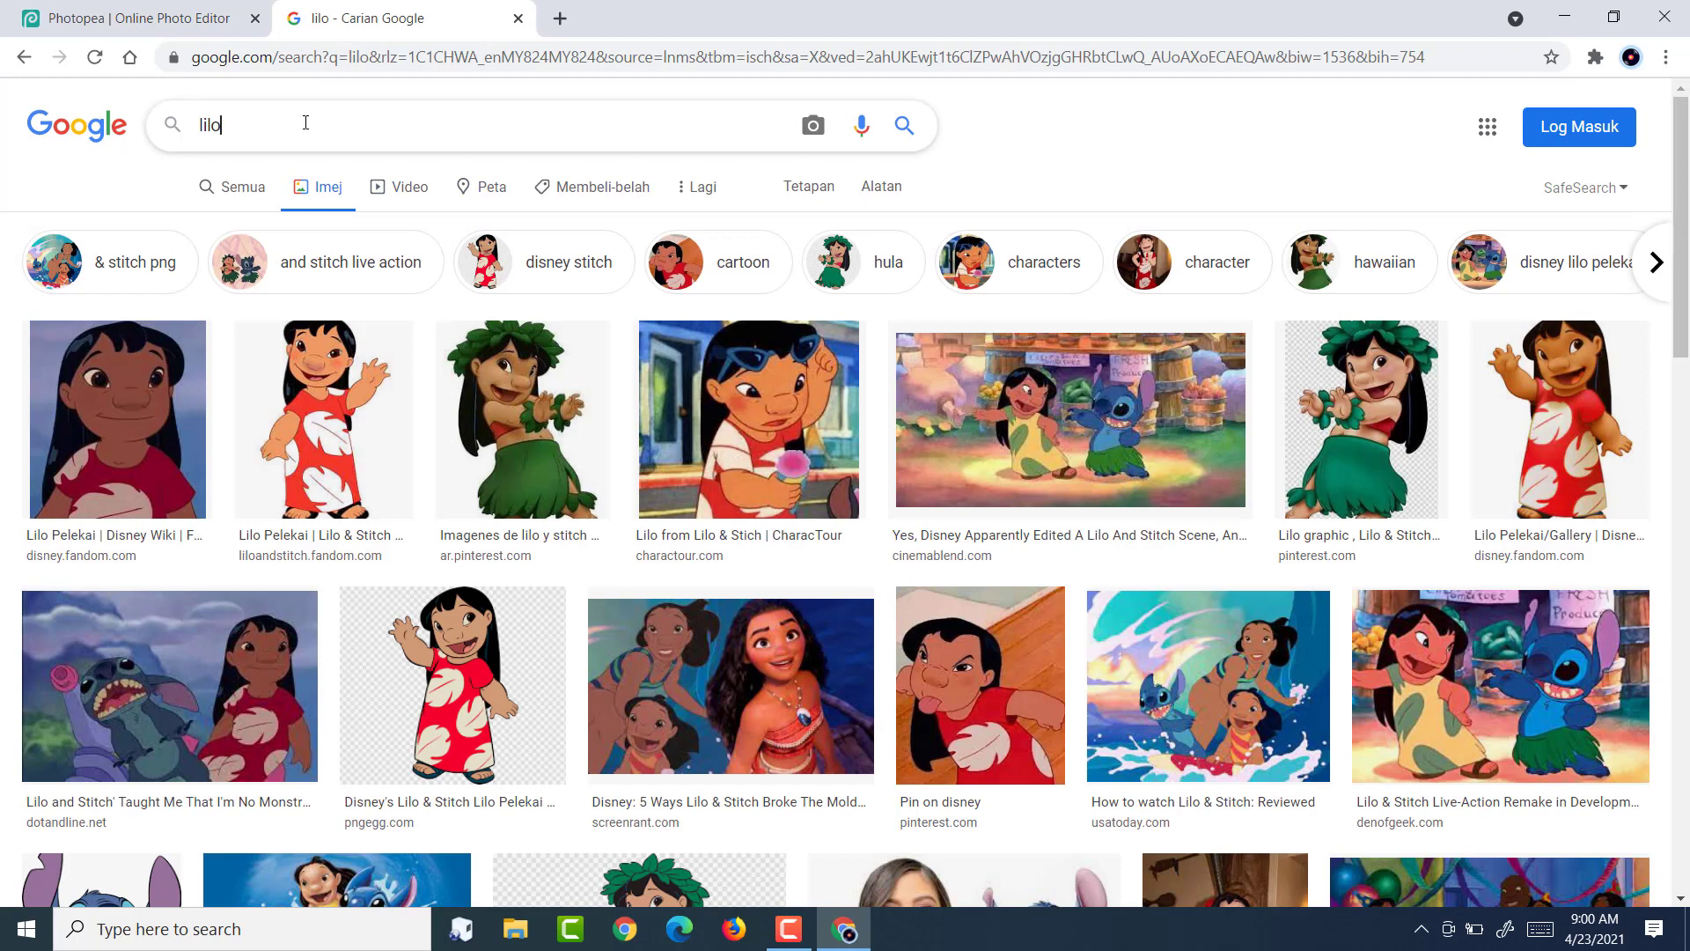
type("sti")
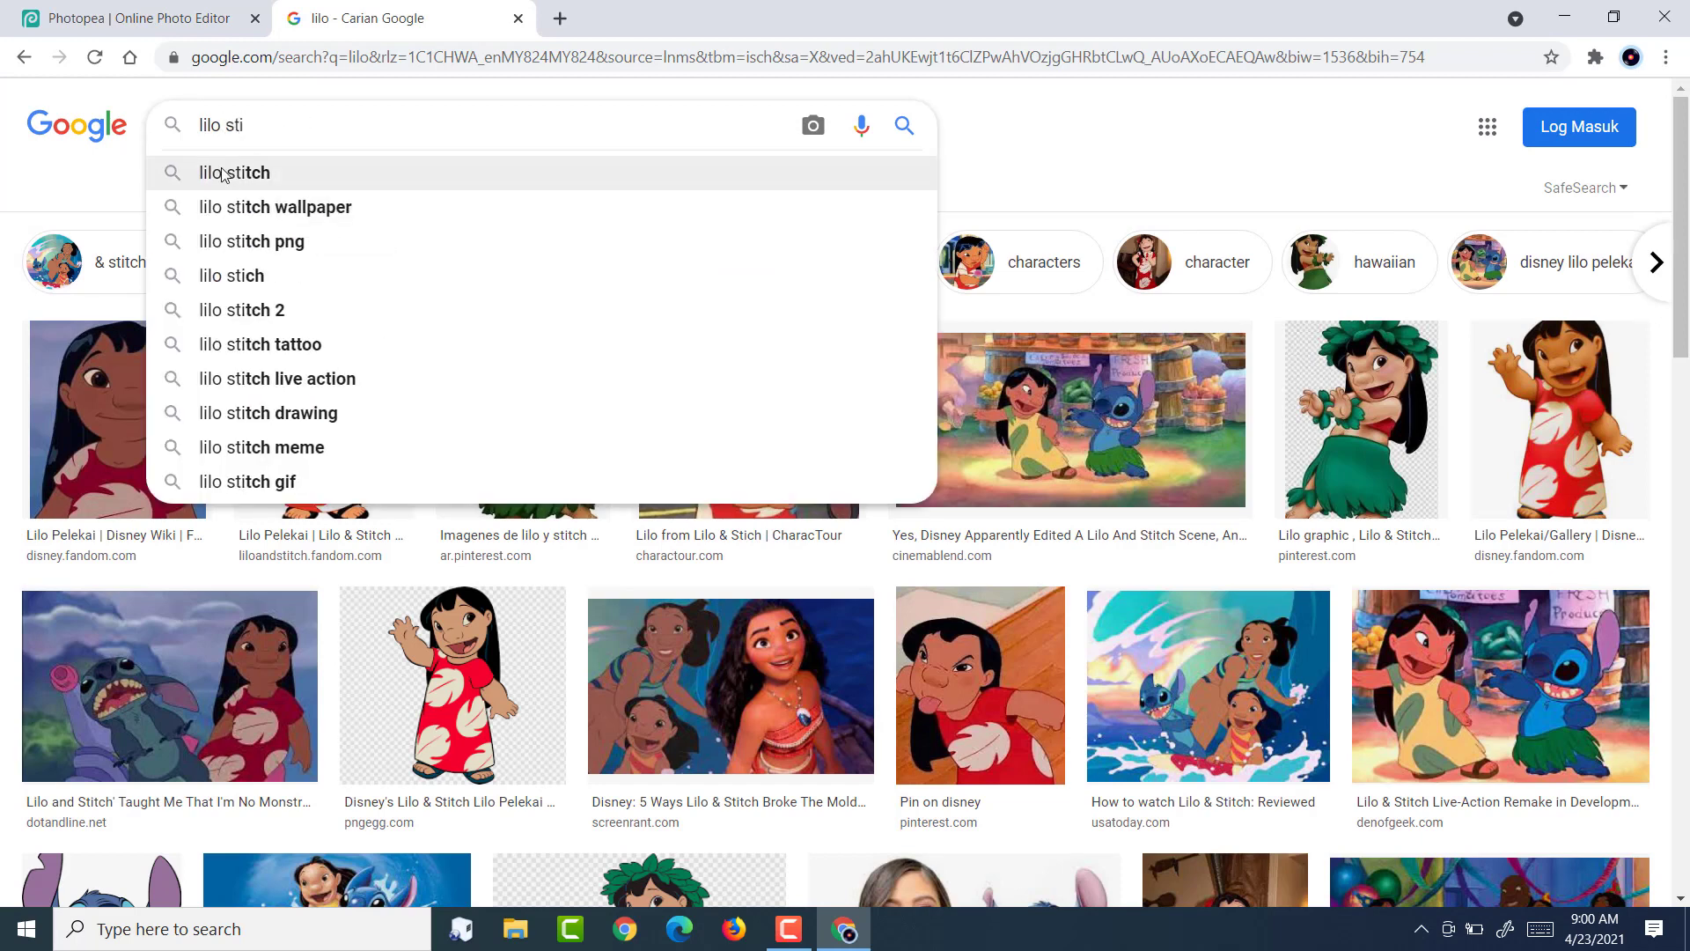
left_click(258, 170)
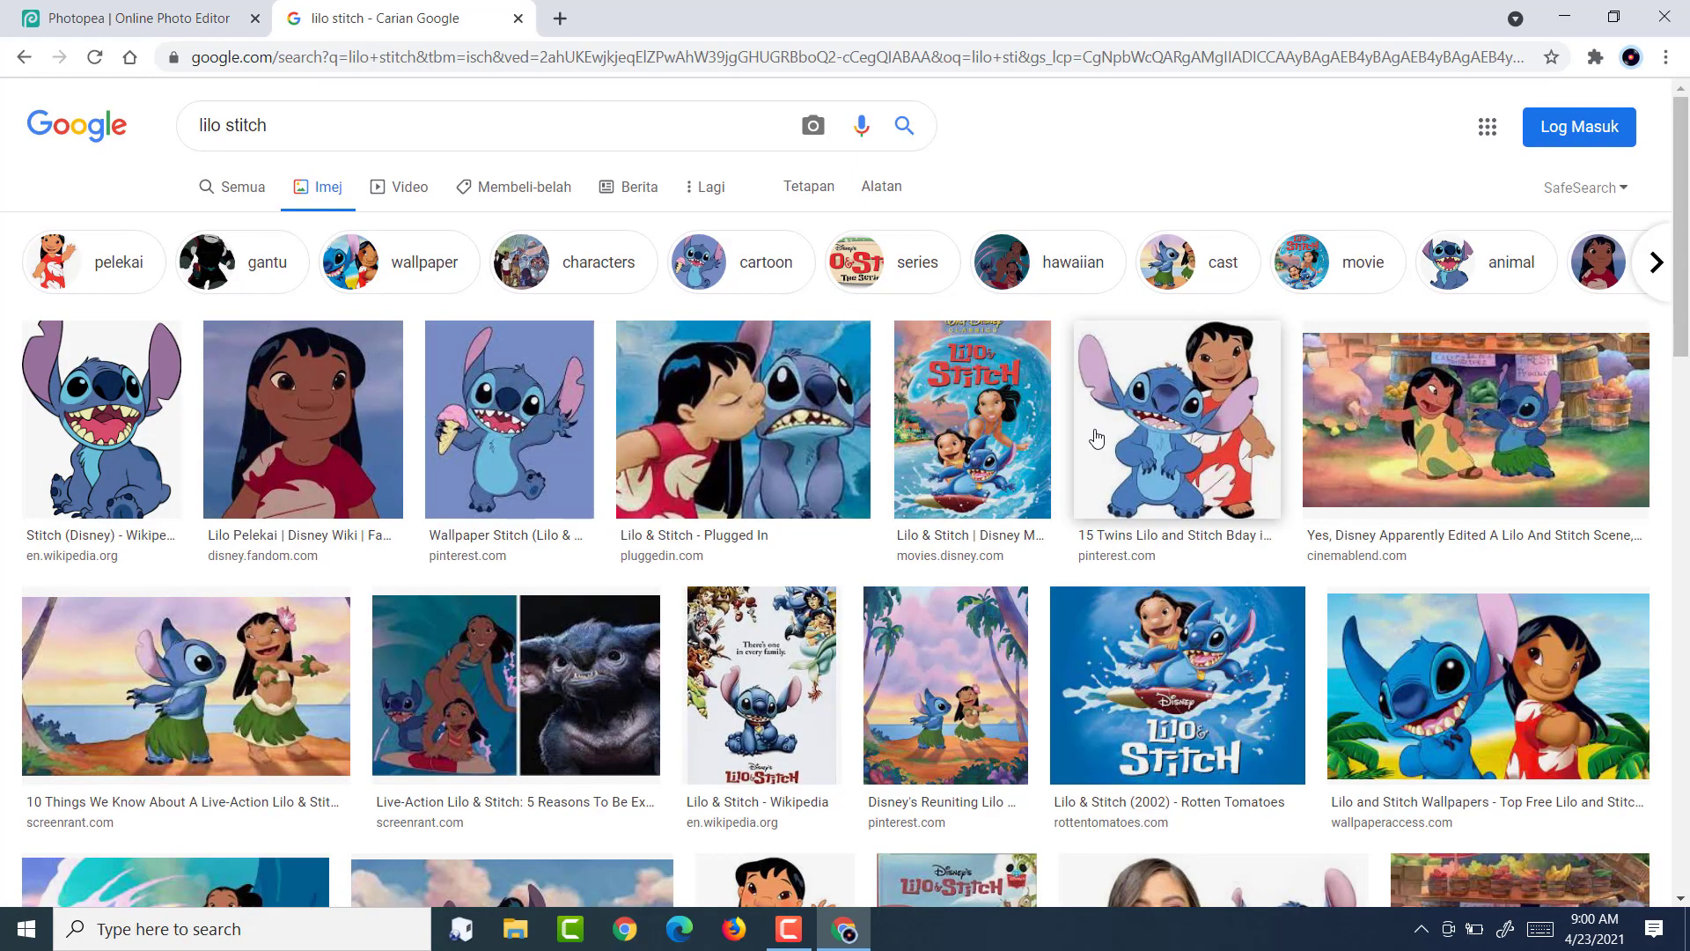
scroll(1095, 431, "down", 1)
scroll(1094, 430, "down", 3)
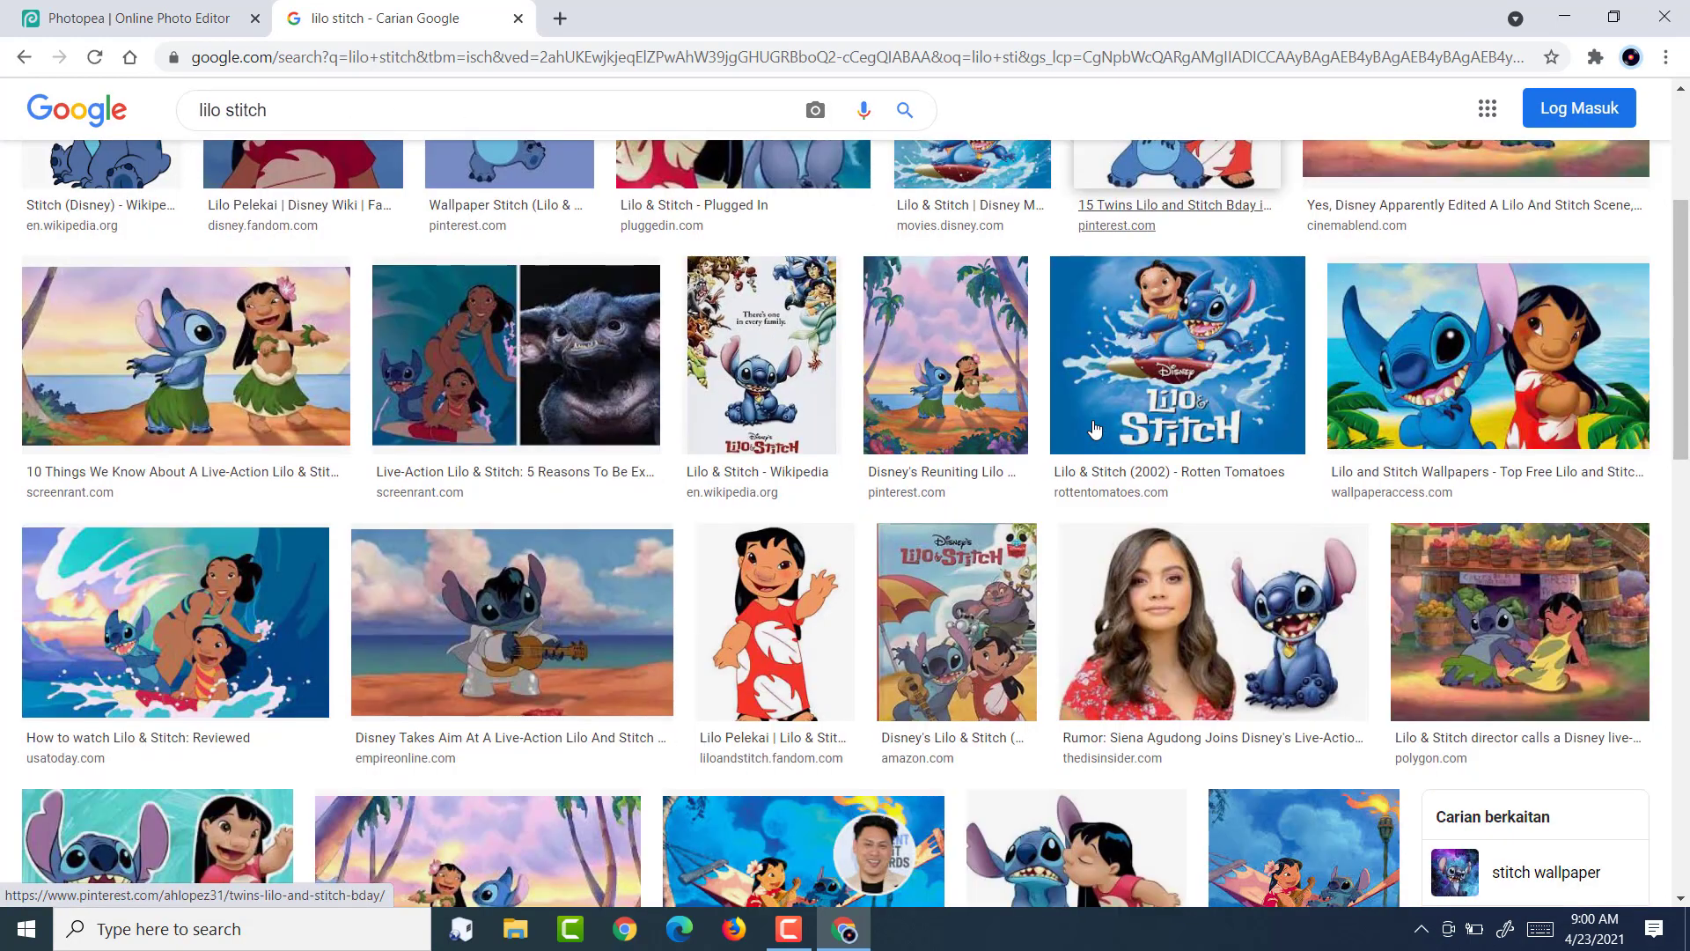
scroll(388, 274, "up", 5)
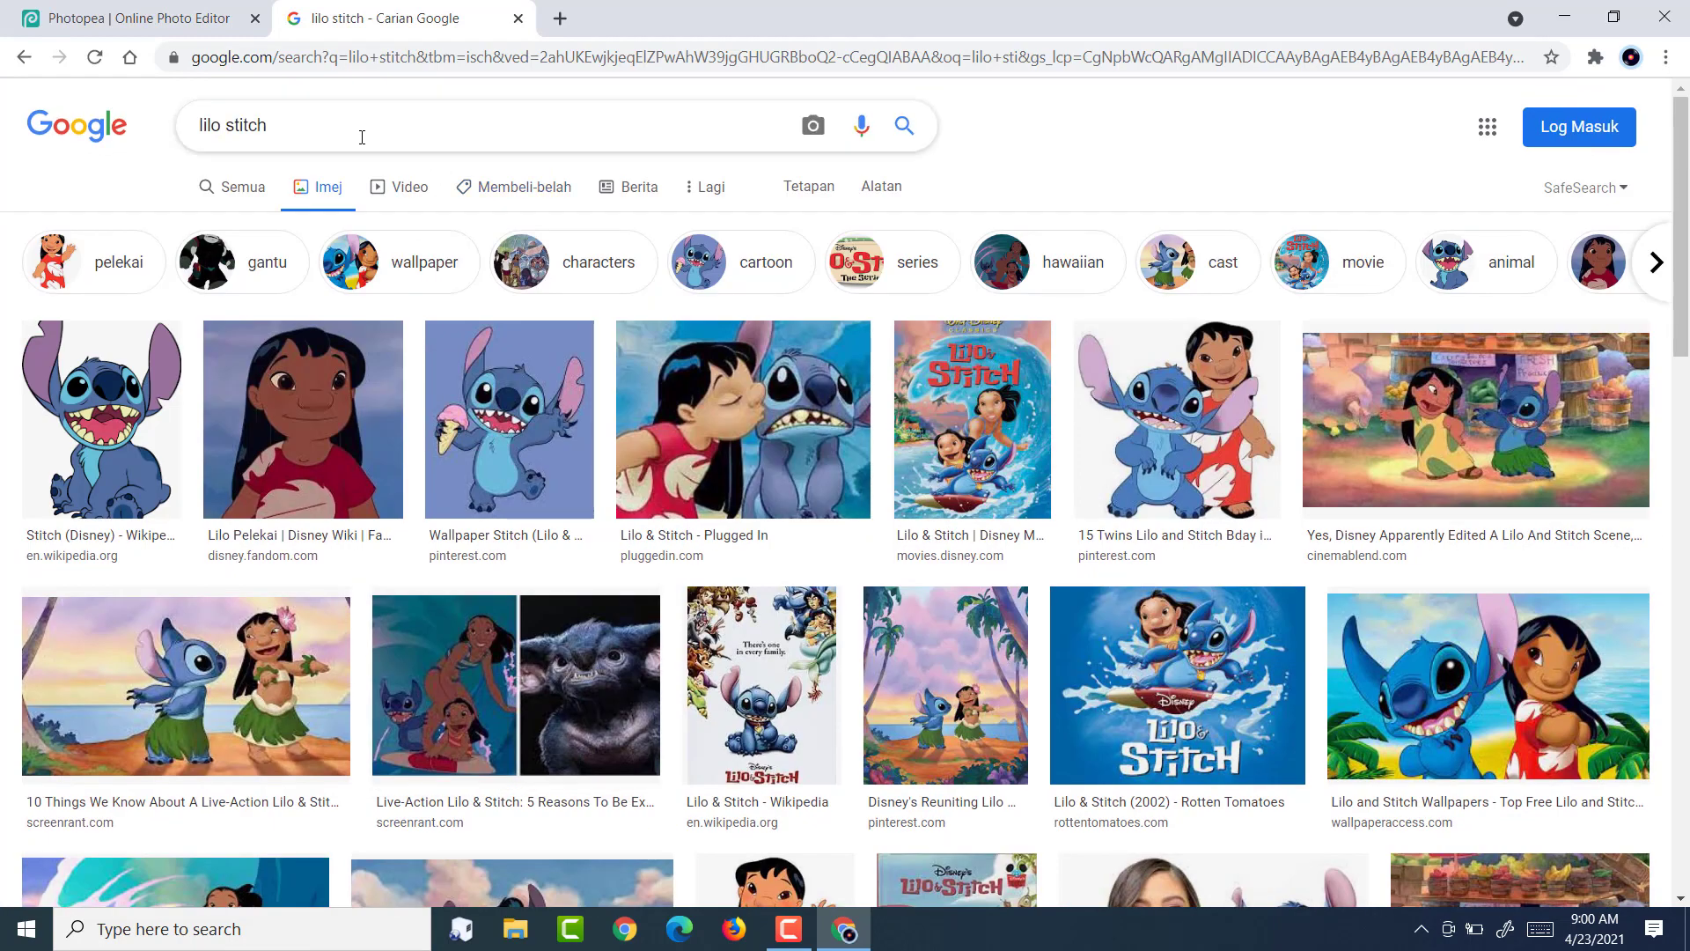
Refine the image search to lilo stitch png and look through the resulting pictures.
left_click(337, 125)
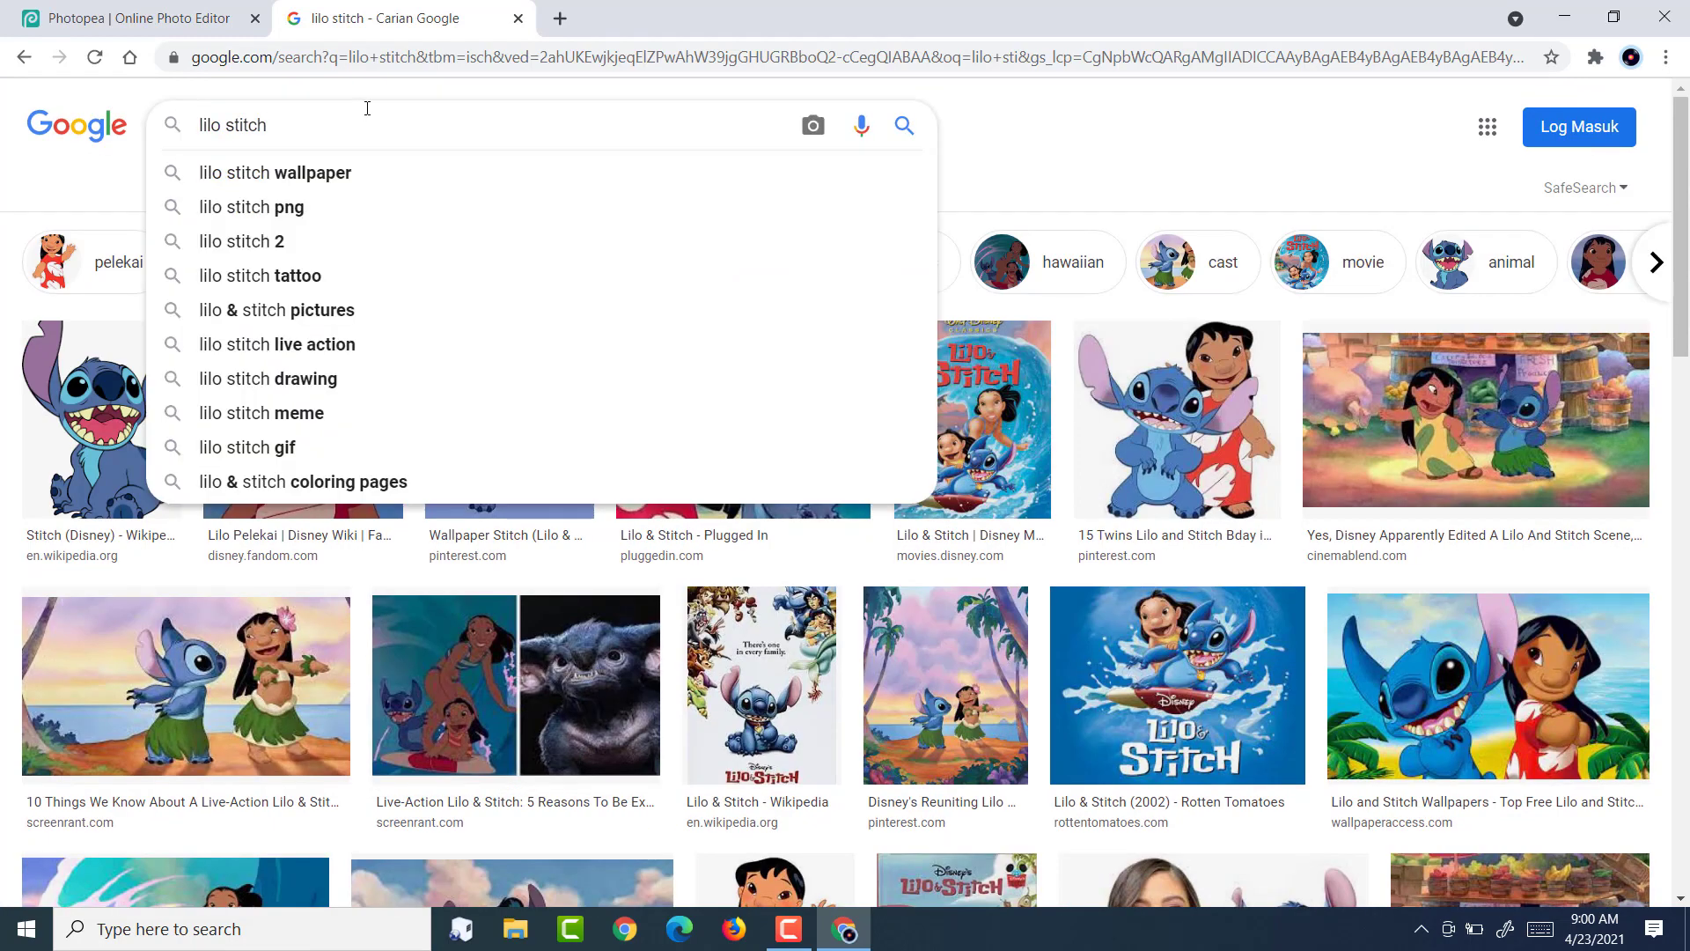
type("p")
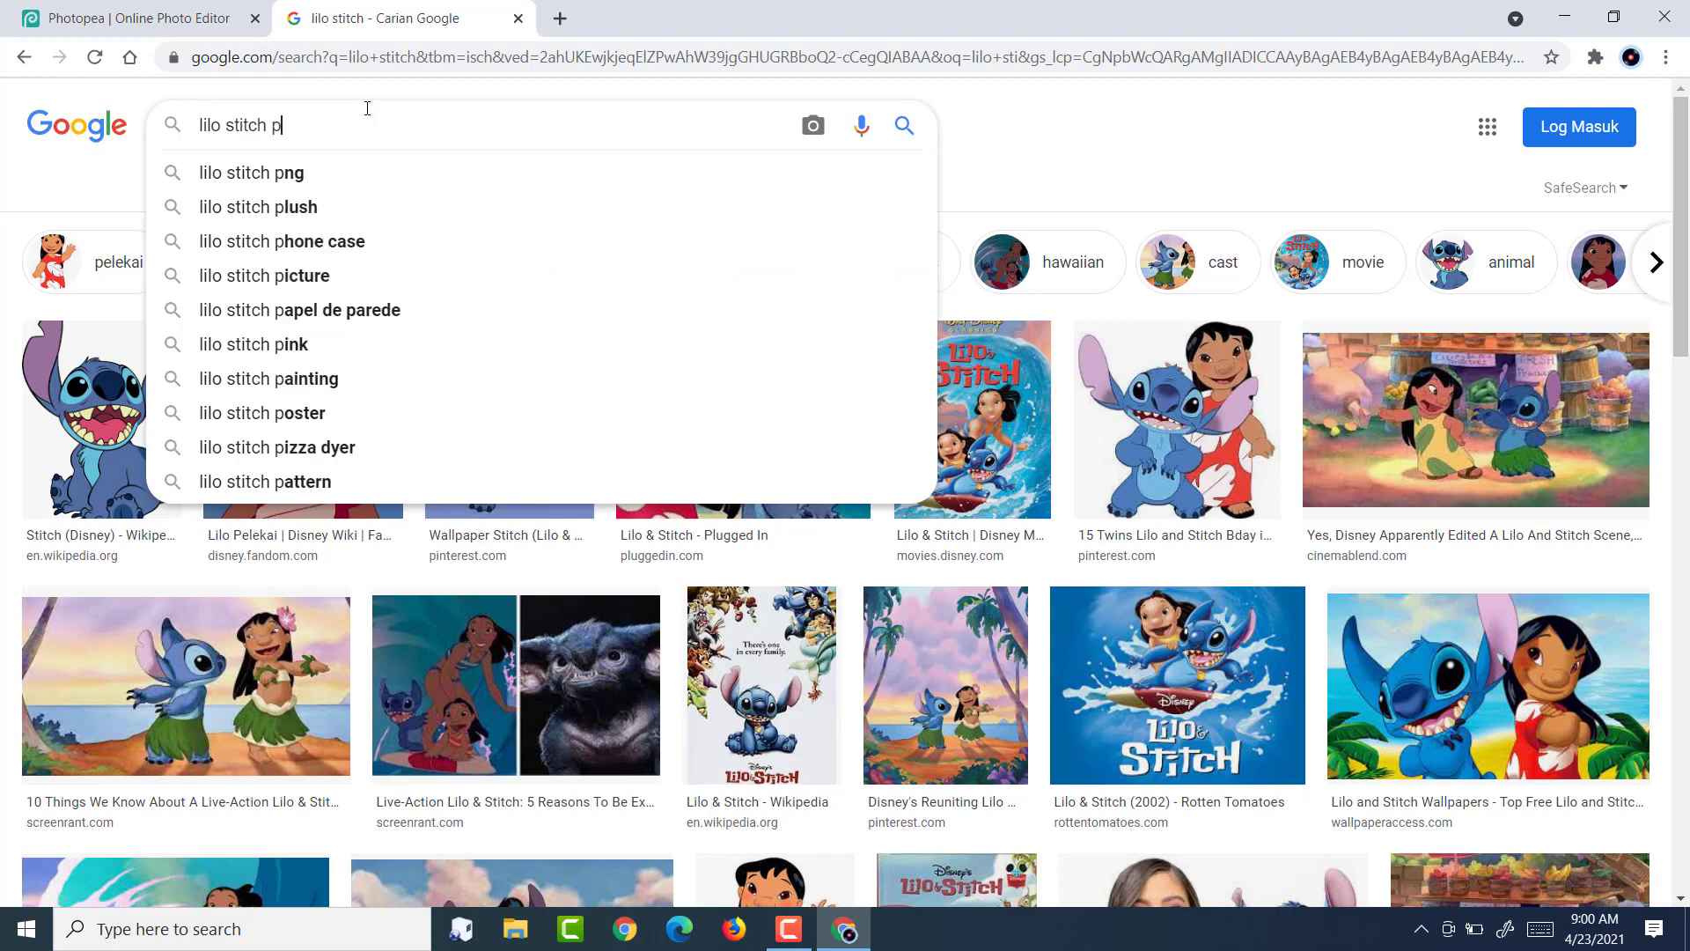
type("ng")
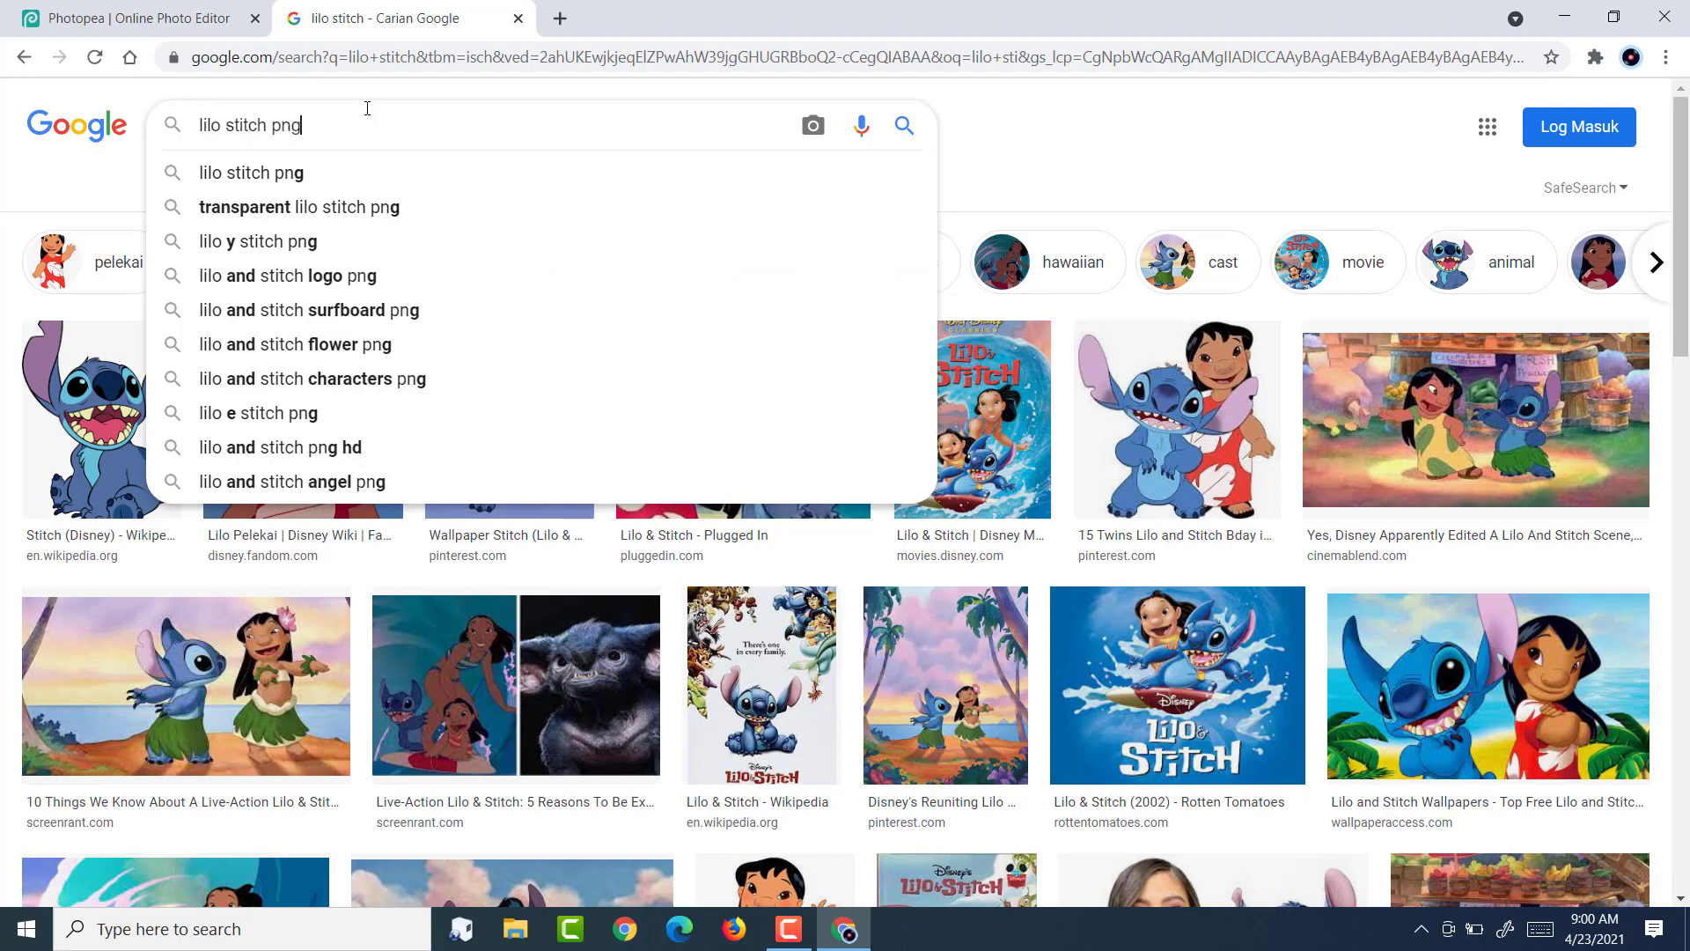
key("Return")
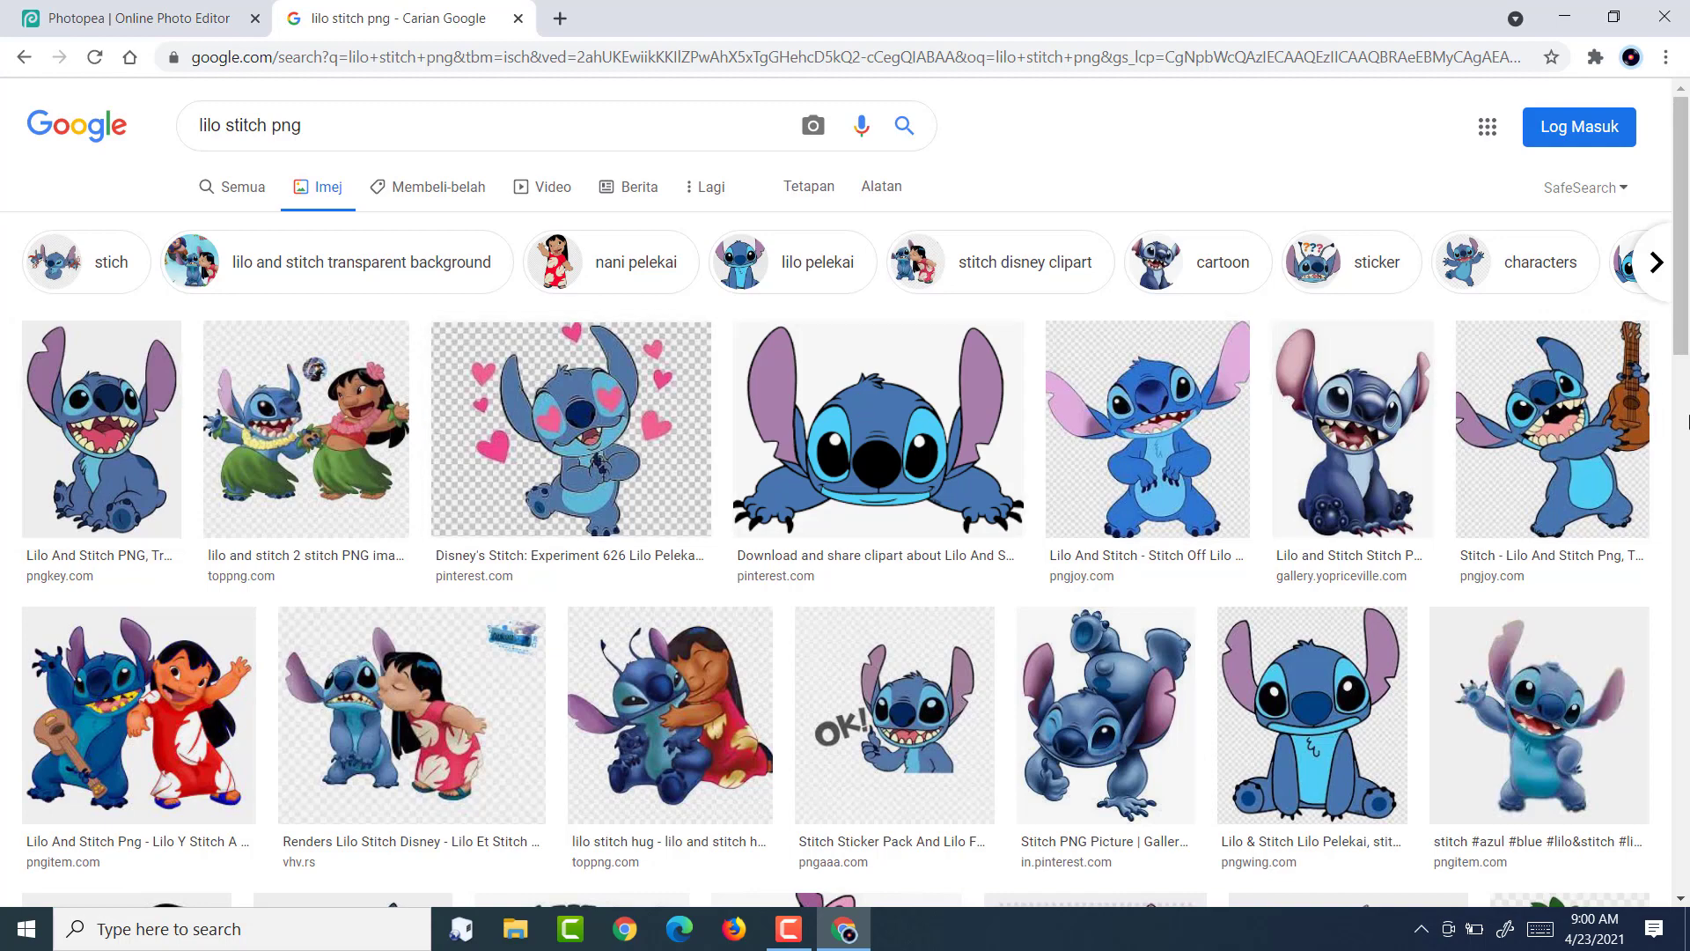
scroll(1054, 742, "down", 4)
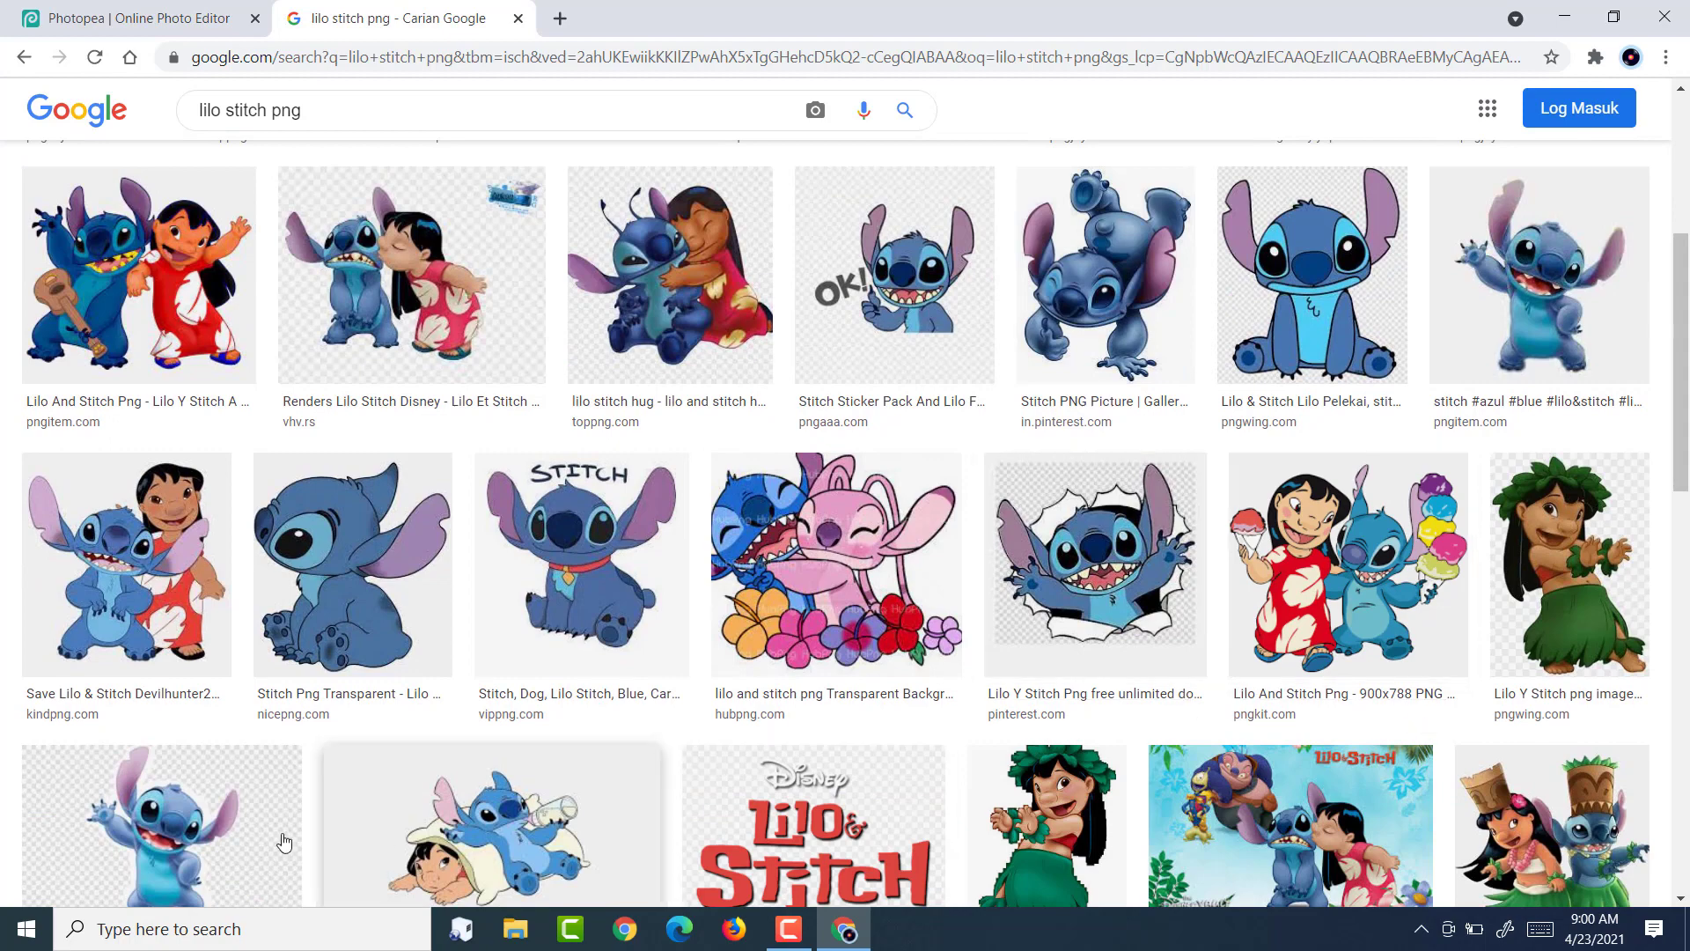
View the Stitch pictures in D:\GMBR BAHAN\LILONSTITCH in File Explorer and return to the browser.
left_click(515, 928)
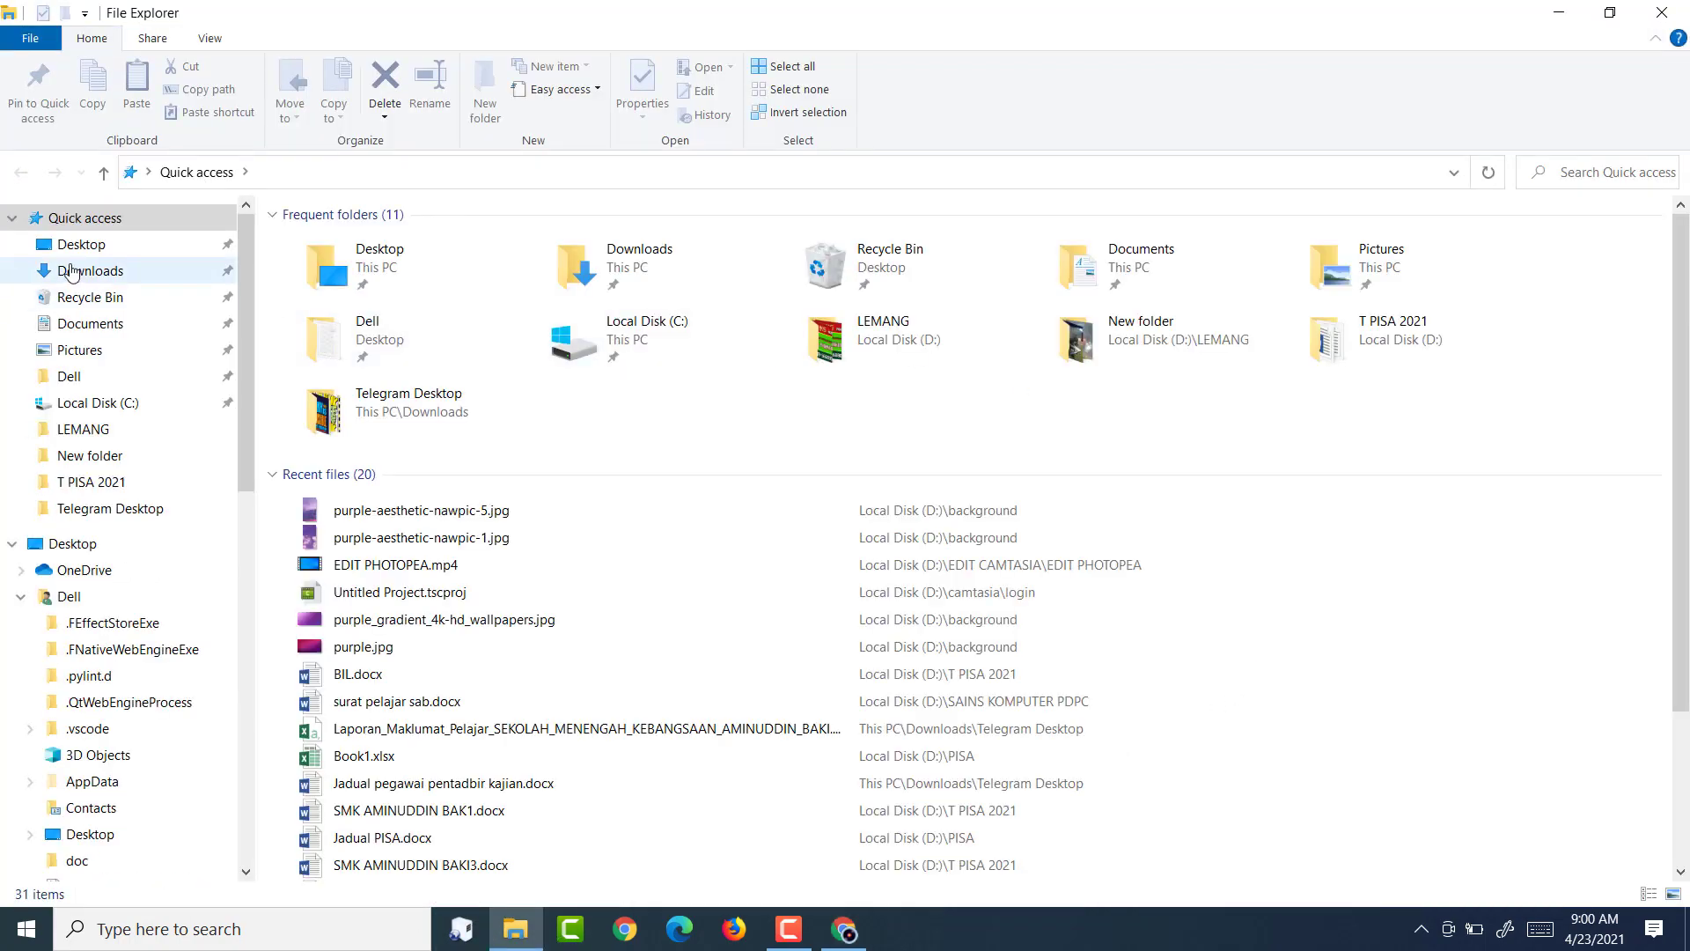
scroll(79, 669, "down", 2)
scroll(80, 757, "down", 5)
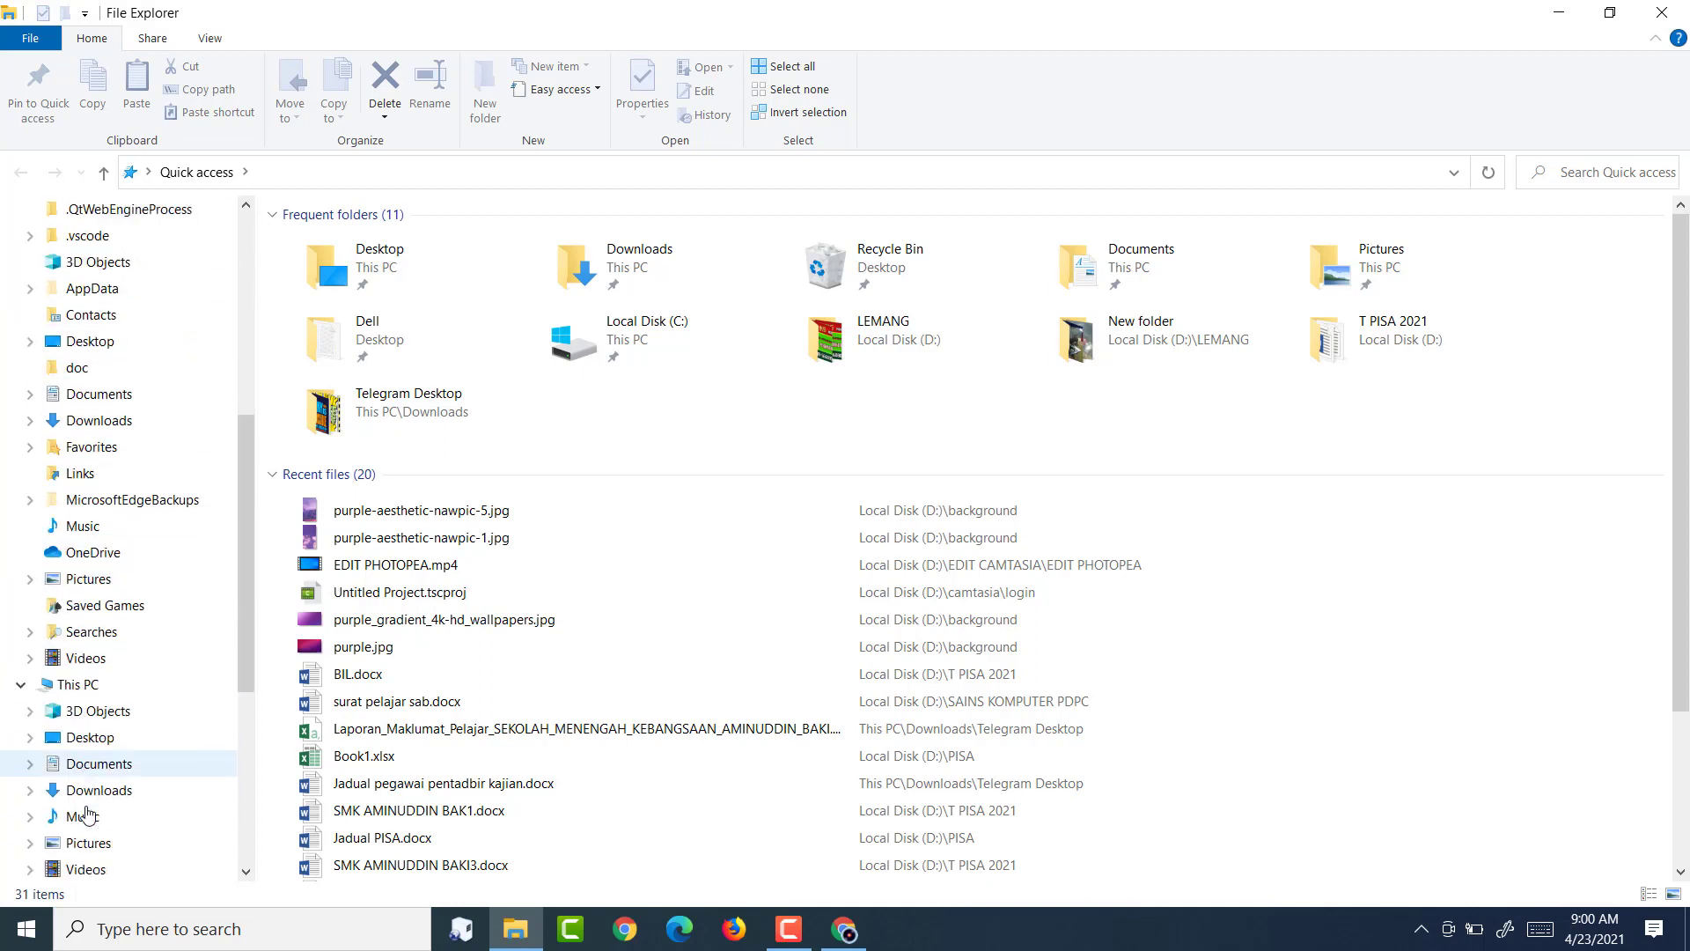
left_click(81, 690)
double_click(677, 409)
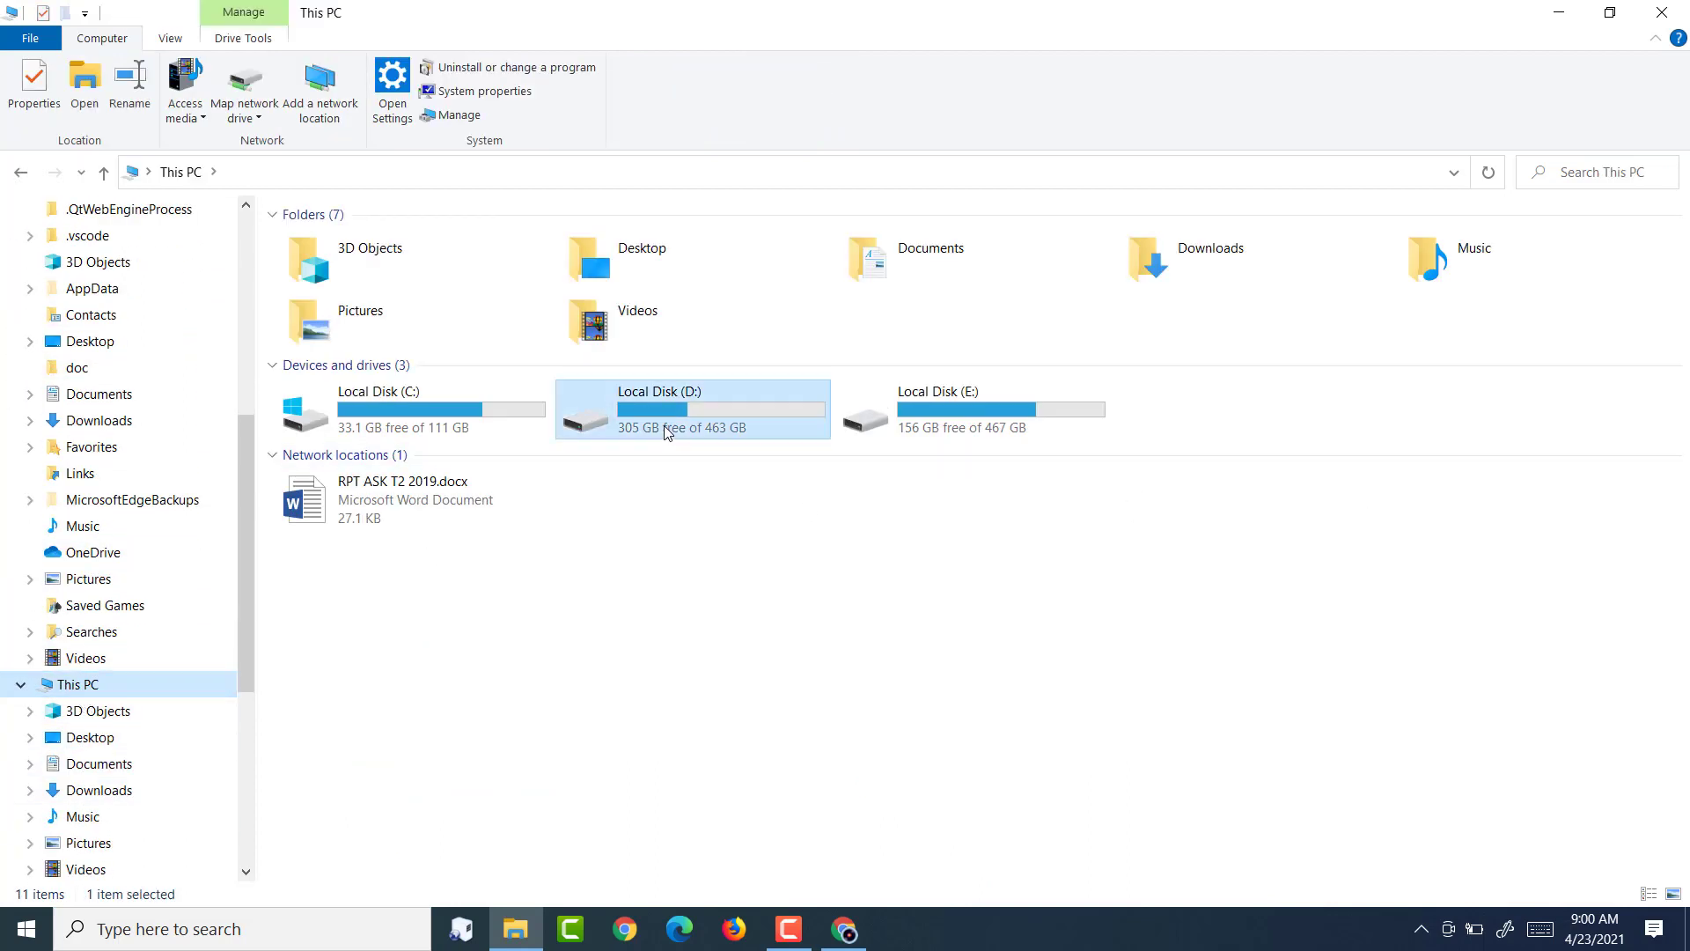
double_click(904, 214)
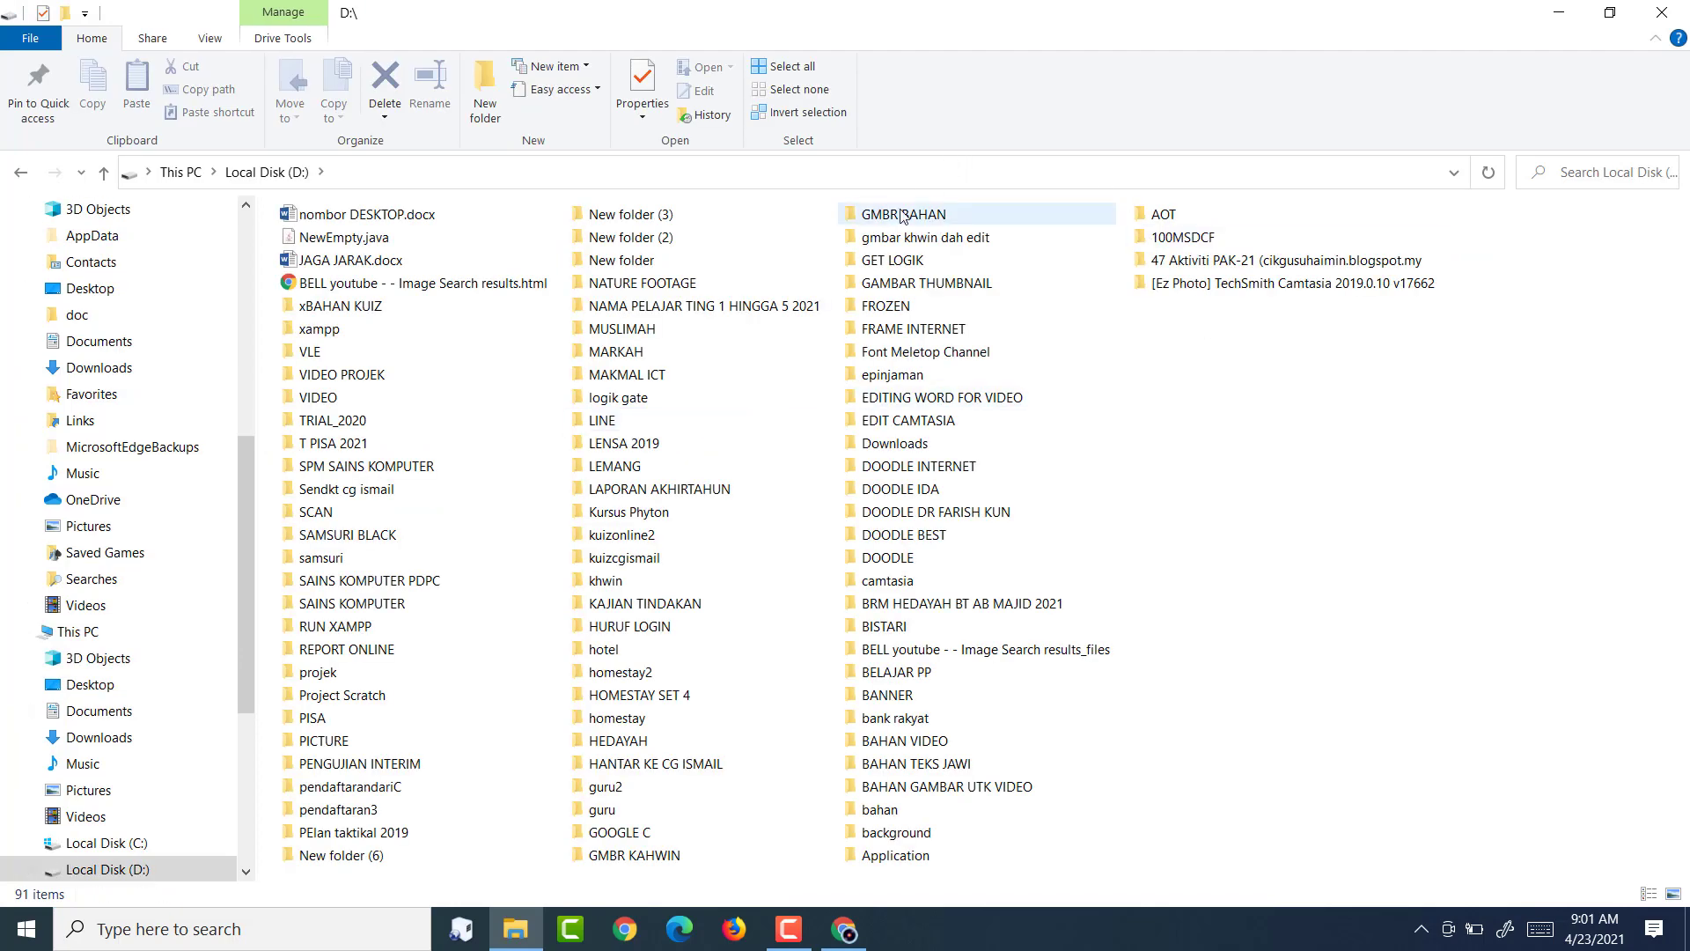
double_click(1503, 264)
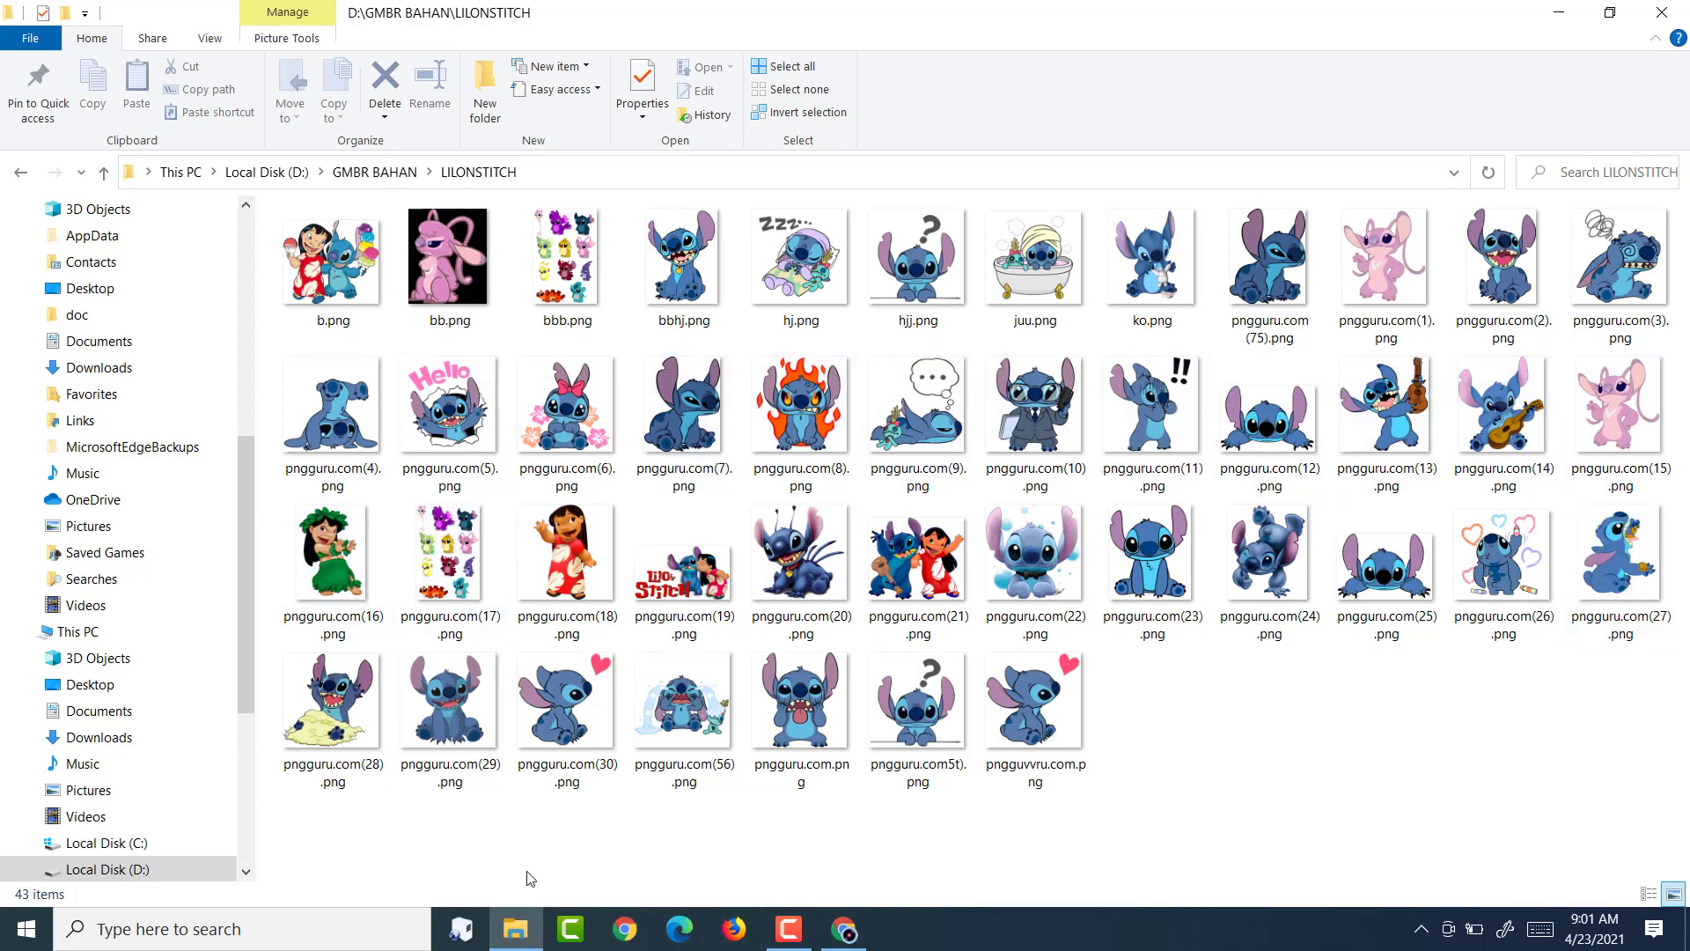
left_click(510, 926)
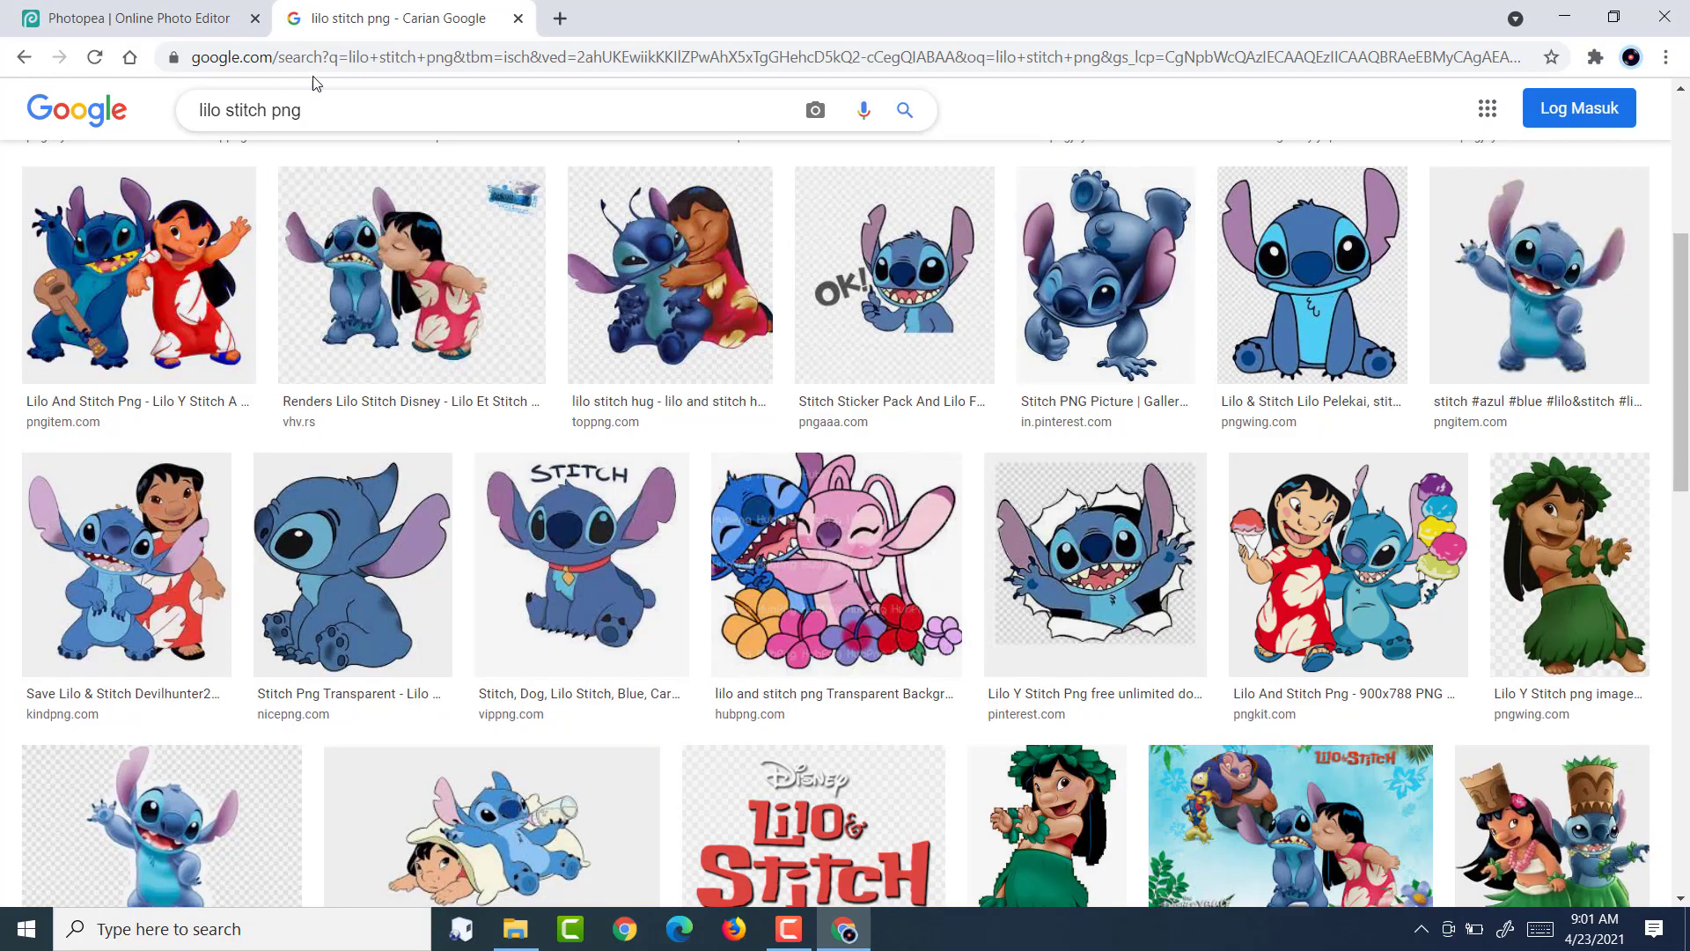
Search Google for purple background in a new browser tab and show the image results.
left_click(559, 18)
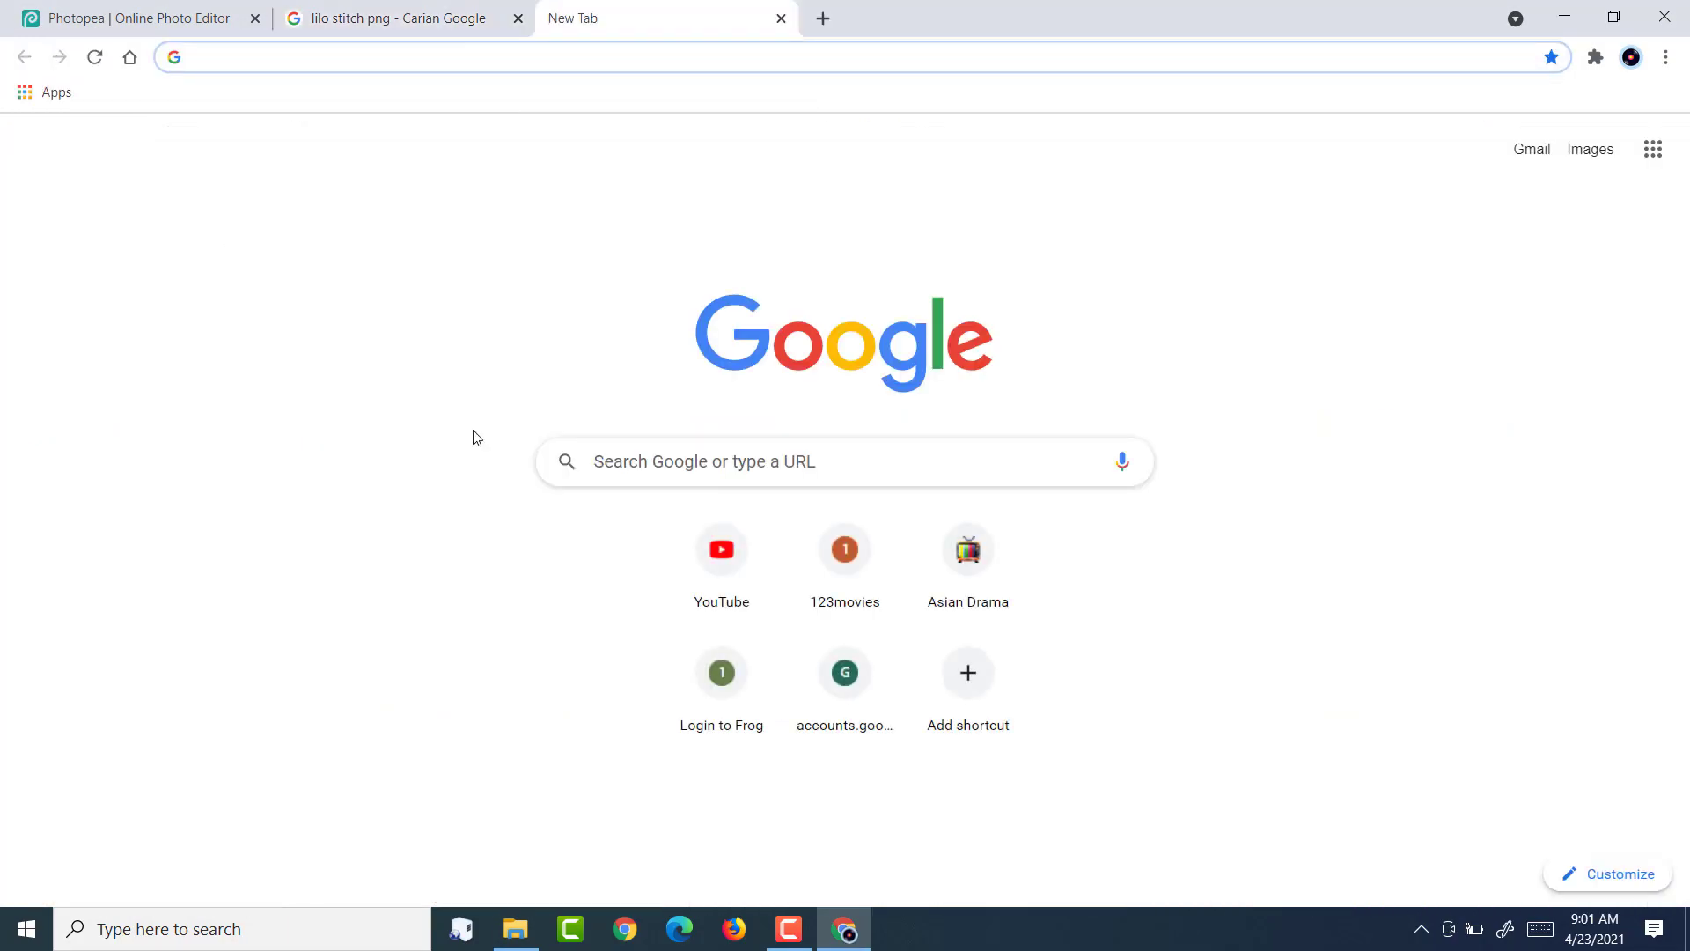
left_click(596, 476)
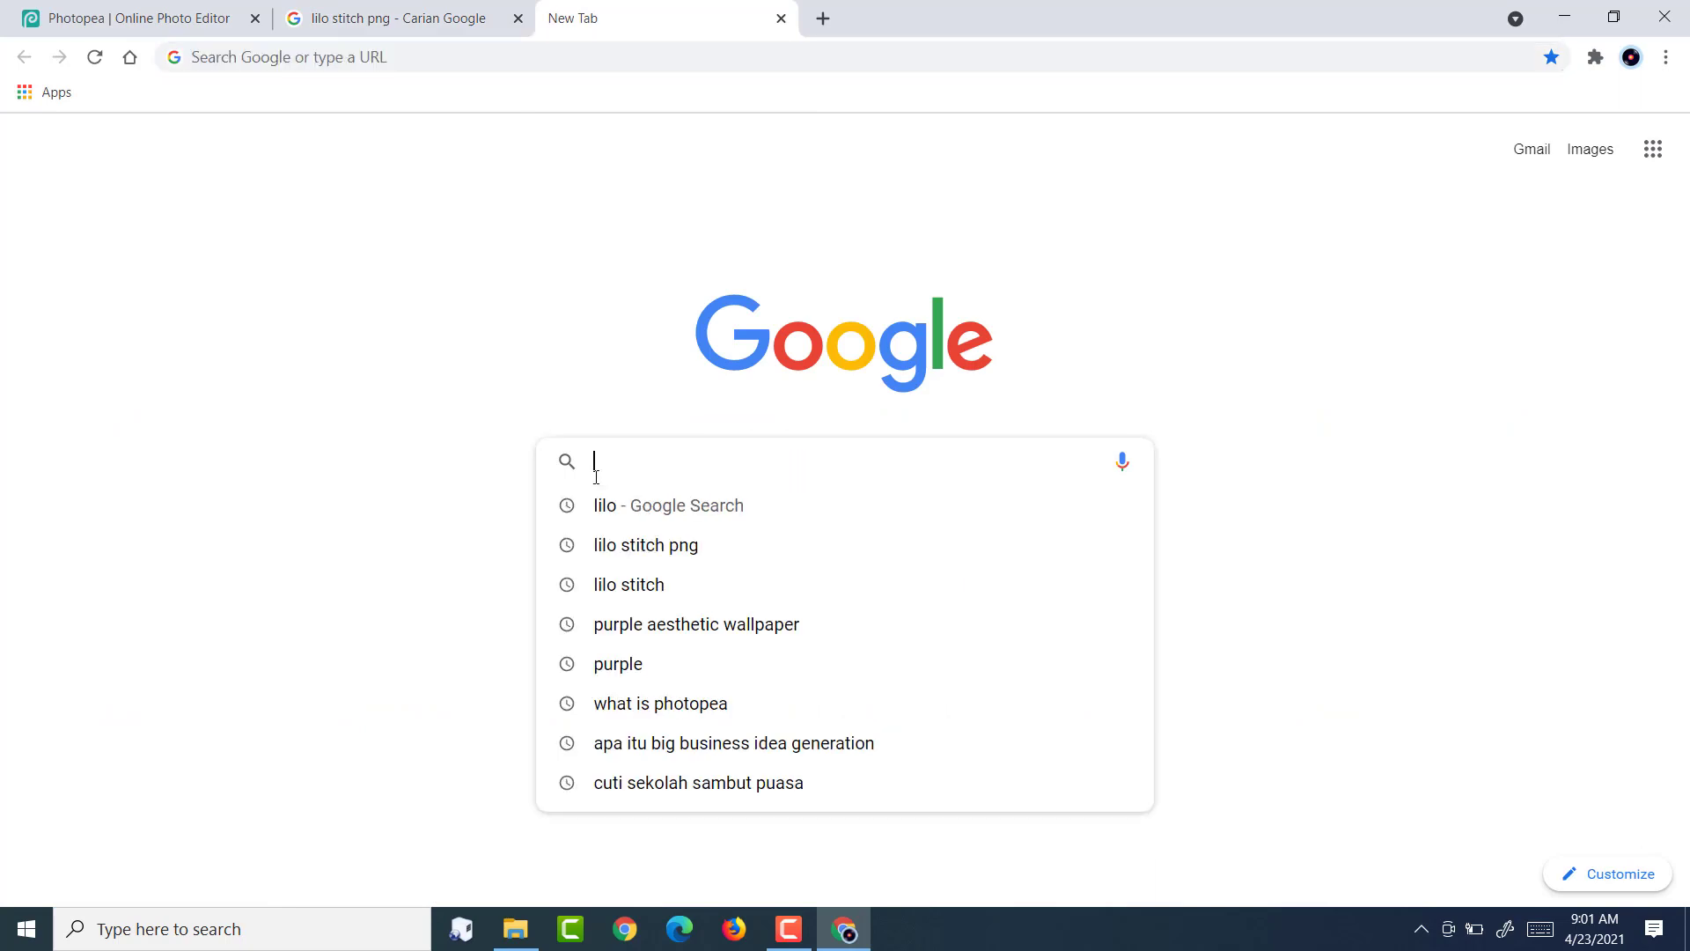
type("p")
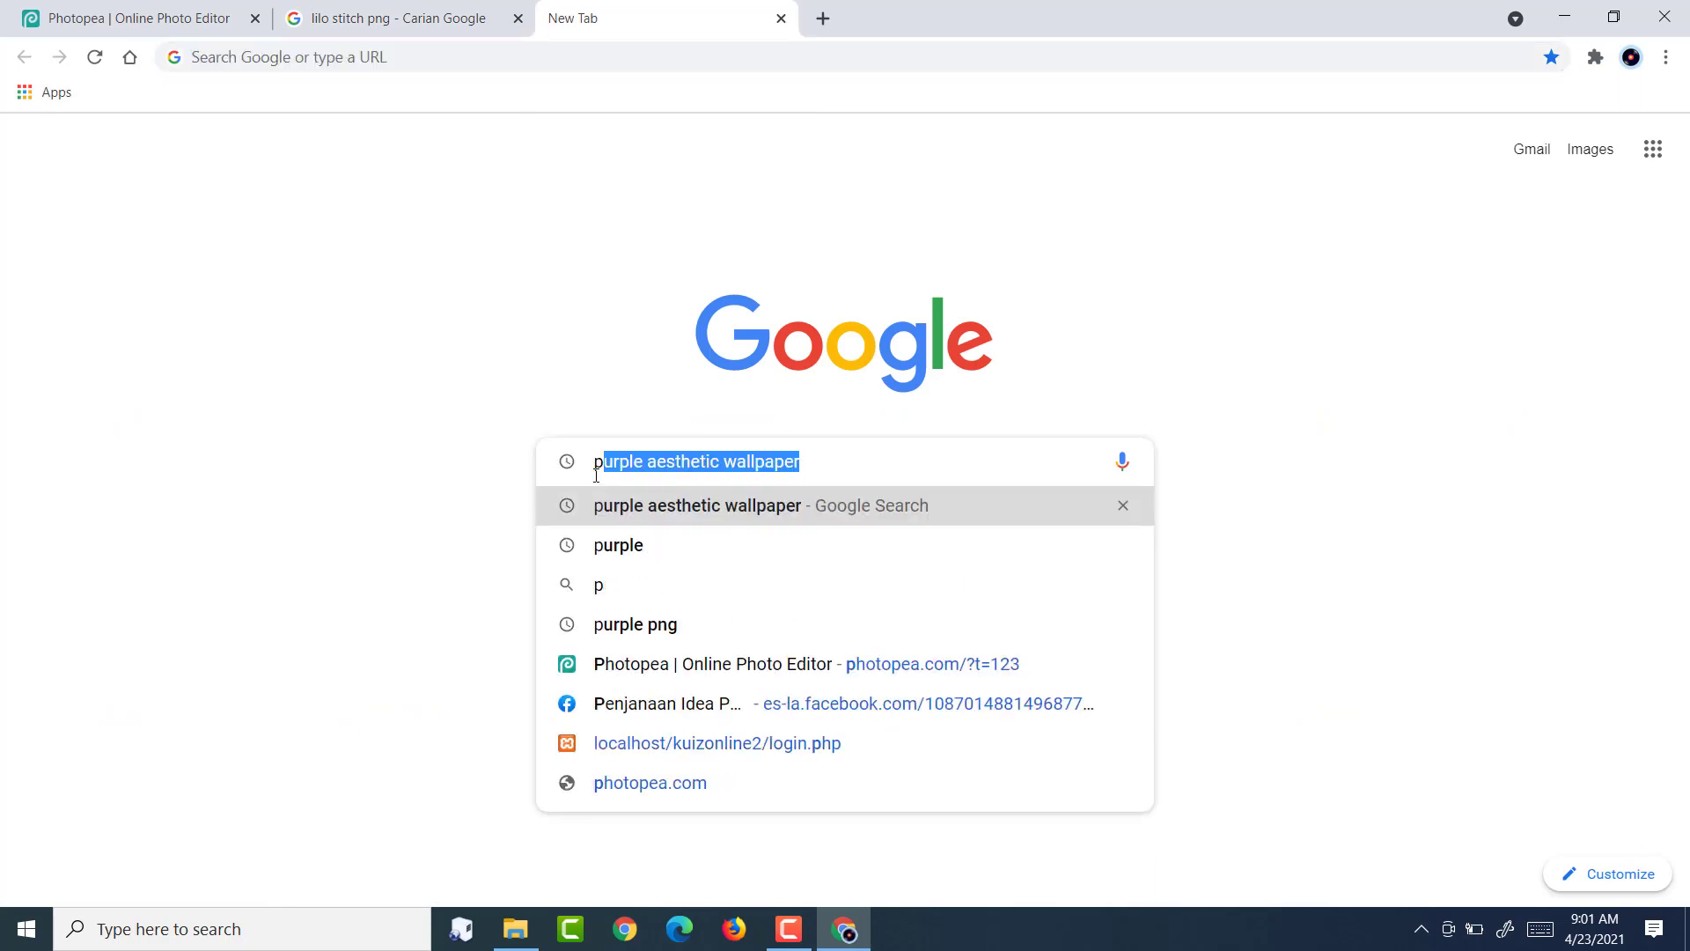
type("y")
key("BackSpace")
type("u")
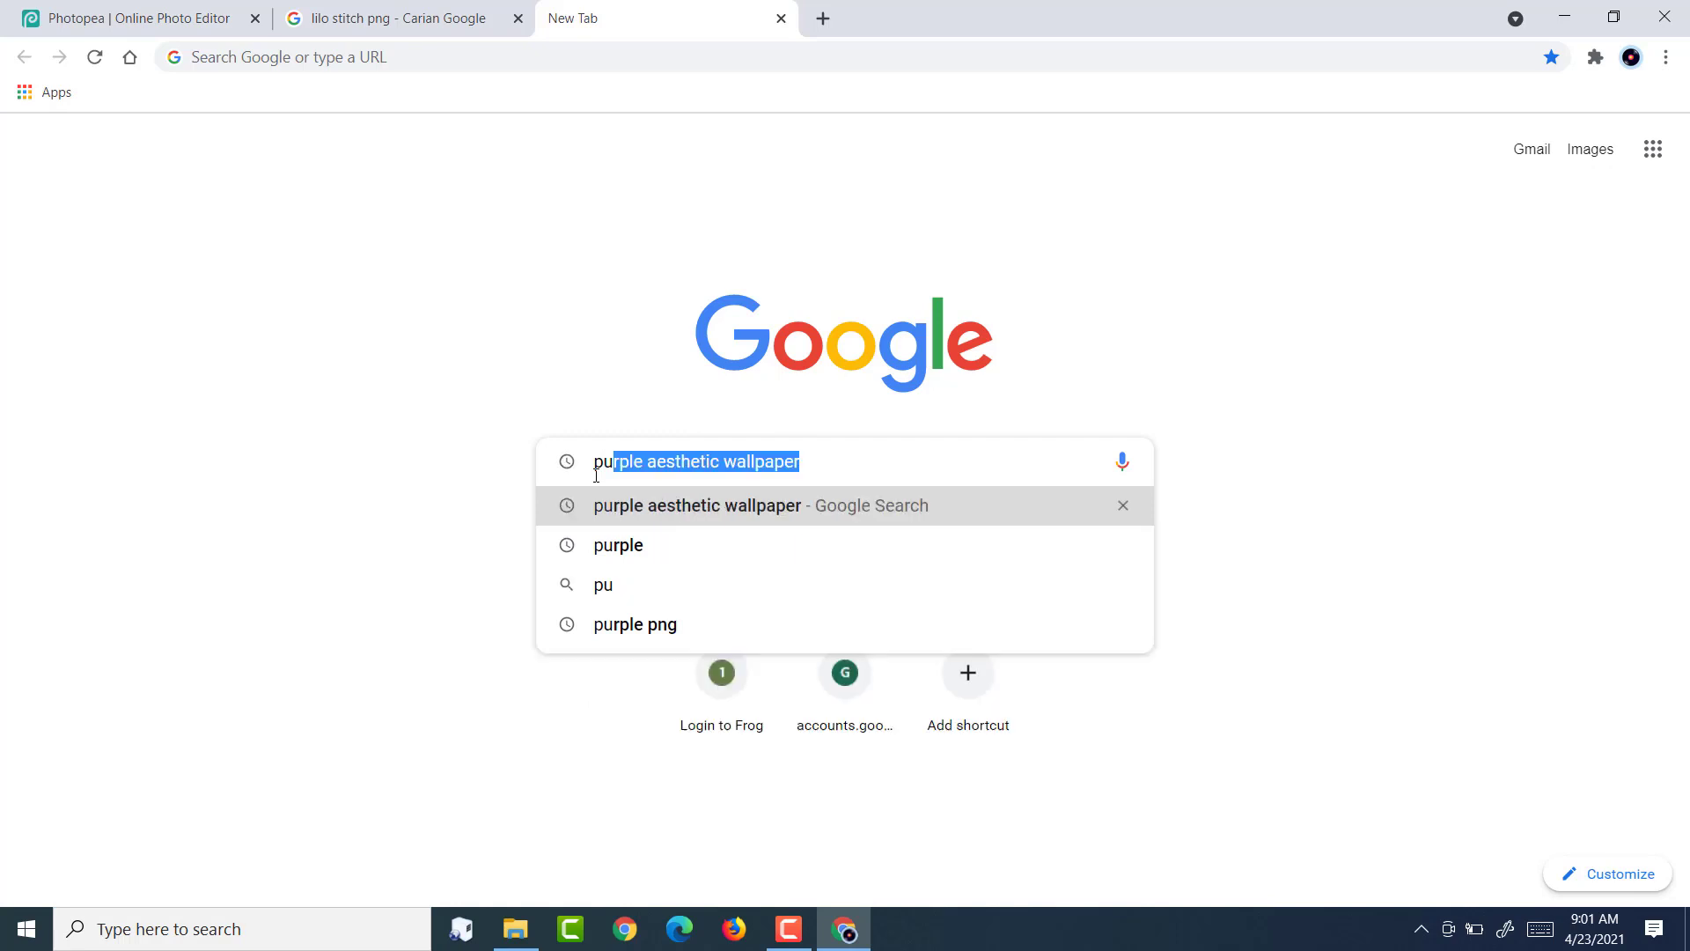
type("rrple")
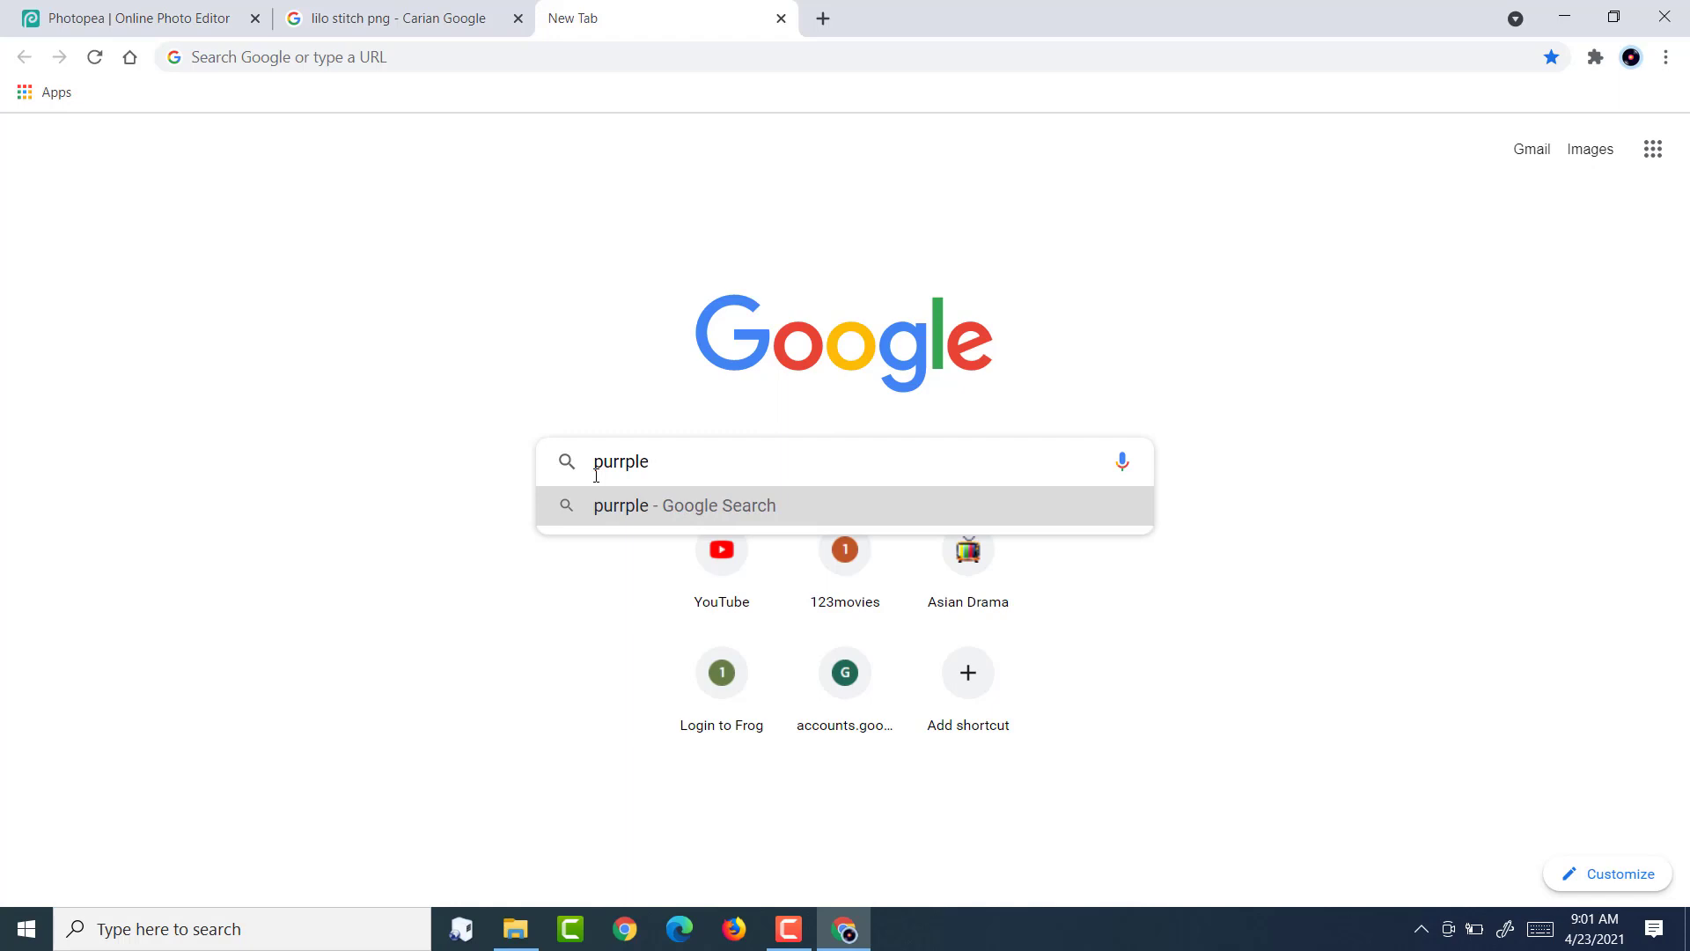
key("BackSpace")
key("BackSpace")
key("BackSpace")
key("BackSpace")
key("BackSpace")
type("pl")
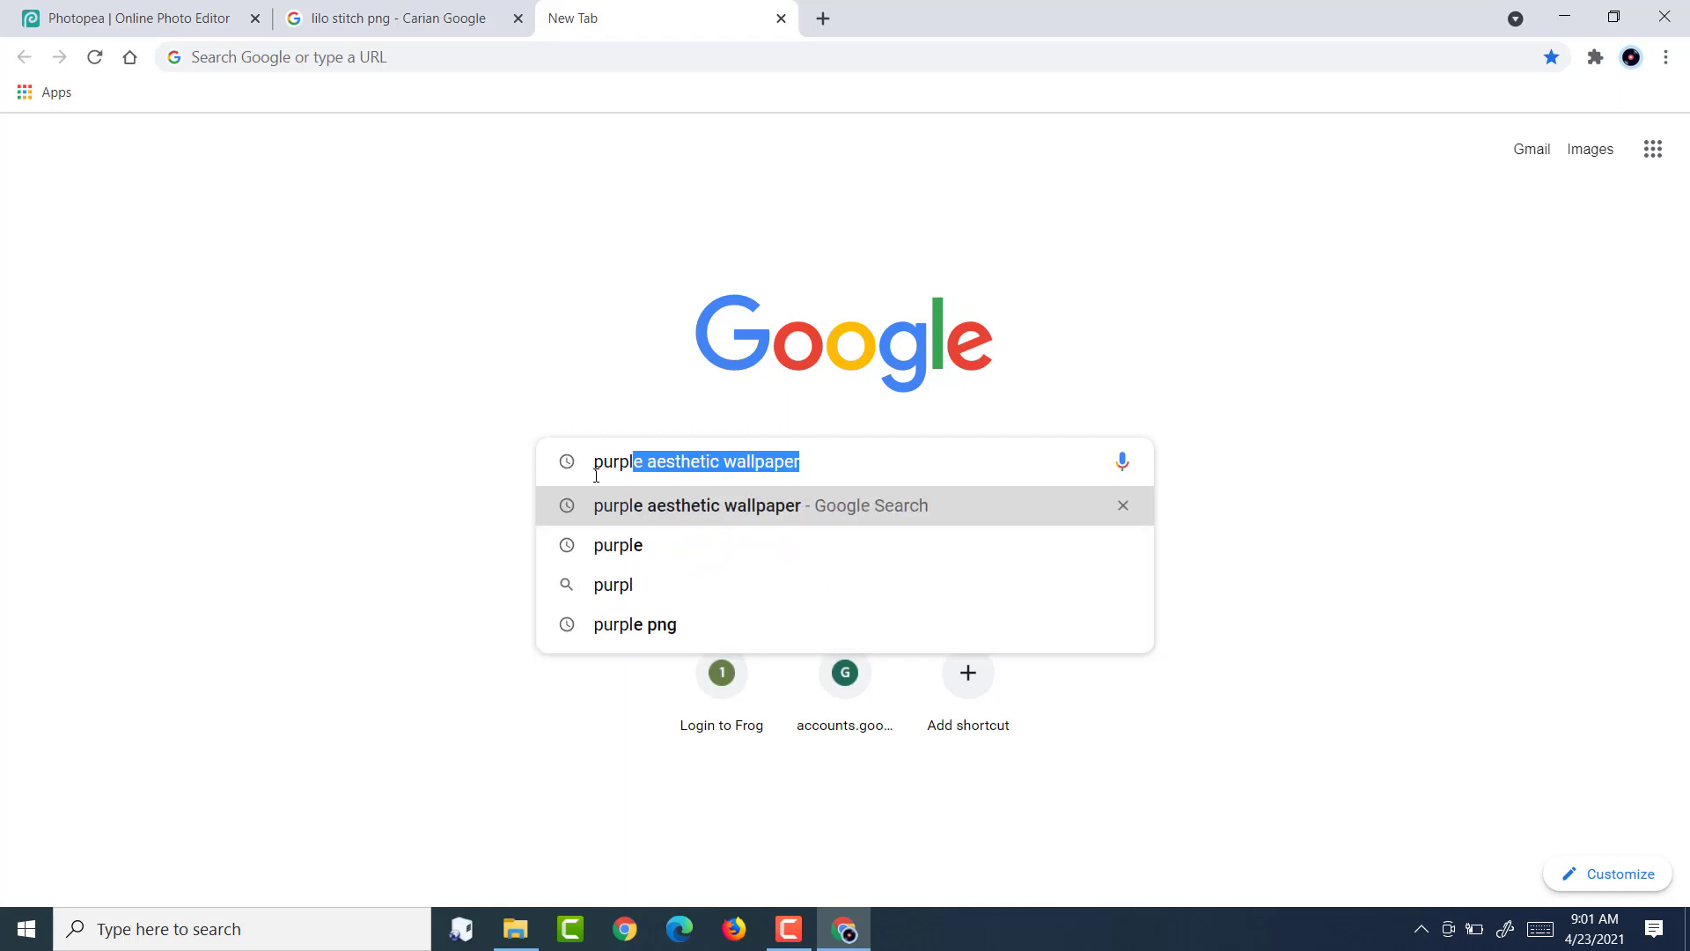
type("e ban")
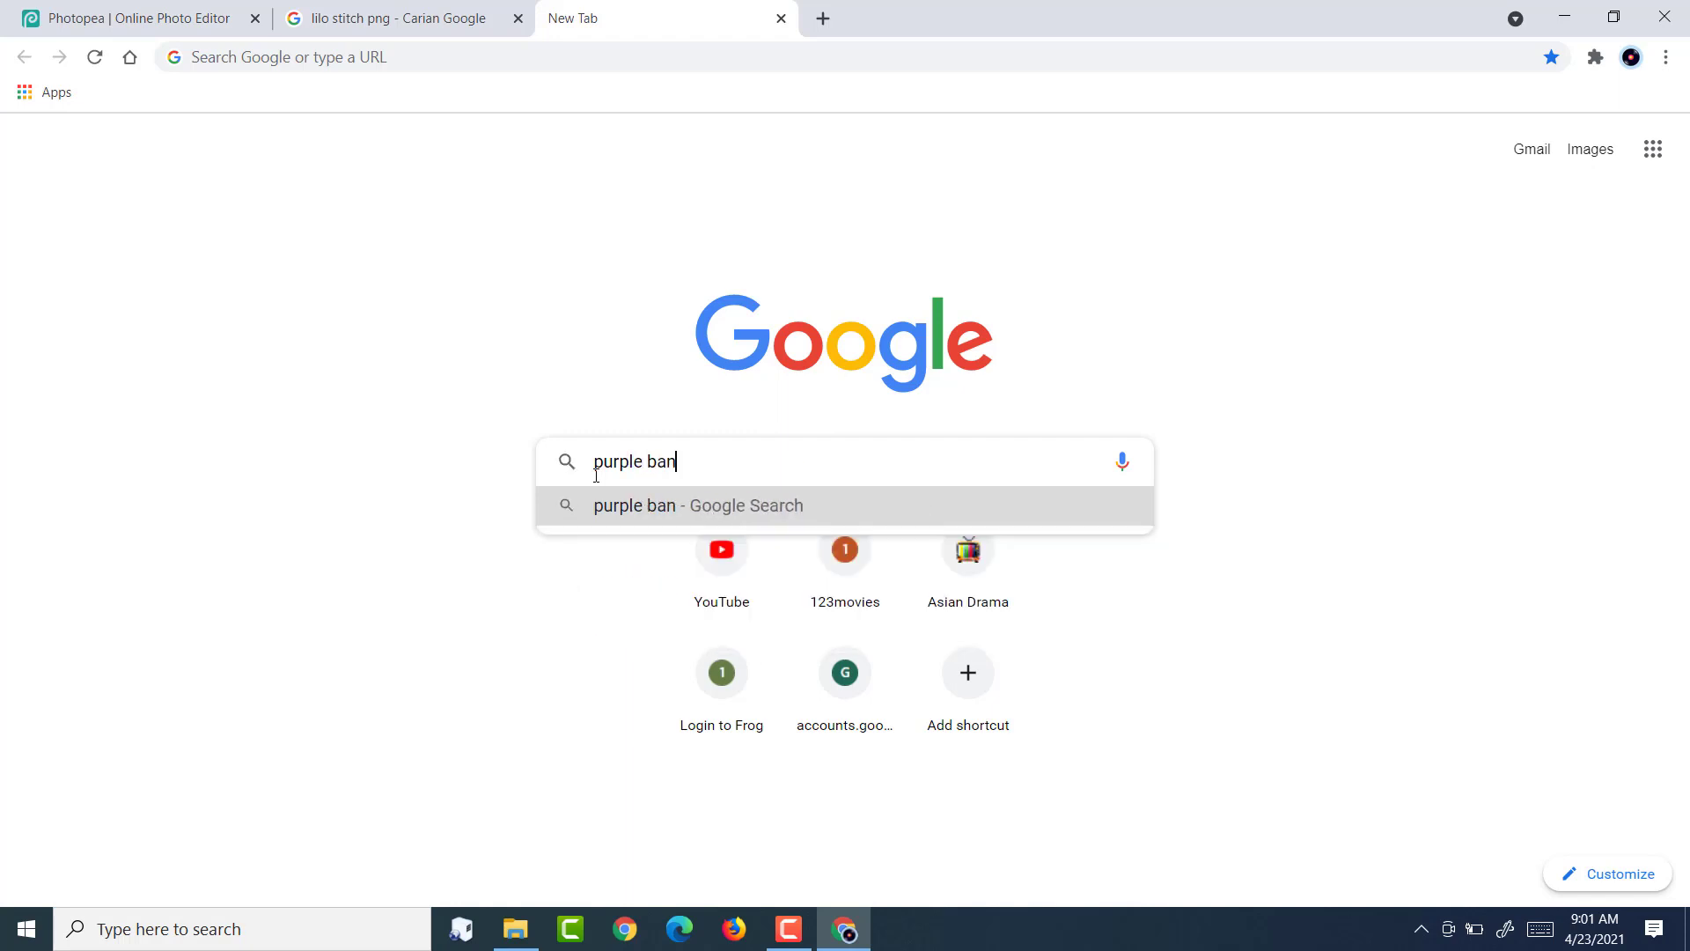
key("BackSpace")
type("ckg")
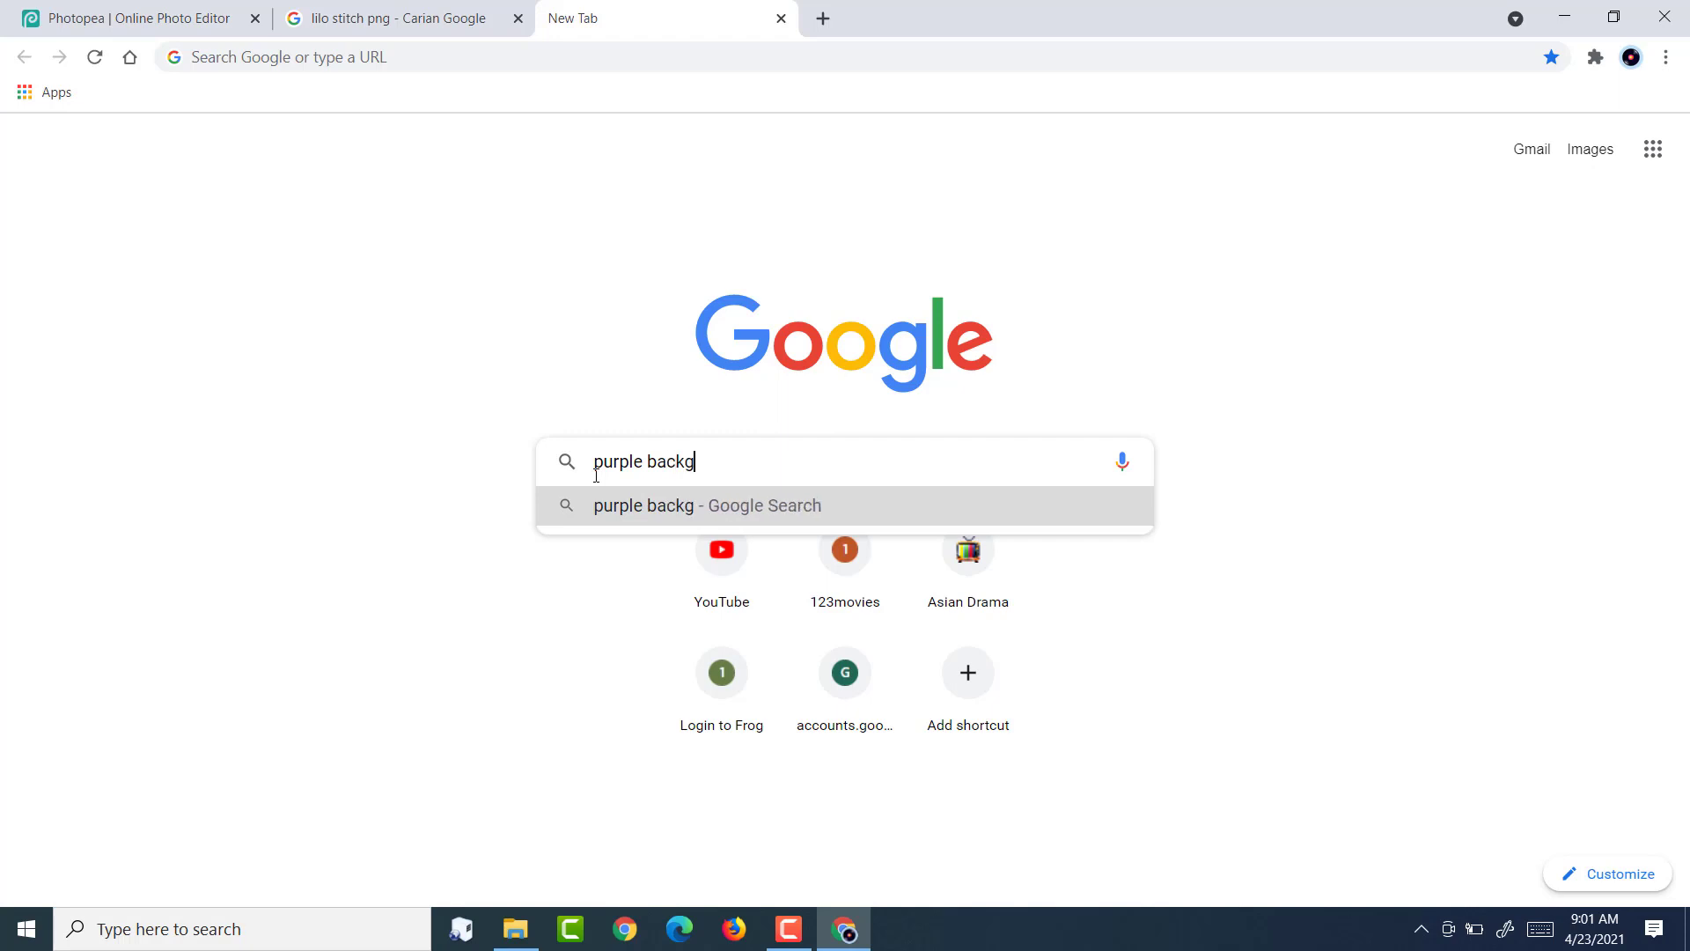
type("round")
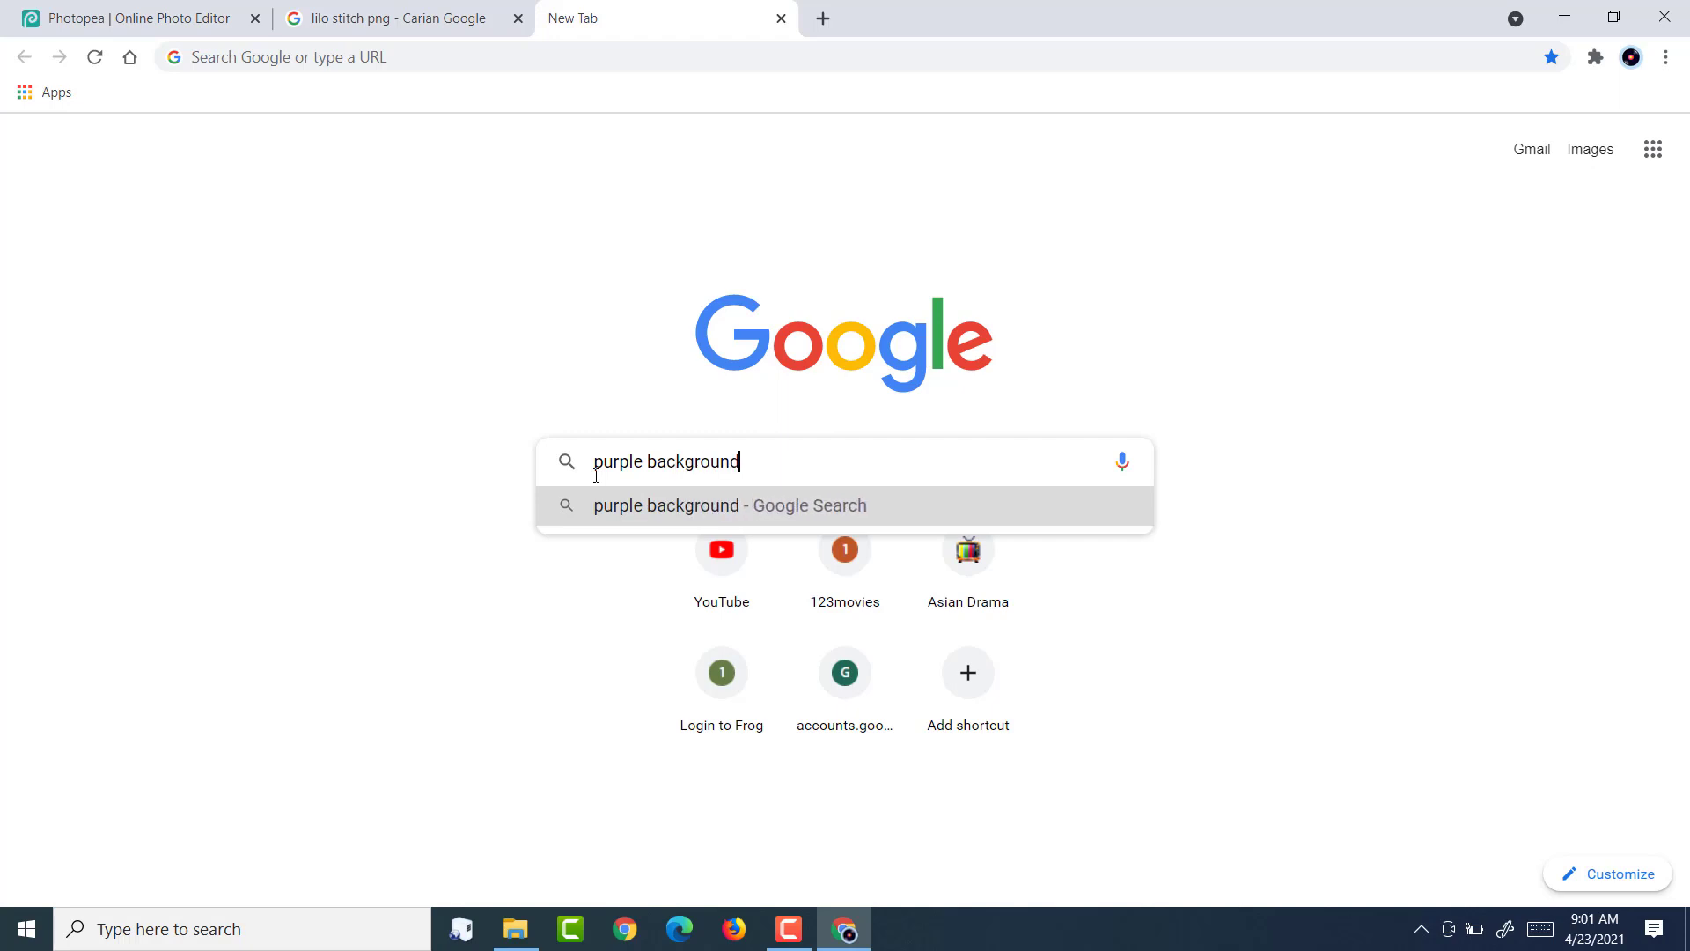
key("Return")
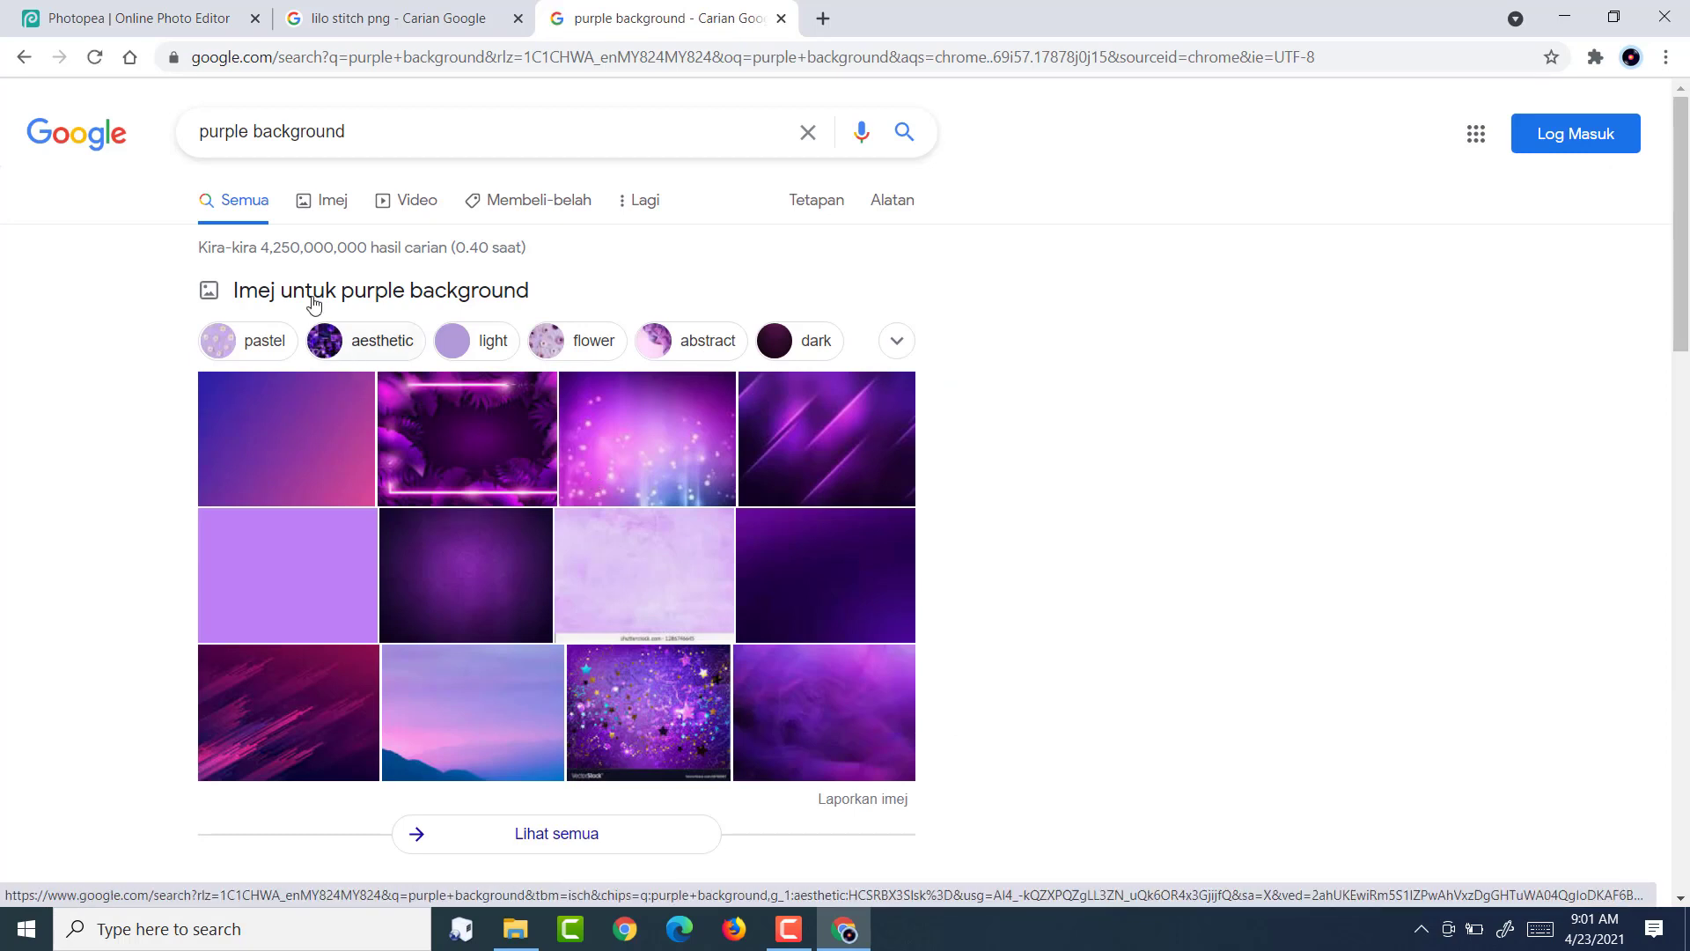
left_click(307, 213)
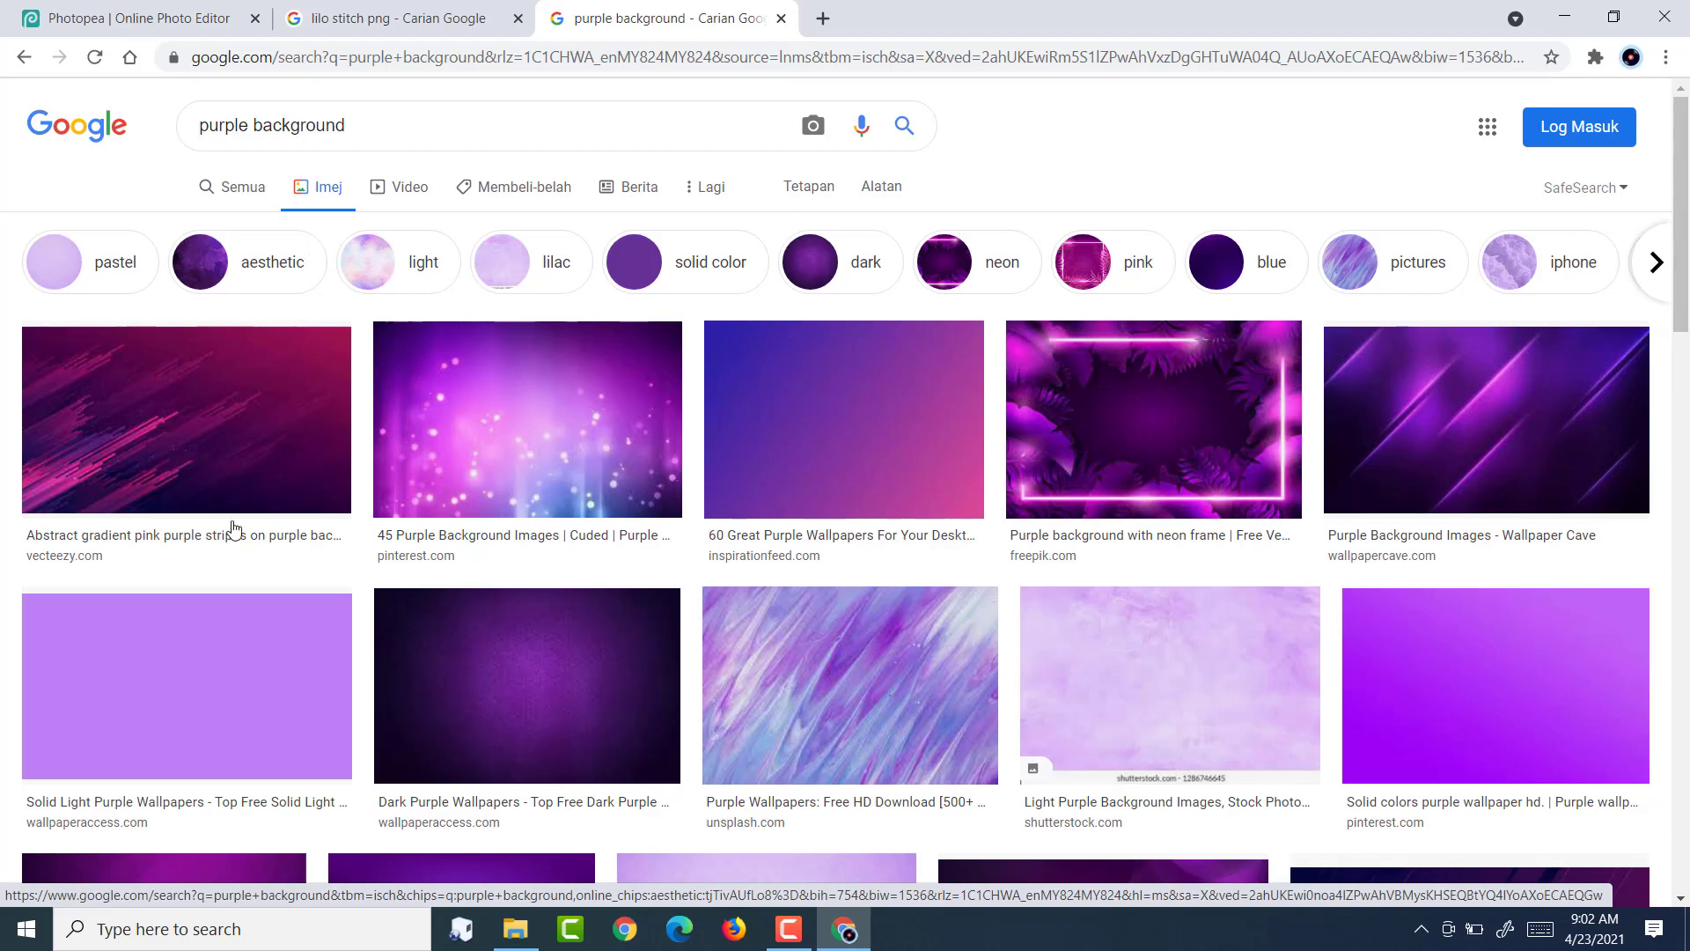
Preview the abstract gradient pink purple stripes picture and refine the image search to purple background png.
left_click(139, 479)
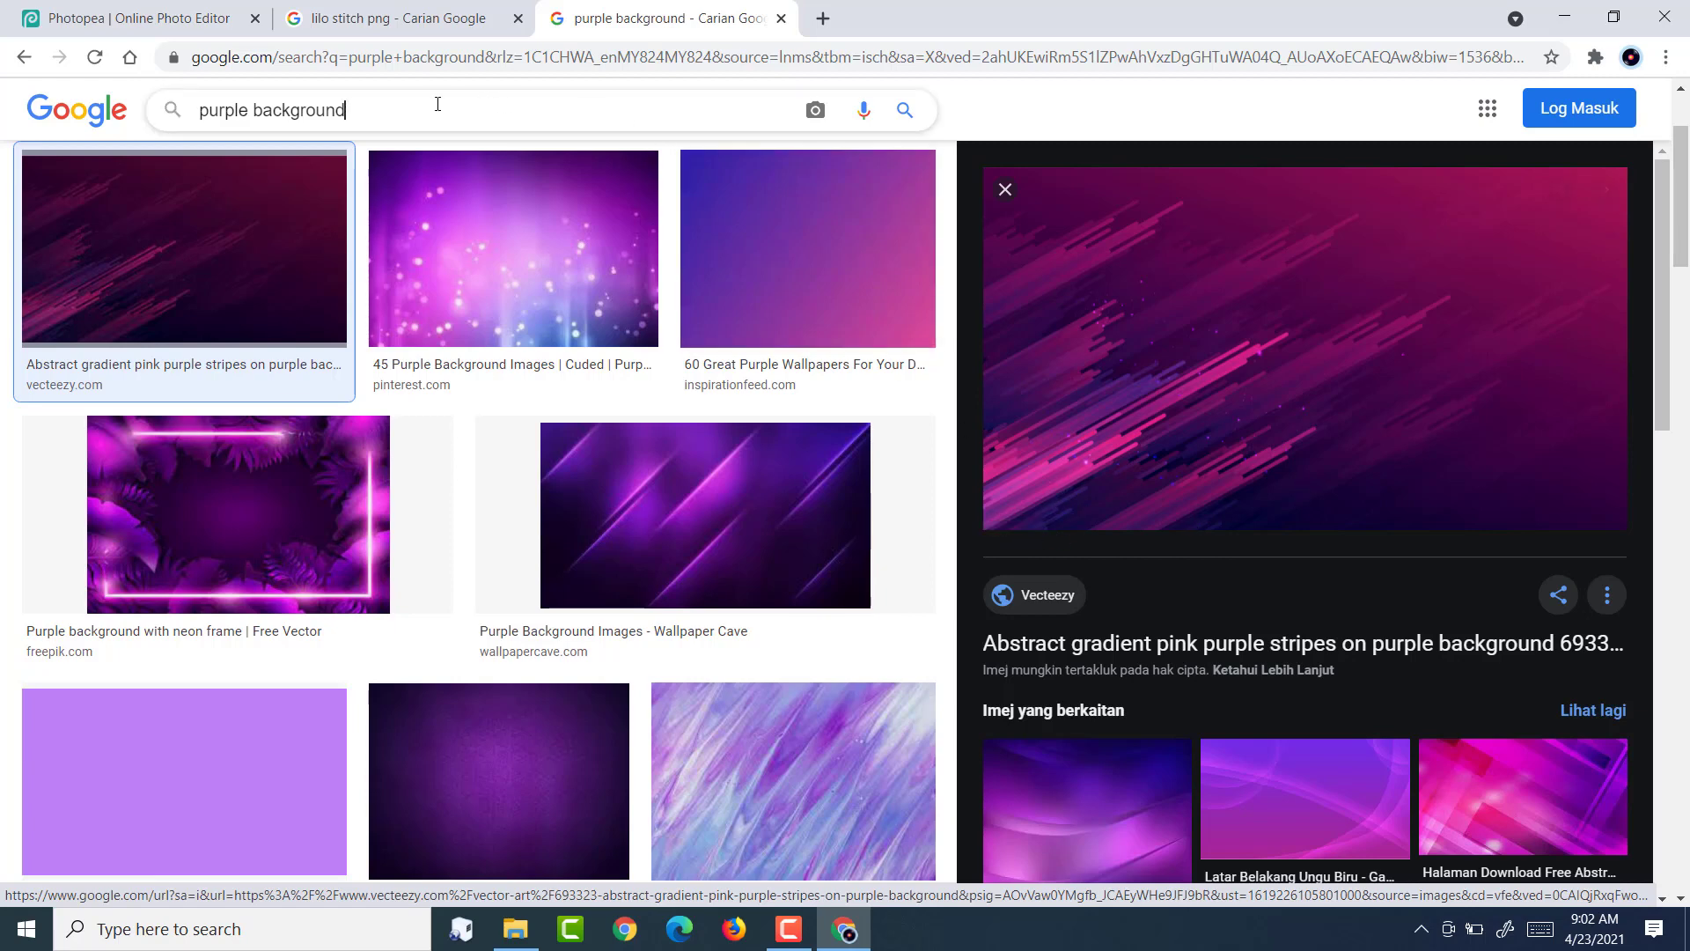
left_click(480, 90)
type("png")
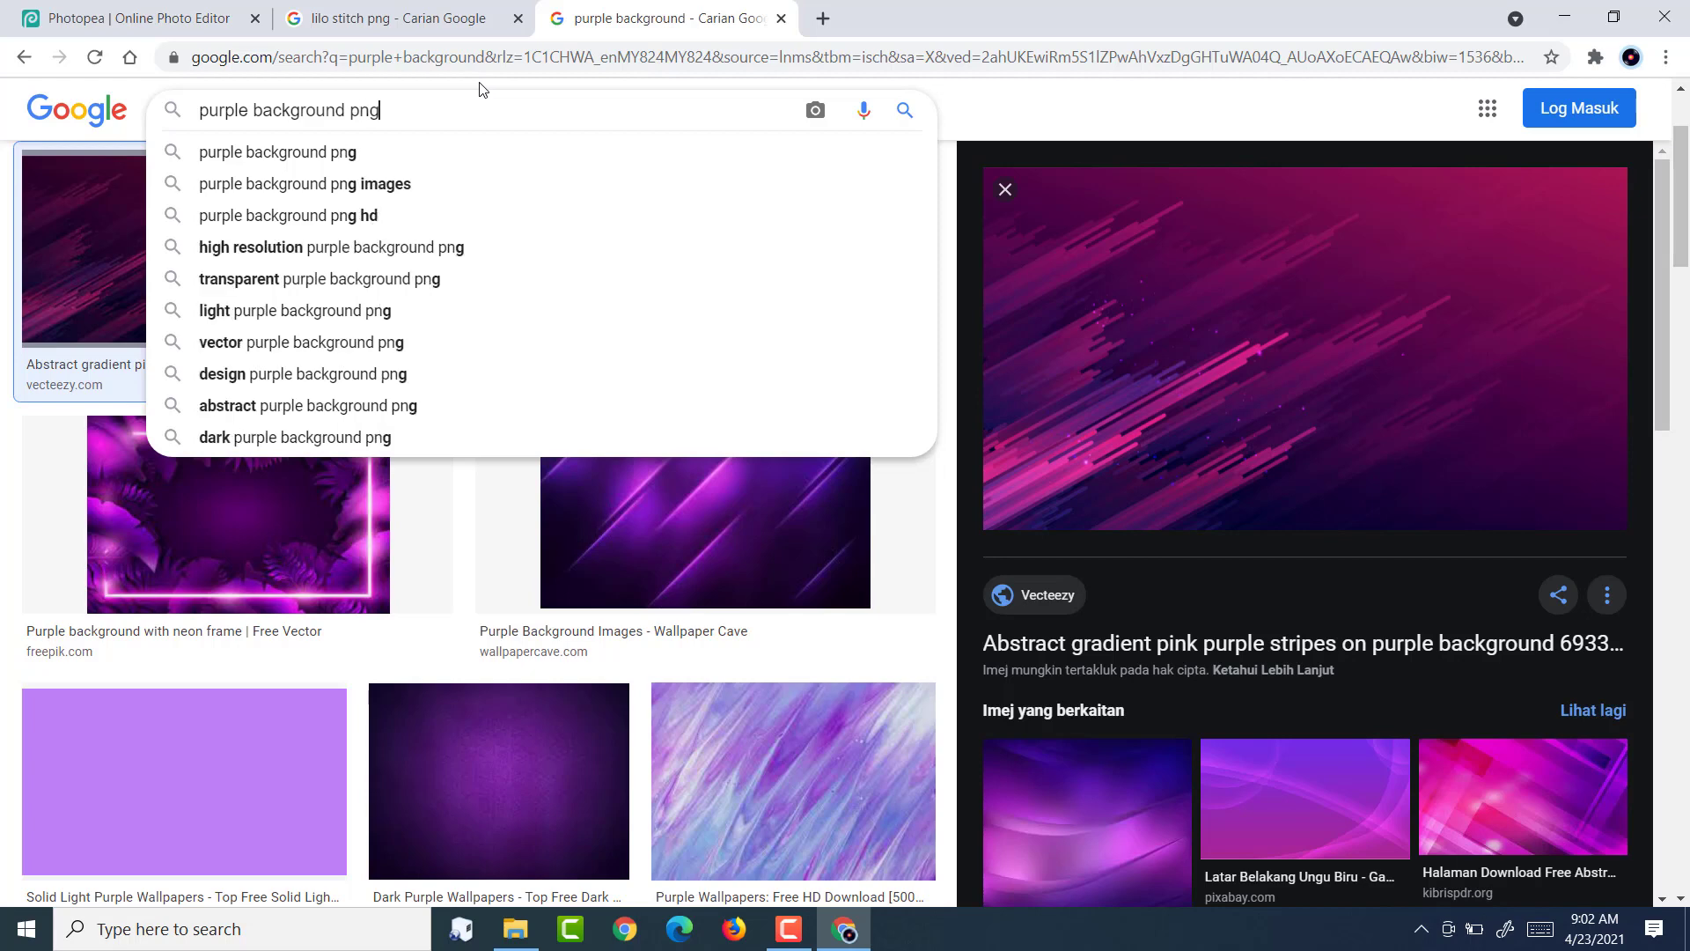
key("Return")
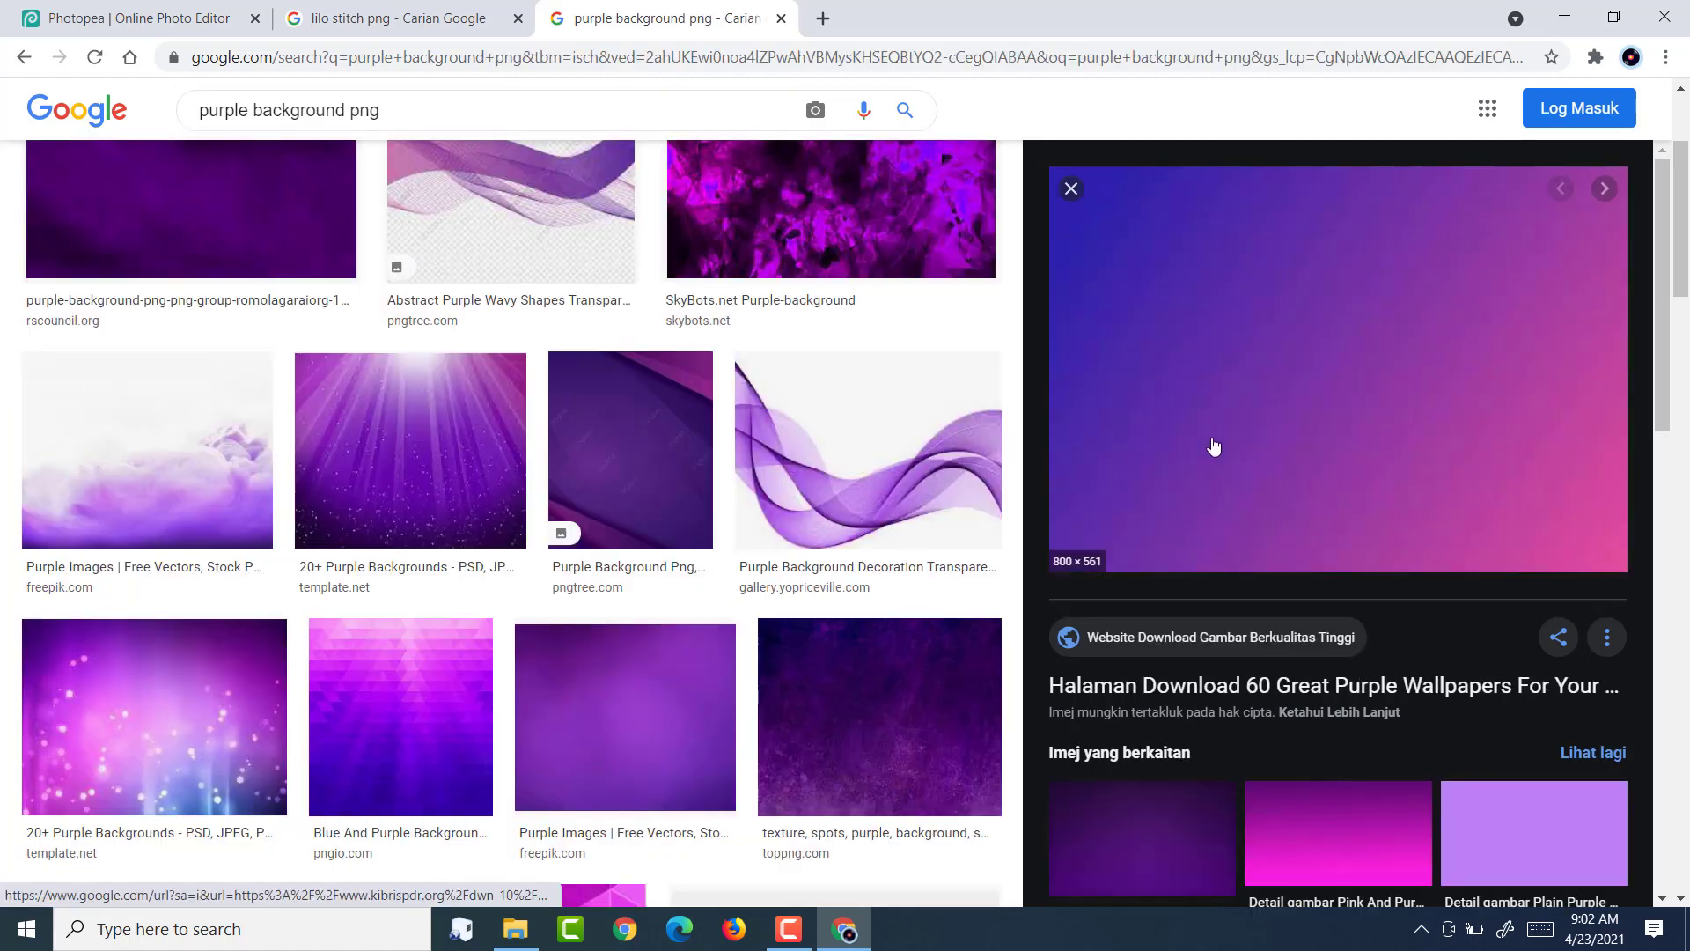
Preview the pink and purple gradient among the related images and save it as pink-purple-background-9.jpg in D:\background.
scroll(1212, 449, "down", 2)
left_click(1313, 526)
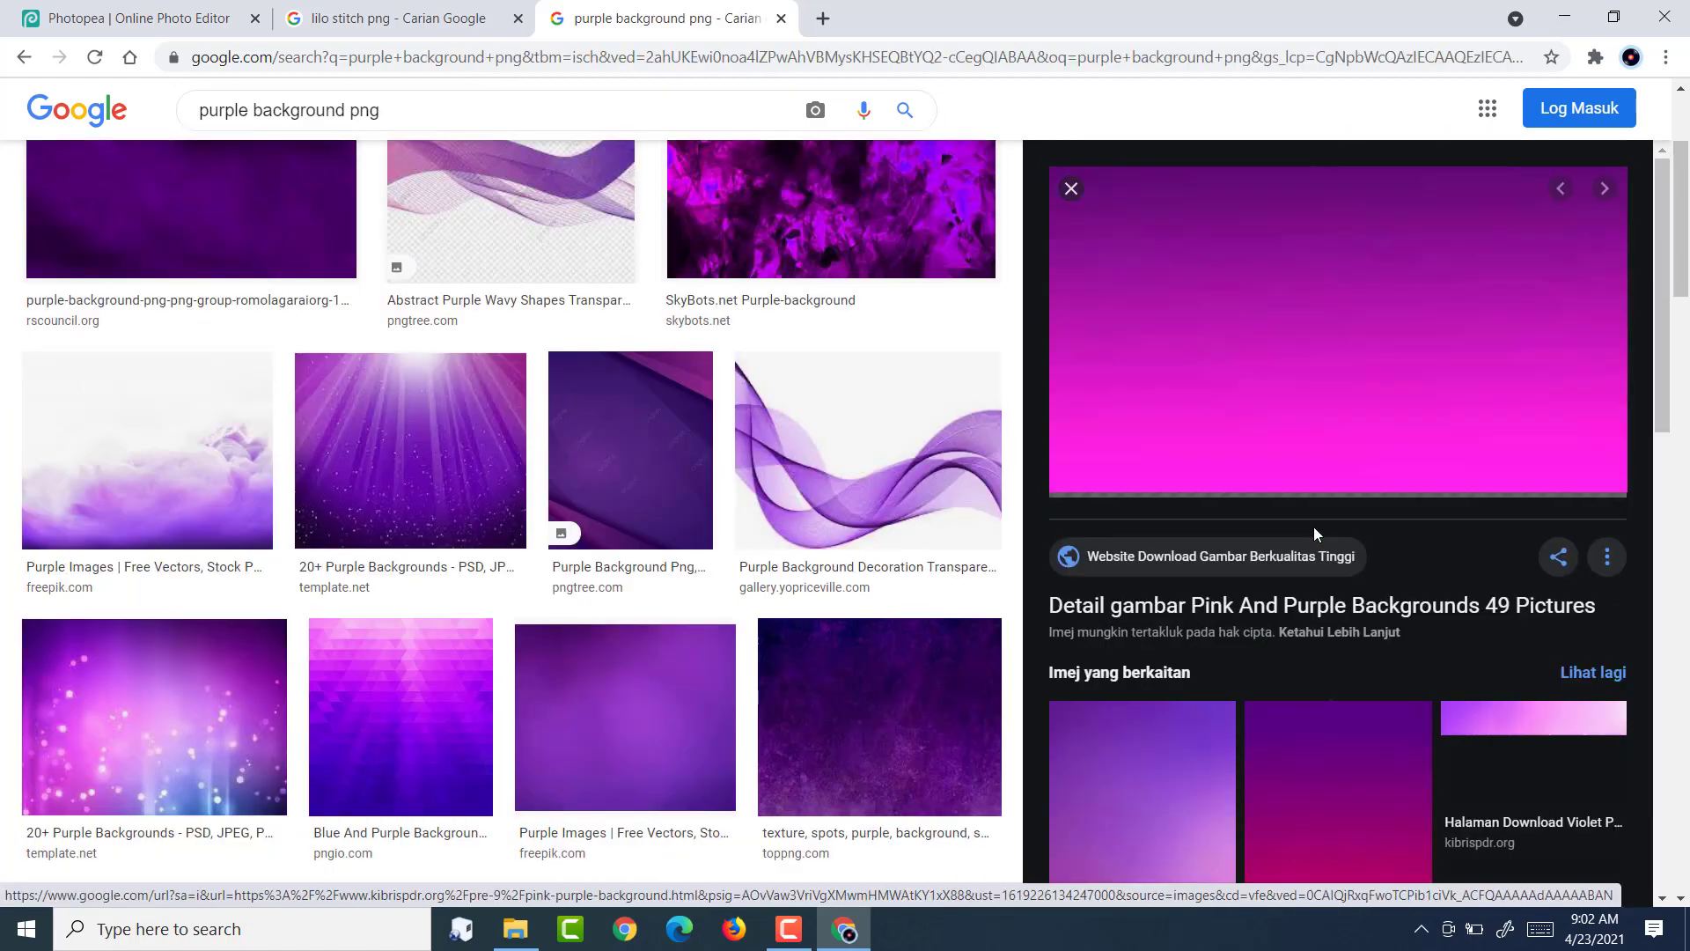
right_click(1174, 366)
left_click(1215, 584)
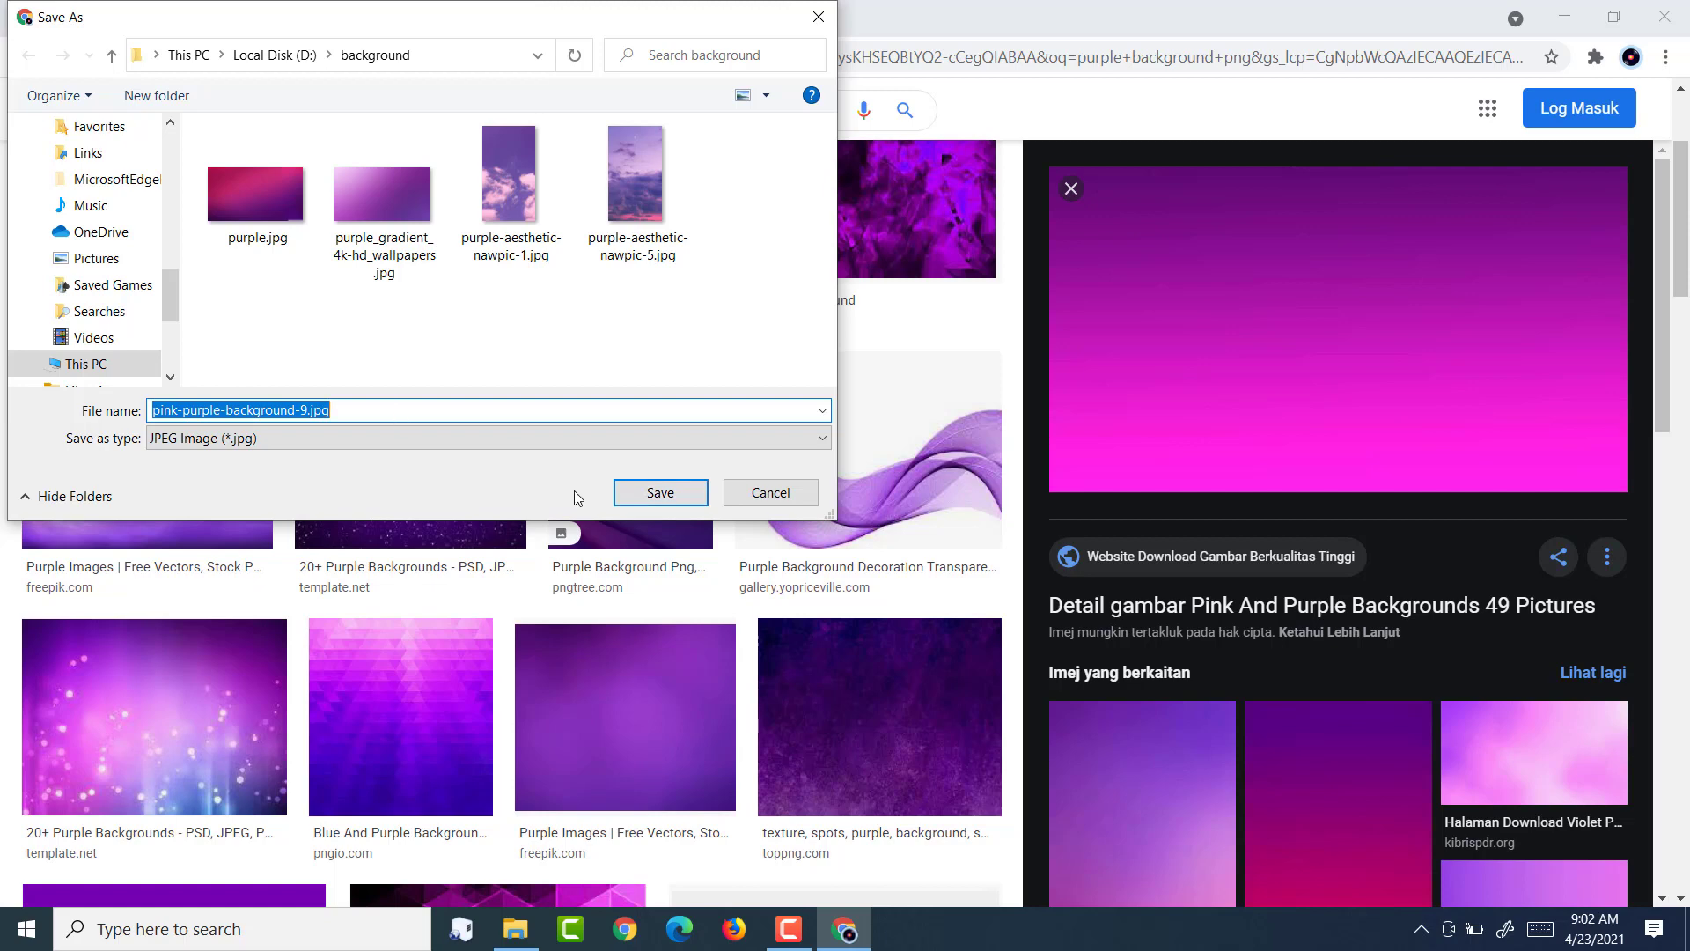
left_click(674, 496)
Look through more related purple backgrounds and check the D:\background folder in File Explorer before returning to the browser.
scroll(1244, 404, "down", 3)
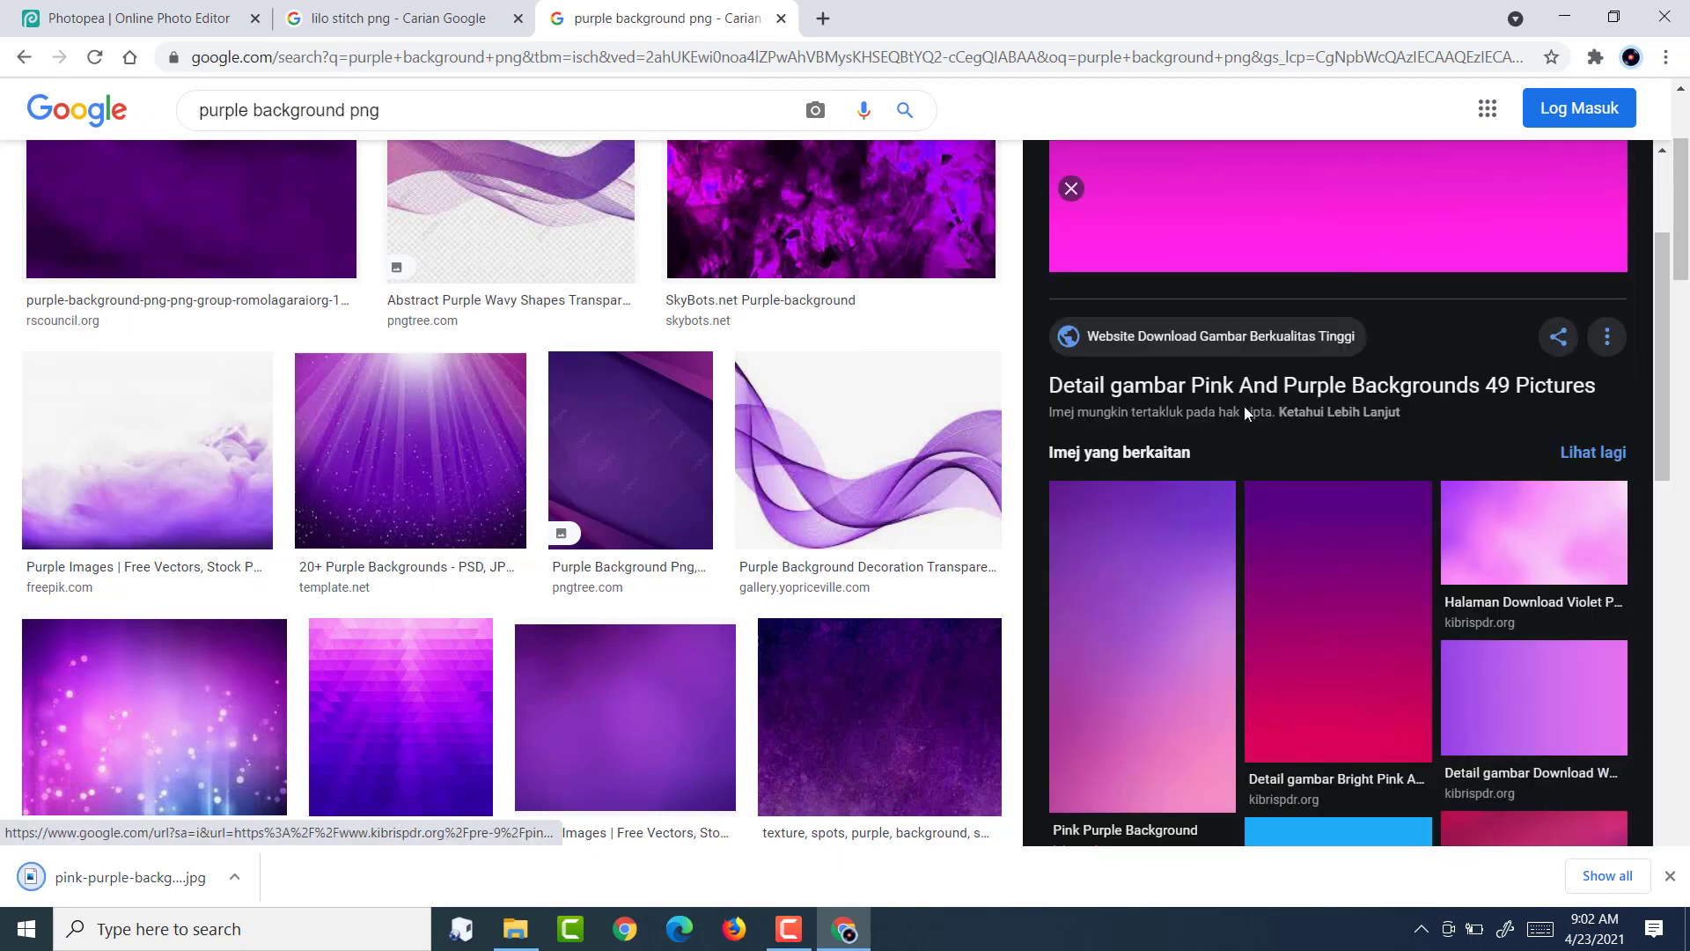
scroll(1244, 405, "down", 2)
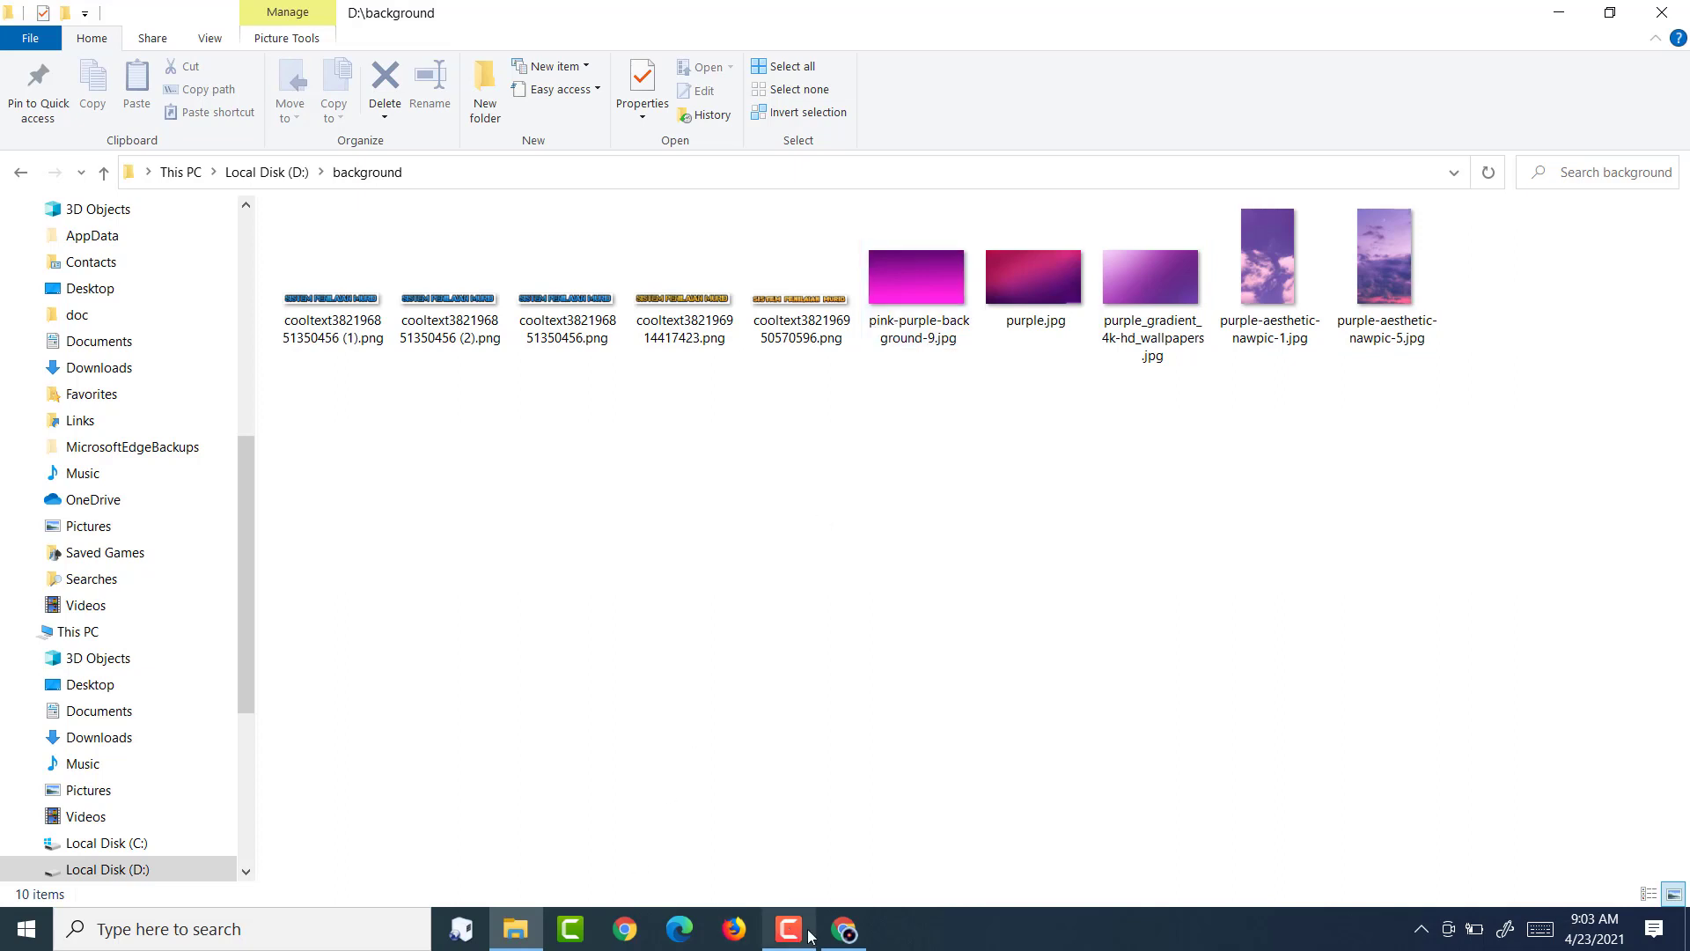
mouse_move(830, 933)
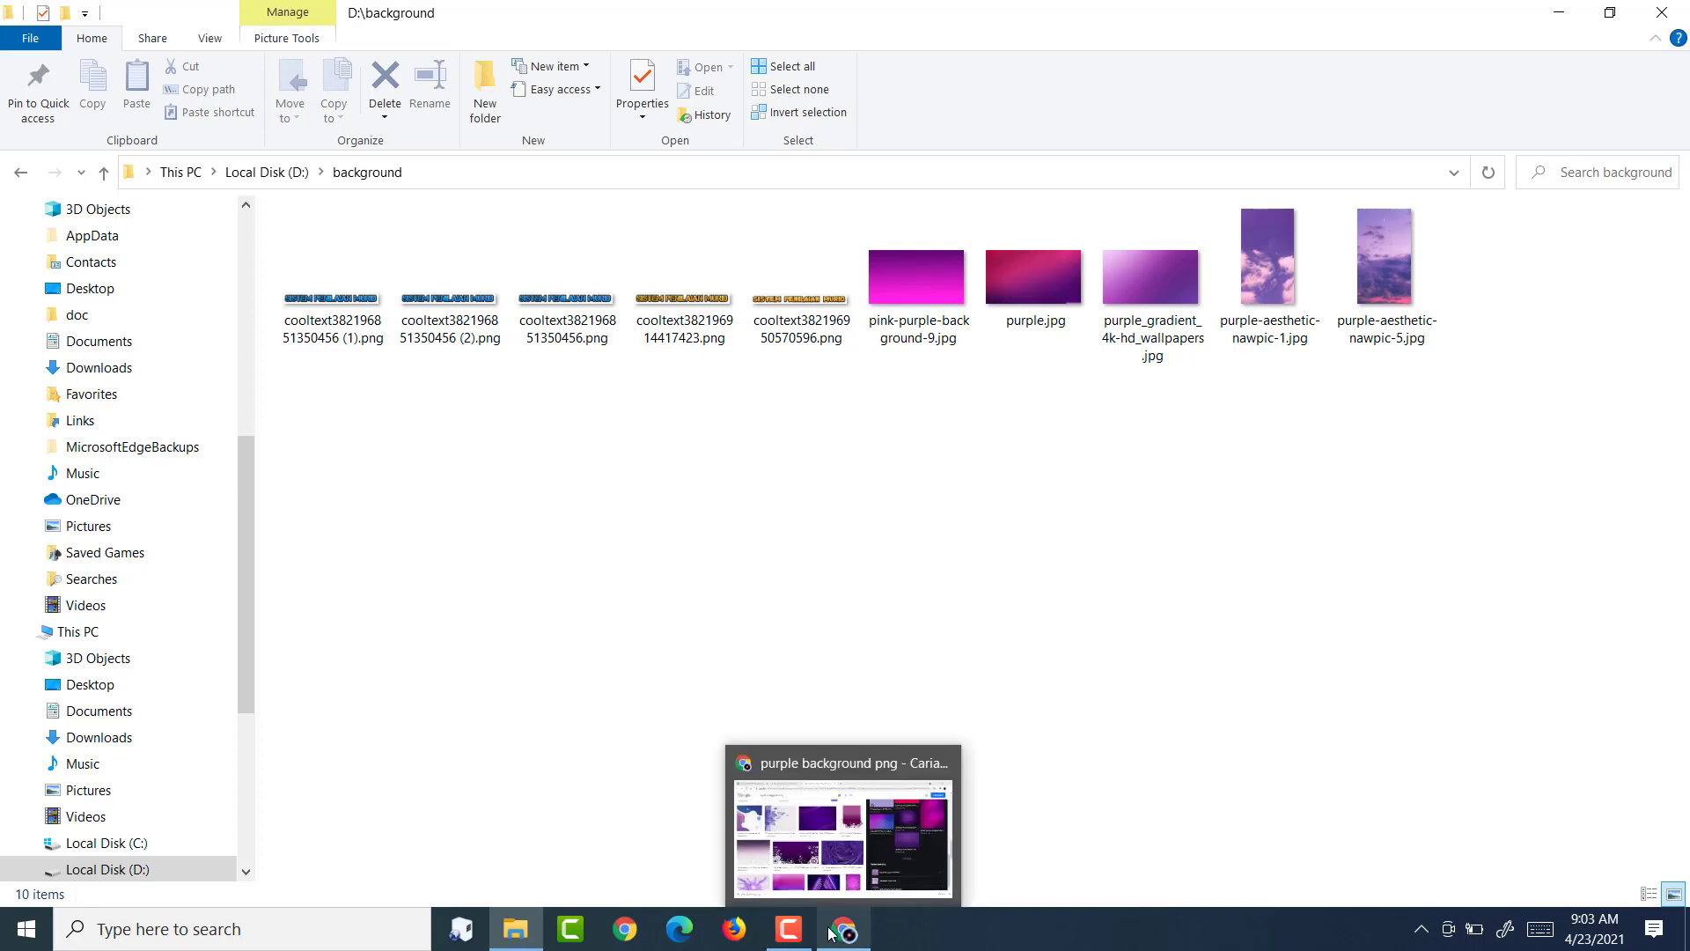
left_click(843, 818)
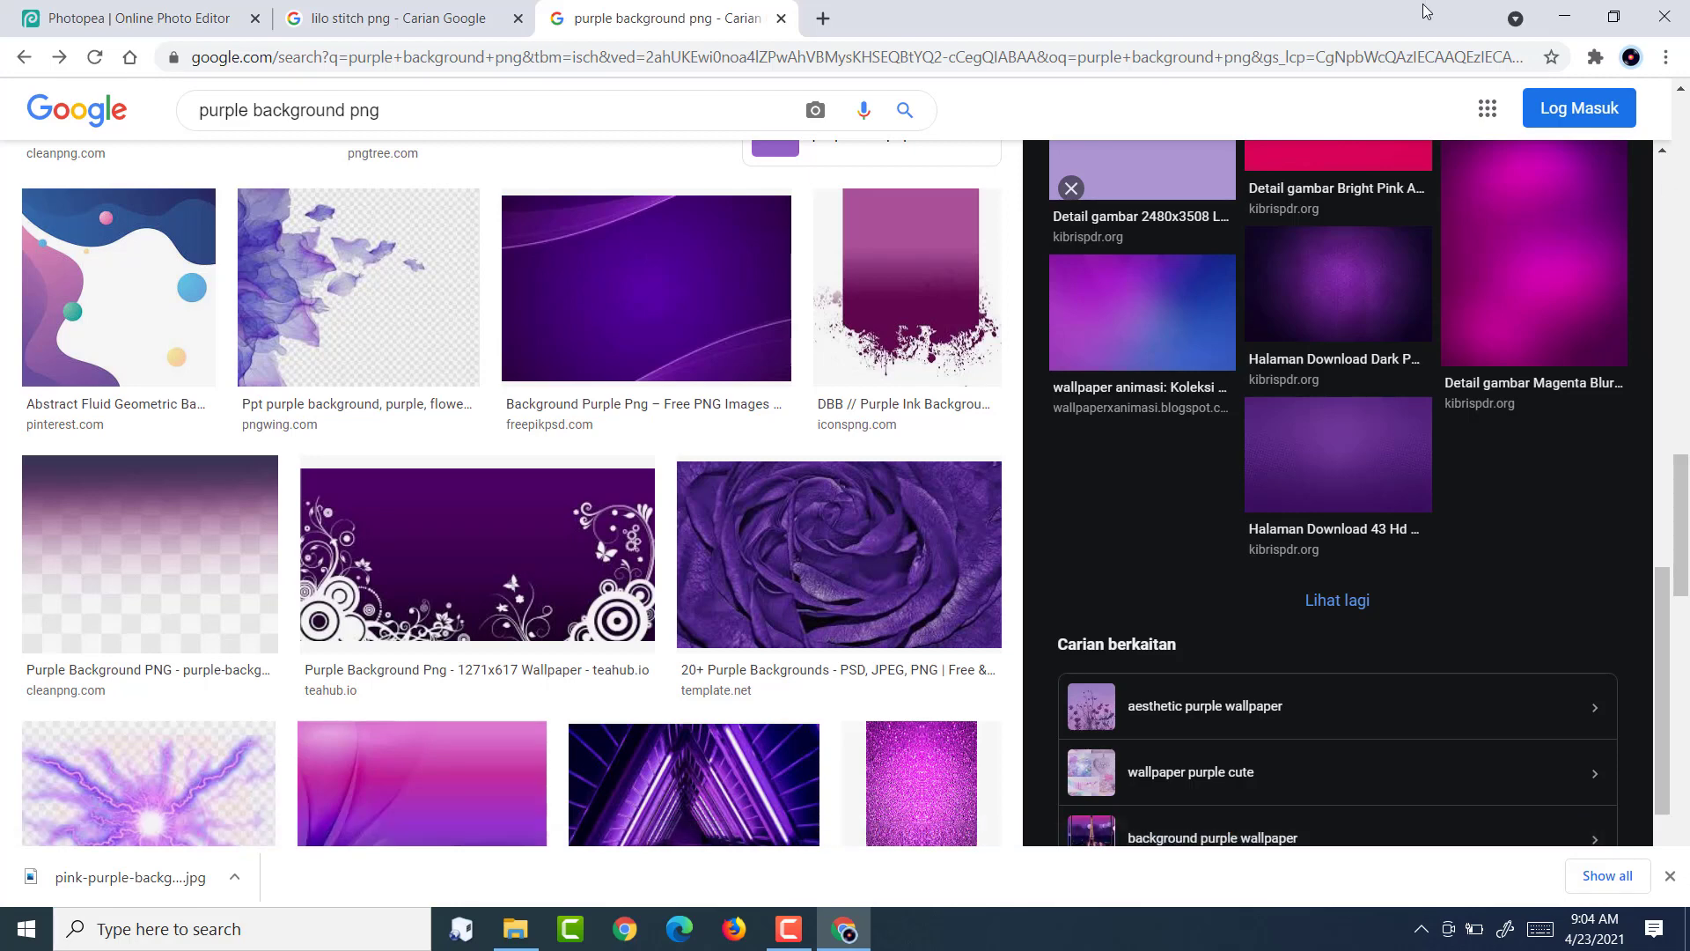
Open cooltext.com in a new browser tab and look through its text styles.
left_click(821, 17)
left_click(764, 50)
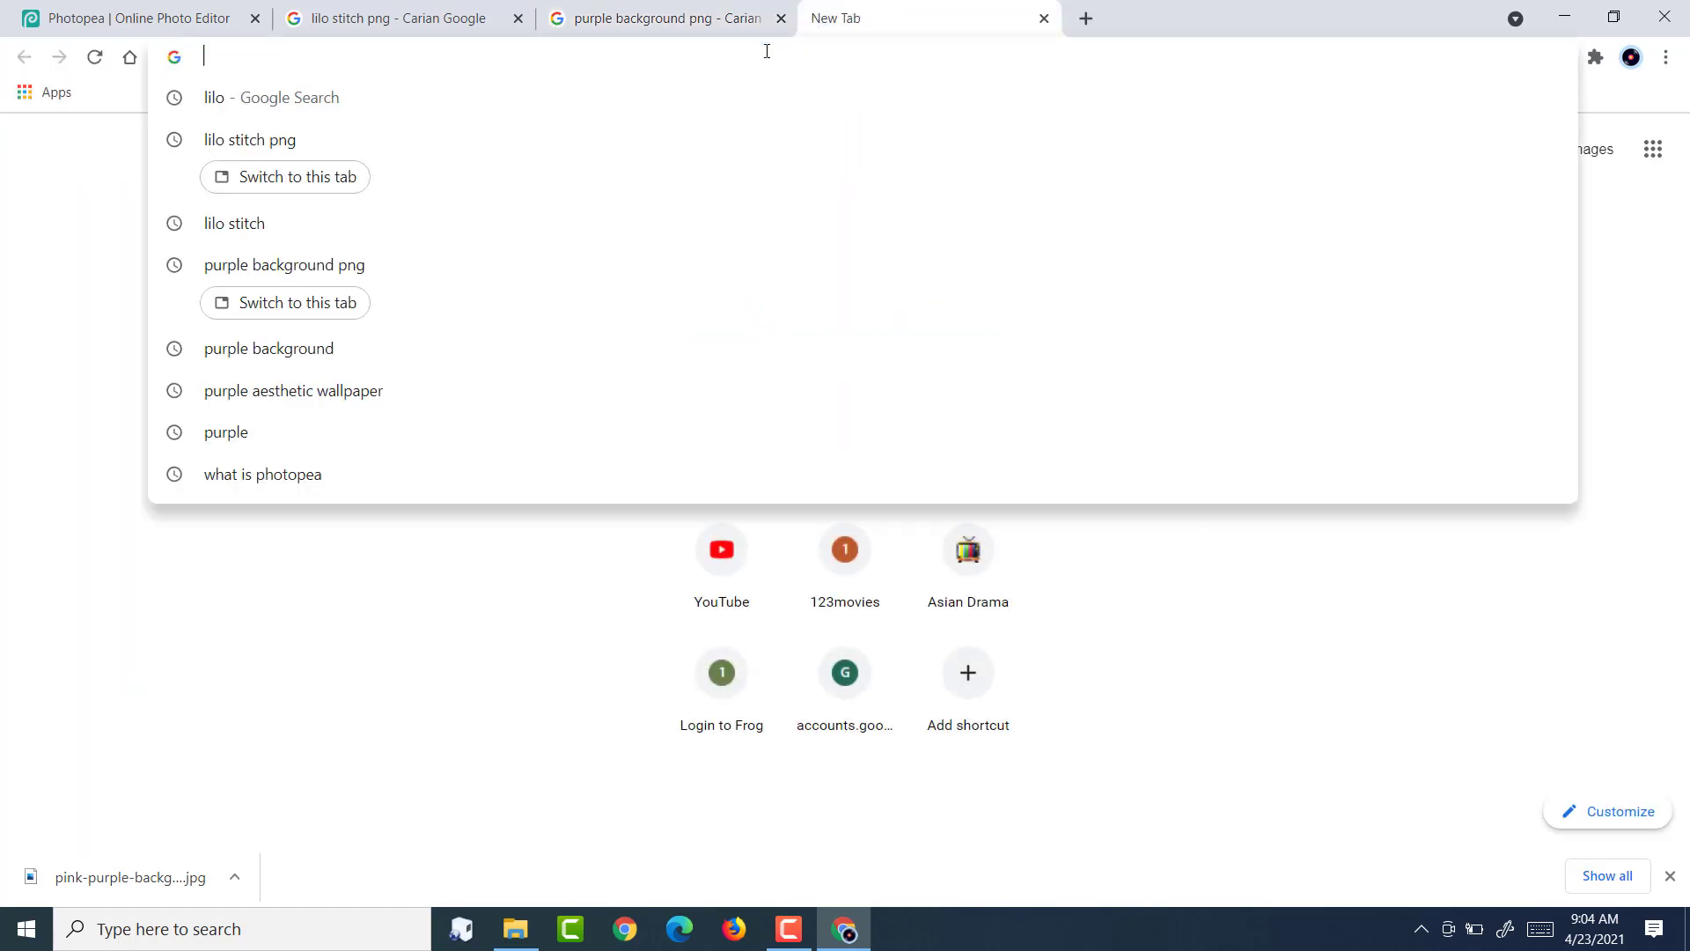
type("coo")
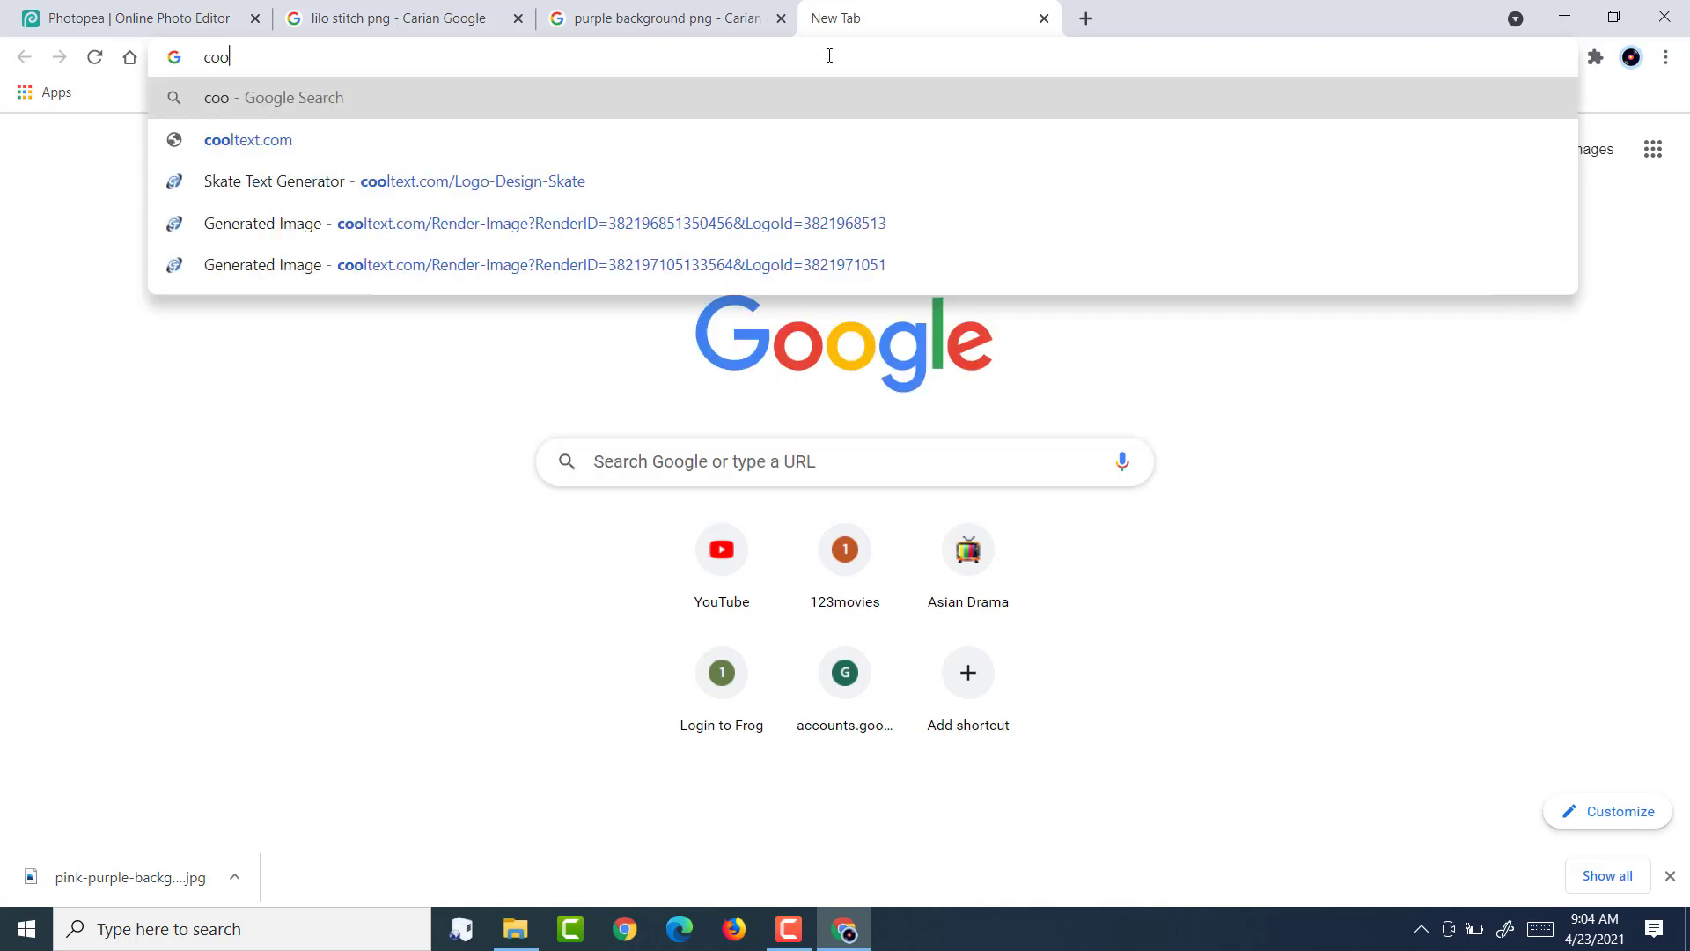
left_click(526, 144)
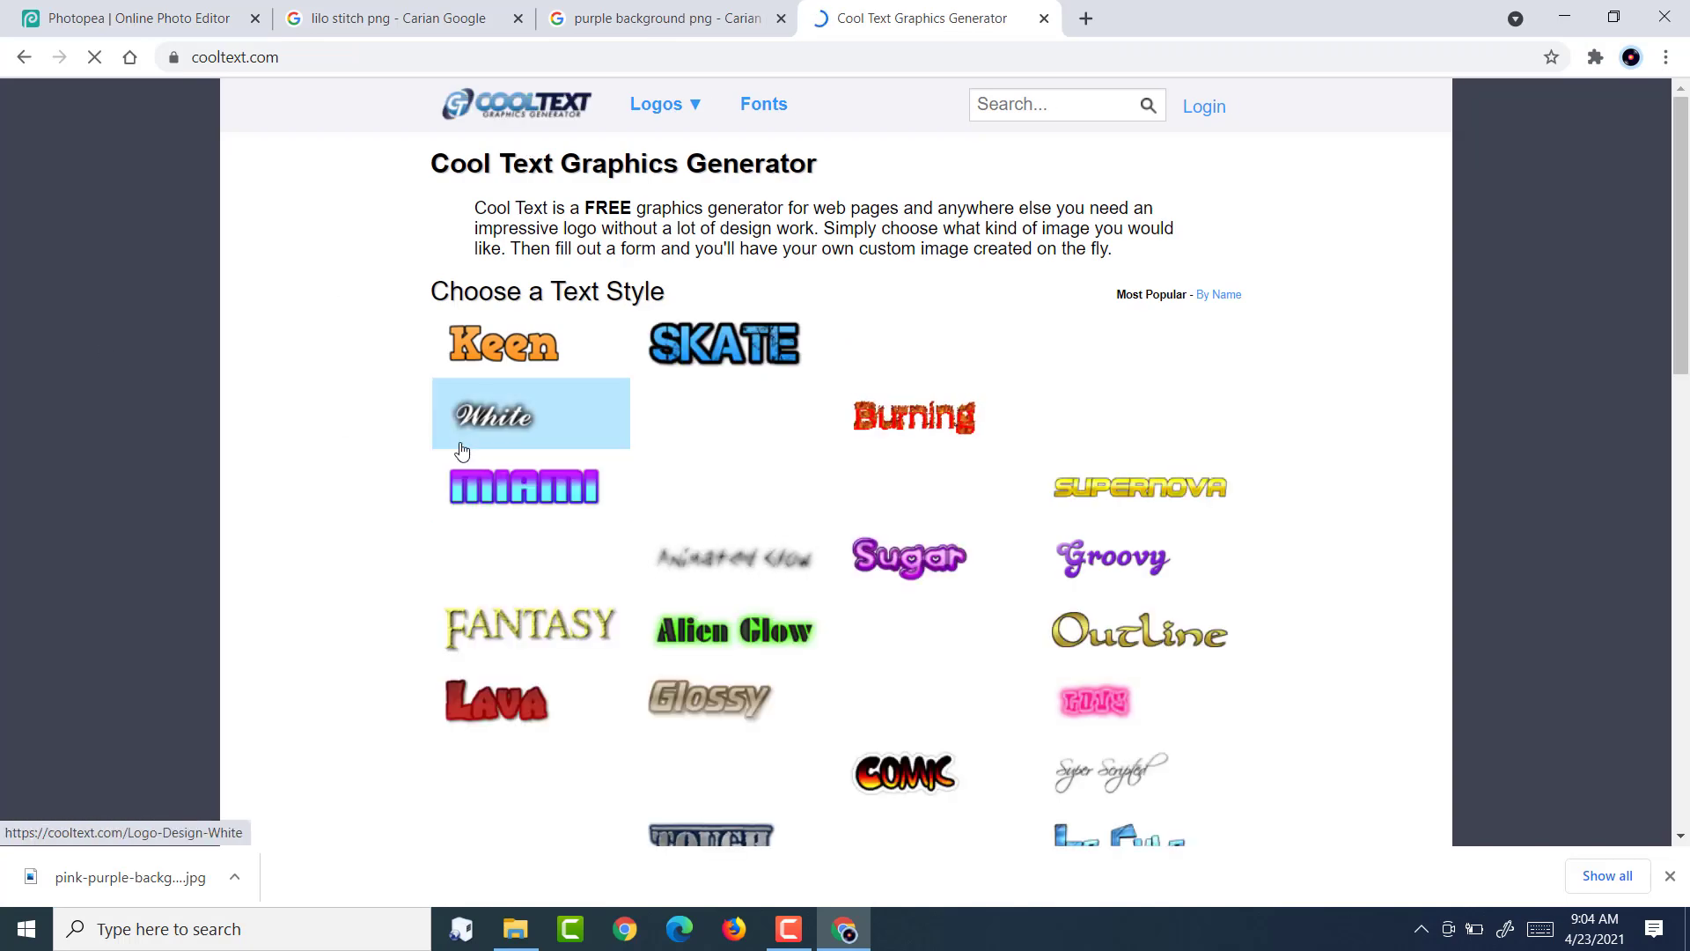
scroll(880, 563, "down", 1)
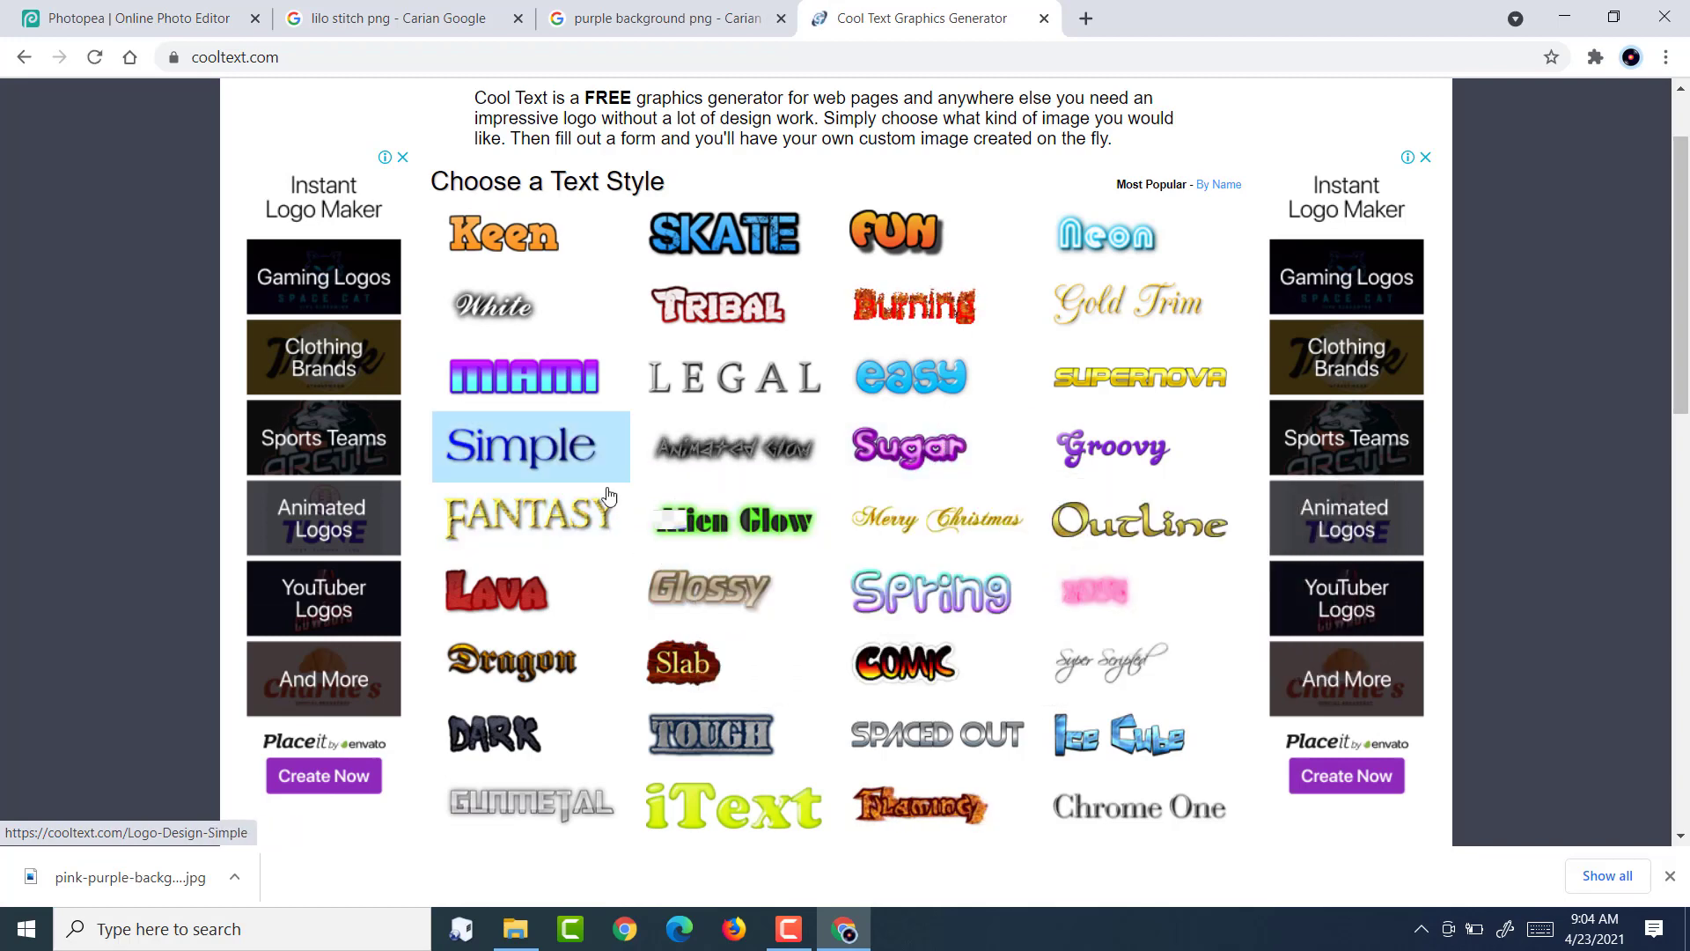
Look through the Cool Text styles, view the Sugar text generator page and return to the style list.
scroll(731, 551, "down", 3)
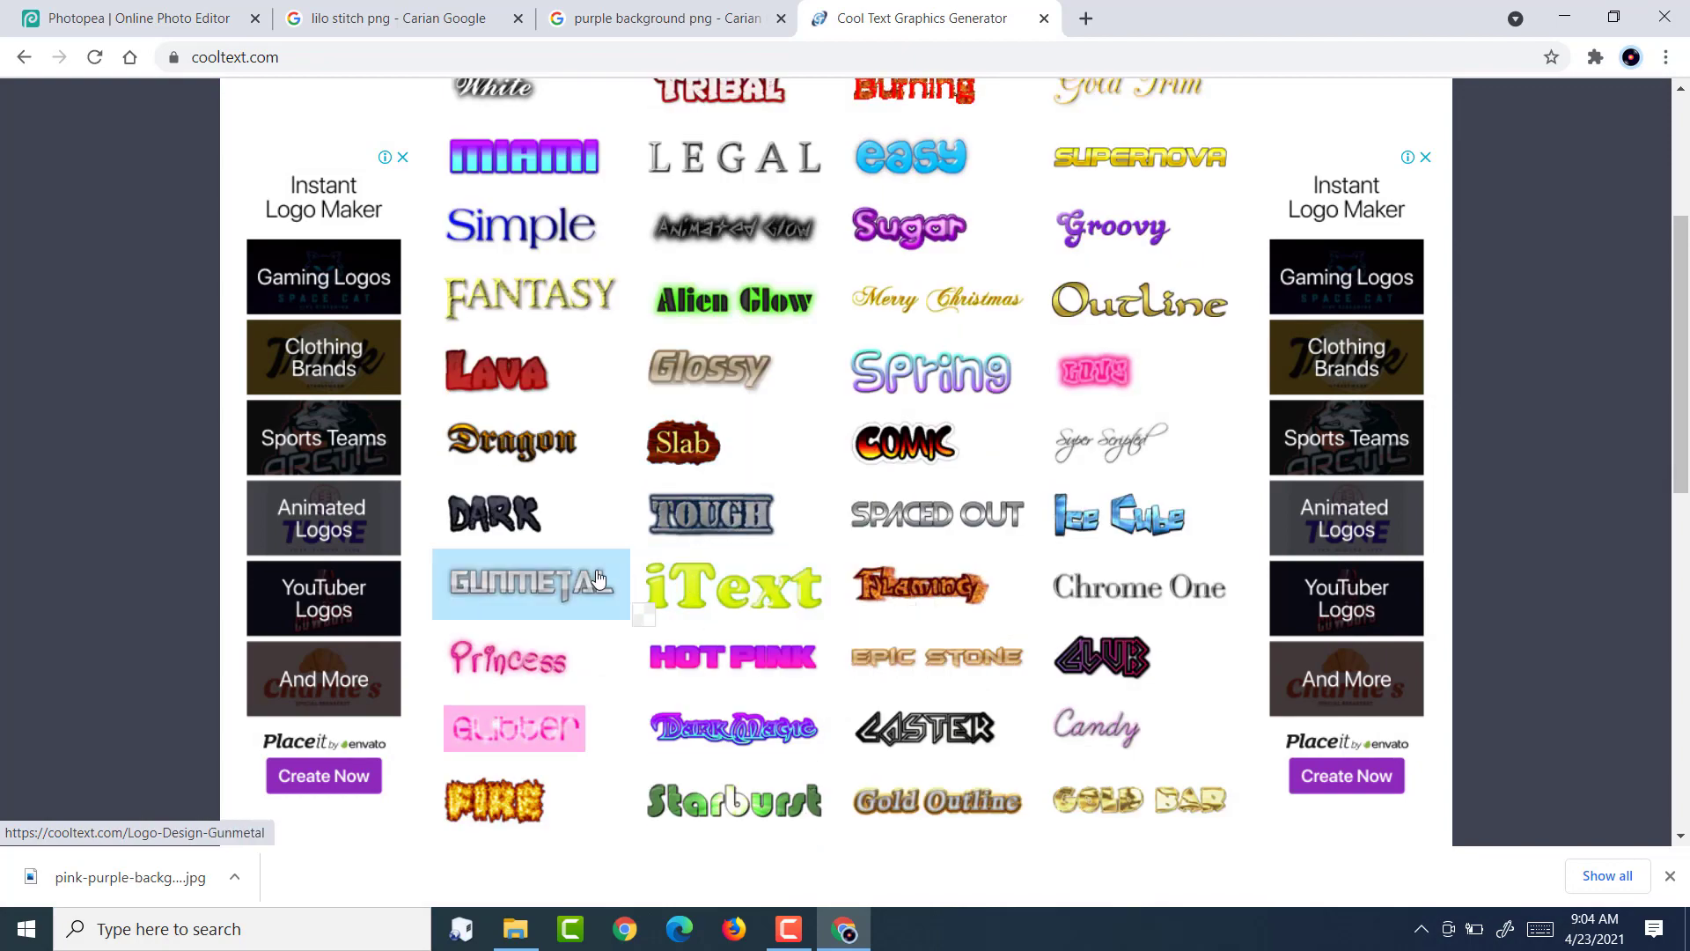
scroll(1143, 717, "down", 1)
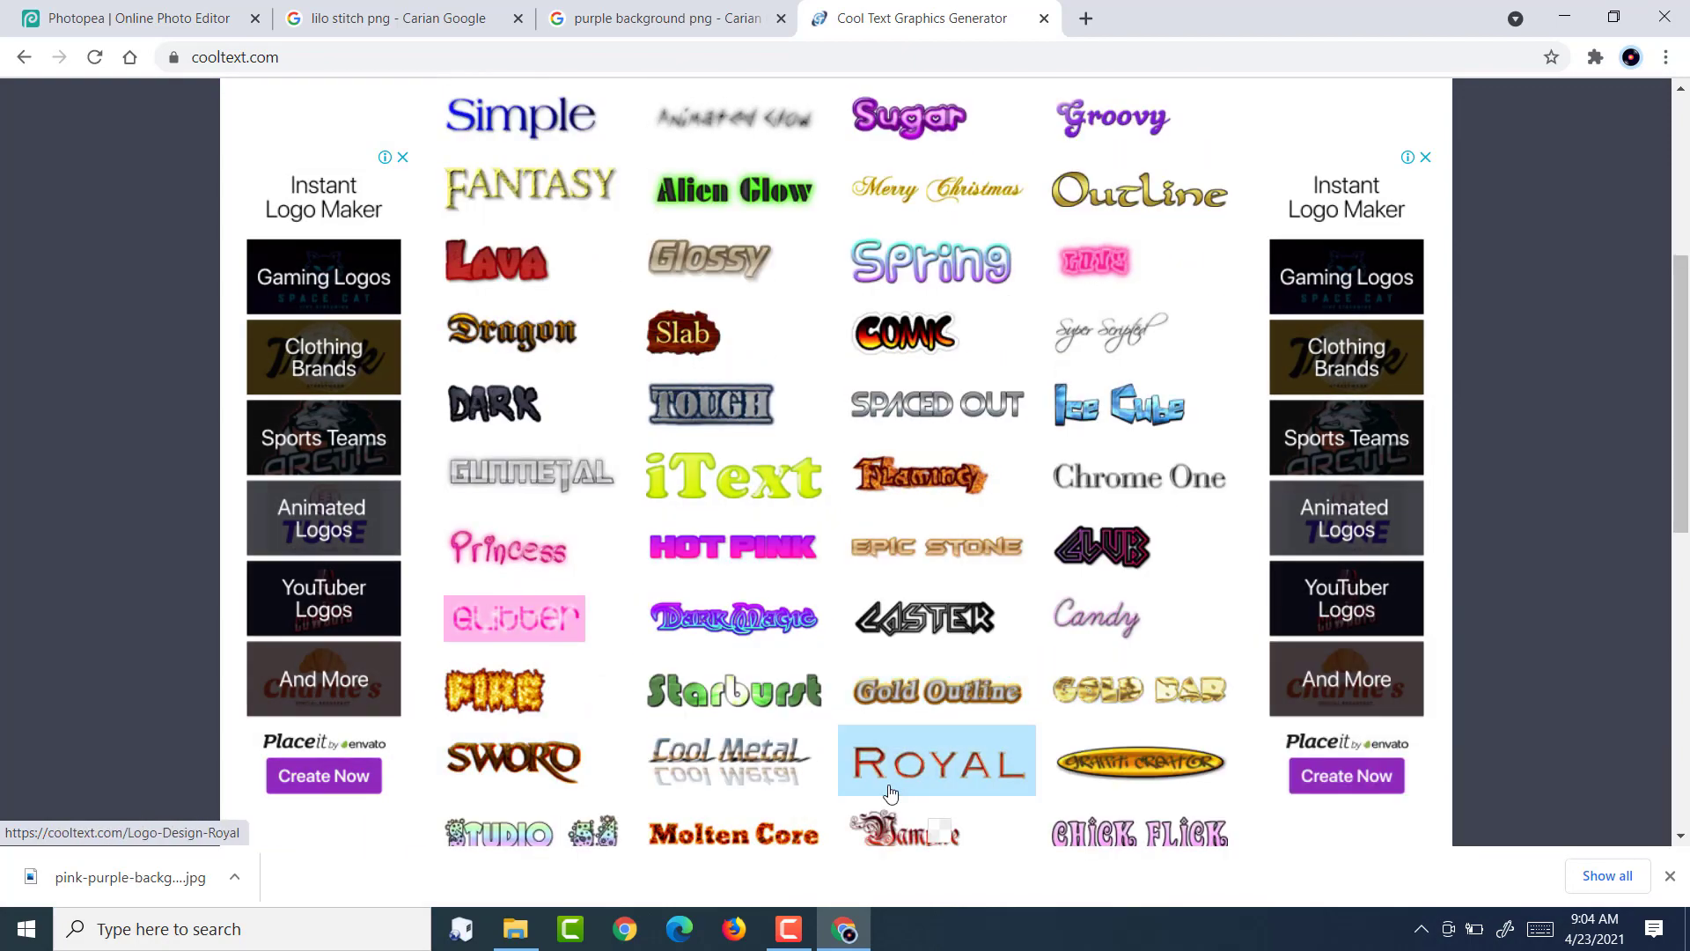
scroll(556, 707, "down", 3)
scroll(506, 493, "up", 5)
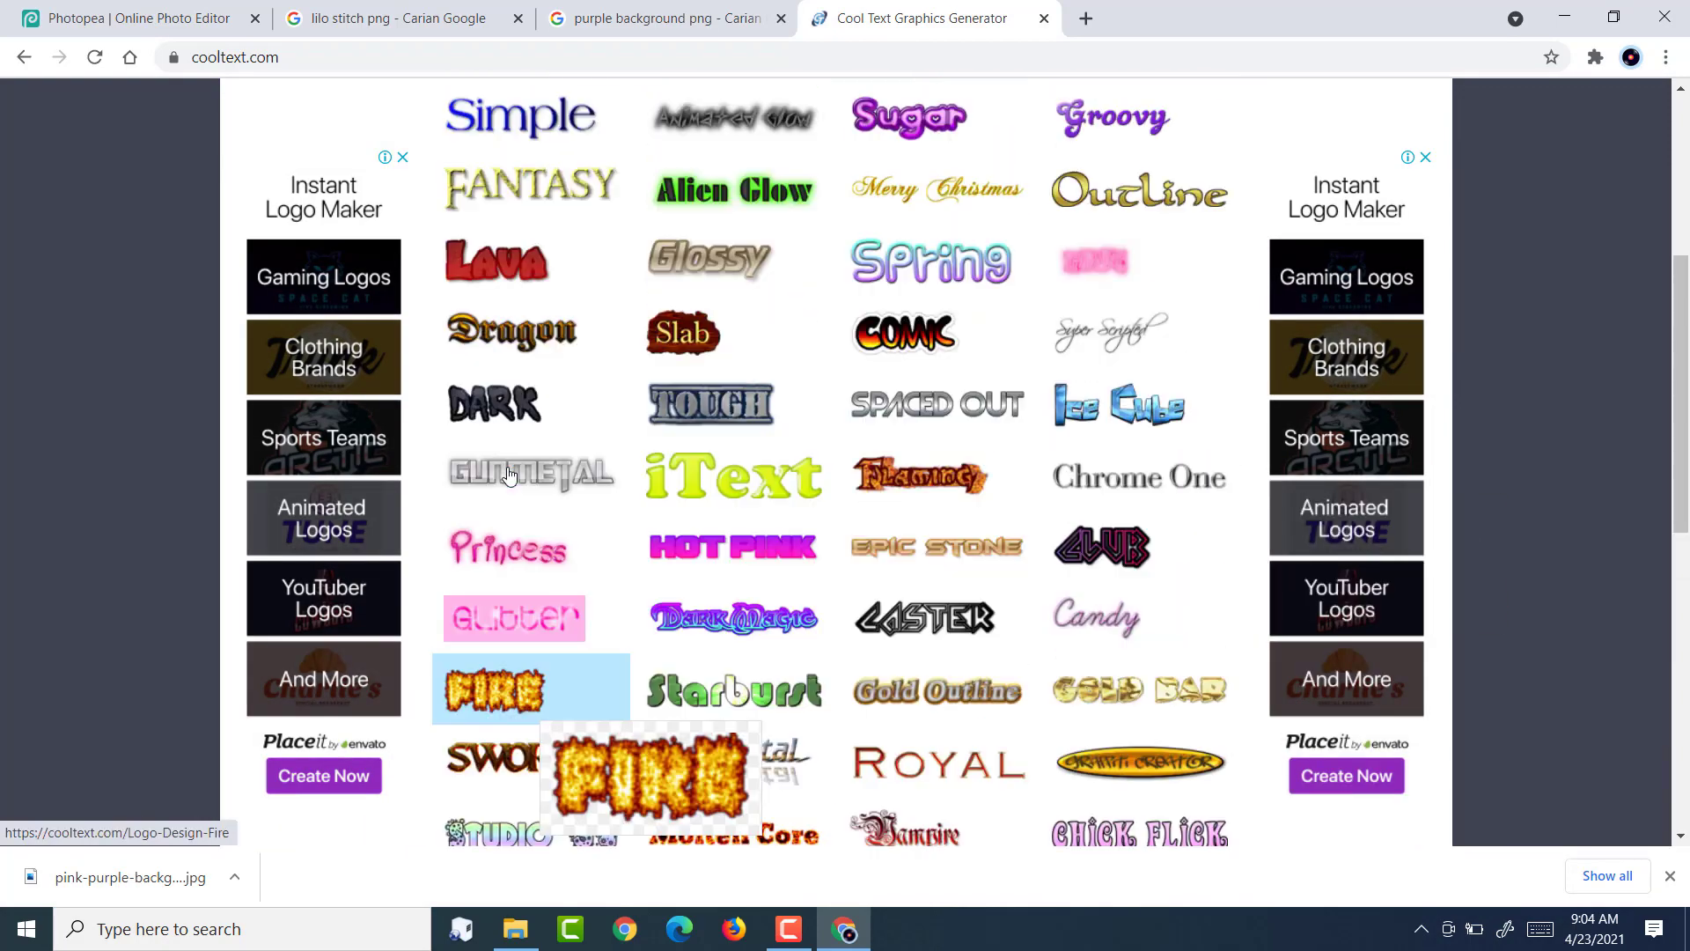
scroll(508, 475, "up", 4)
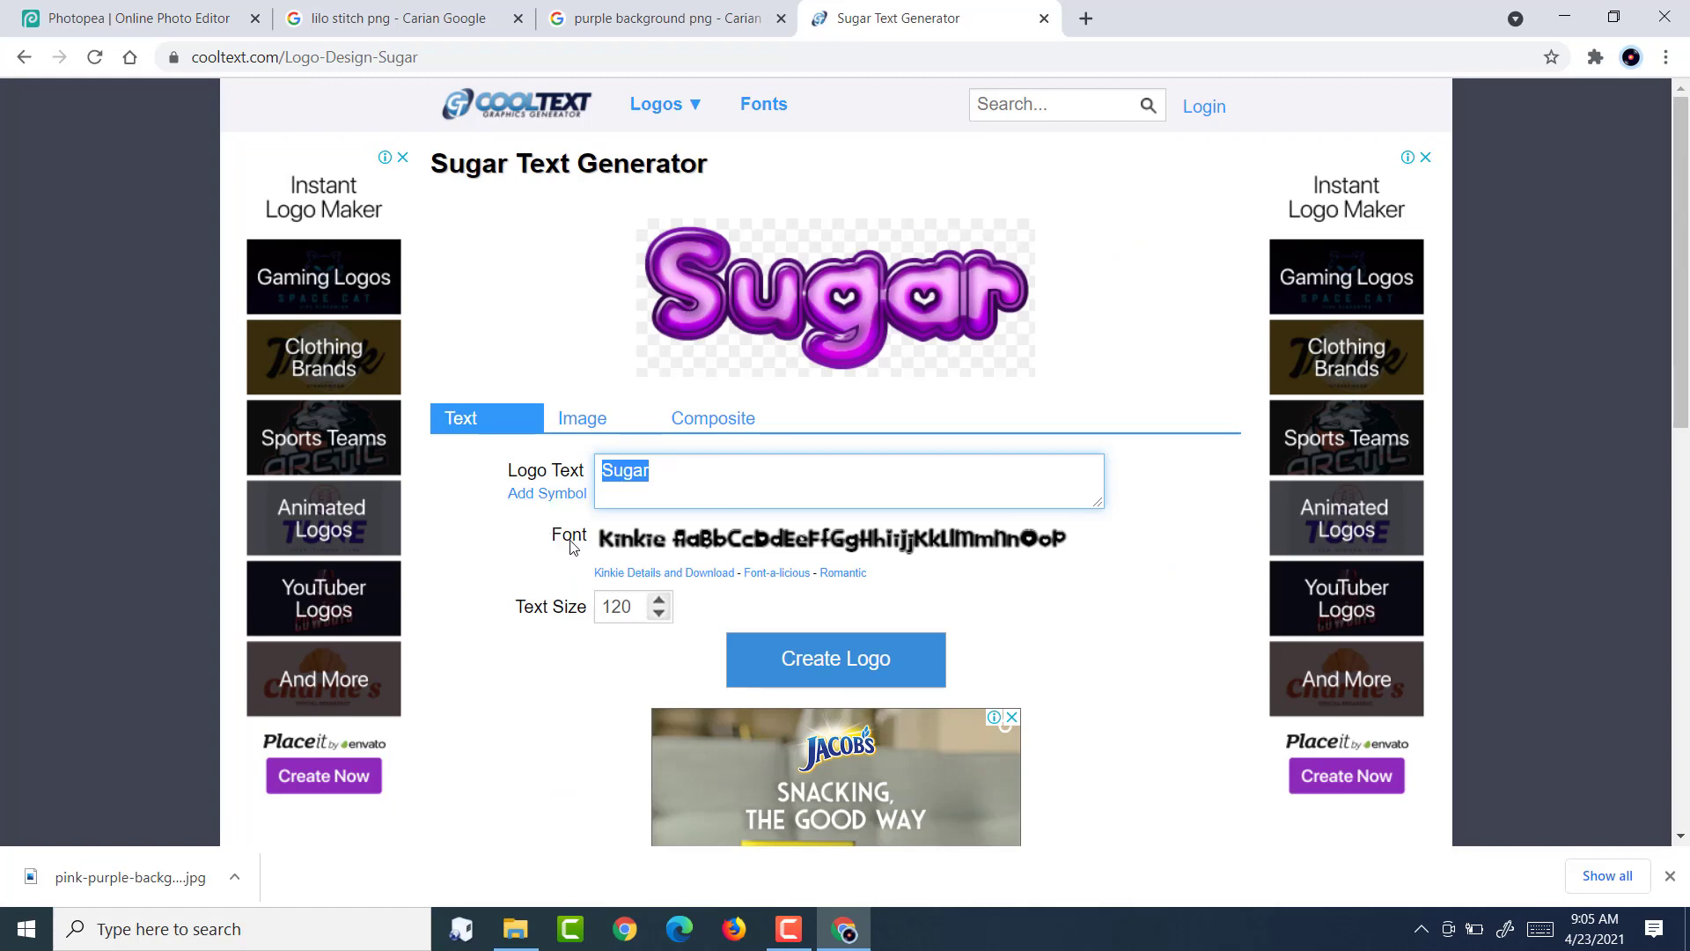
left_click(620, 520)
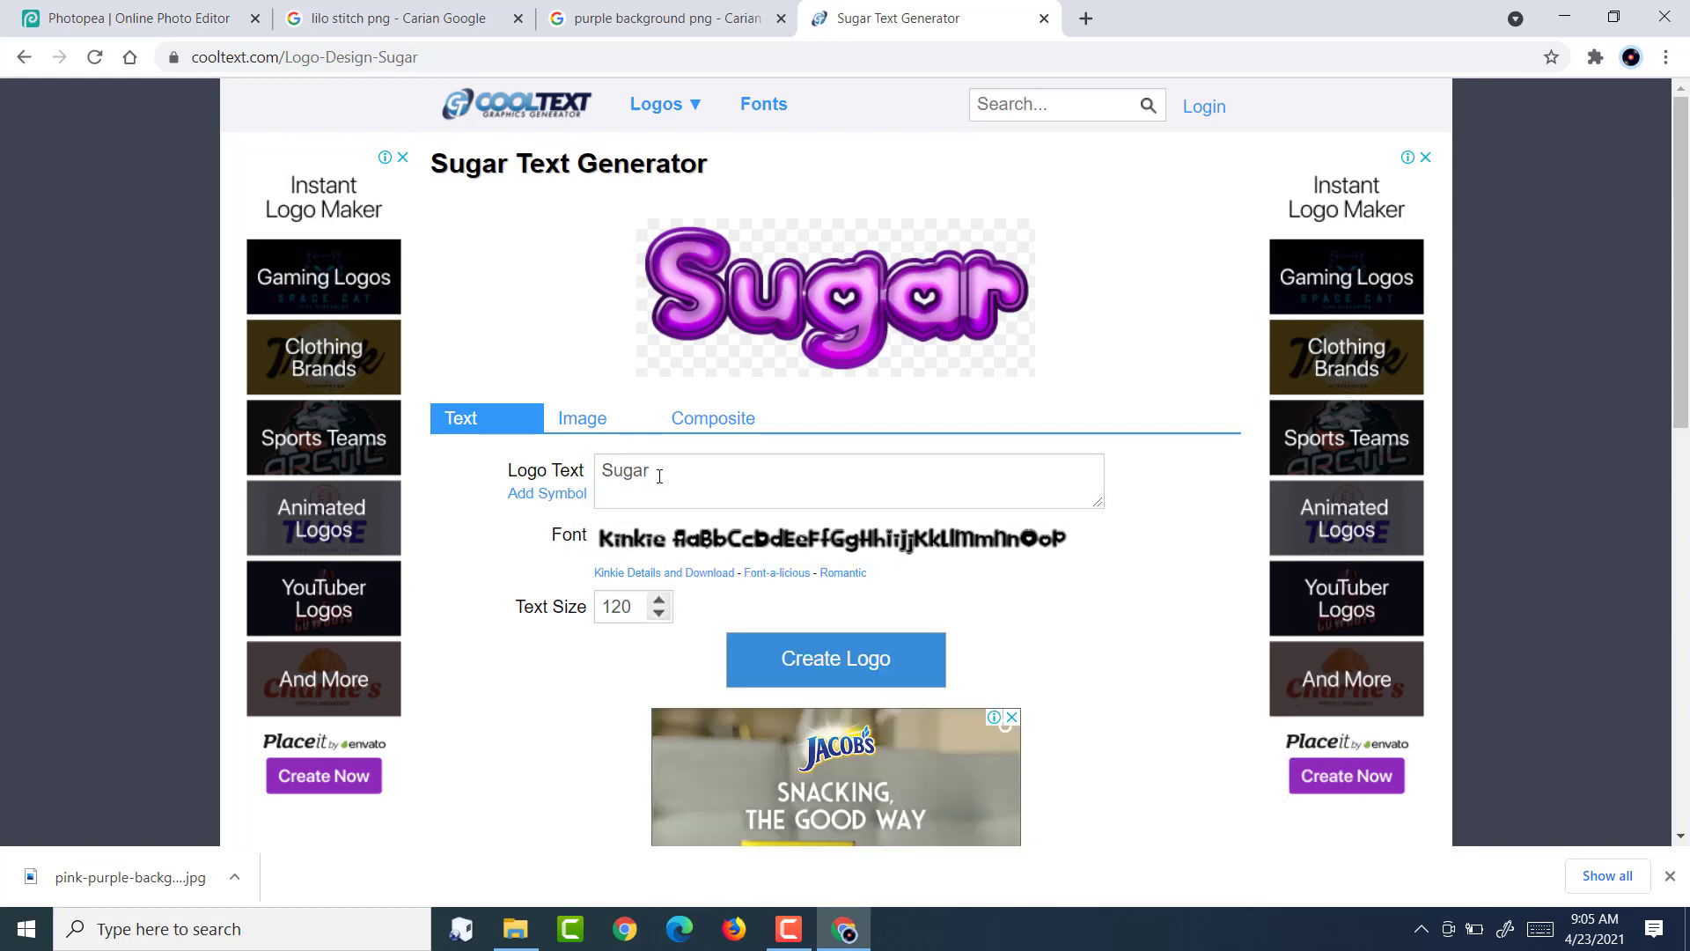
left_click(669, 19)
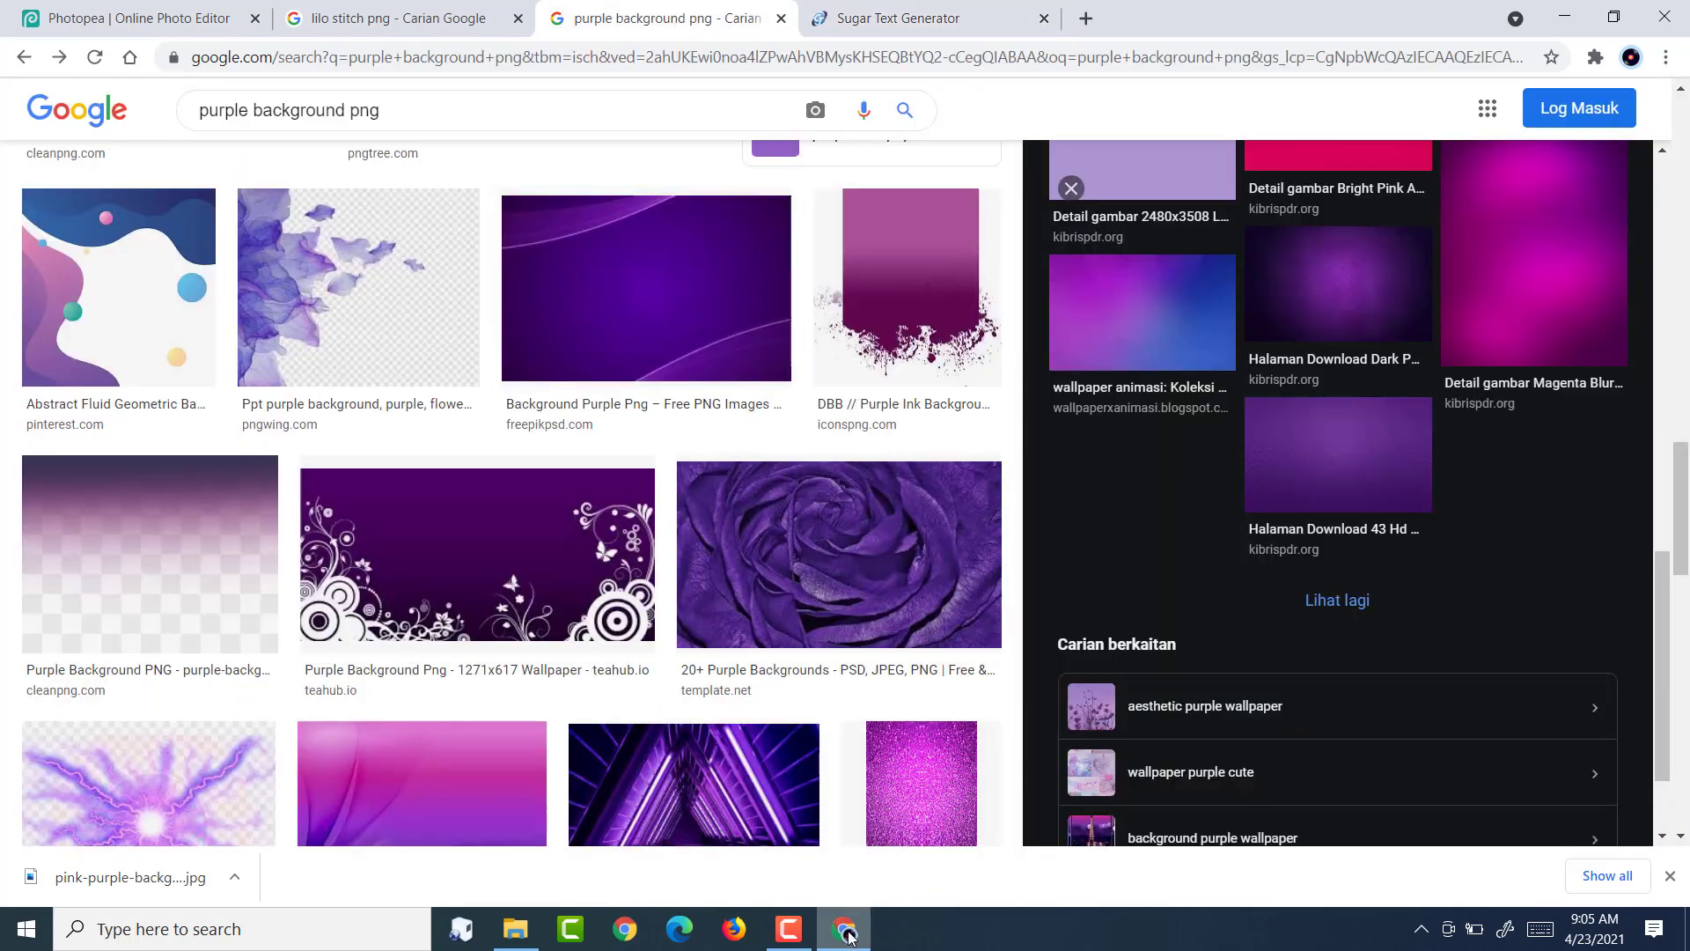
left_click(926, 20)
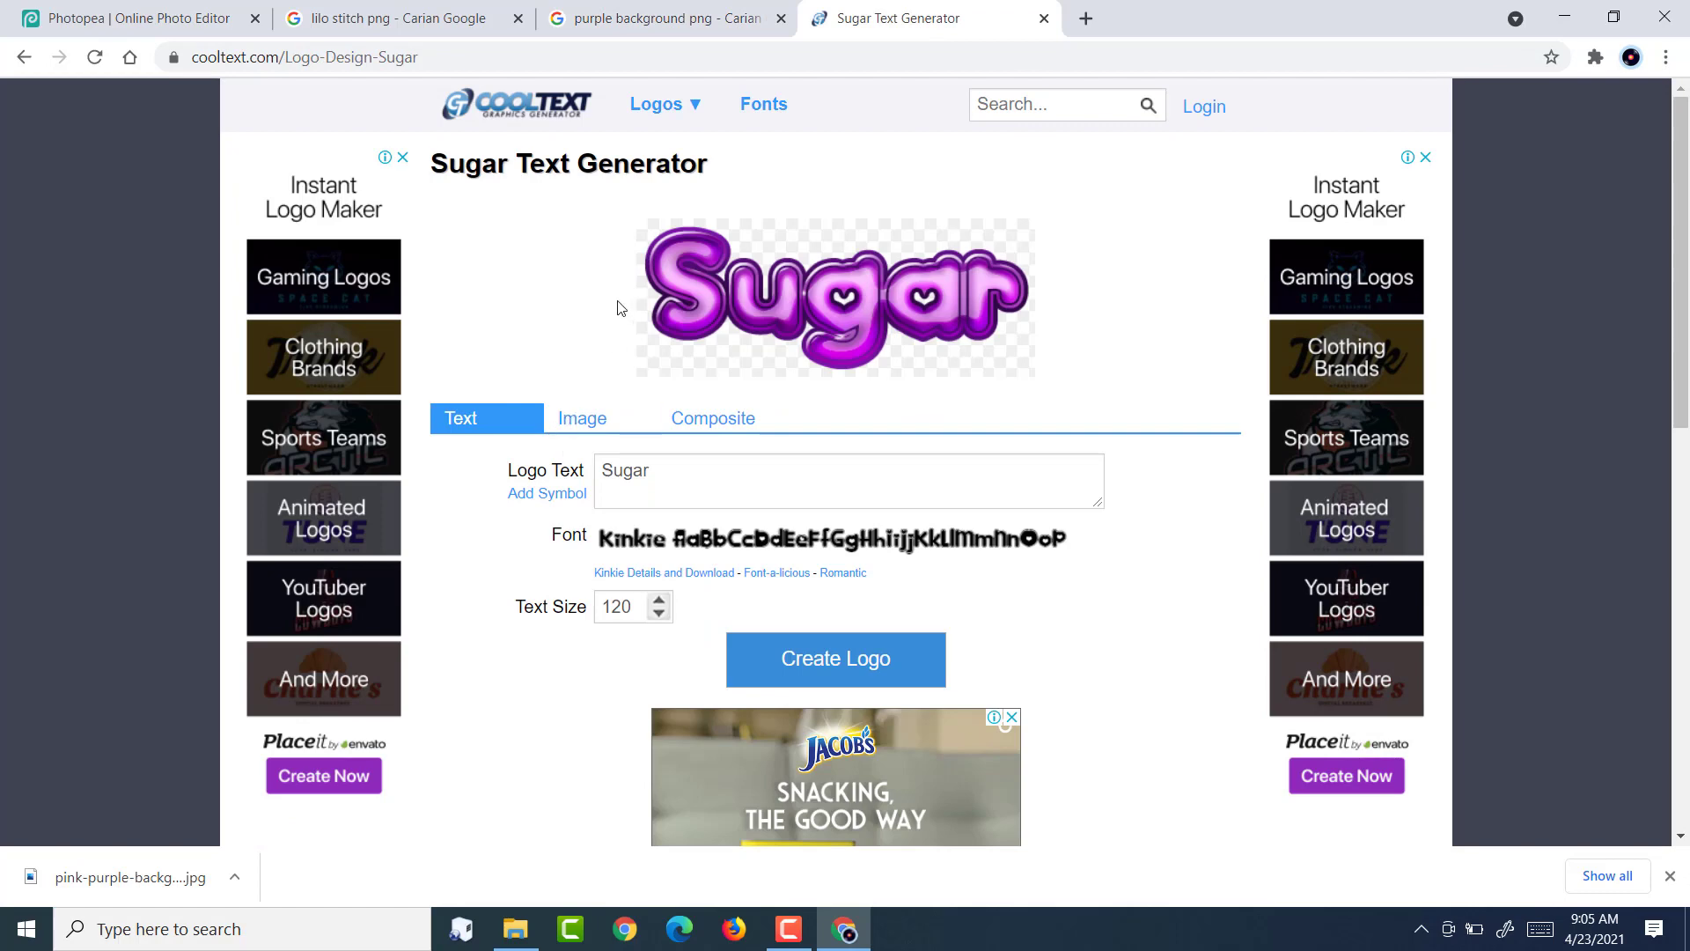
left_click(24, 57)
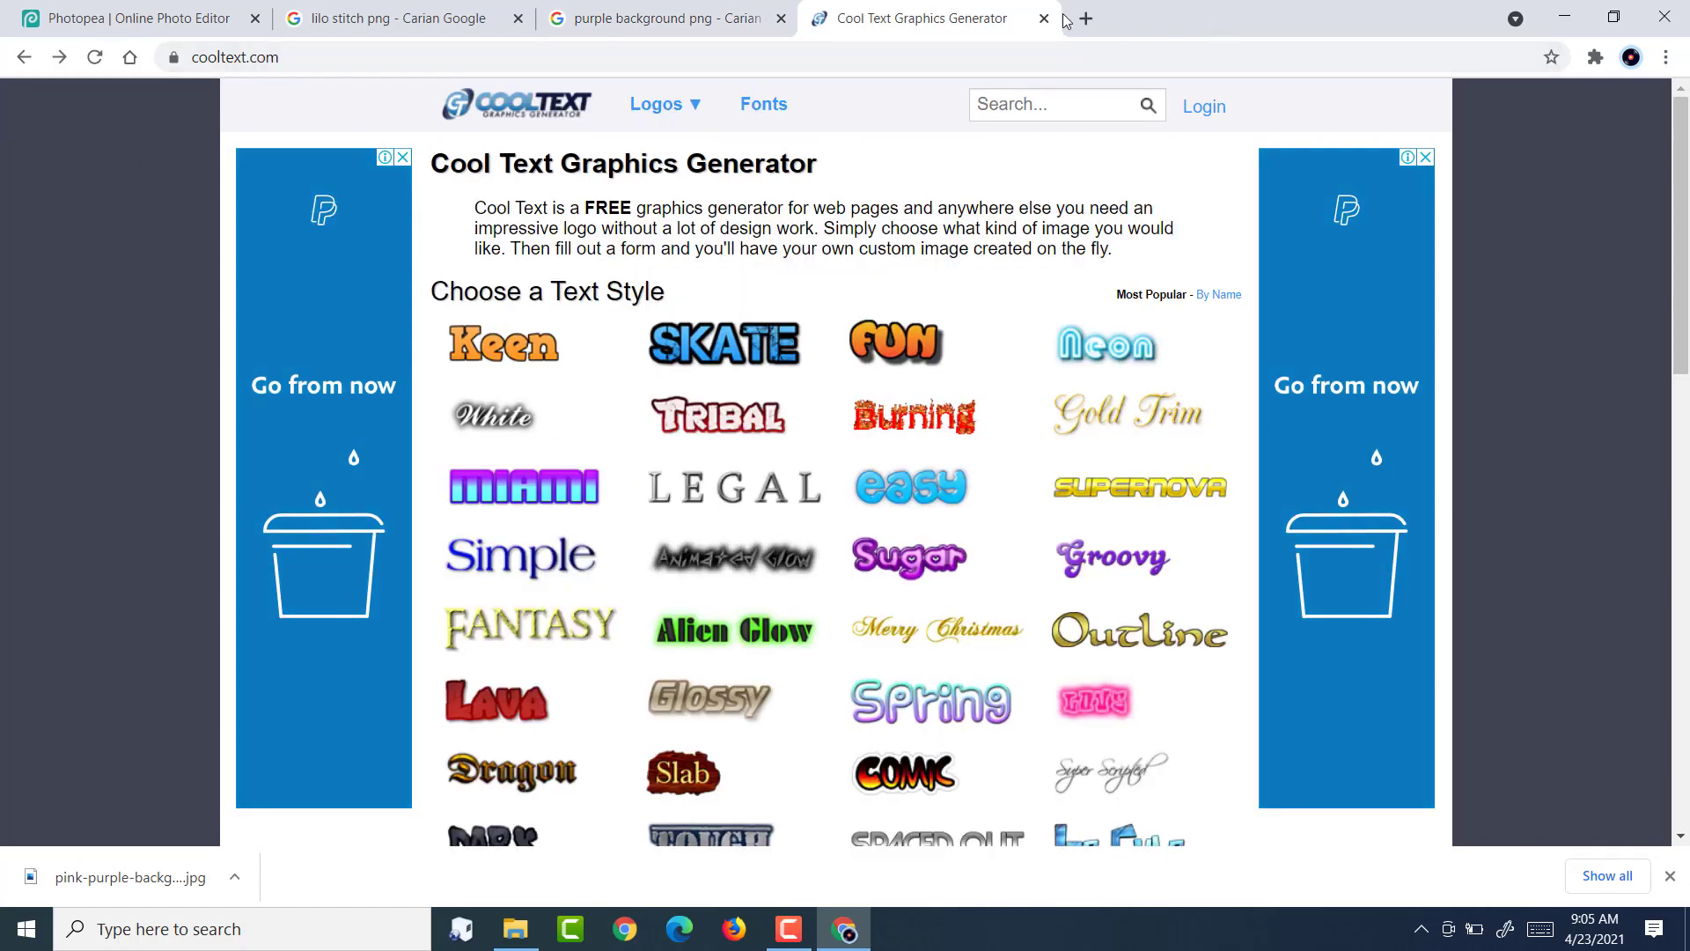
Search Google for pink background pictures in a new browser tab, refining the image search to background pink png.
left_click(1085, 19)
left_click(634, 461)
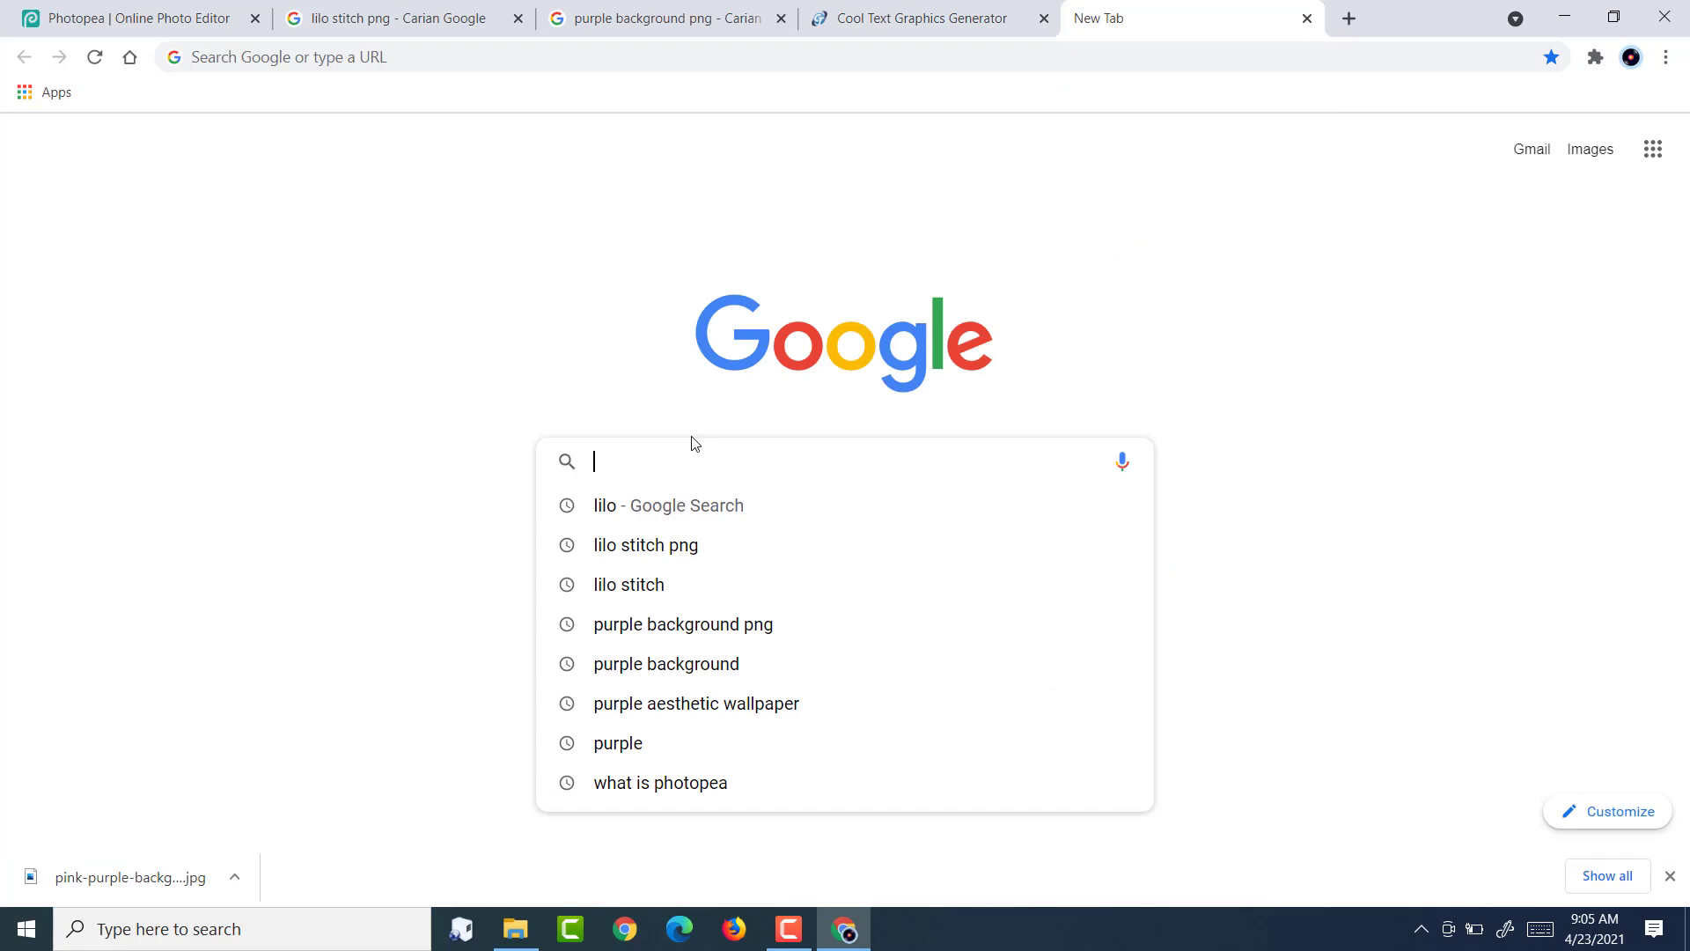
type("pink")
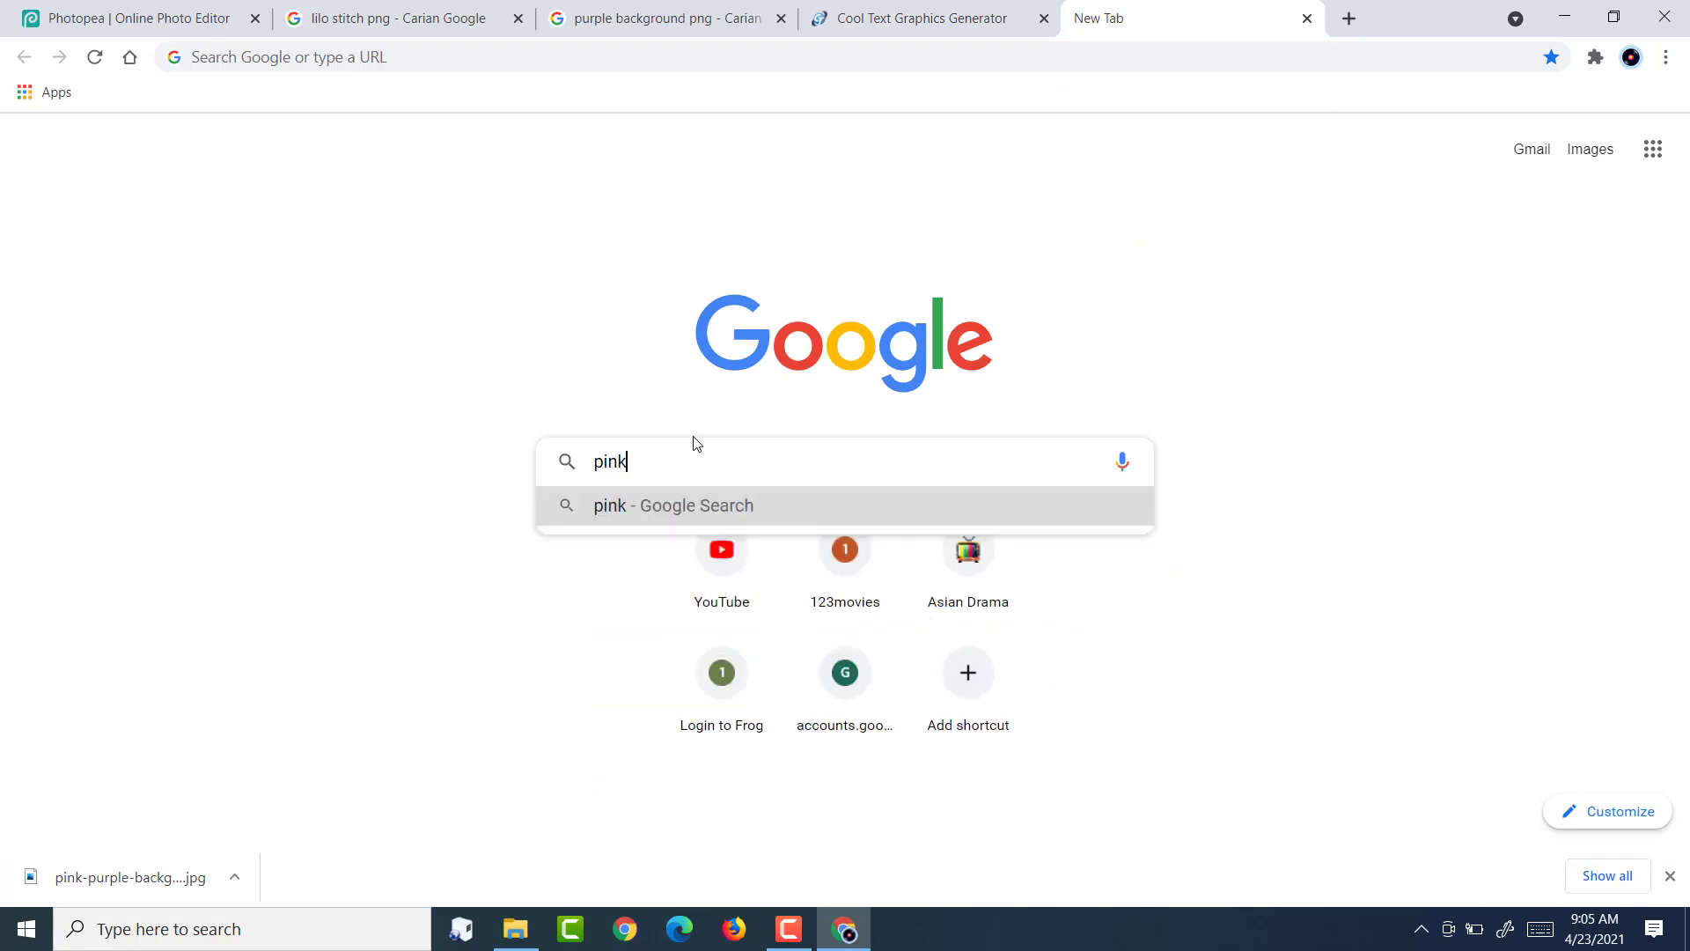
key("Return")
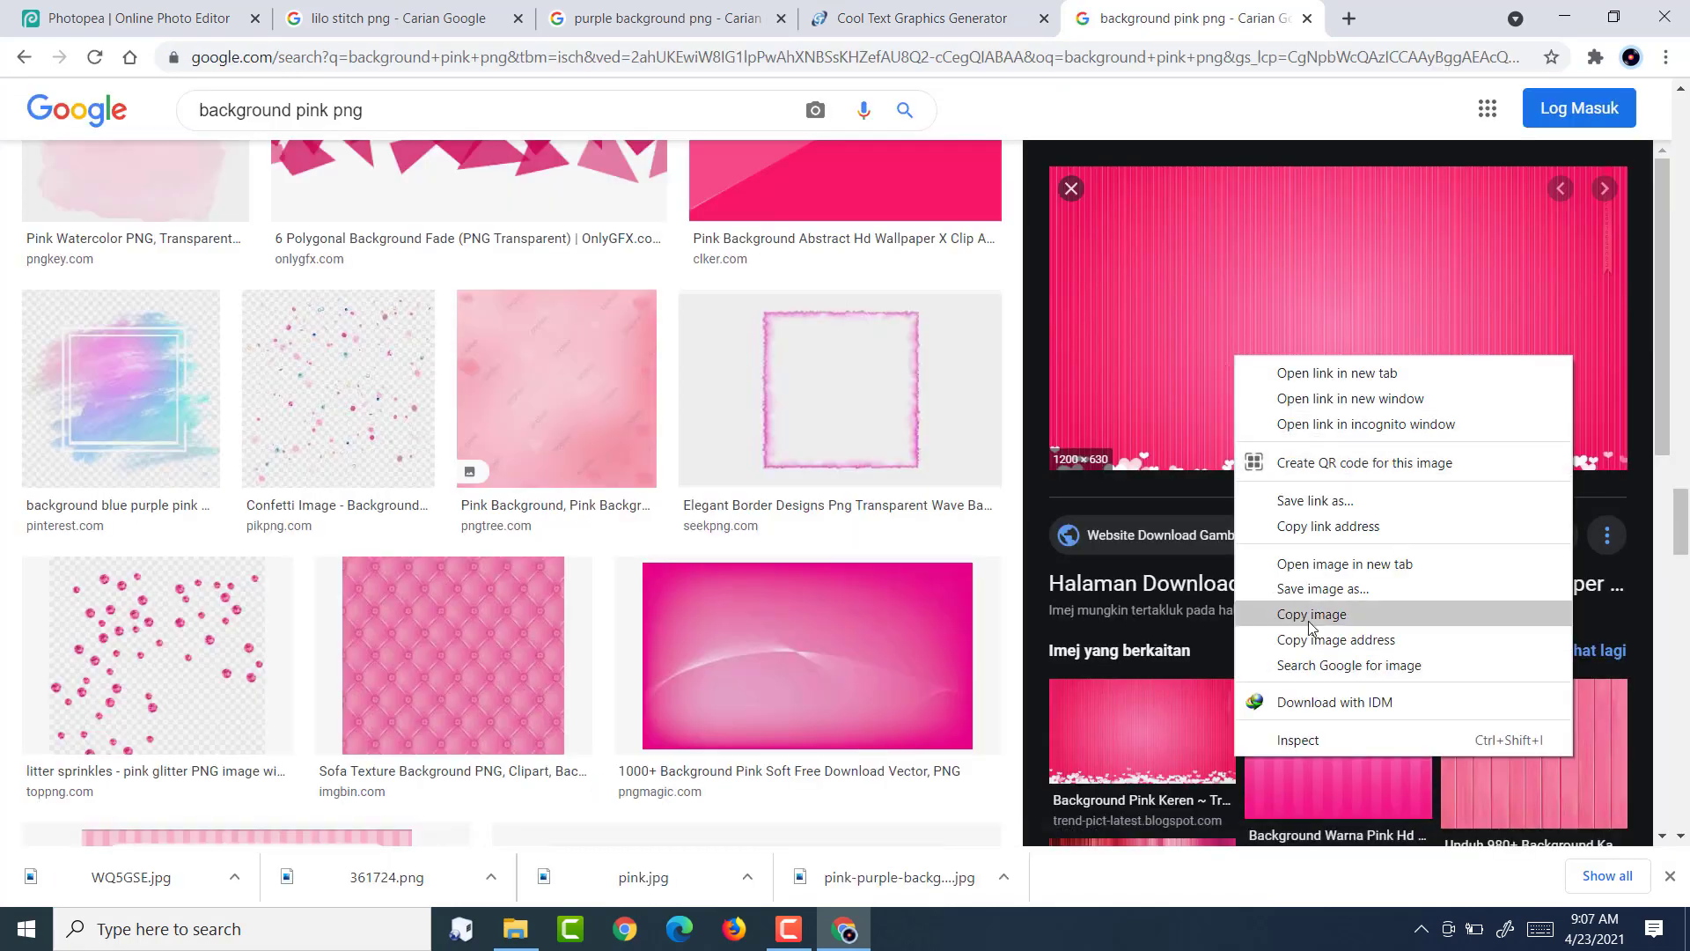
Save the pink striped picture with white hearts as background-pink-keren-23.jpg in D:\background and check the folder in File Explorer.
left_click(1309, 595)
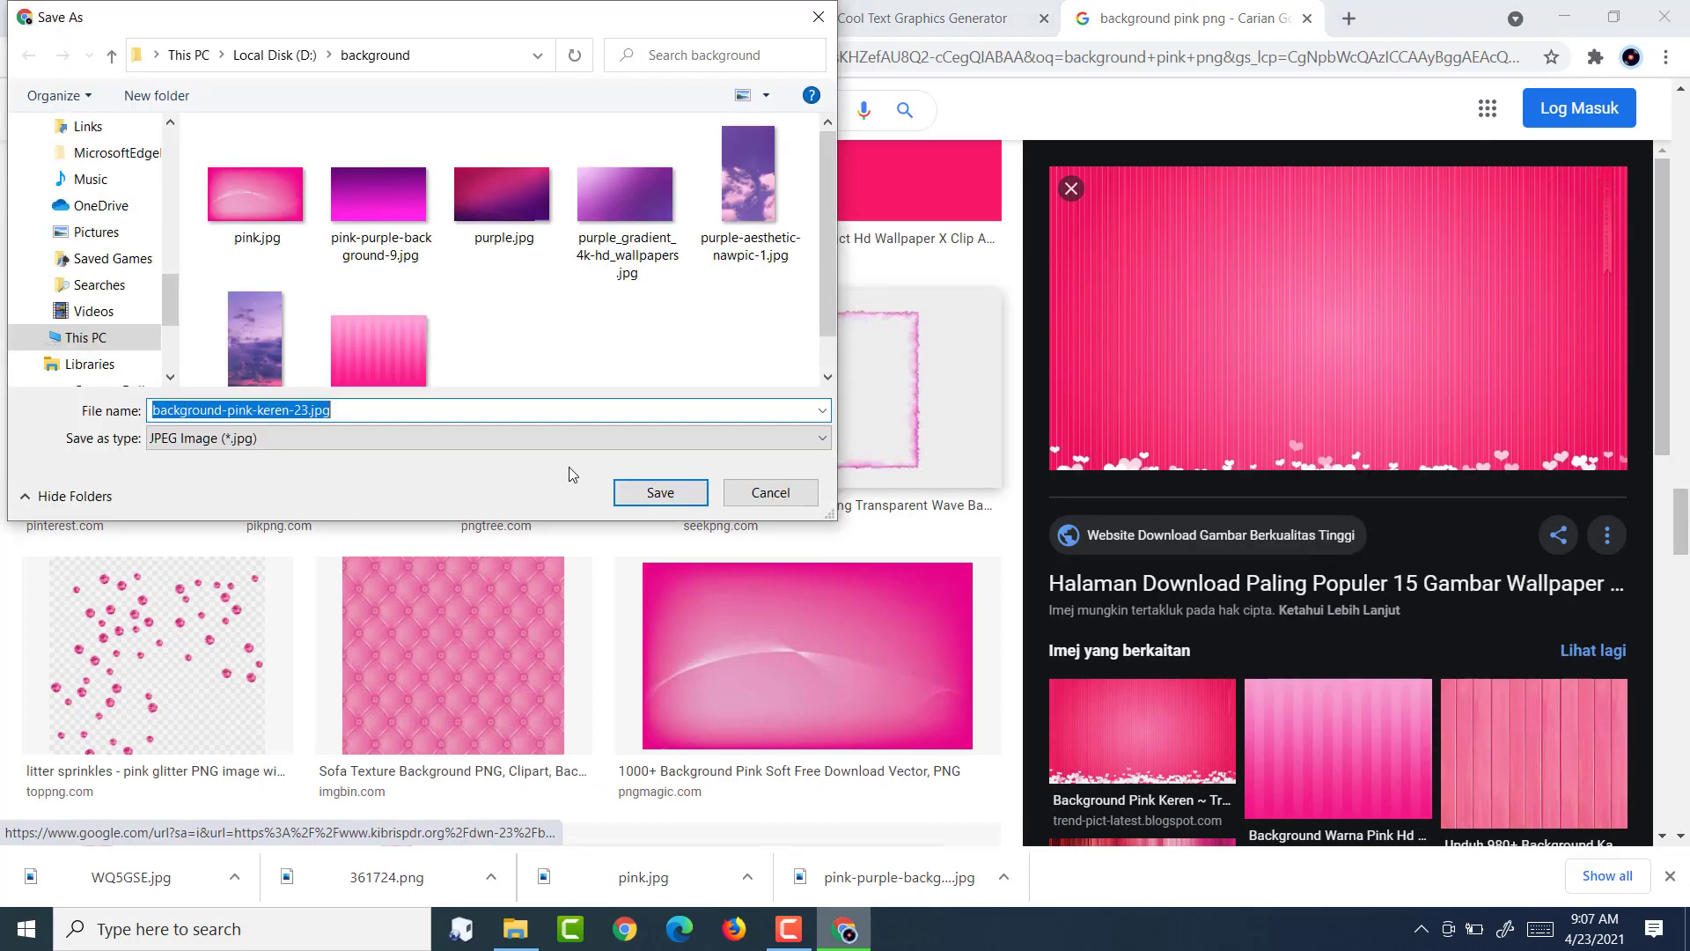
left_click(658, 492)
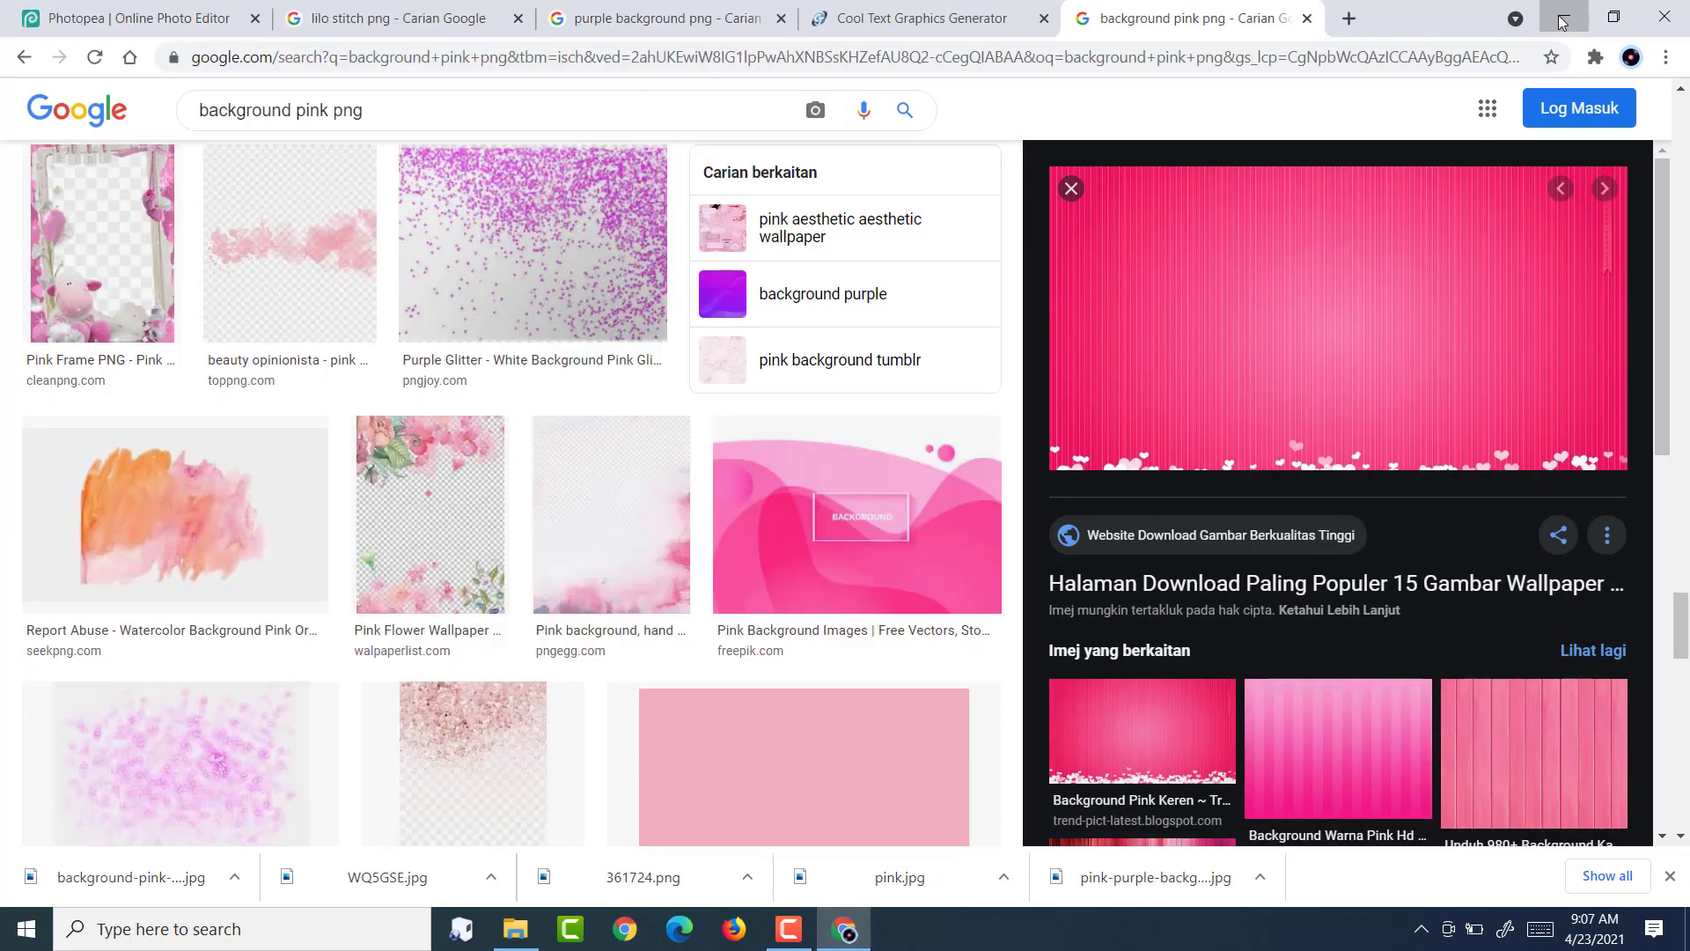
left_click(1561, 21)
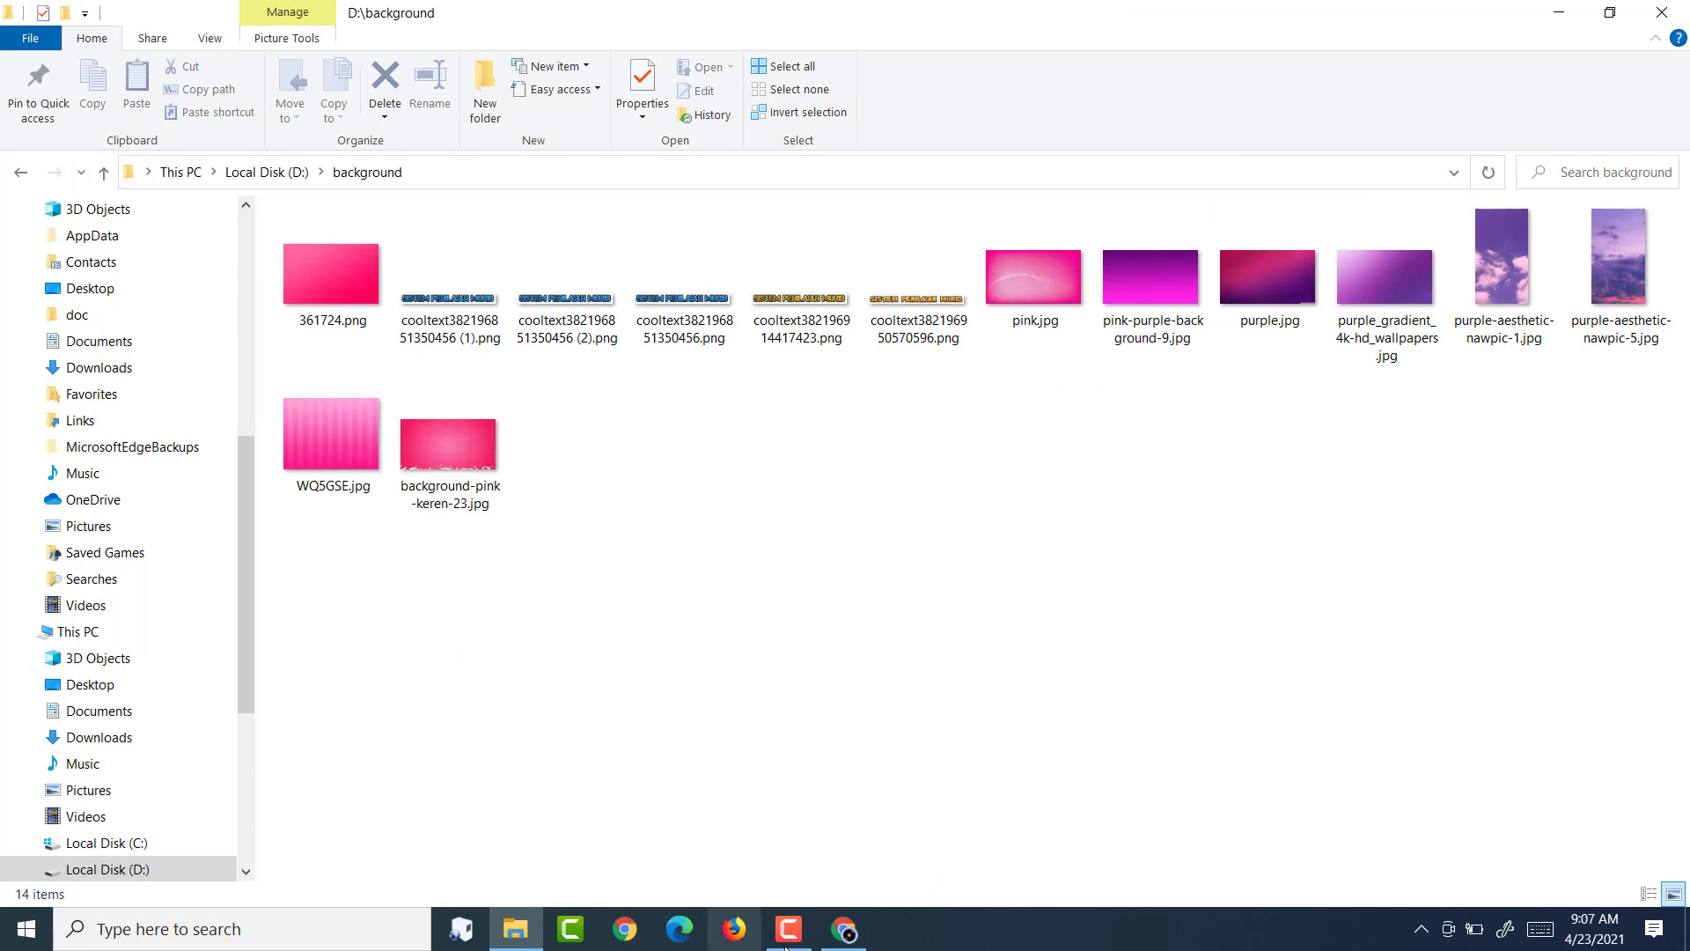
left_click(837, 939)
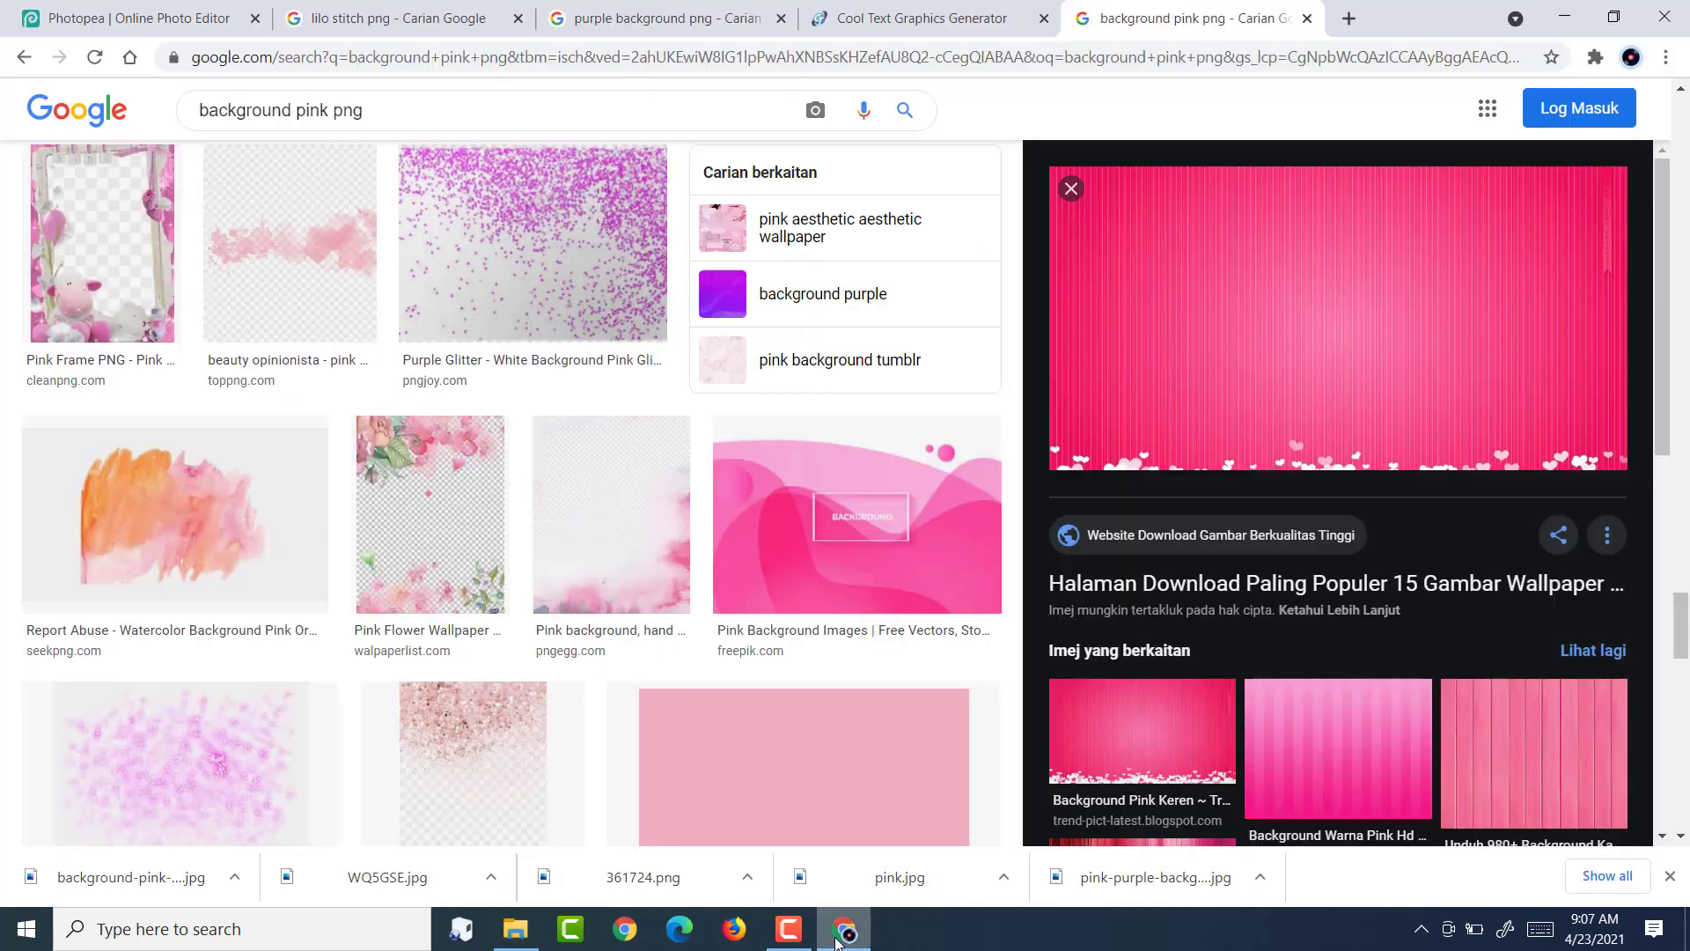
Switch to the wallpaperlilo document in Photopea and place background-pink-keren-23.jpg from D:\background onto its canvas.
left_click(93, 31)
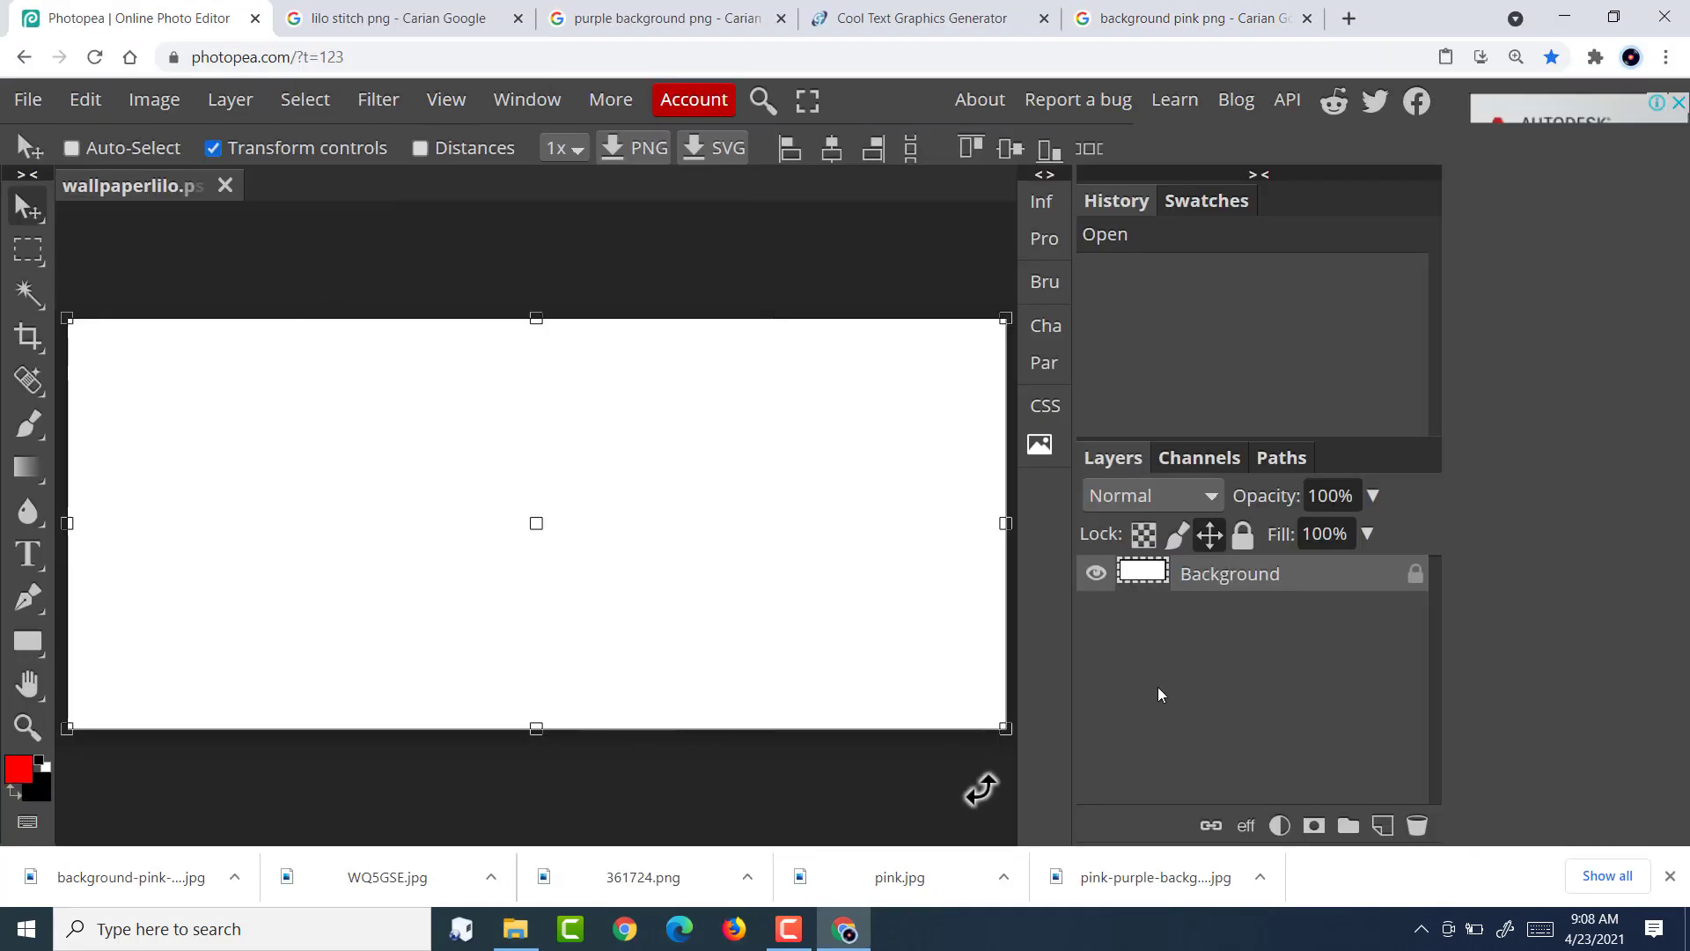
left_click(514, 929)
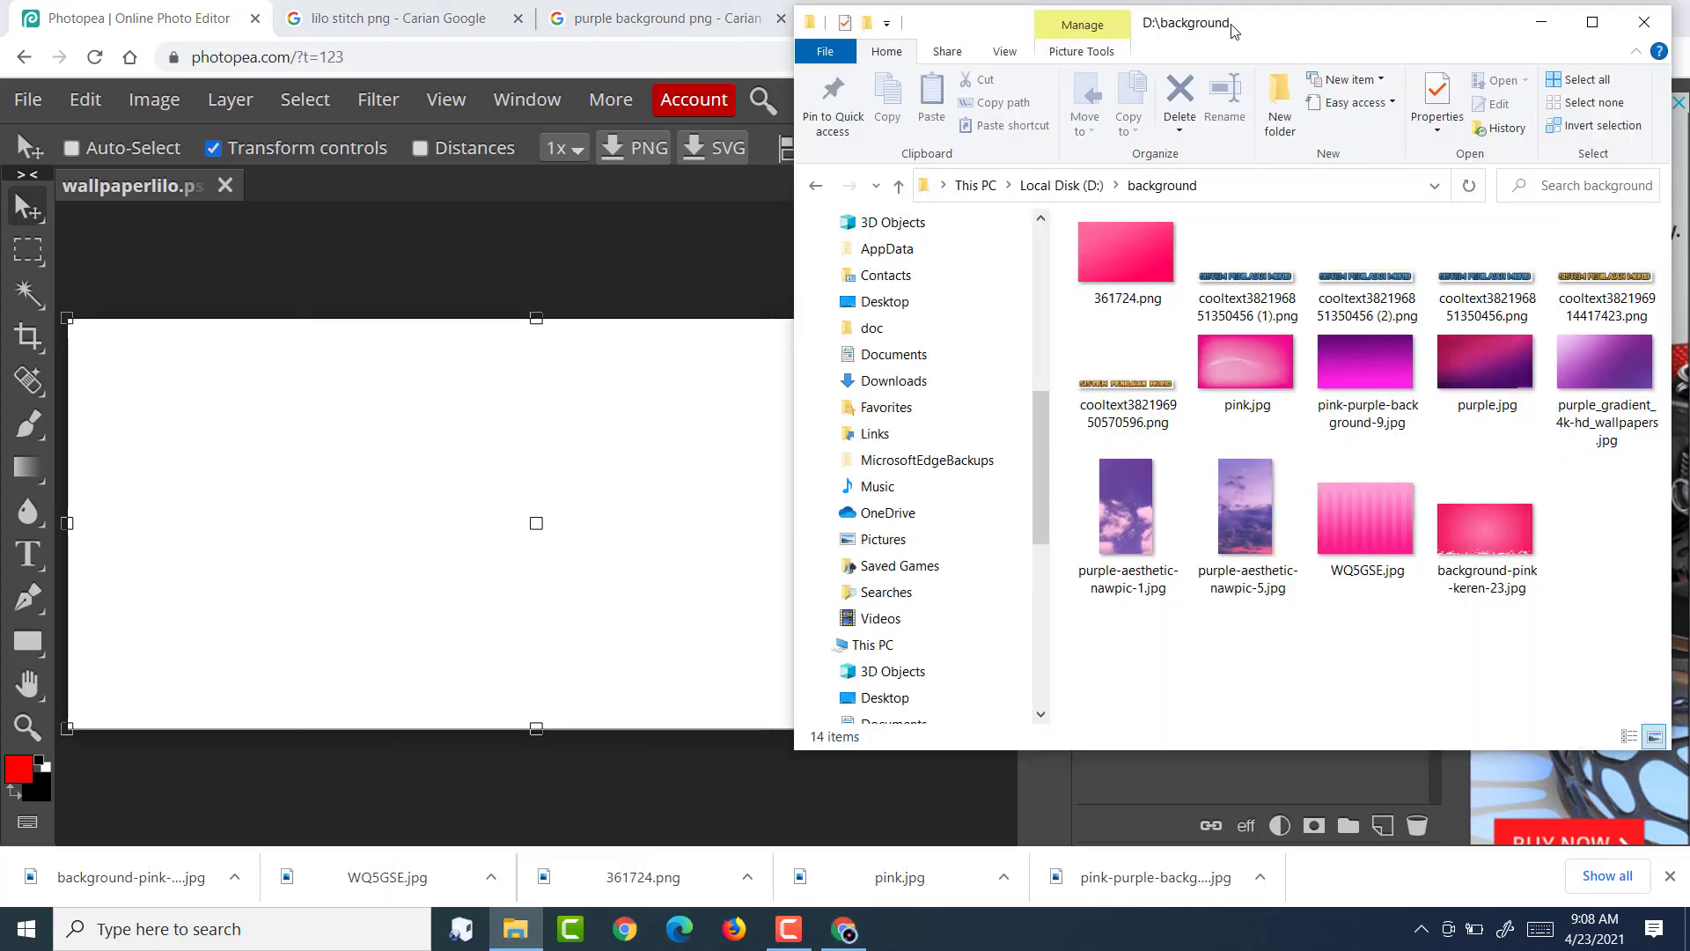
mouse_move(1290, 25)
left_mouse_down()
mouse_move(1310, 29)
mouse_move(1291, 6)
mouse_move(1300, 30)
left_mouse_up()
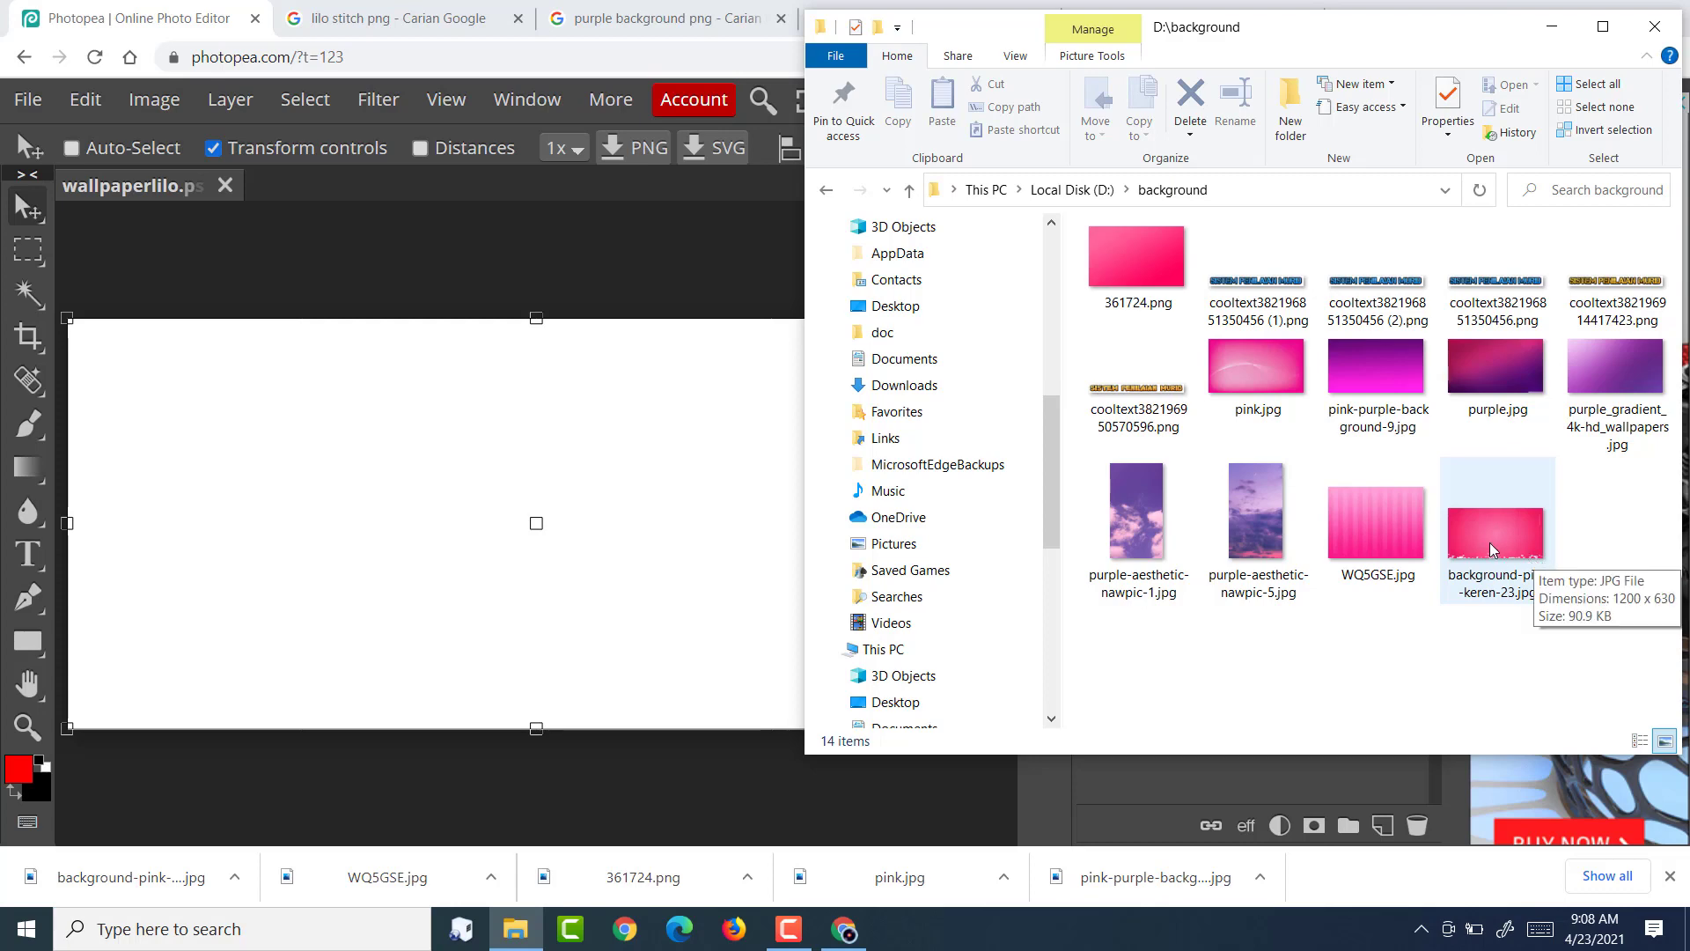
left_click(1520, 555)
left_click_drag(1520, 555, 454, 435)
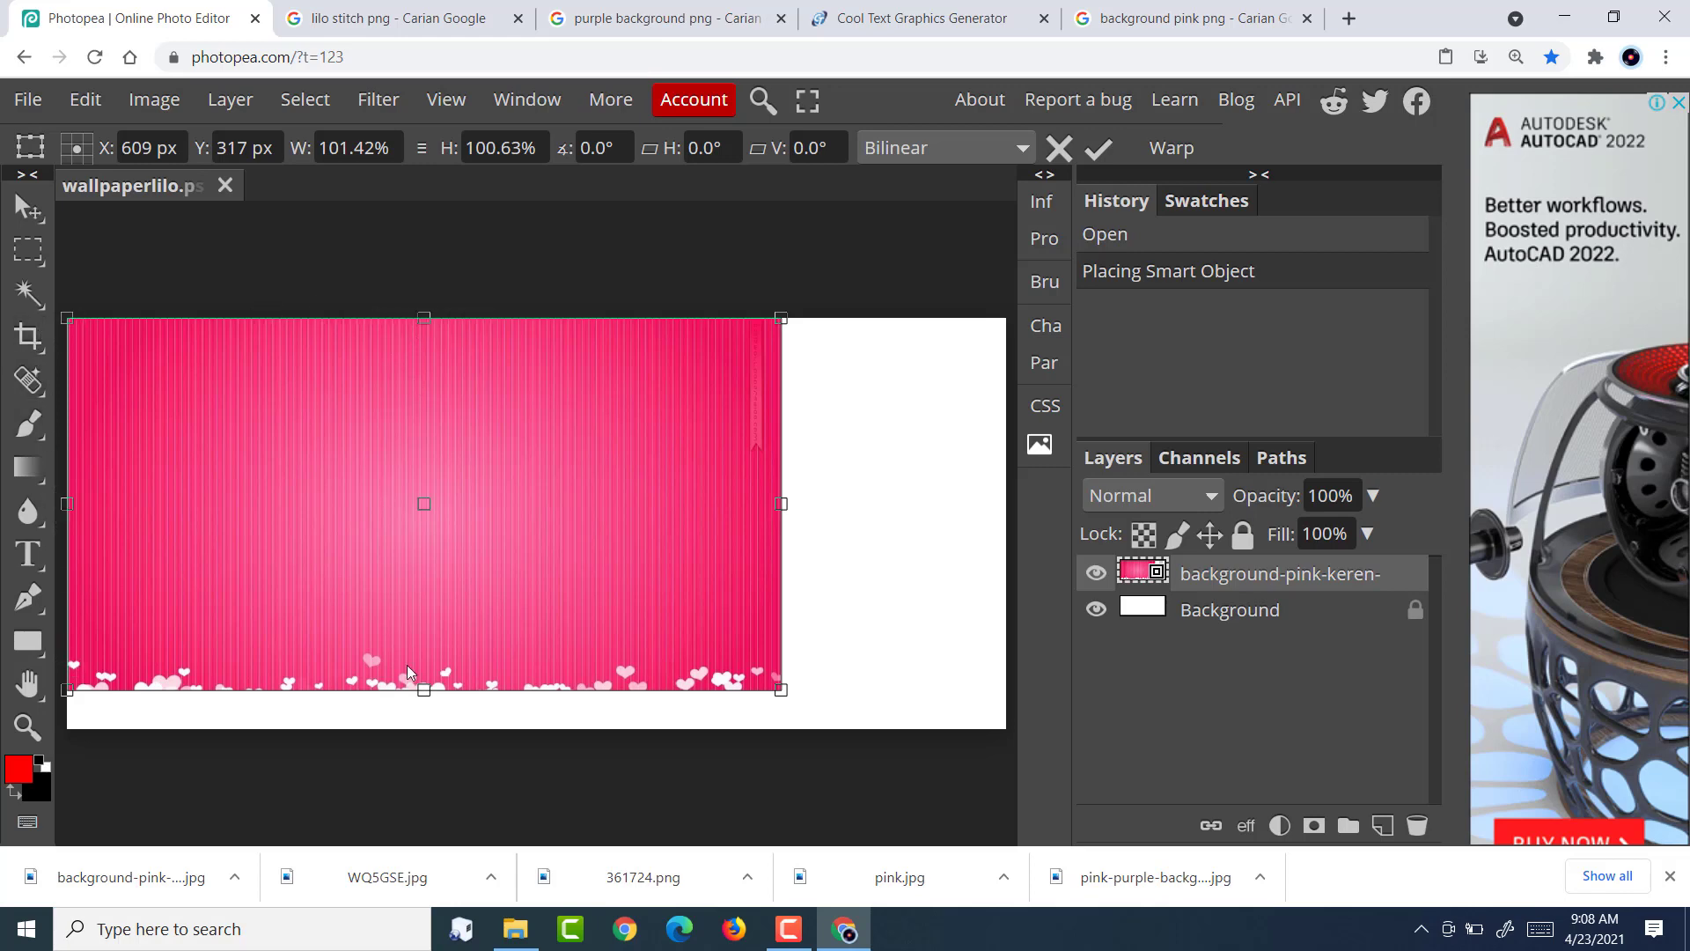
Stretch the pink background to about 140.92% width and 111.11% height so it covers the canvas, and apply the transform.
mouse_move(423, 689)
left_mouse_down()
mouse_move(425, 743)
mouse_move(426, 711)
left_mouse_up()
left_click_drag(781, 523, 1011, 524)
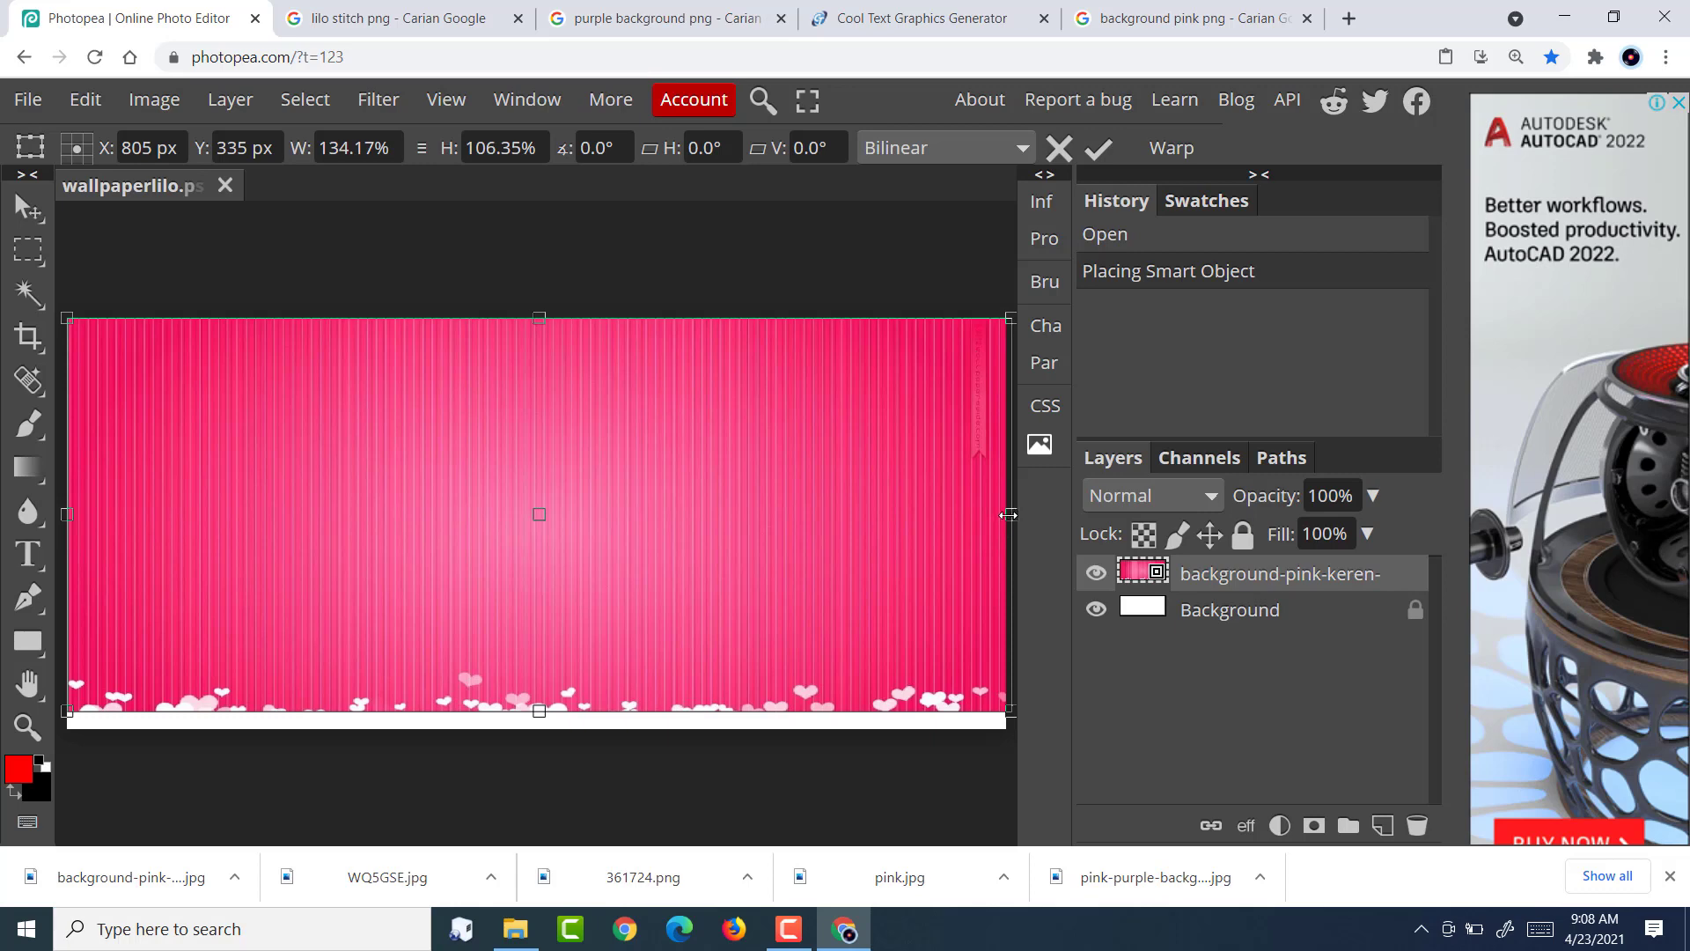
left_click_drag(1009, 514, 1059, 531)
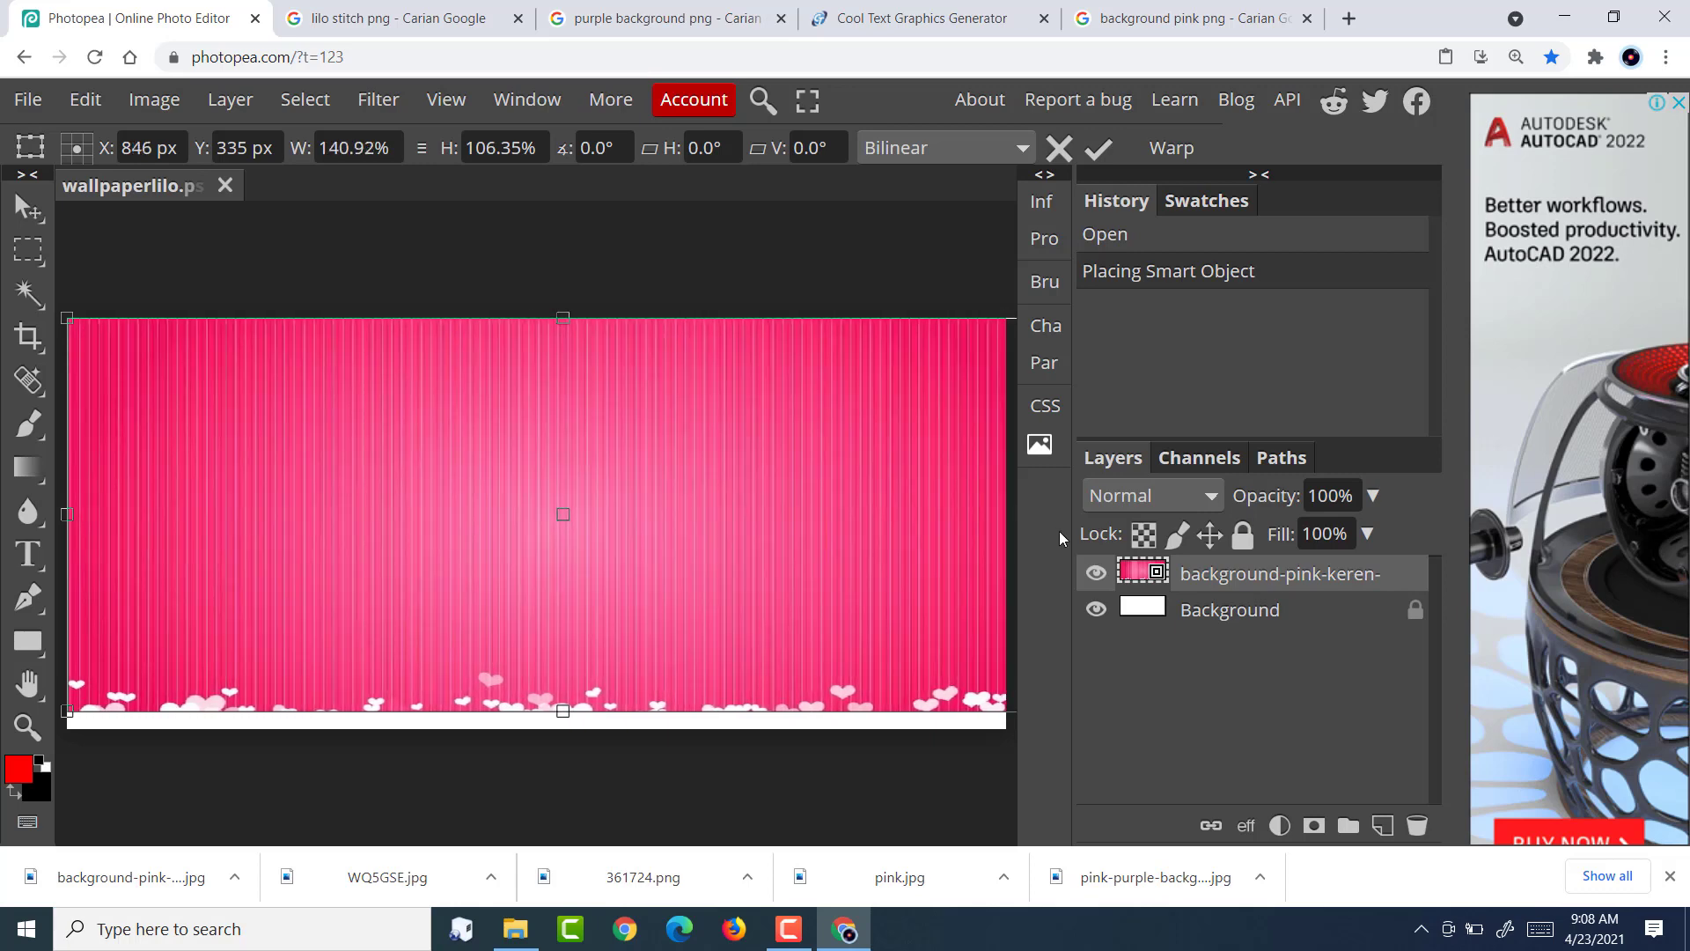
left_click_drag(563, 717, 563, 729)
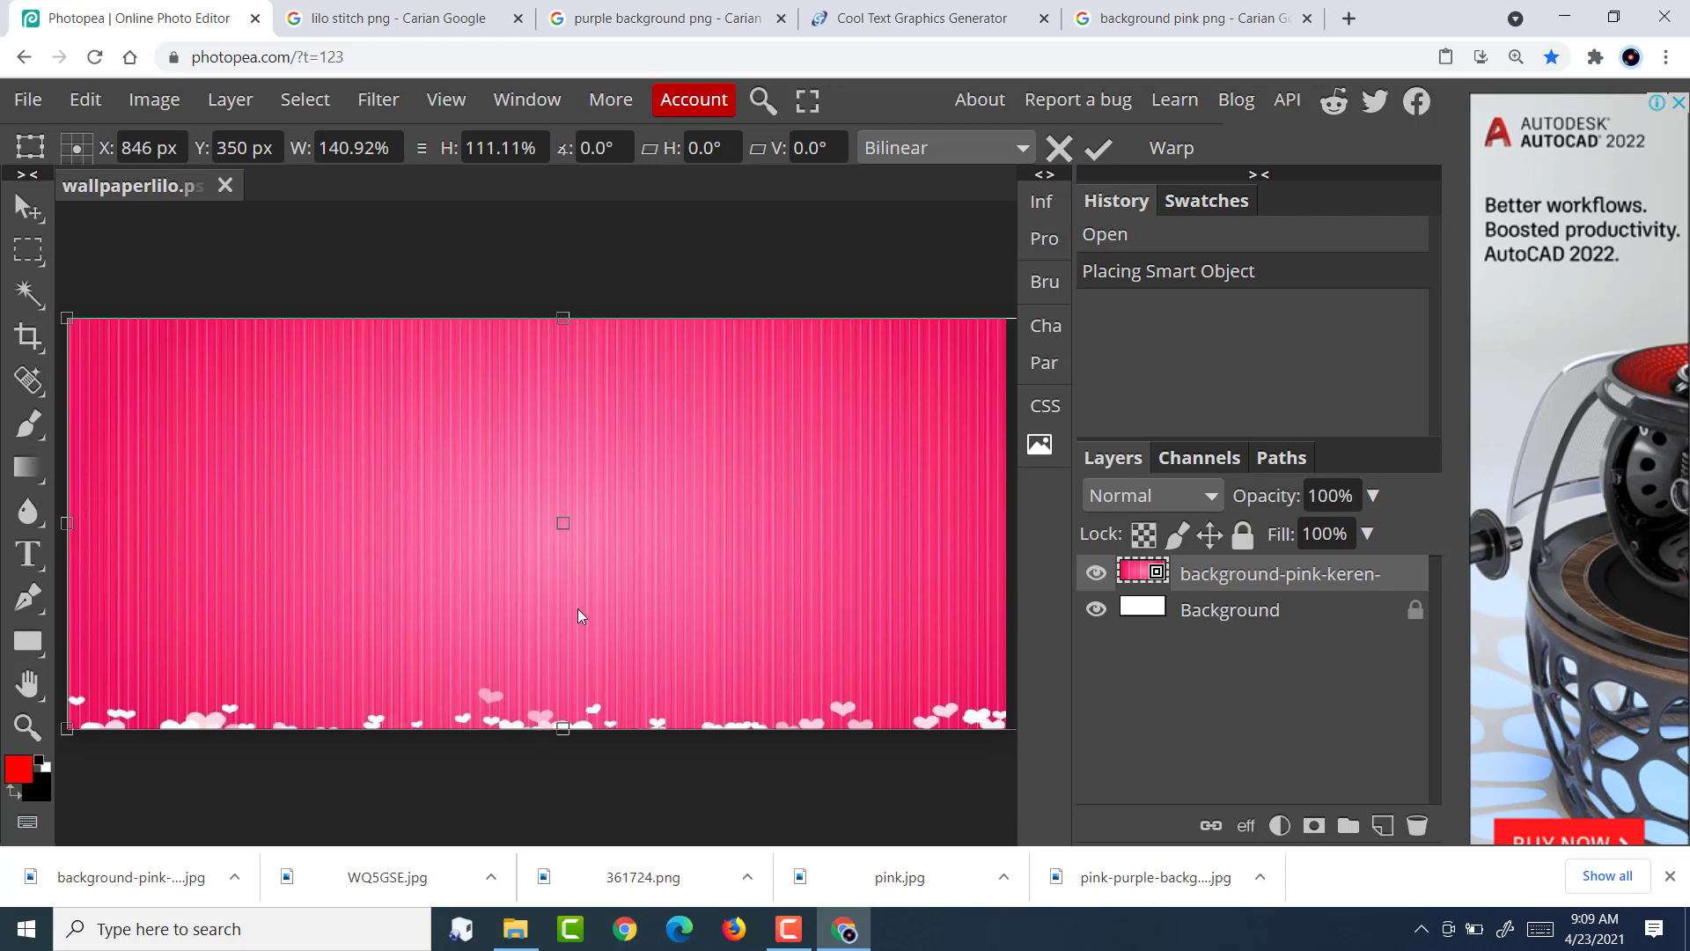
left_click(1098, 152)
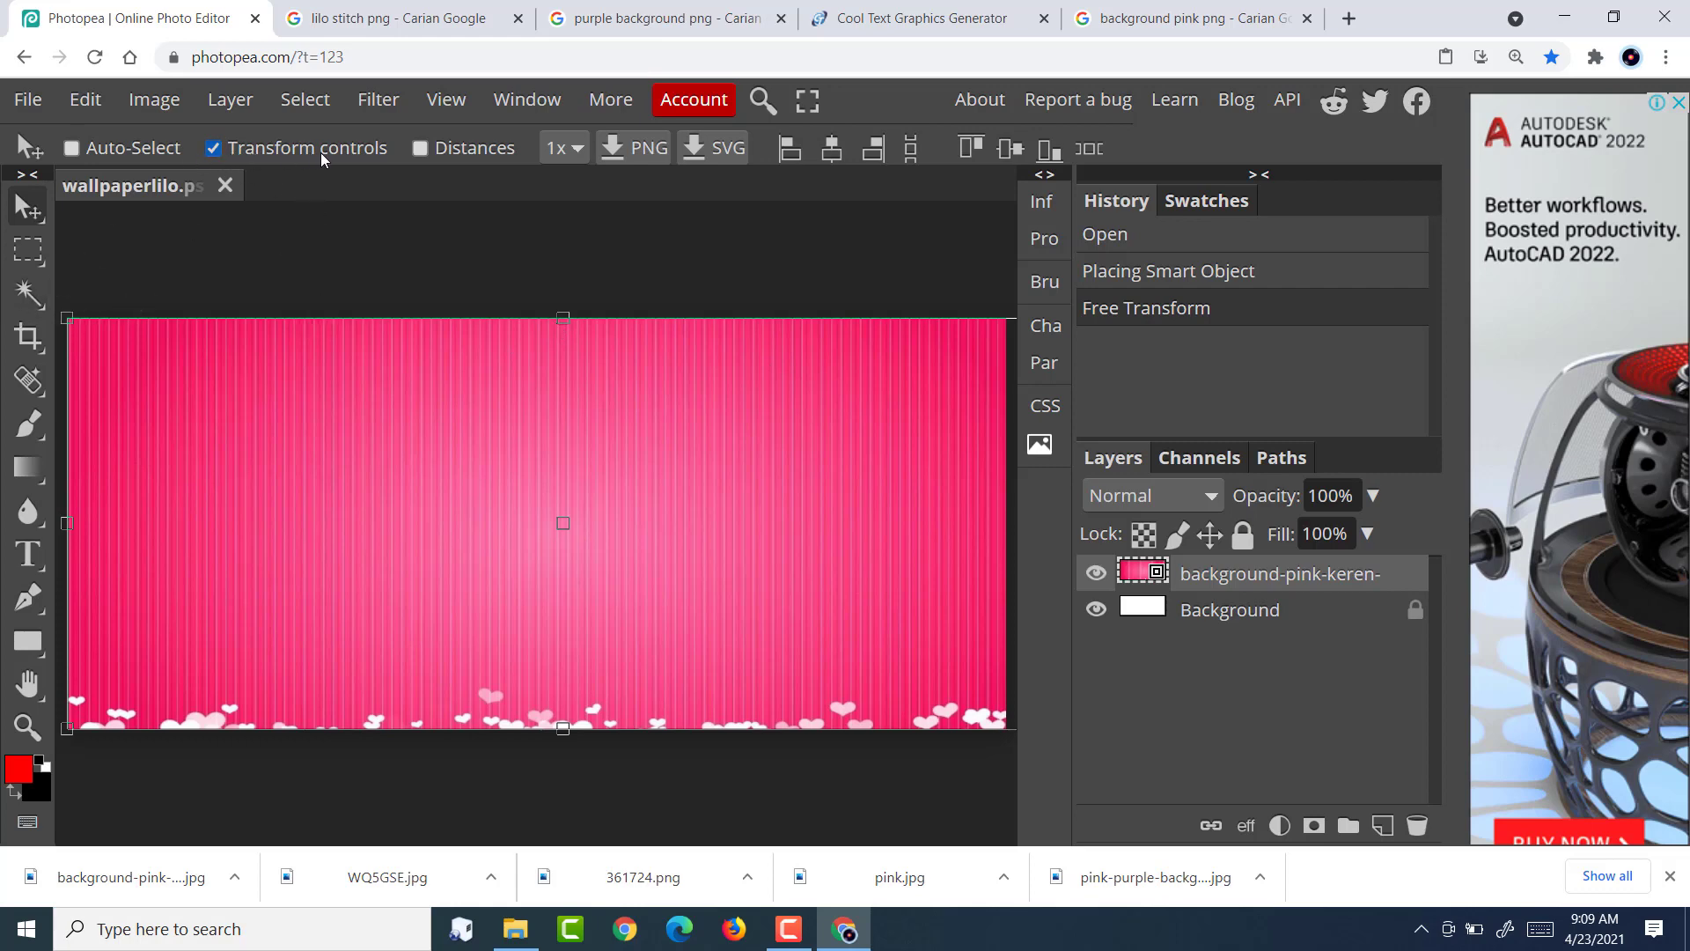
Switch the transform controls off and on again, and close the browser's downloads bar.
left_click(212, 149)
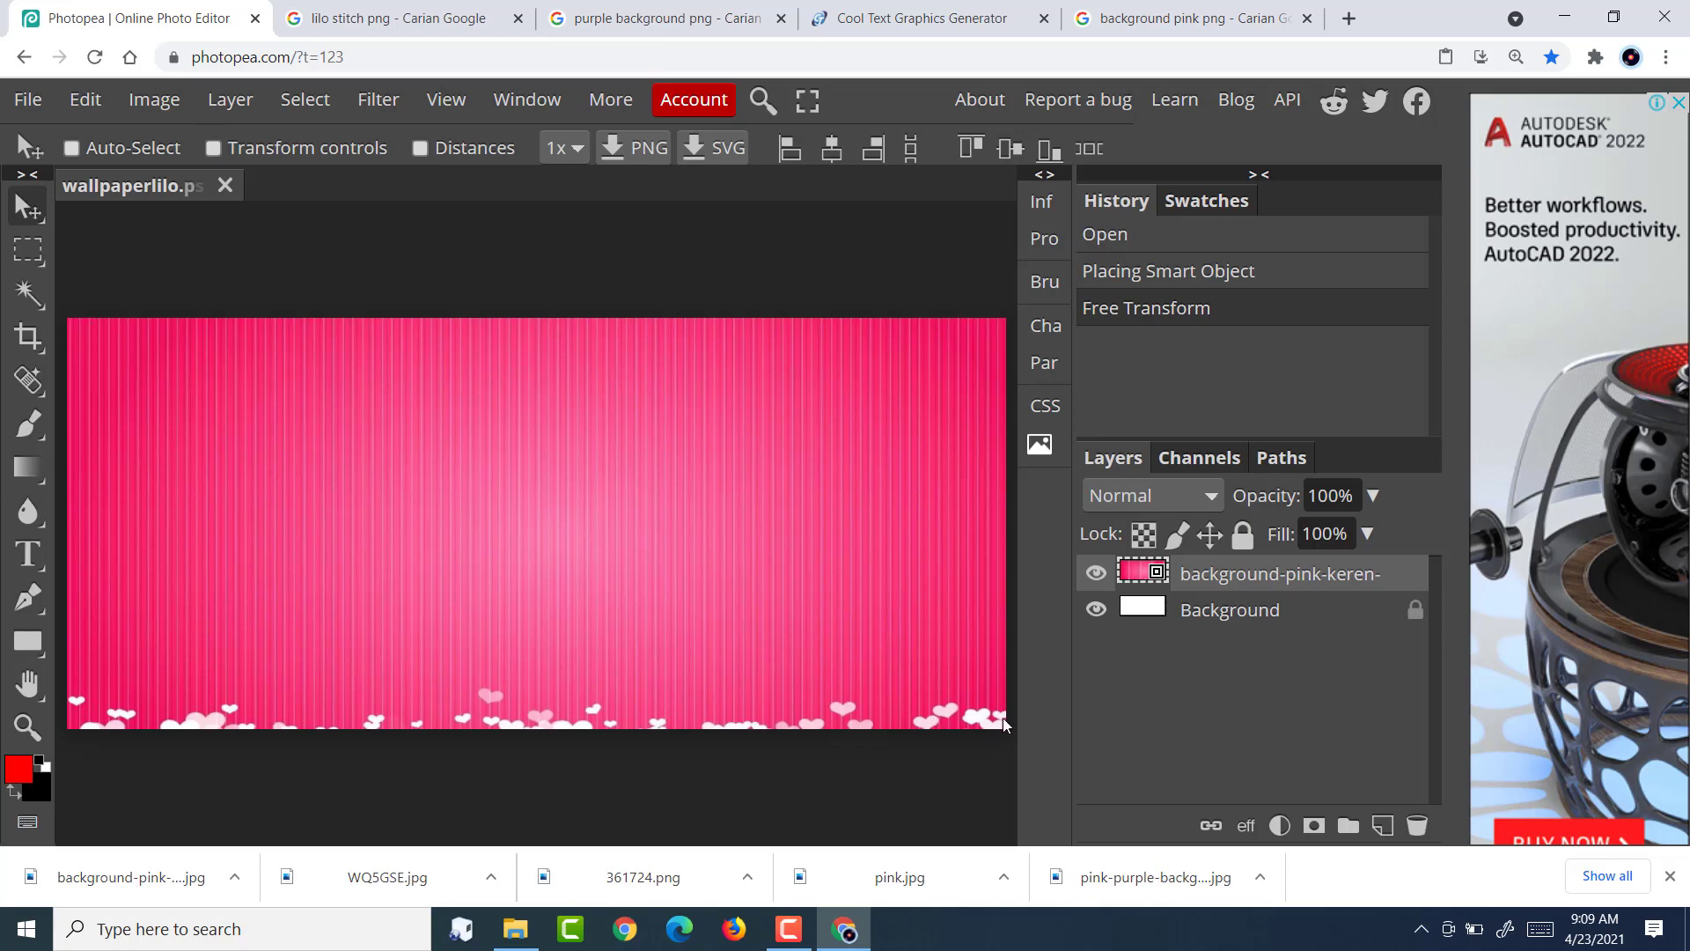
left_click(212, 150)
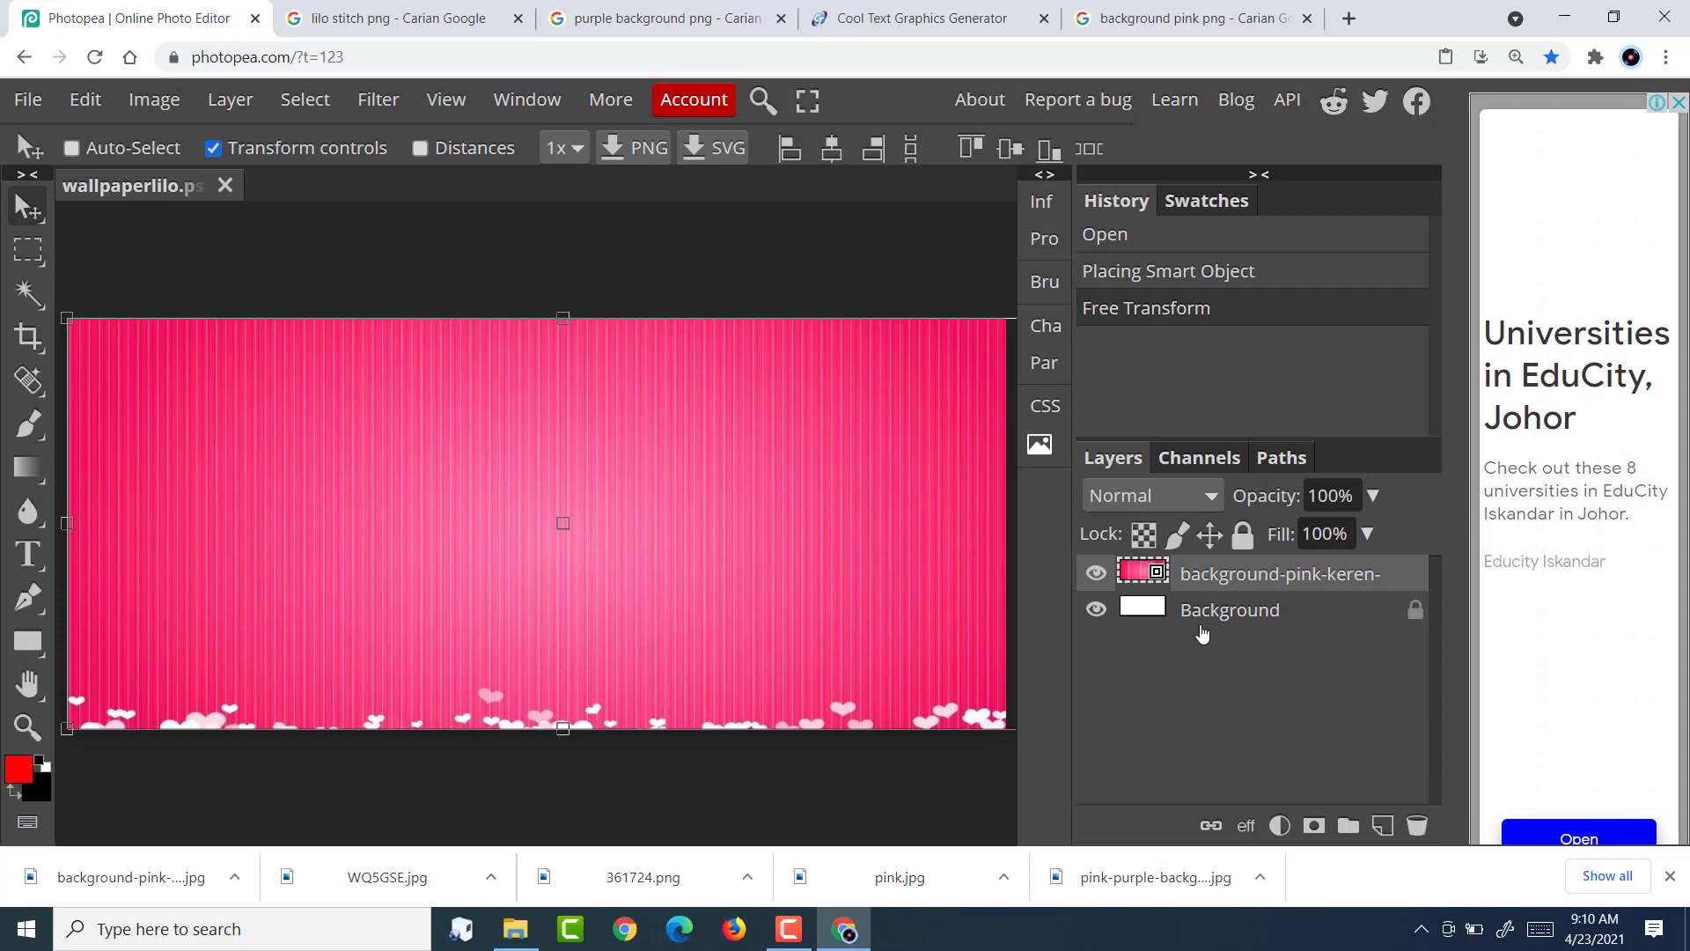
left_click(1669, 875)
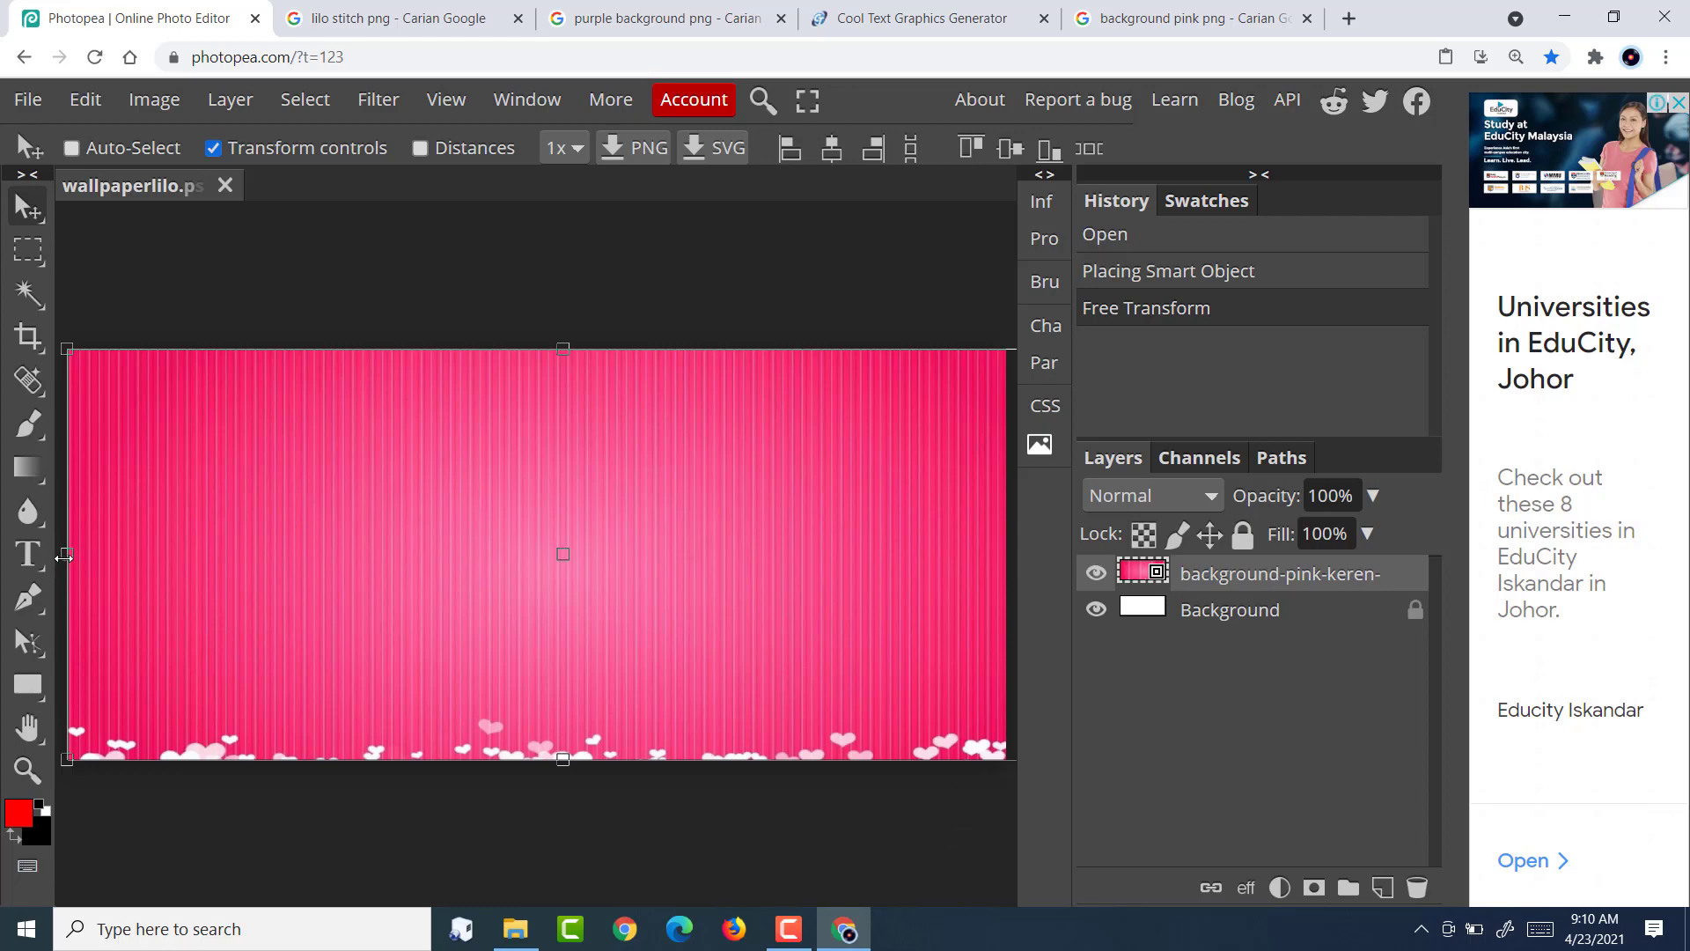
Enlarge the pink background past the canvas's left and upper edges to about 142.58% width and 148.25% height.
left_click_drag(66, 555, 53, 561)
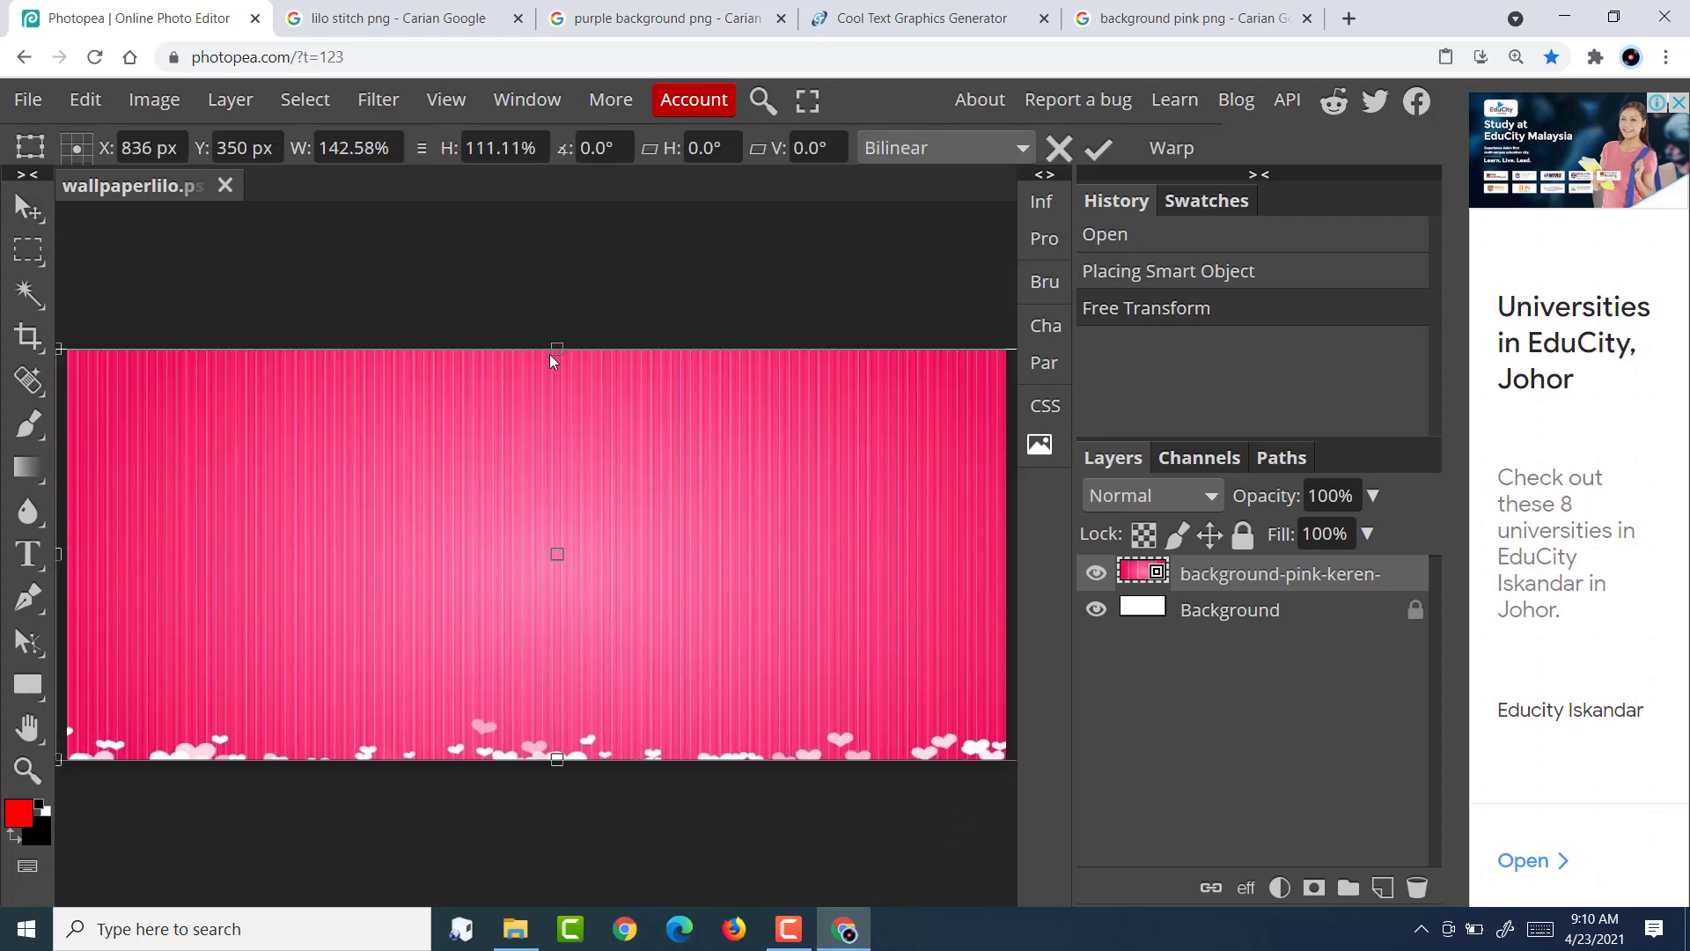
left_click_drag(557, 345, 557, 262)
mouse_move(577, 484)
left_mouse_down()
mouse_move(578, 463)
mouse_move(576, 484)
left_mouse_up()
left_click_drag(560, 263, 555, 211)
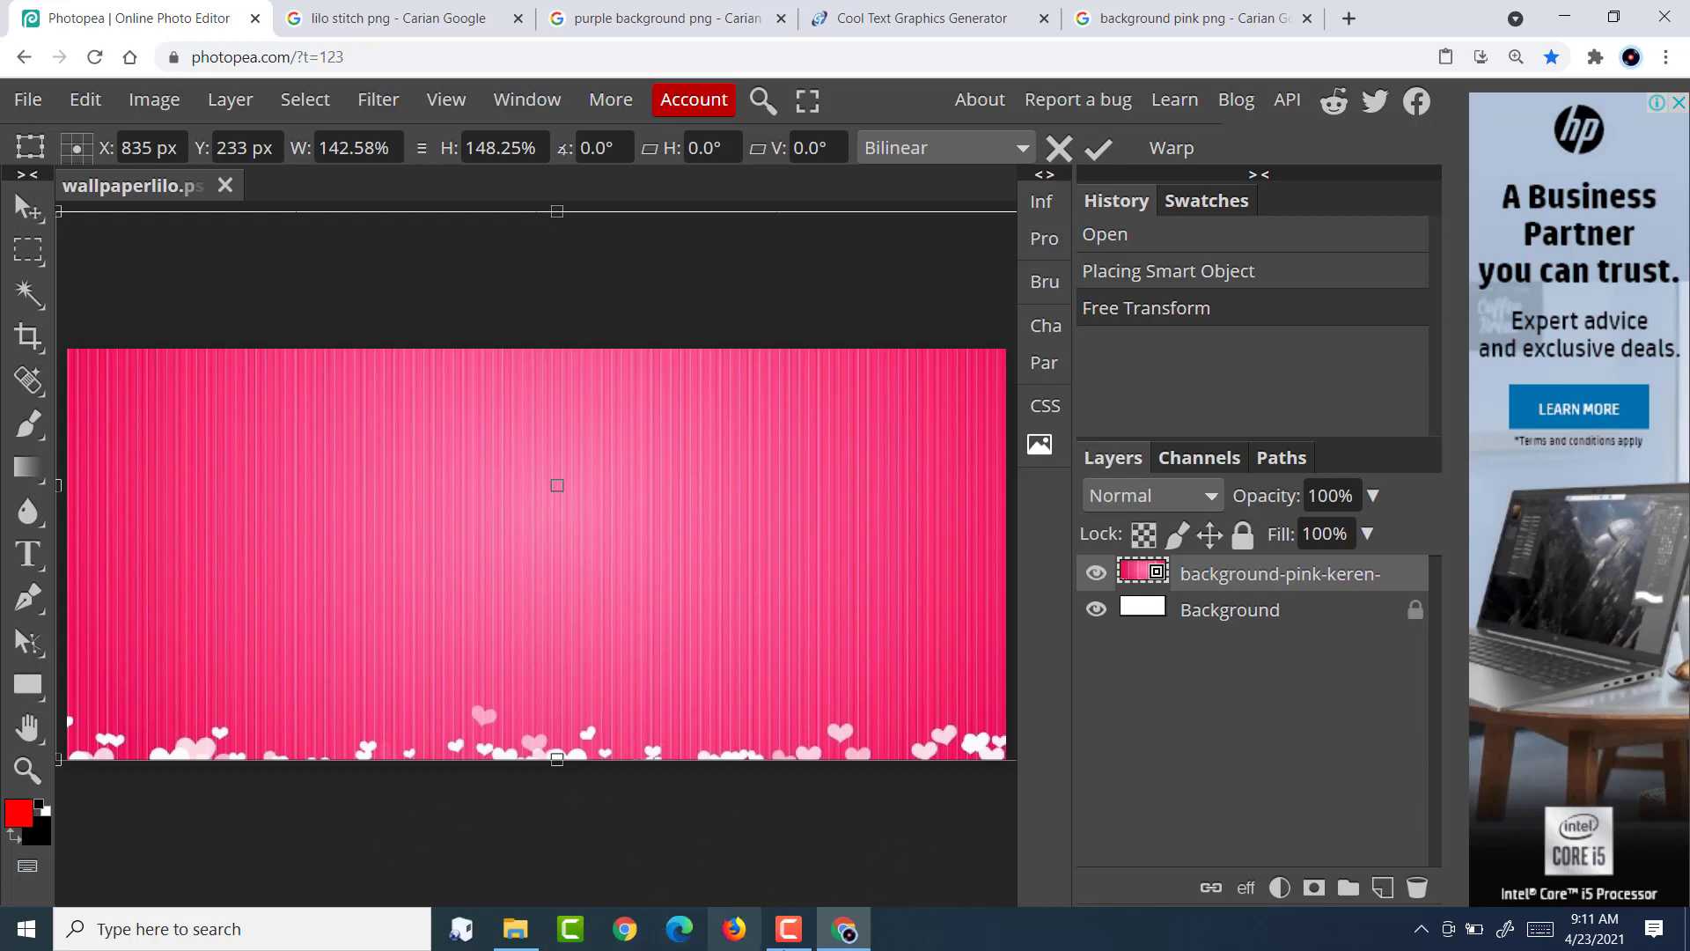
Place the sitting Stitch with a heart, pngguru.com(30).png from D:\GMBR BAHAN\LILONSTITCH, in the lower-left area of the canvas.
left_click(498, 925)
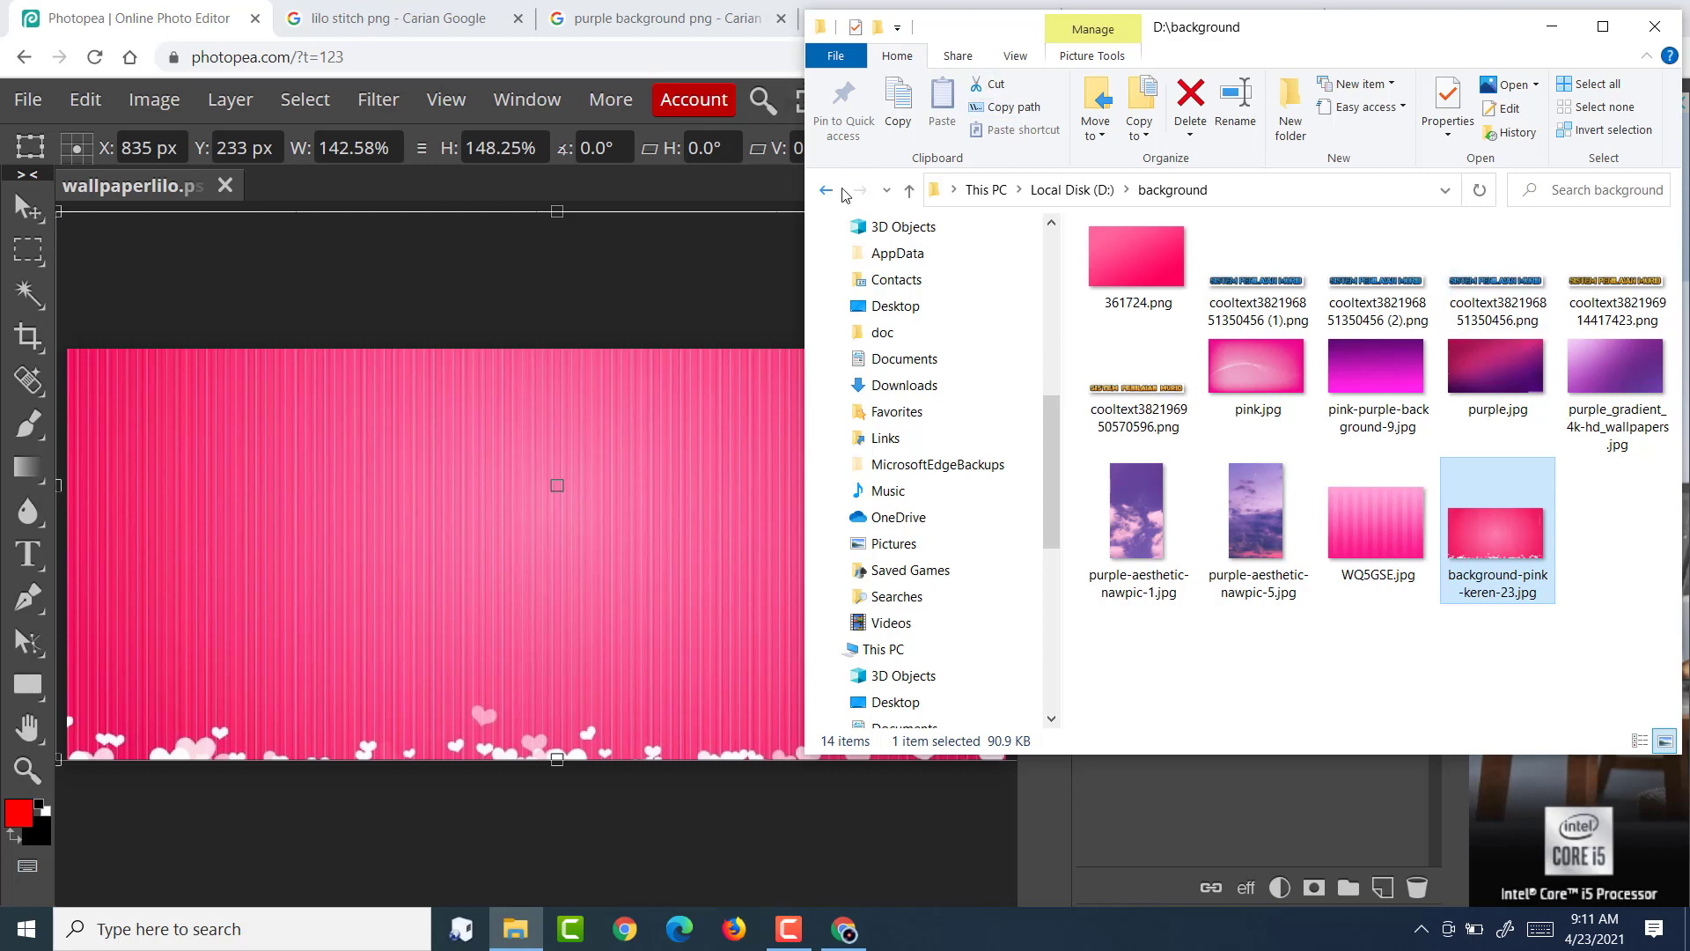
left_click(1072, 191)
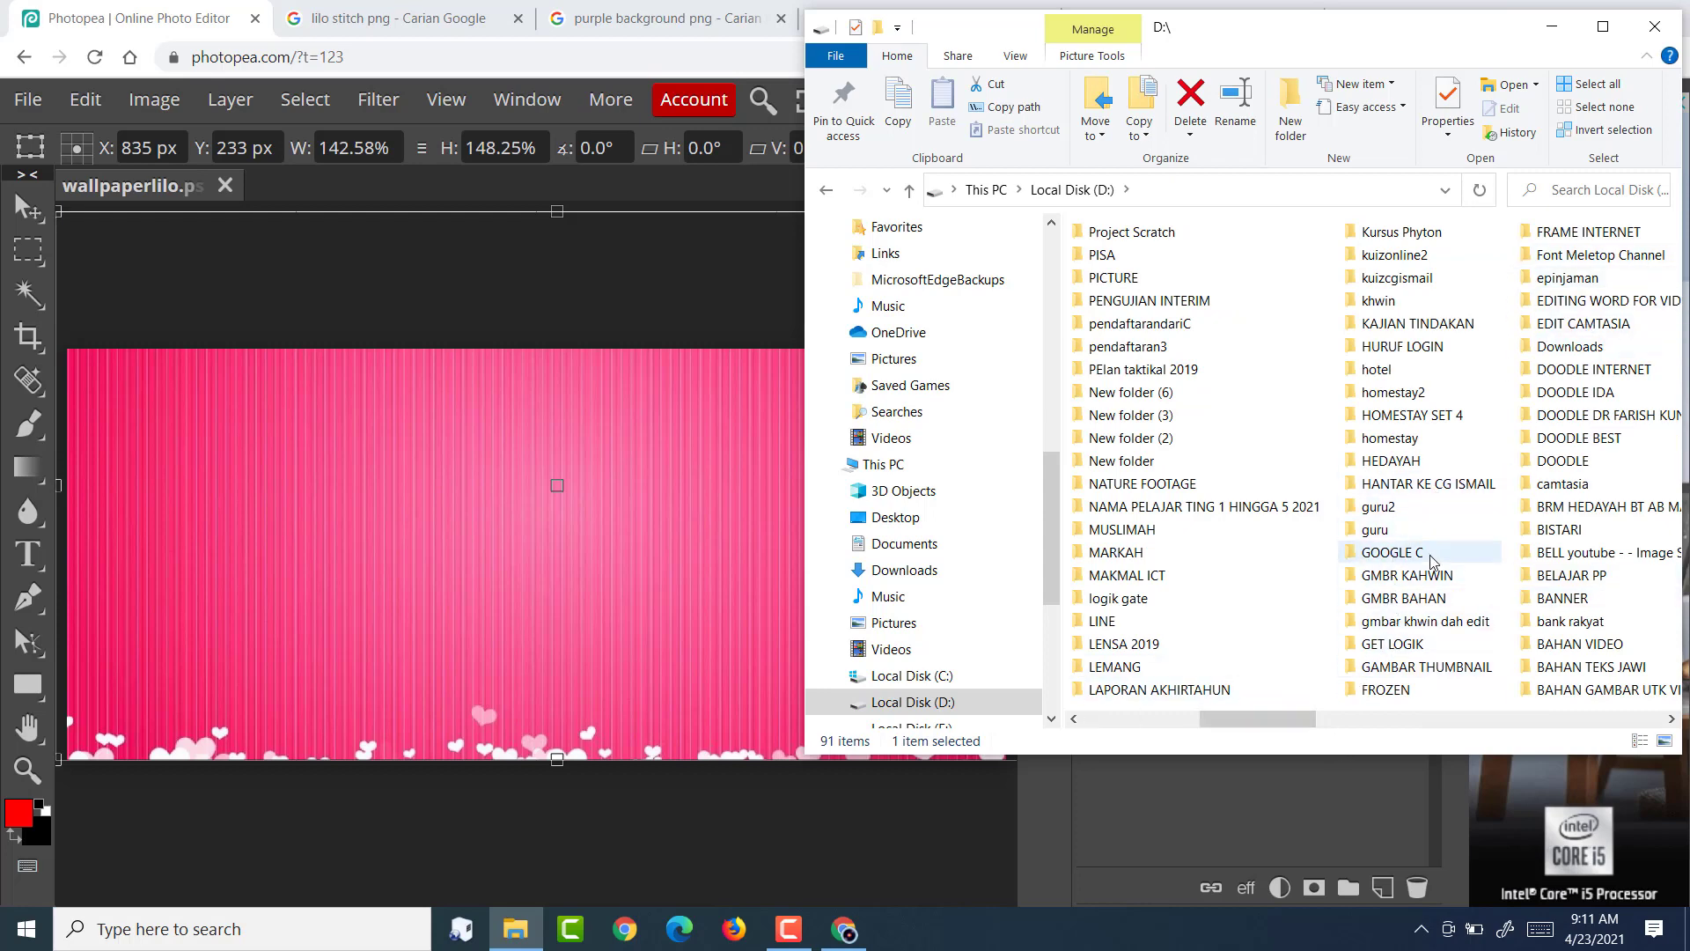
double_click(1401, 598)
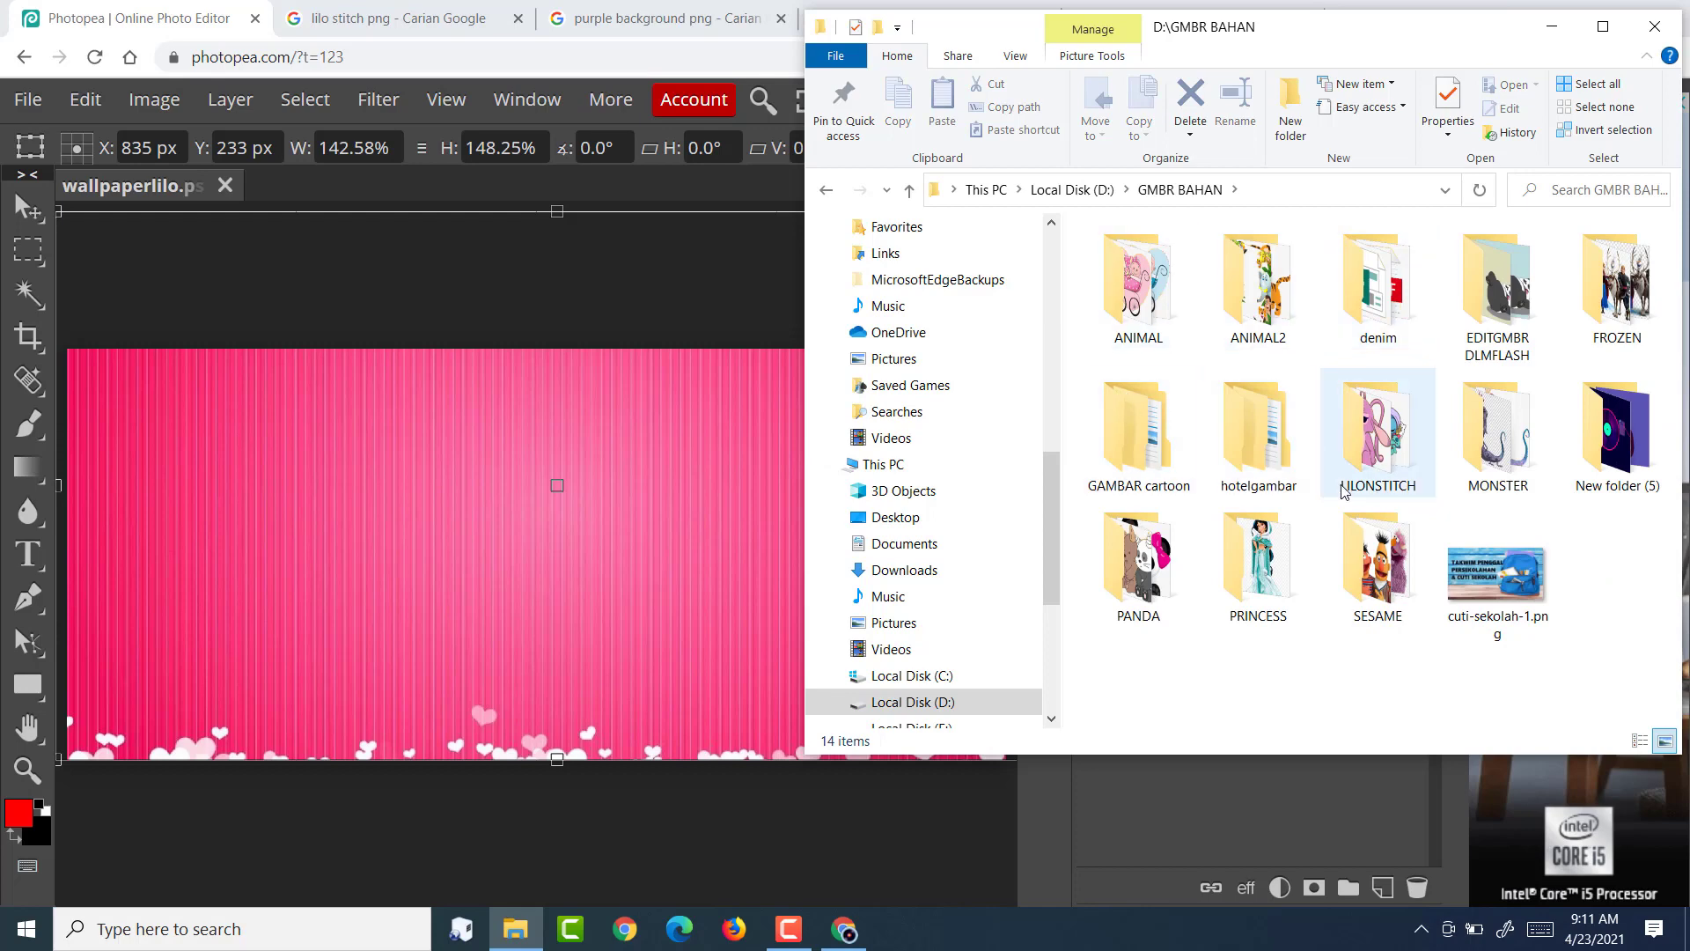
double_click(1378, 466)
scroll(1388, 440, "down", 5)
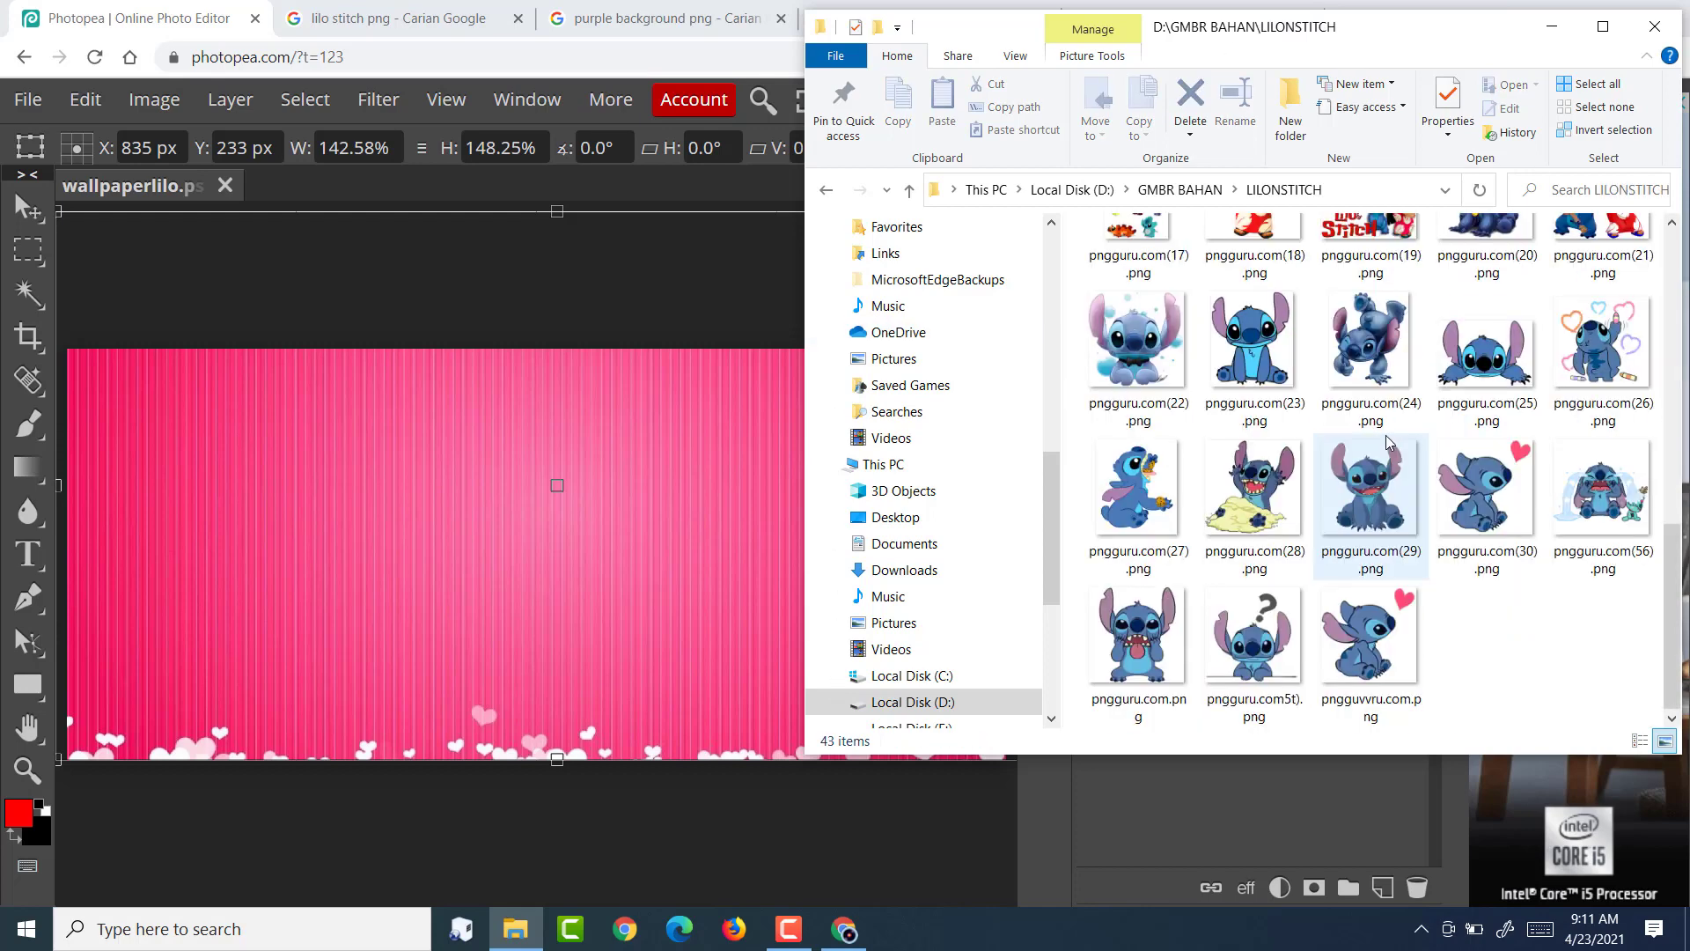
scroll(1368, 533, "up", 2)
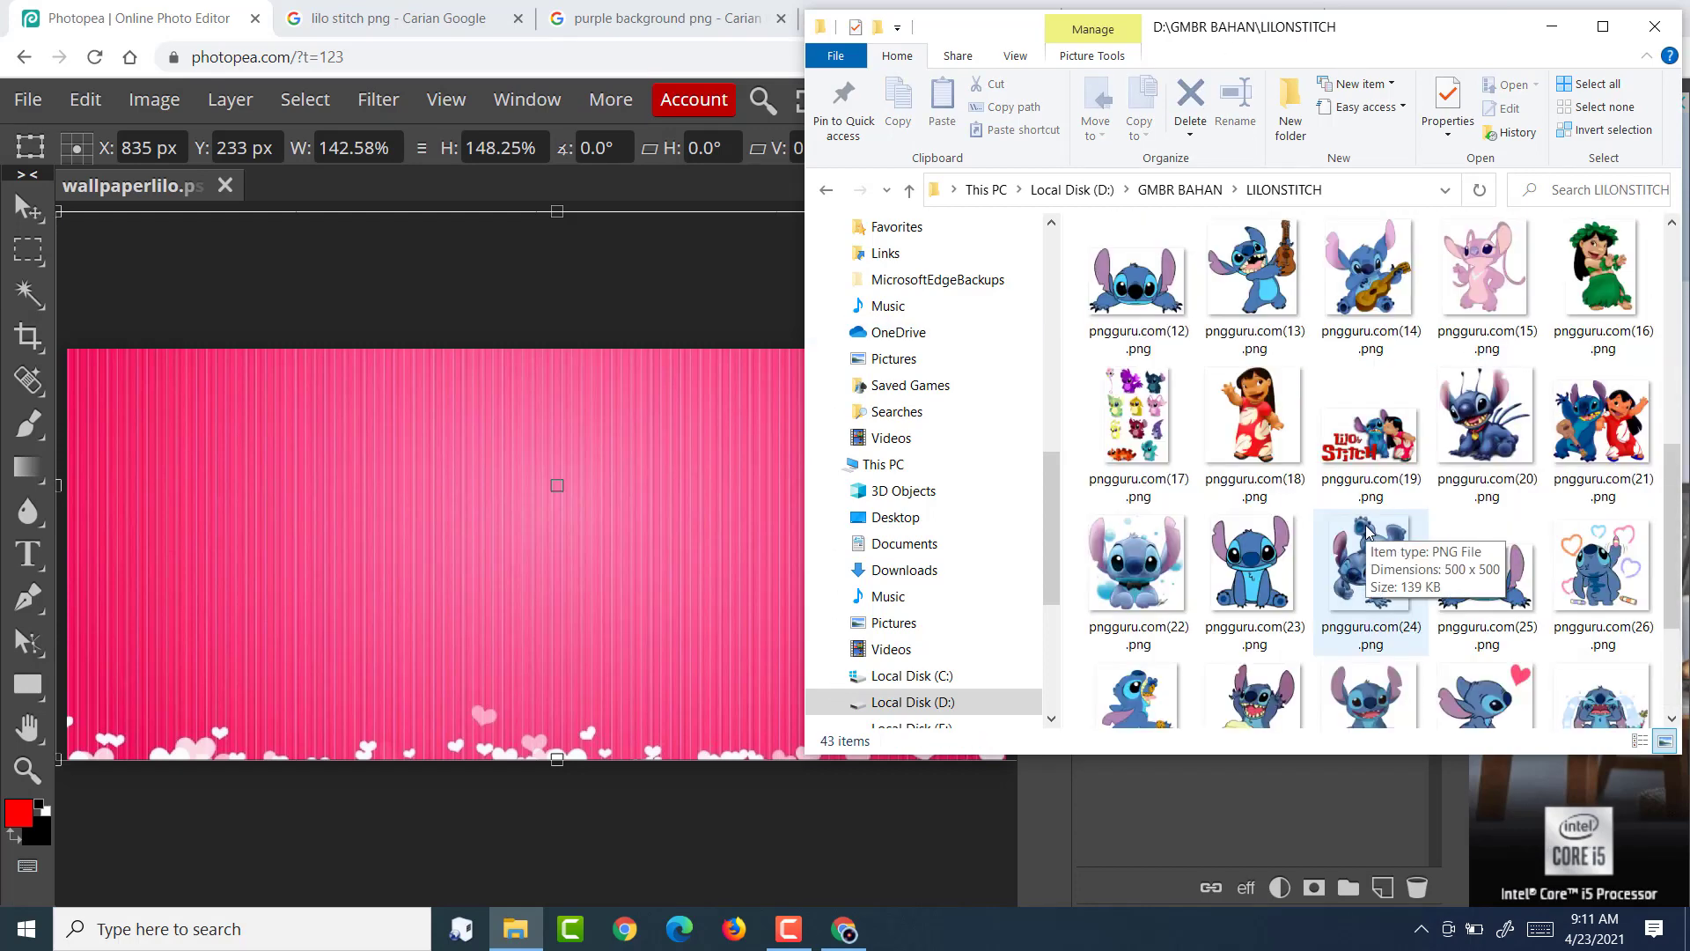
scroll(1368, 532, "down", 2)
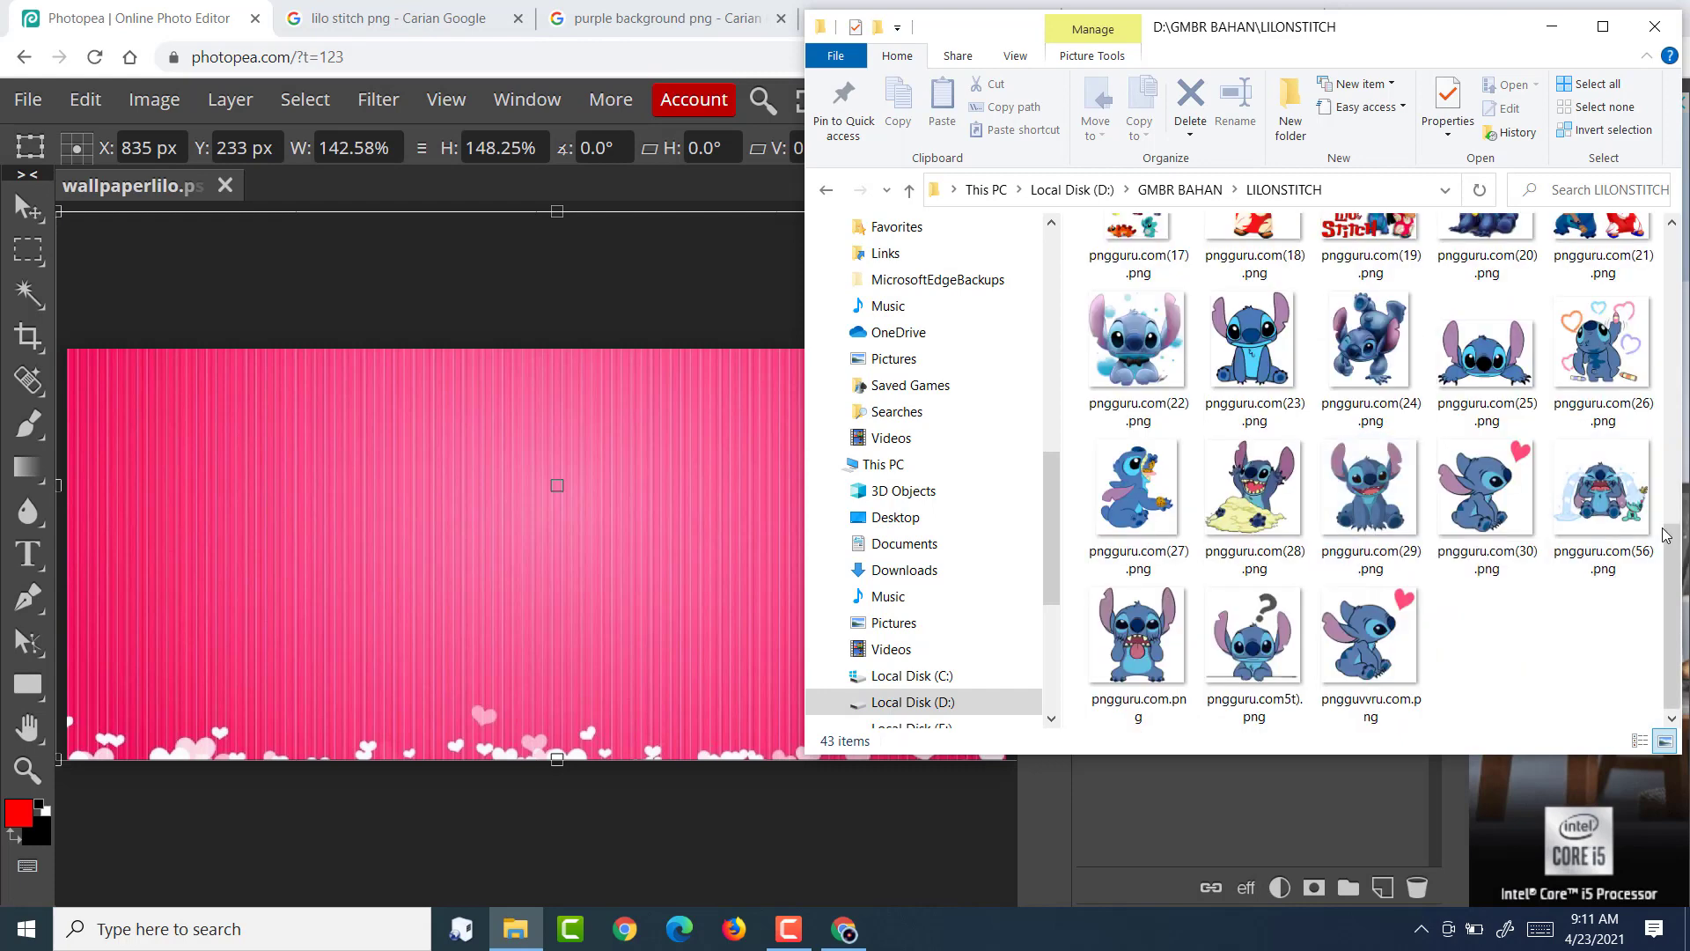
left_click_drag(1487, 497, 212, 666)
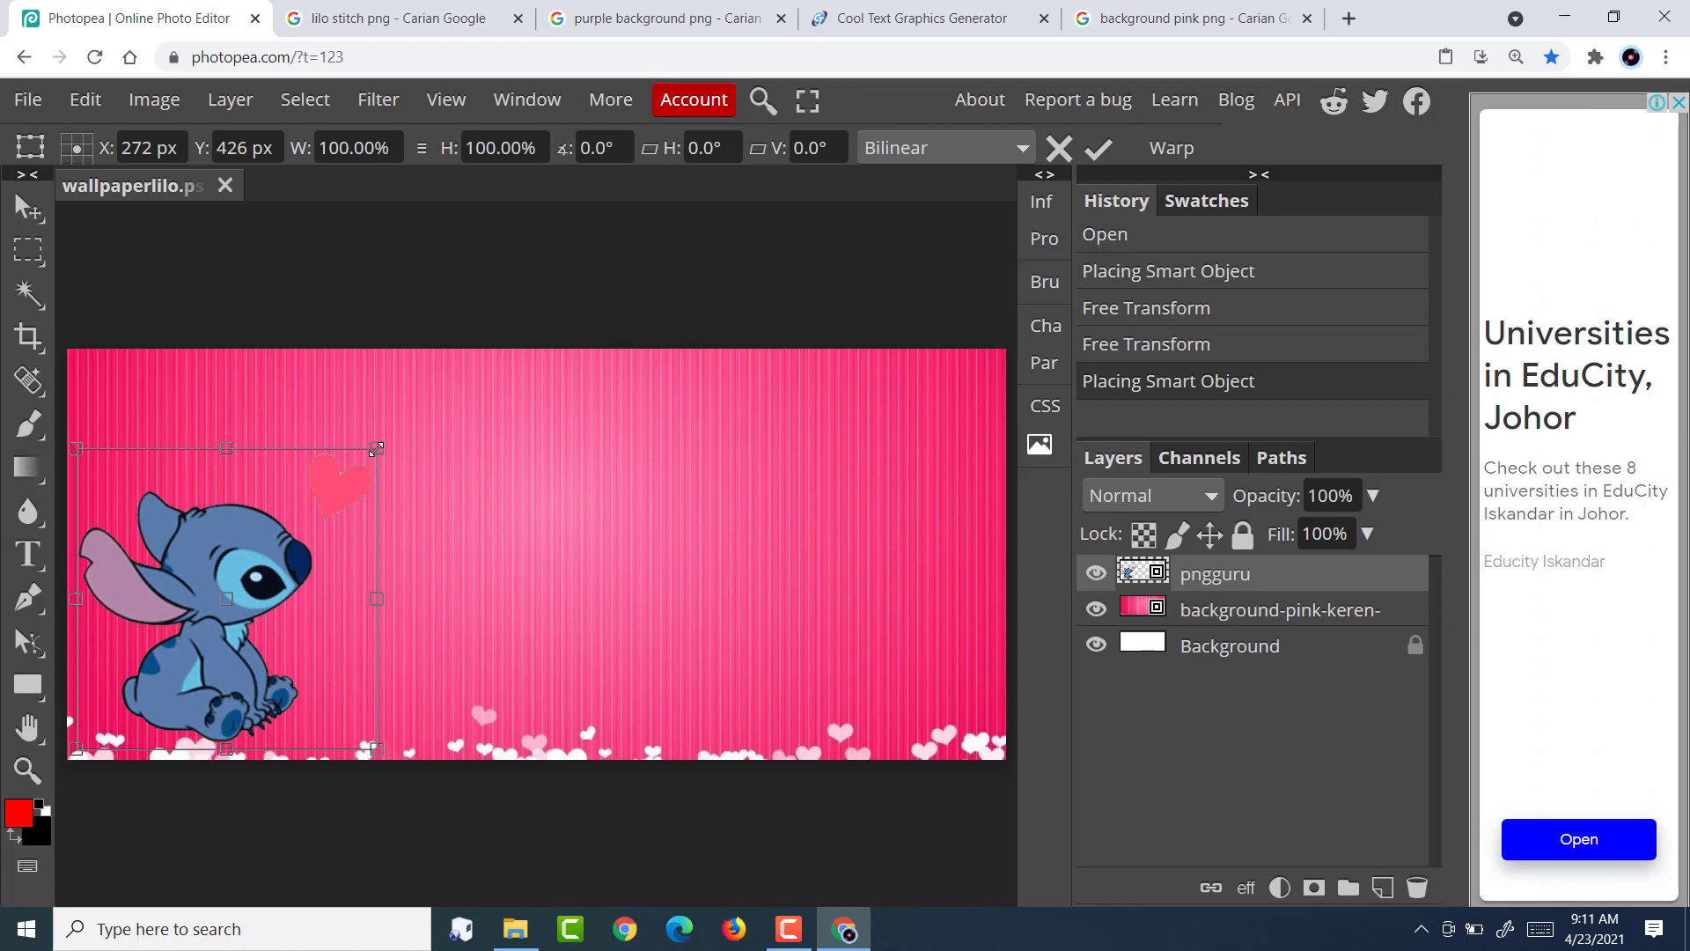
Shrink the sitting Stitch to about 76.76% width and 84.38% height and nudge it slightly inward from the canvas's left edge.
left_click_drag(375, 448, 306, 495)
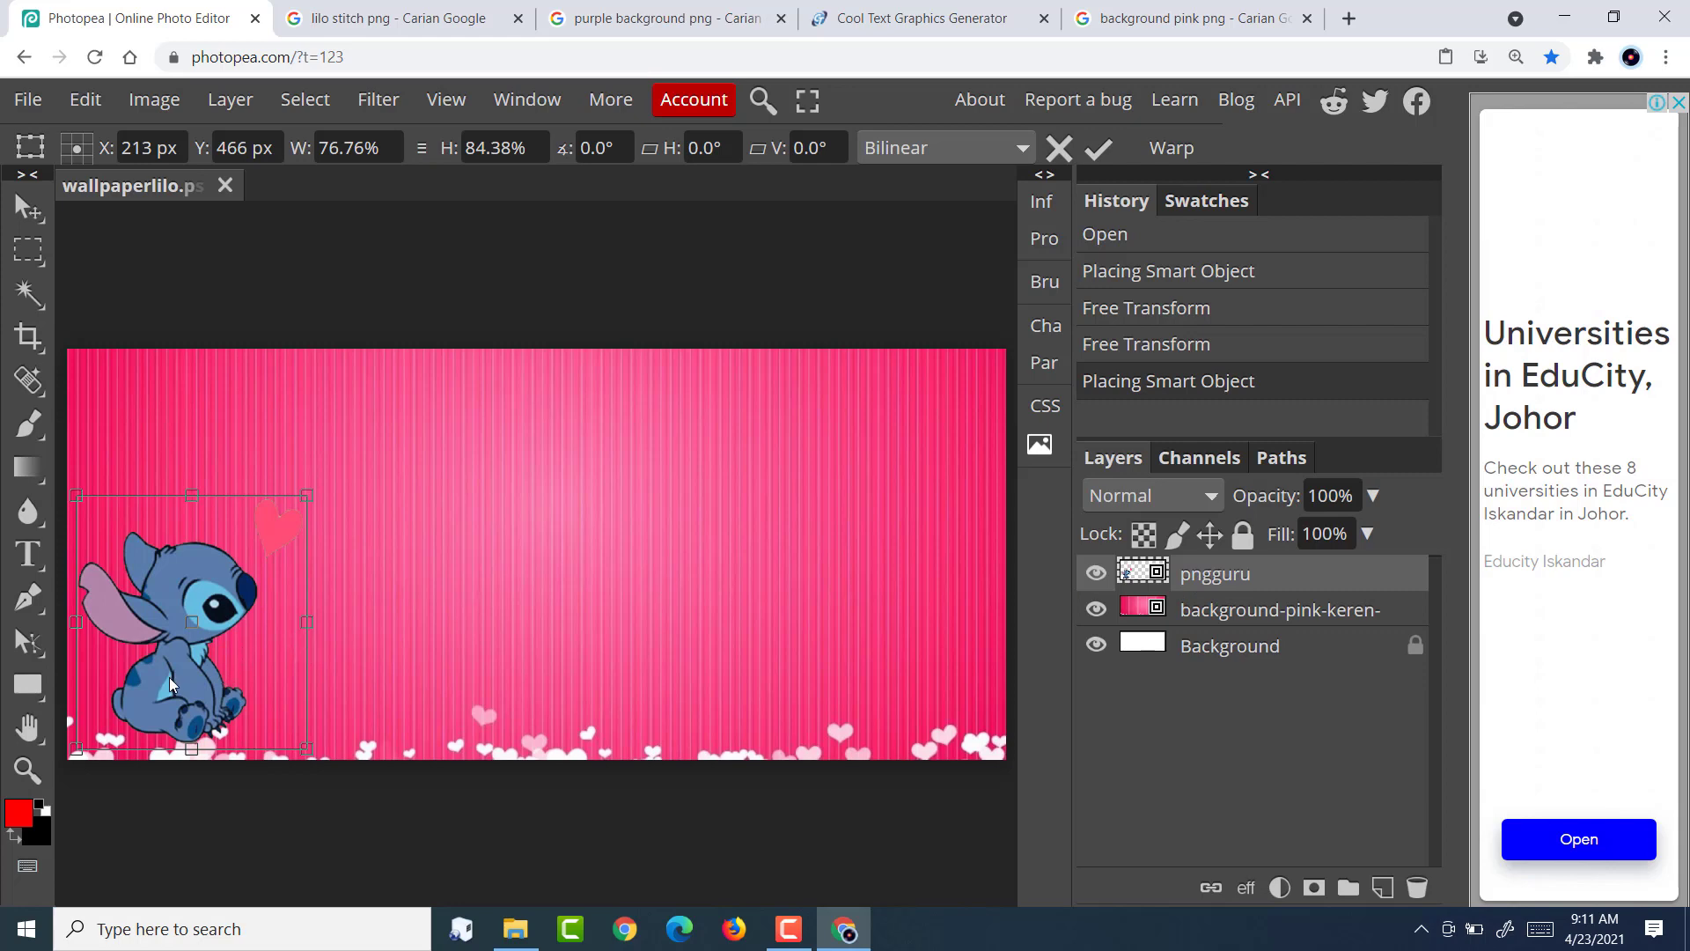
left_click_drag(170, 685, 179, 689)
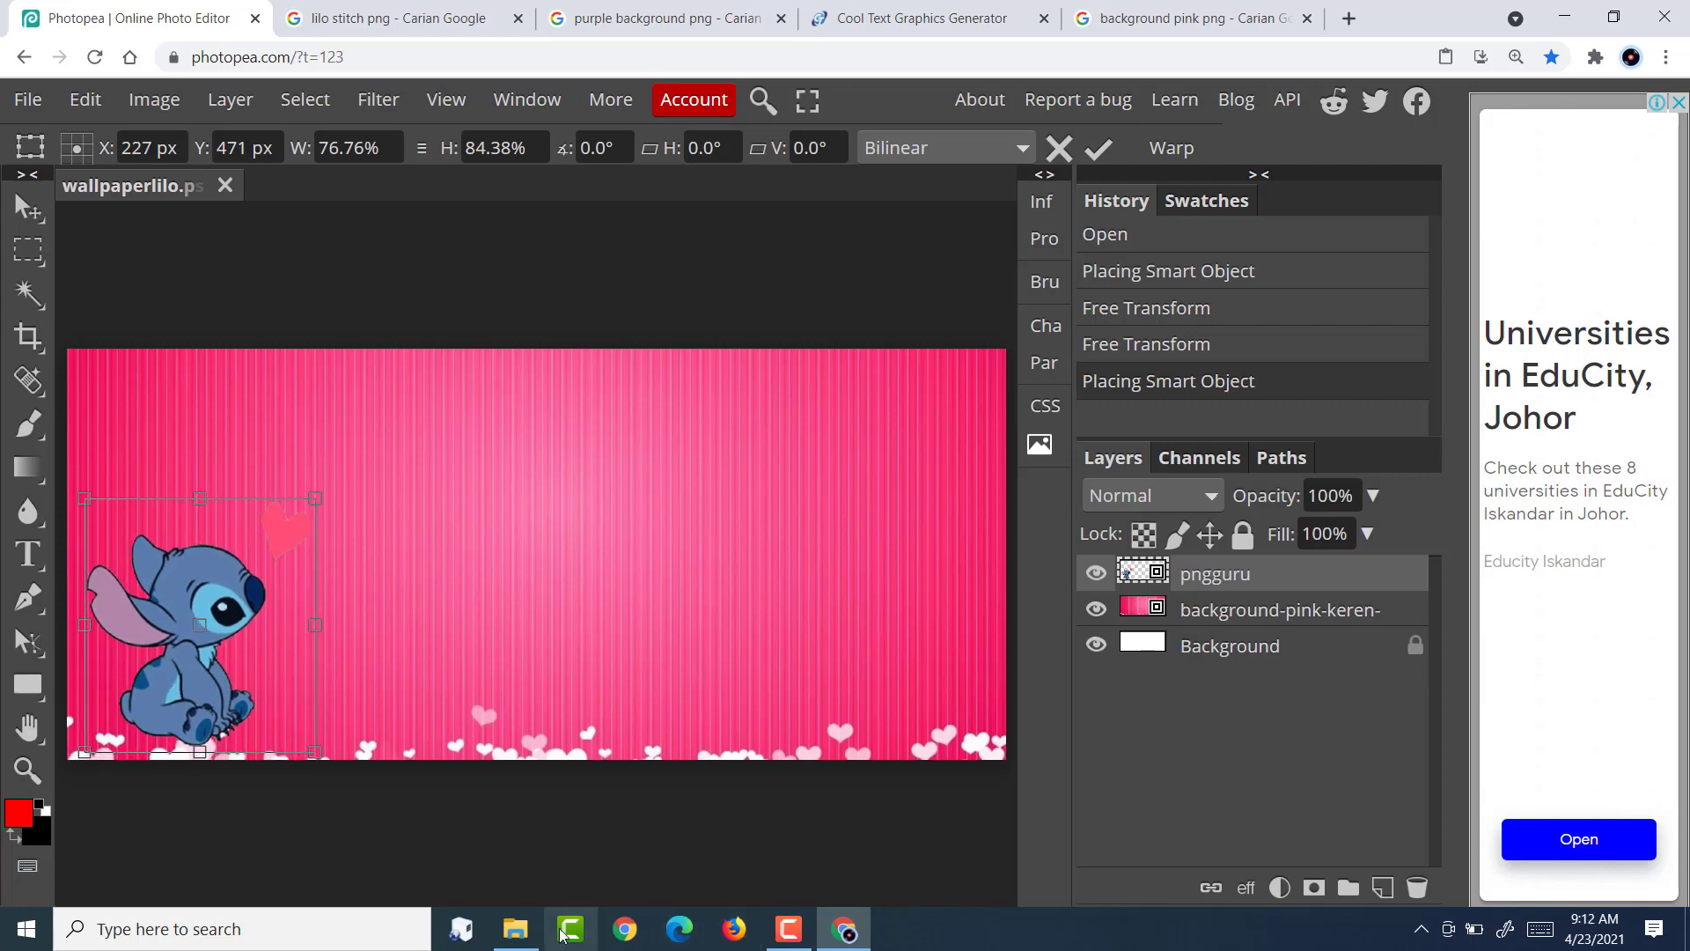
Place the hula-dancing Lilo, pngguru.com(16).png from D:\GMBR BAHAN\LILONSTITCH, on the canvas.
left_click(519, 931)
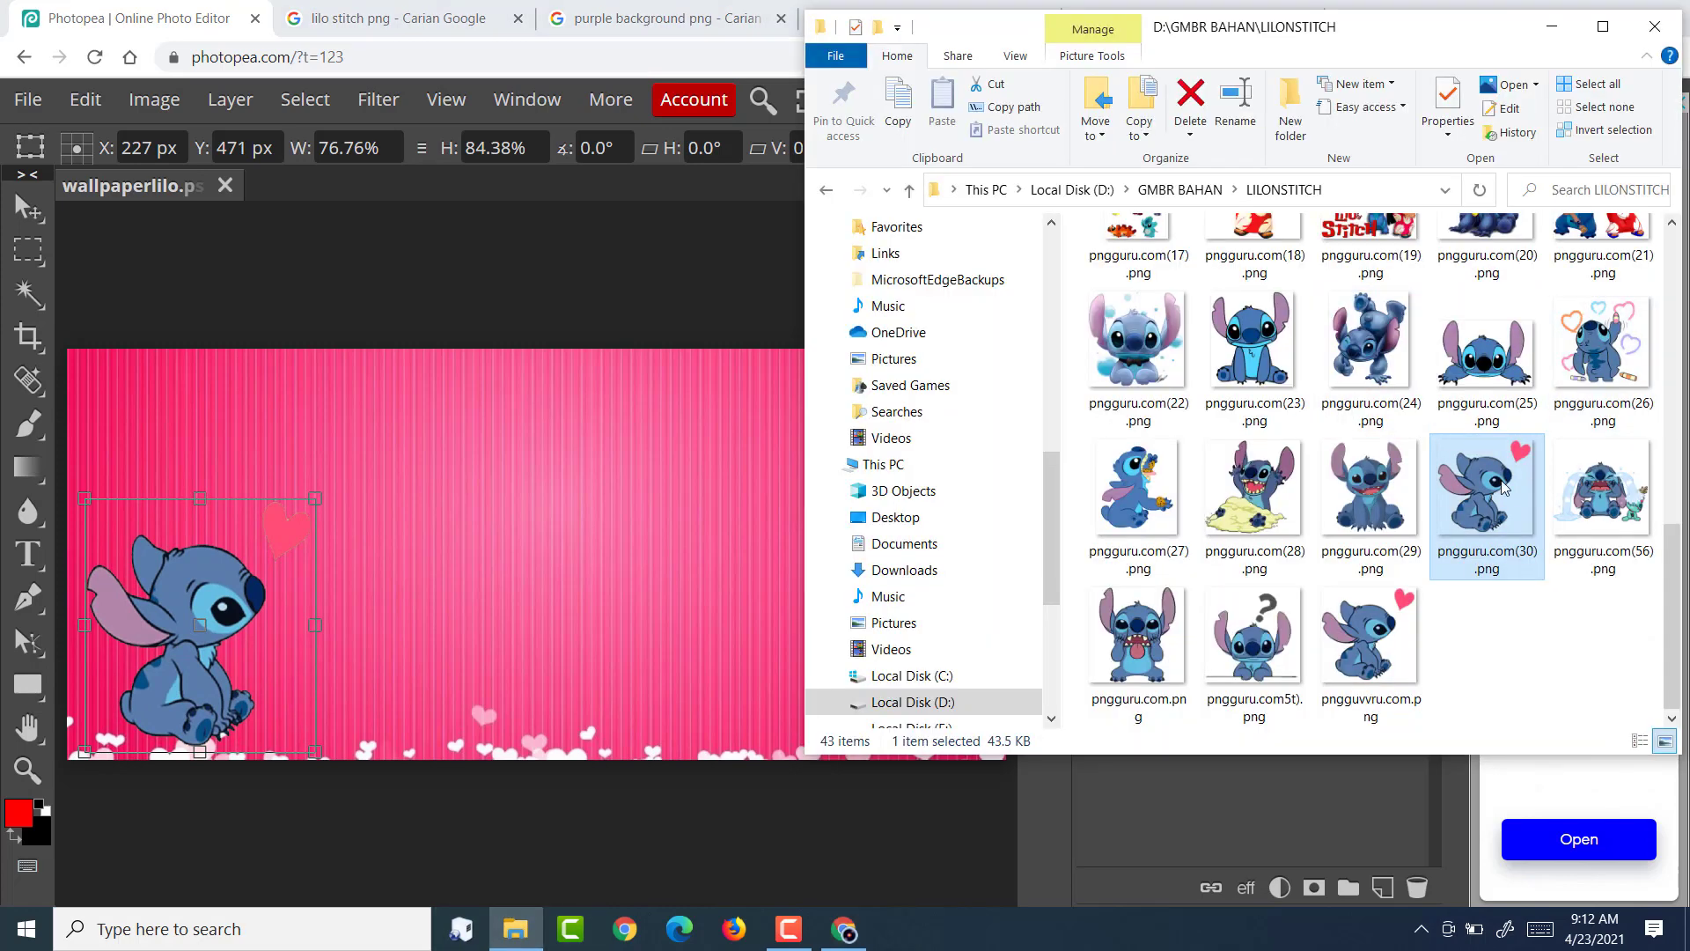
scroll(1505, 478, "up", 2)
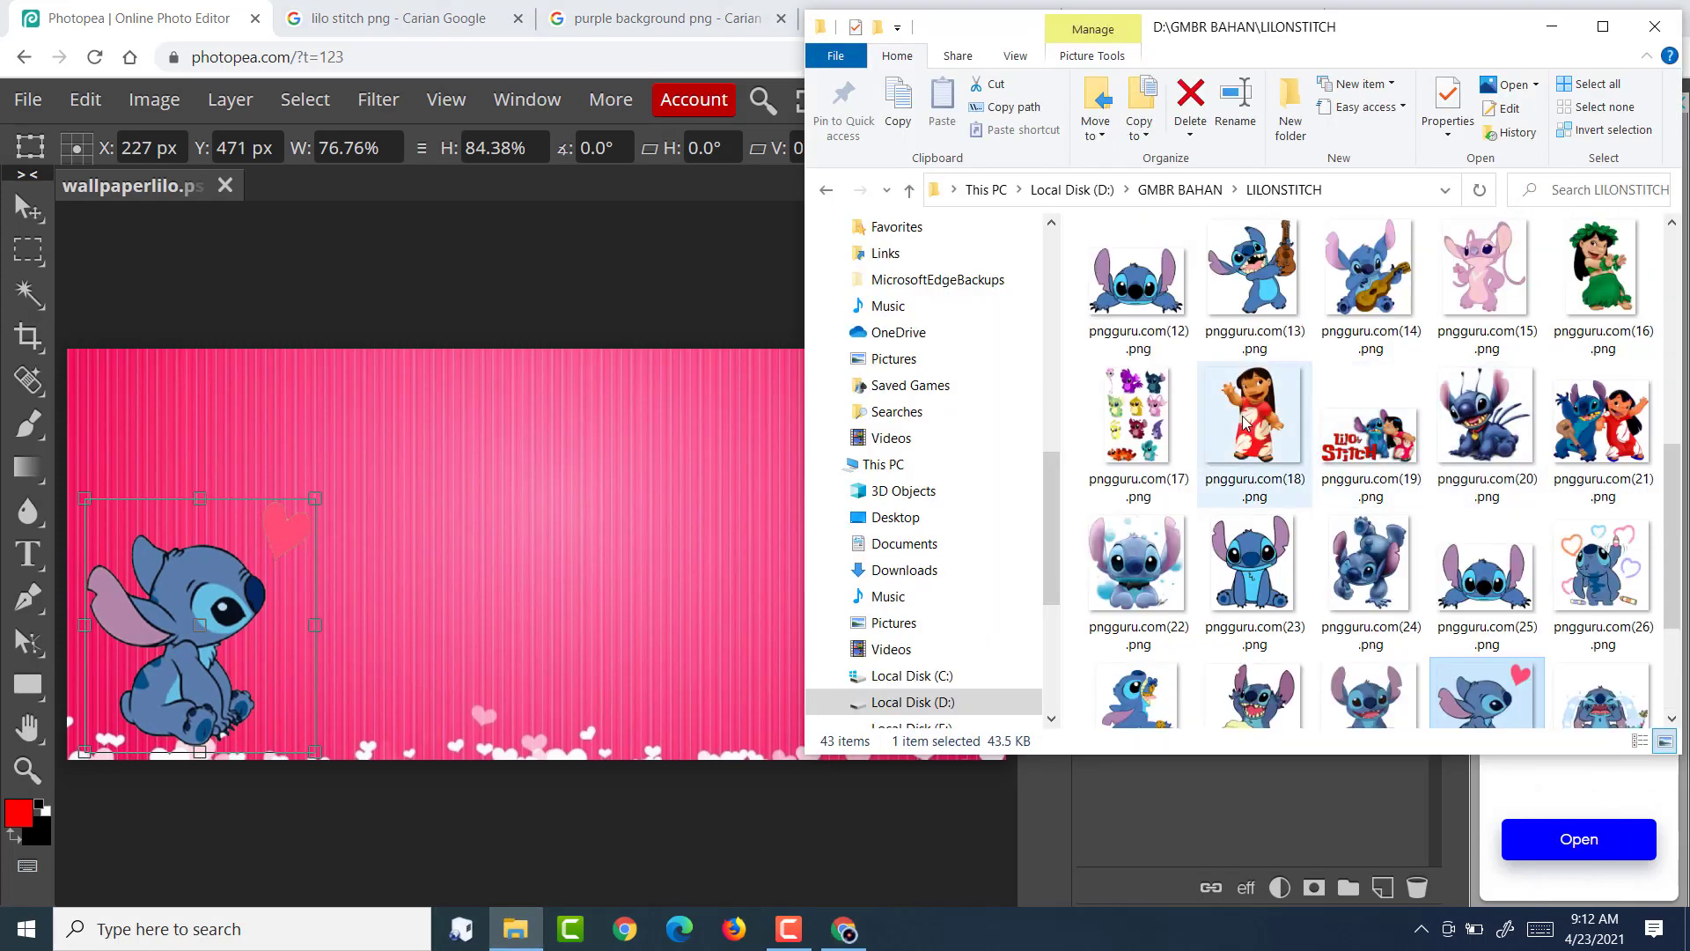
left_click_drag(1600, 299, 679, 638)
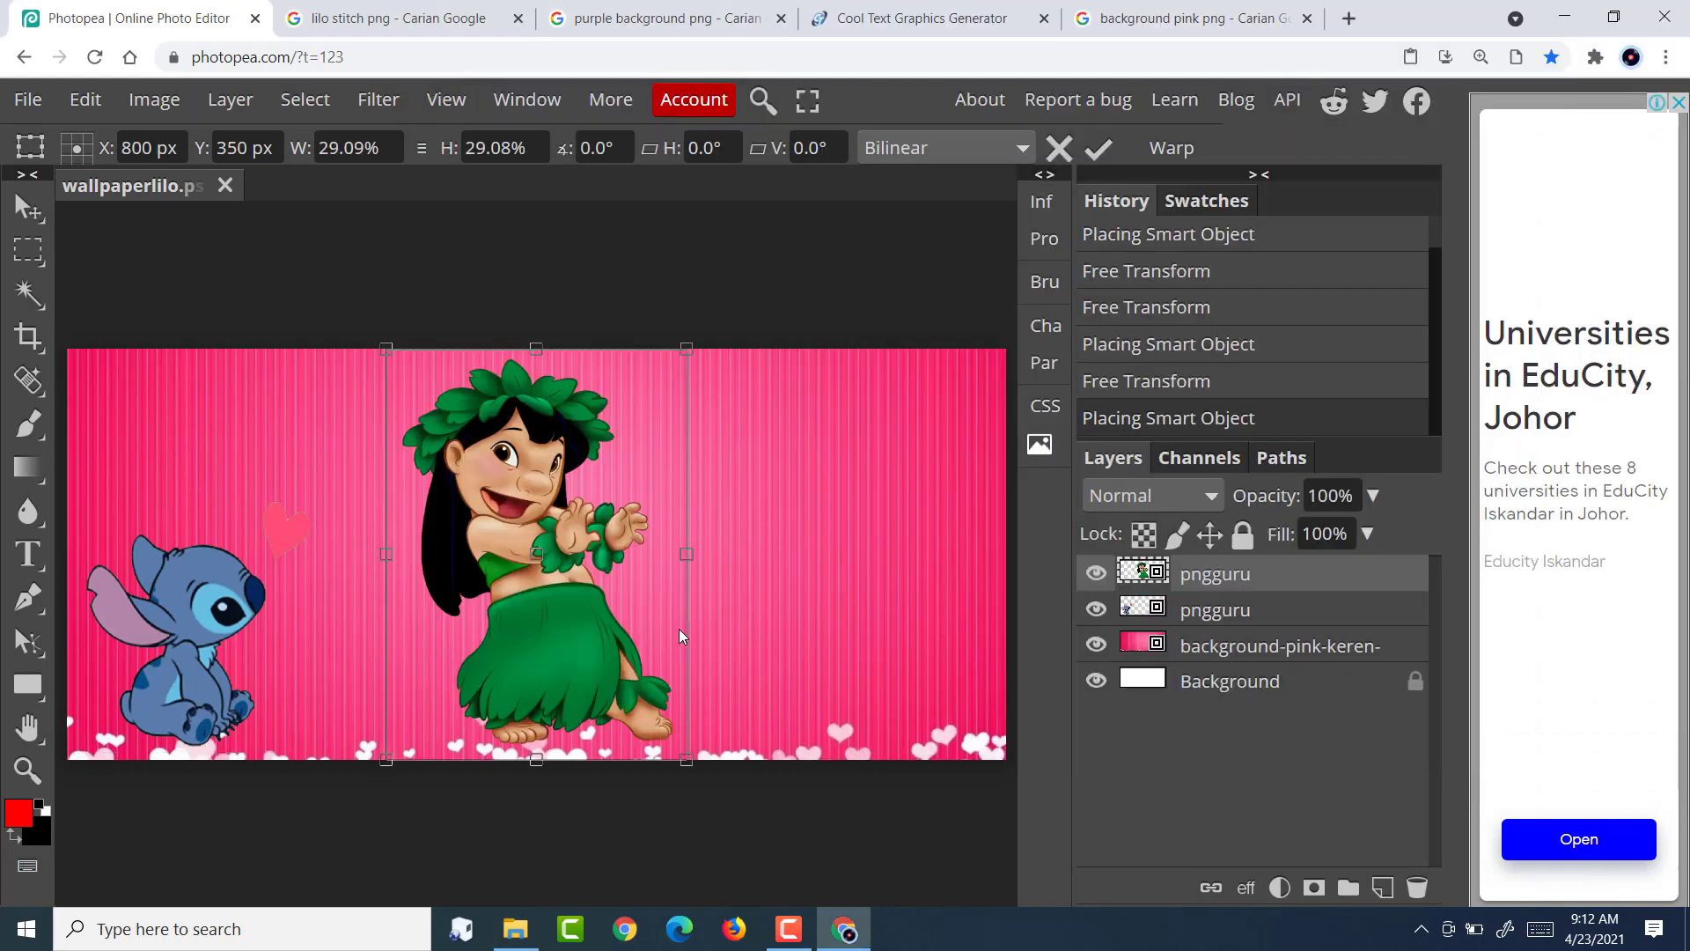
Shrink Lilo to about 19.55% width and 20.19% height and position her in the canvas's lower-right area at about X 1377 px, Y 457 px.
left_click_drag(506, 603, 781, 614)
left_click_drag(660, 354, 757, 483)
left_click_drag(811, 604, 798, 593)
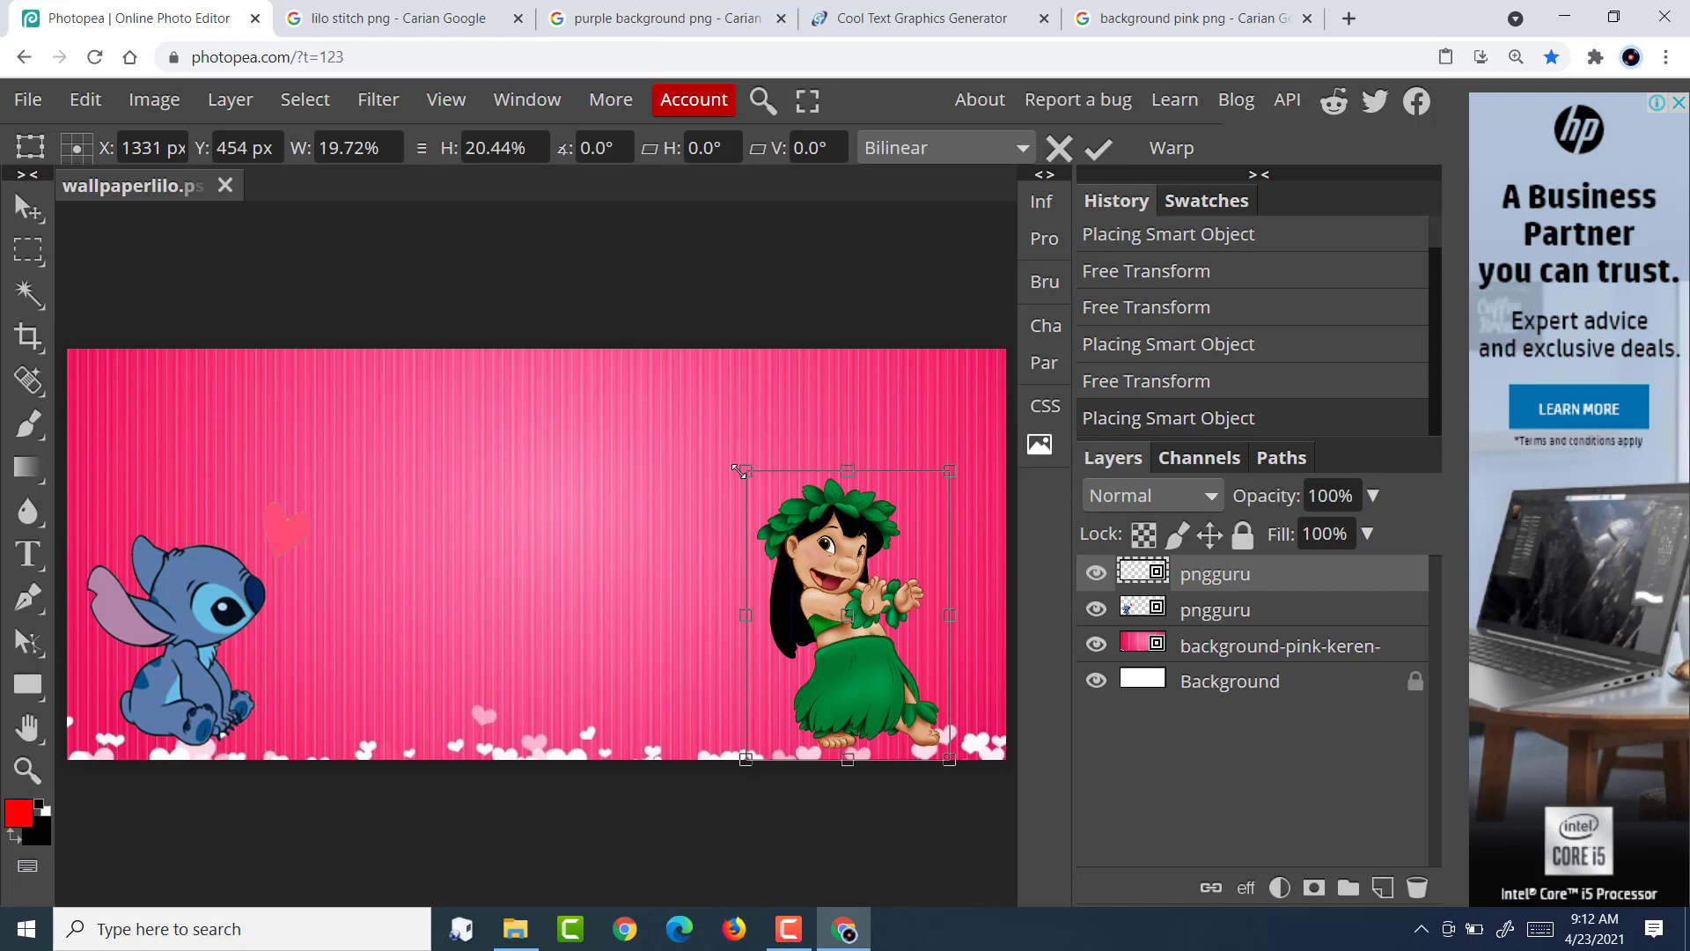
left_click_drag(745, 473, 747, 475)
left_click_drag(821, 617, 862, 614)
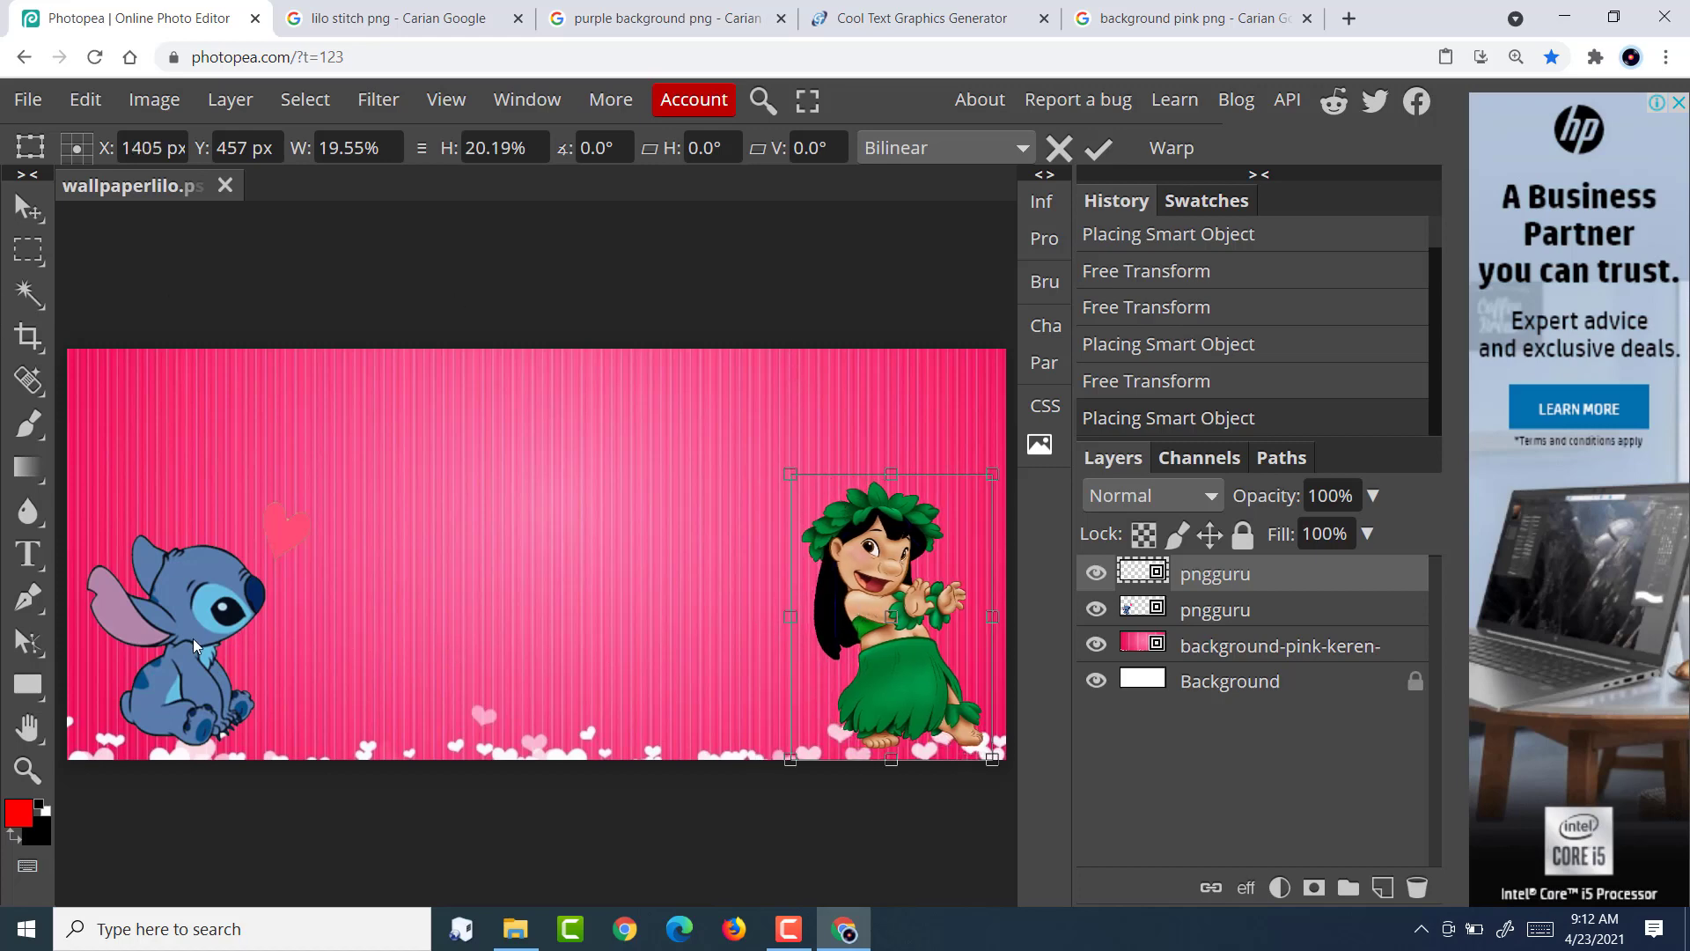
left_click_drag(877, 702, 861, 702)
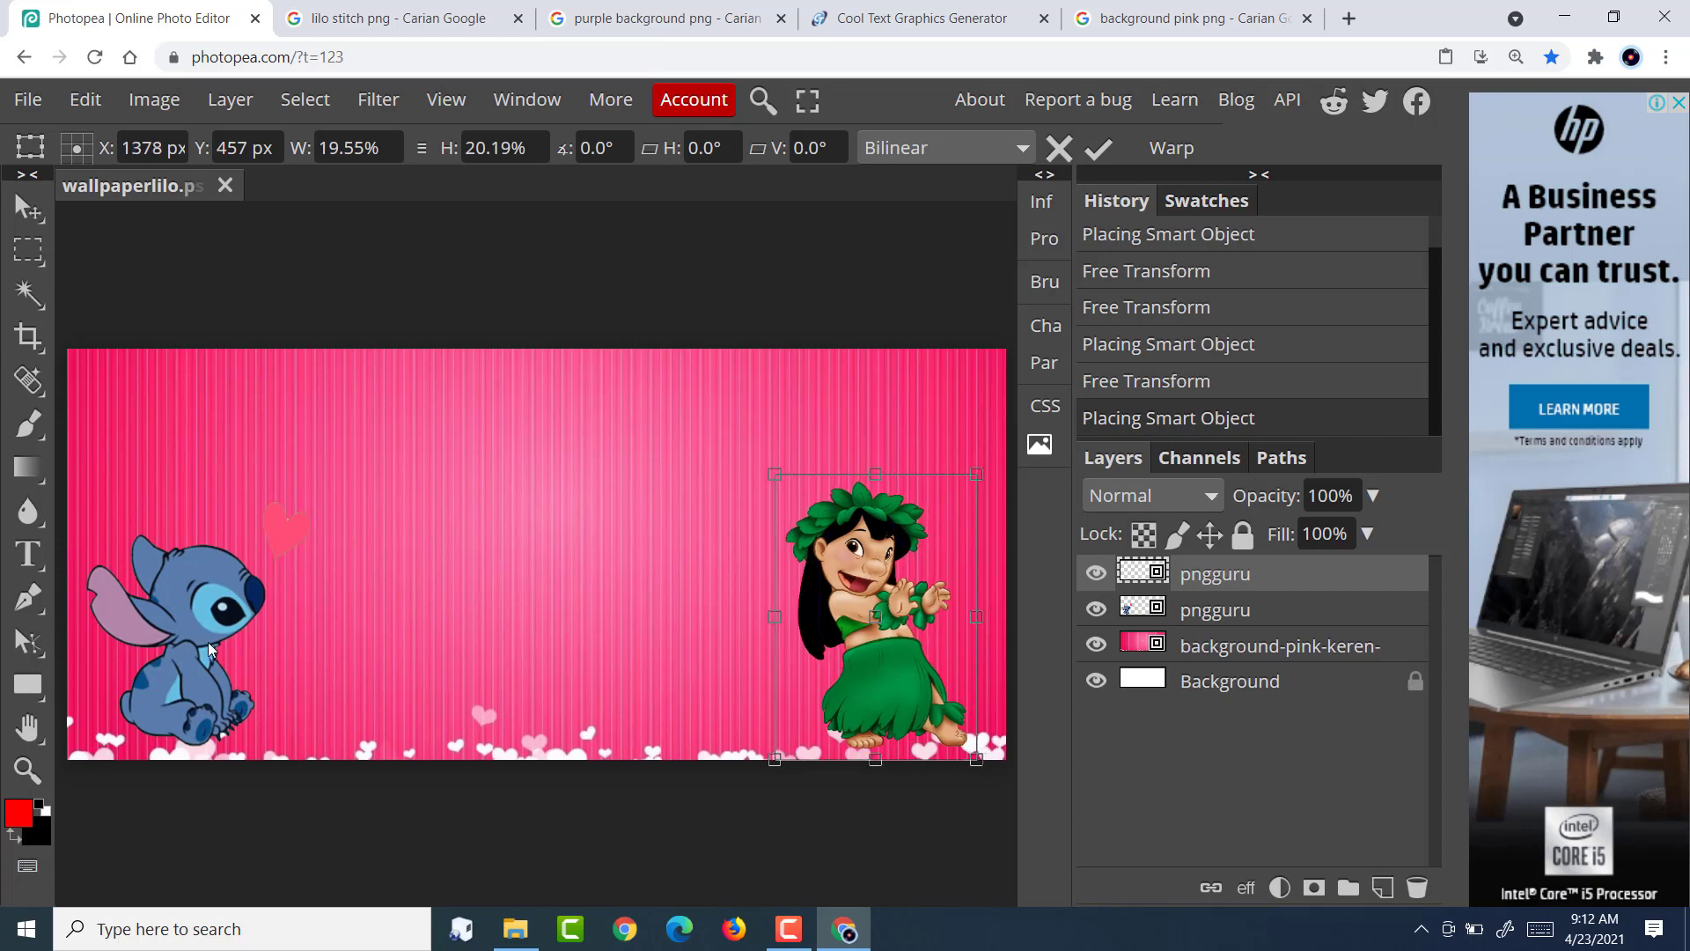
left_click_drag(204, 641, 200, 638)
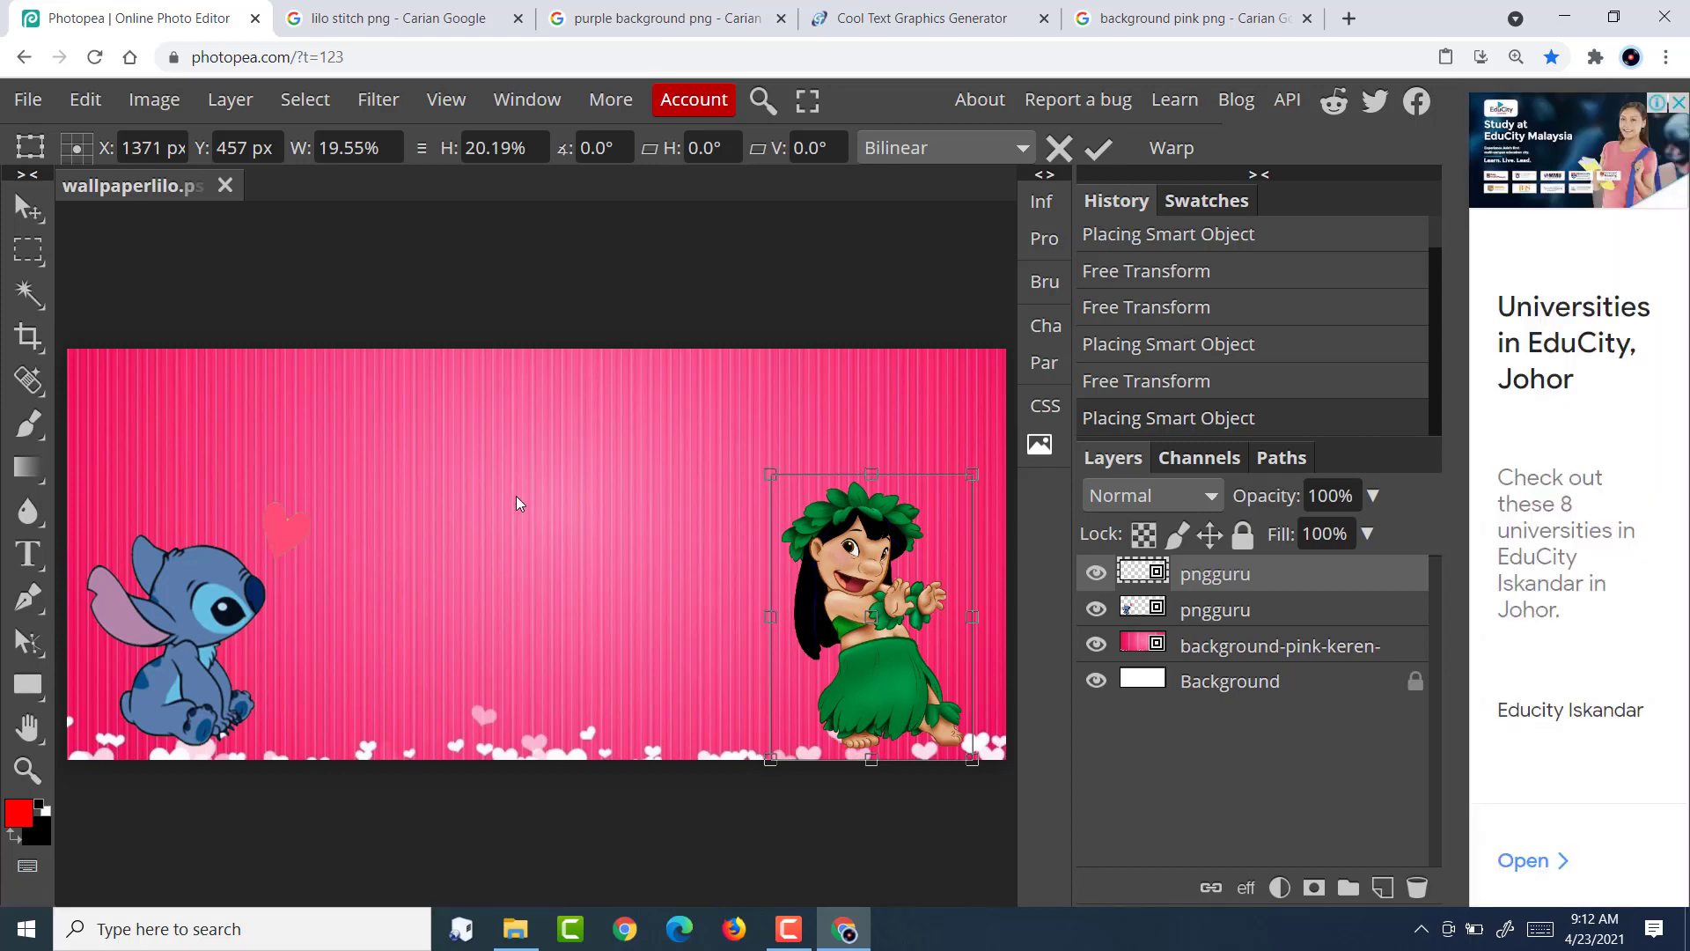
left_click_drag(838, 692, 842, 691)
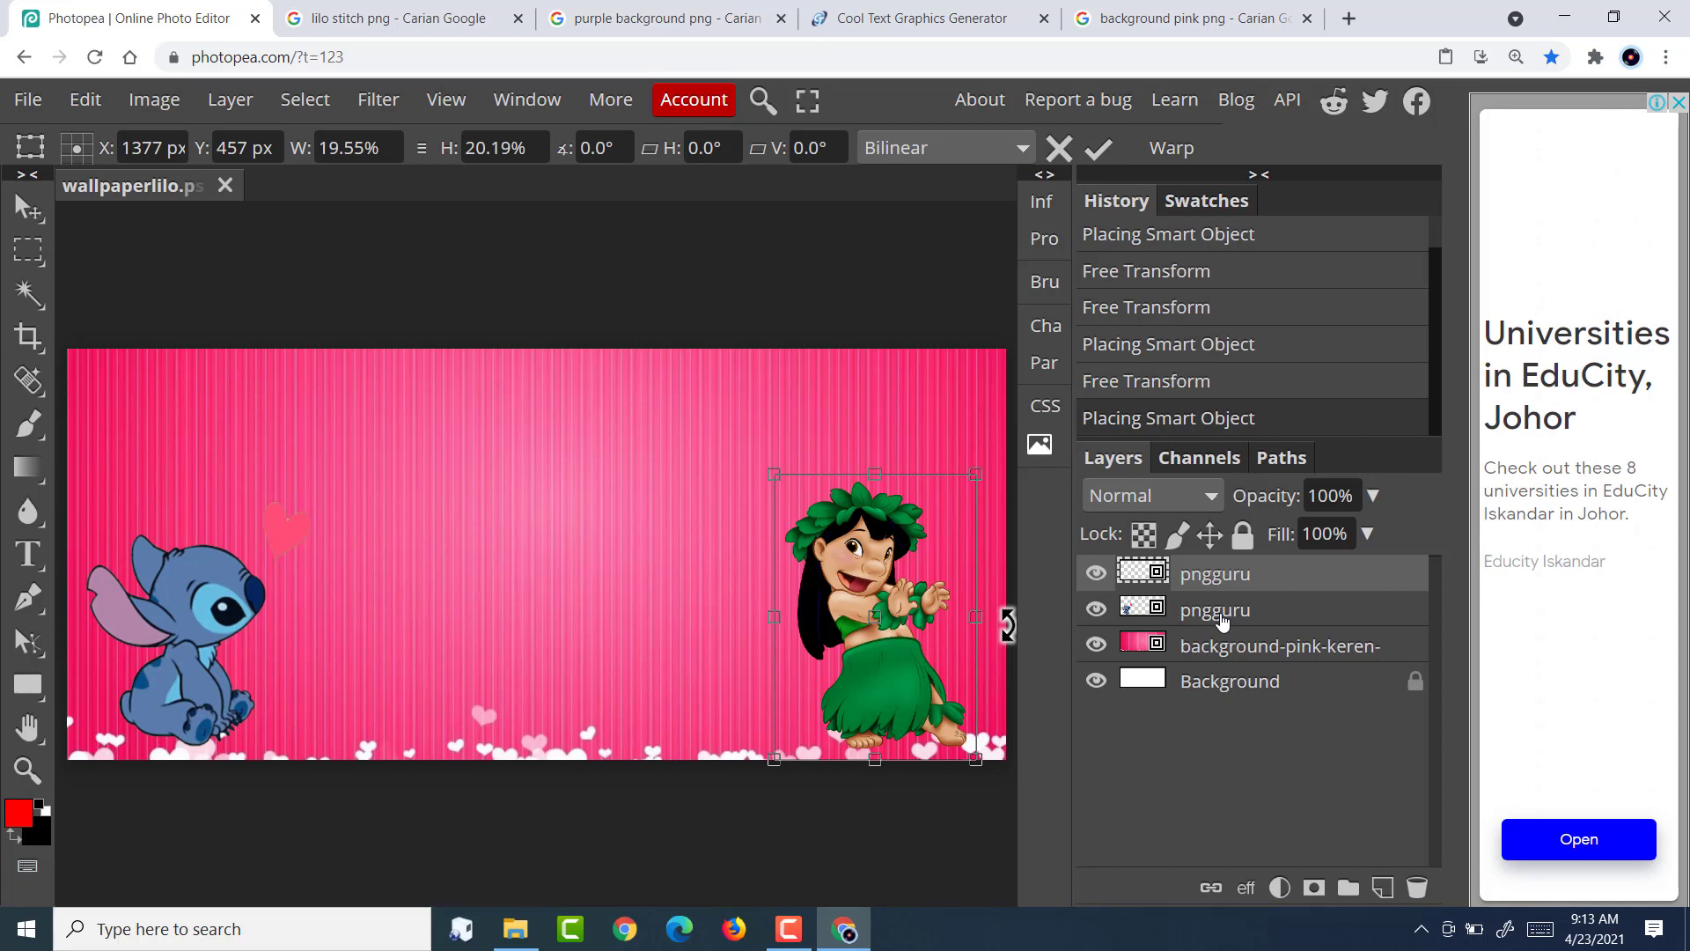
Shift the sitting Stitch layer slightly to the right and switch off the transform controls.
left_click(1221, 616)
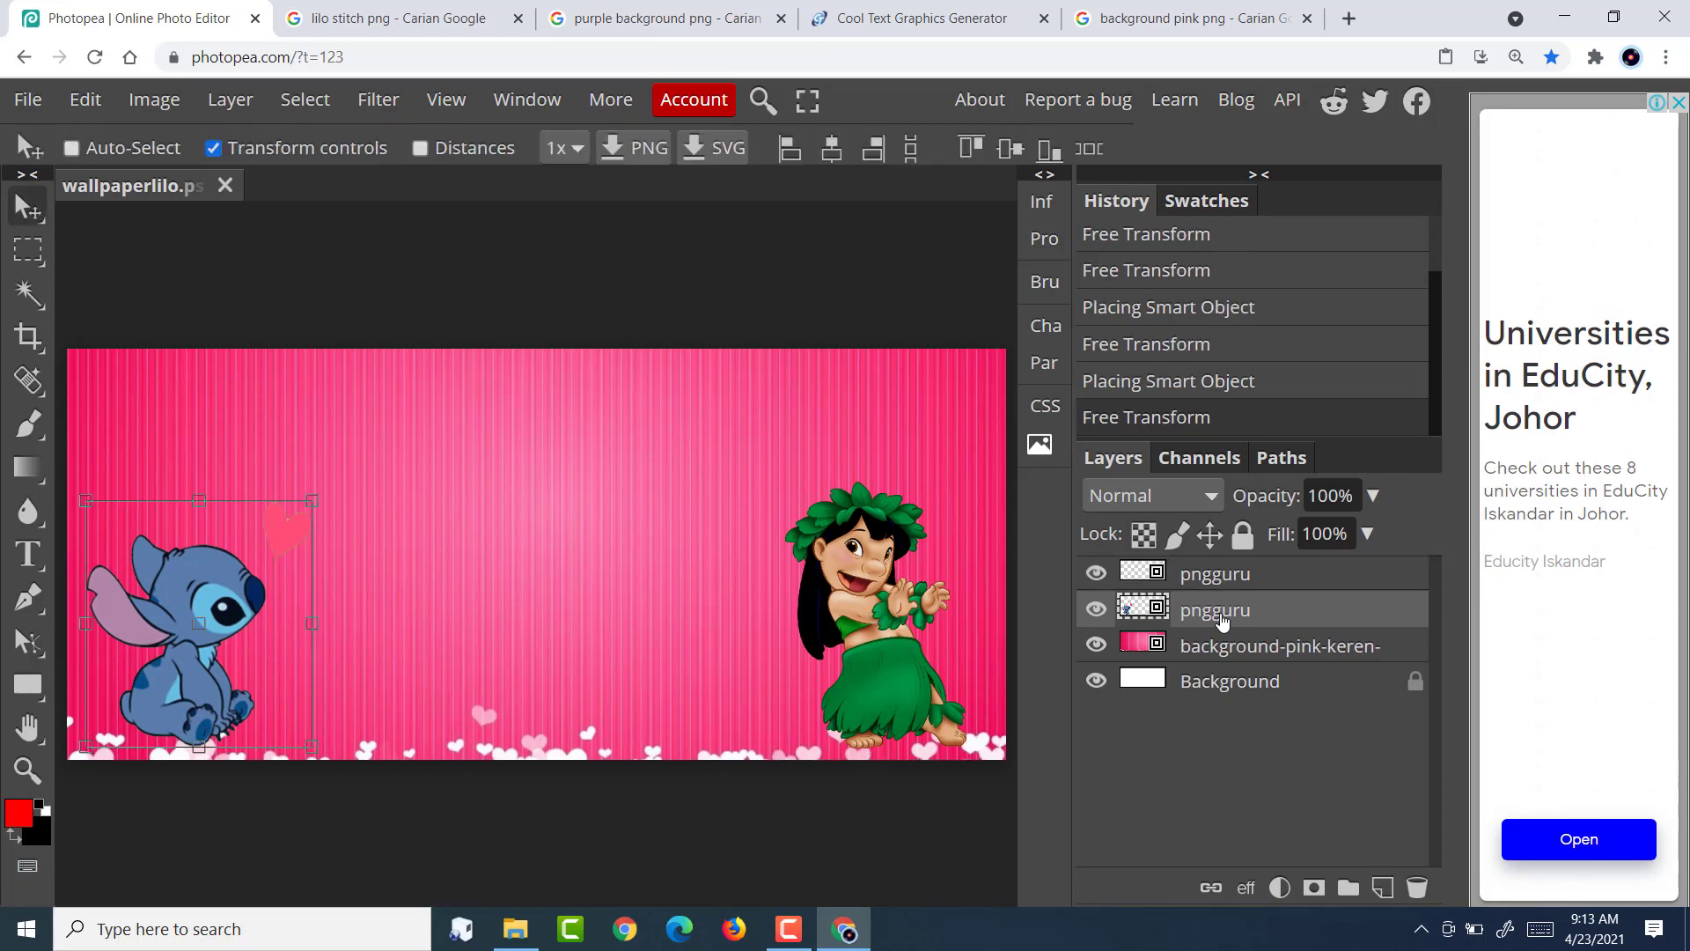
mouse_move(181, 605)
left_mouse_down()
mouse_move(239, 595)
mouse_move(167, 610)
mouse_move(188, 604)
left_mouse_up()
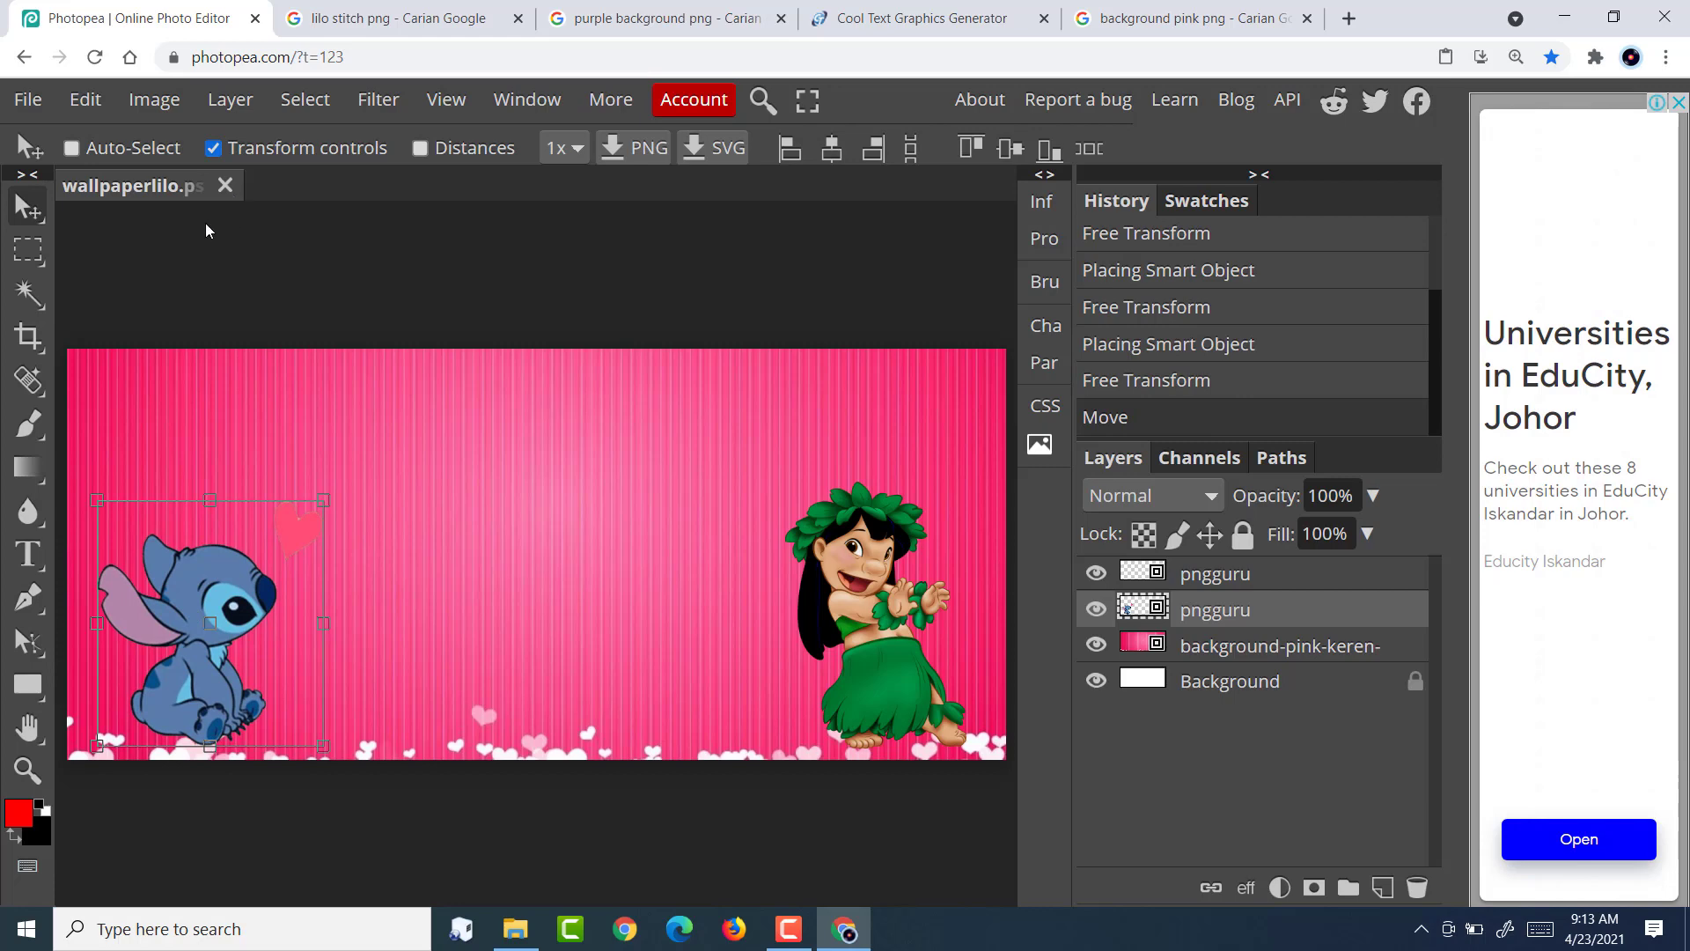
left_click(213, 148)
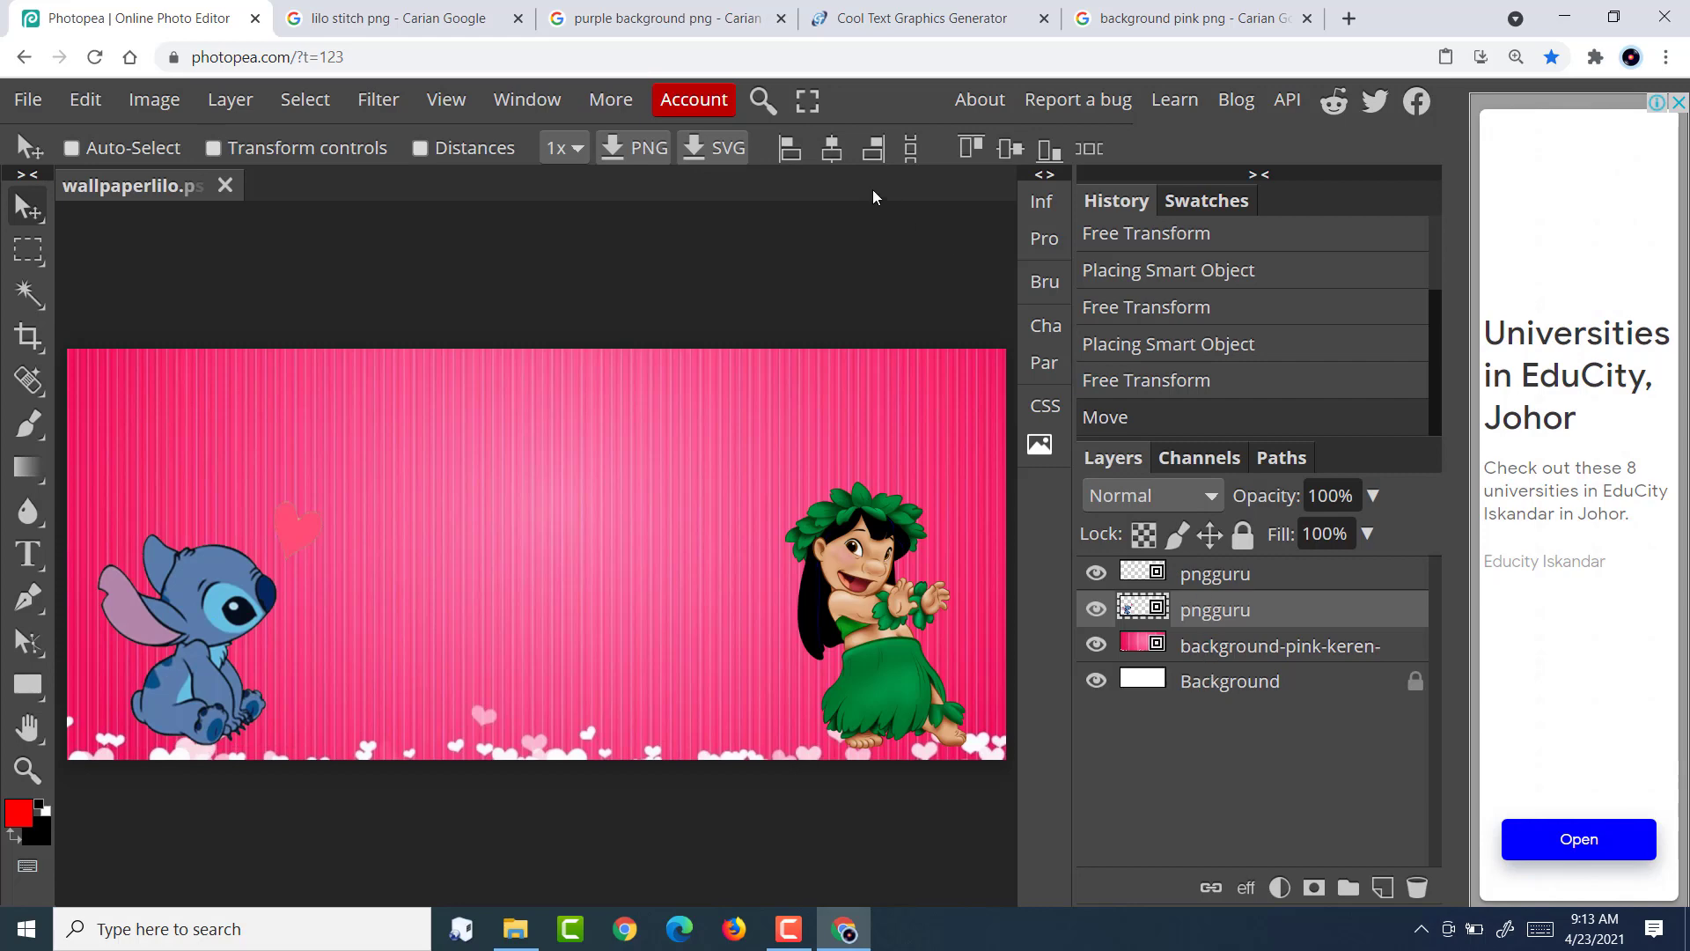
Create a Cool Text logo in the Sugar style reading "SISTEM PENILAIAN MURID" and download it.
left_click(885, 25)
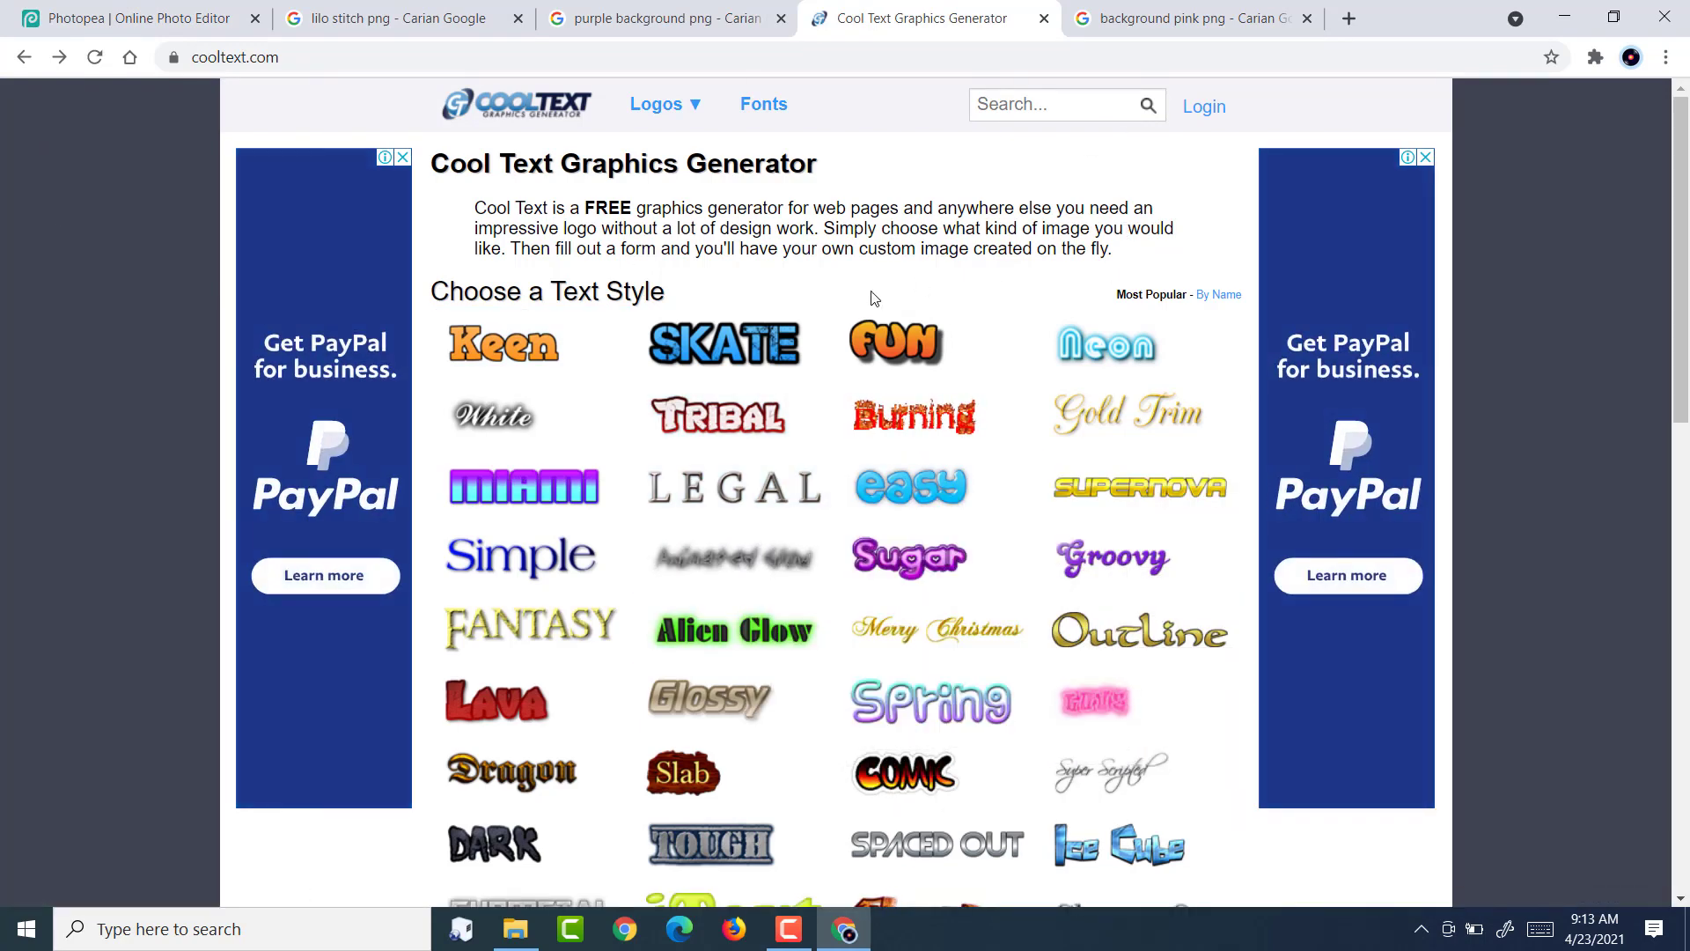
left_click(918, 561)
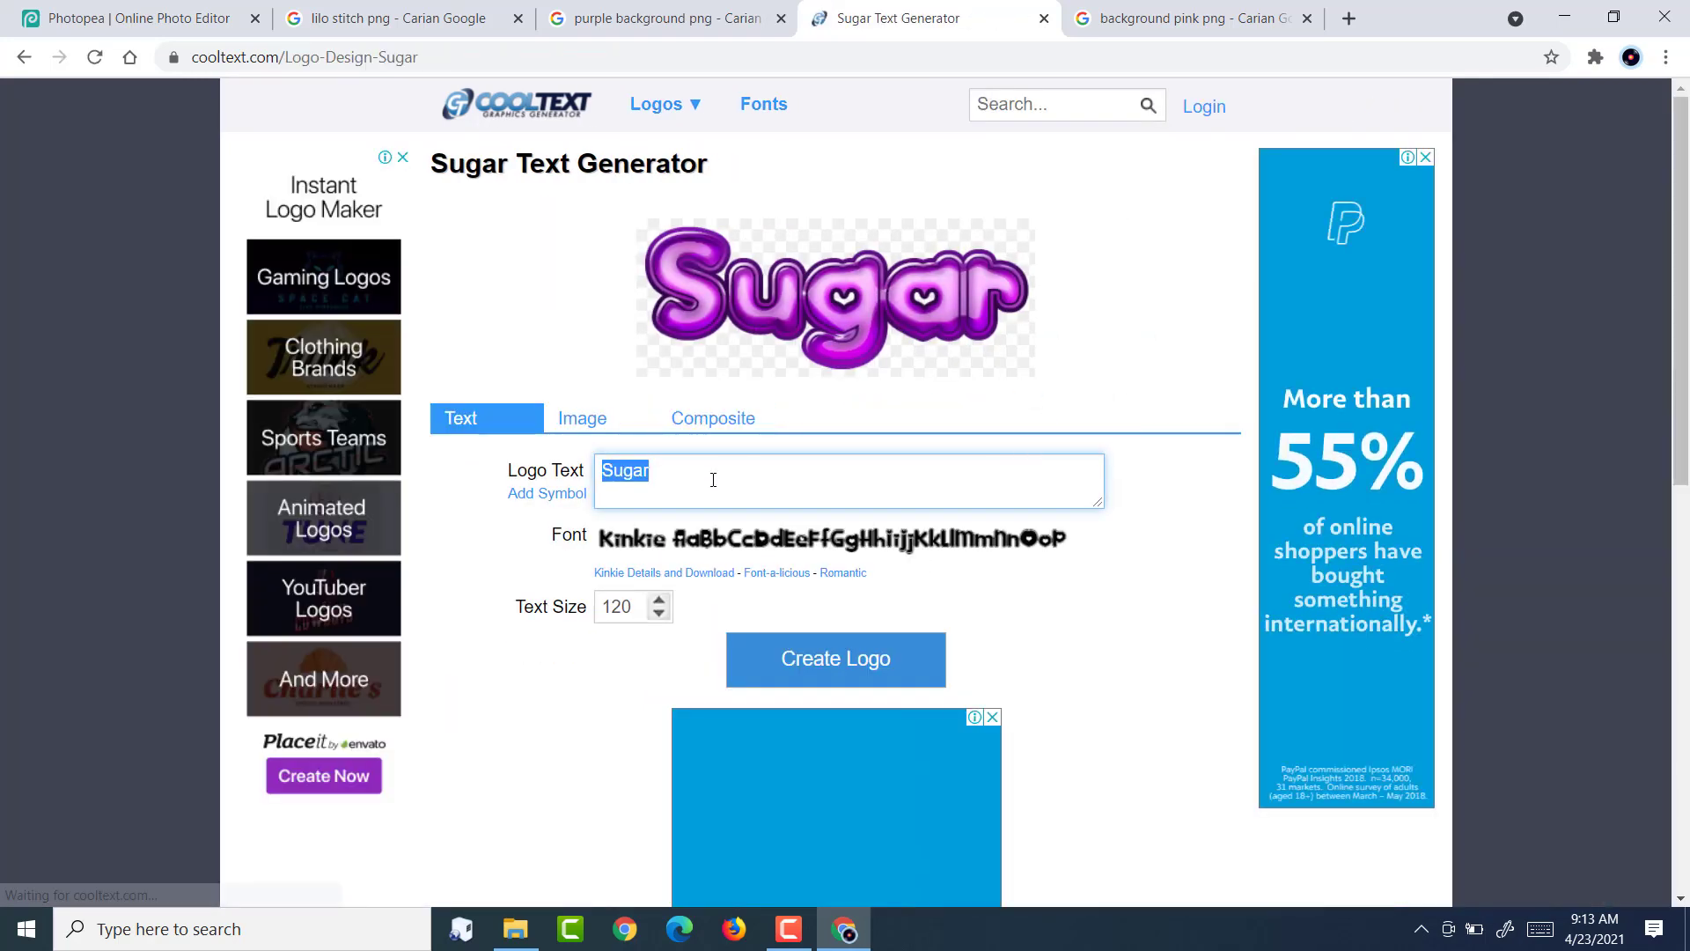
key("BackSpace")
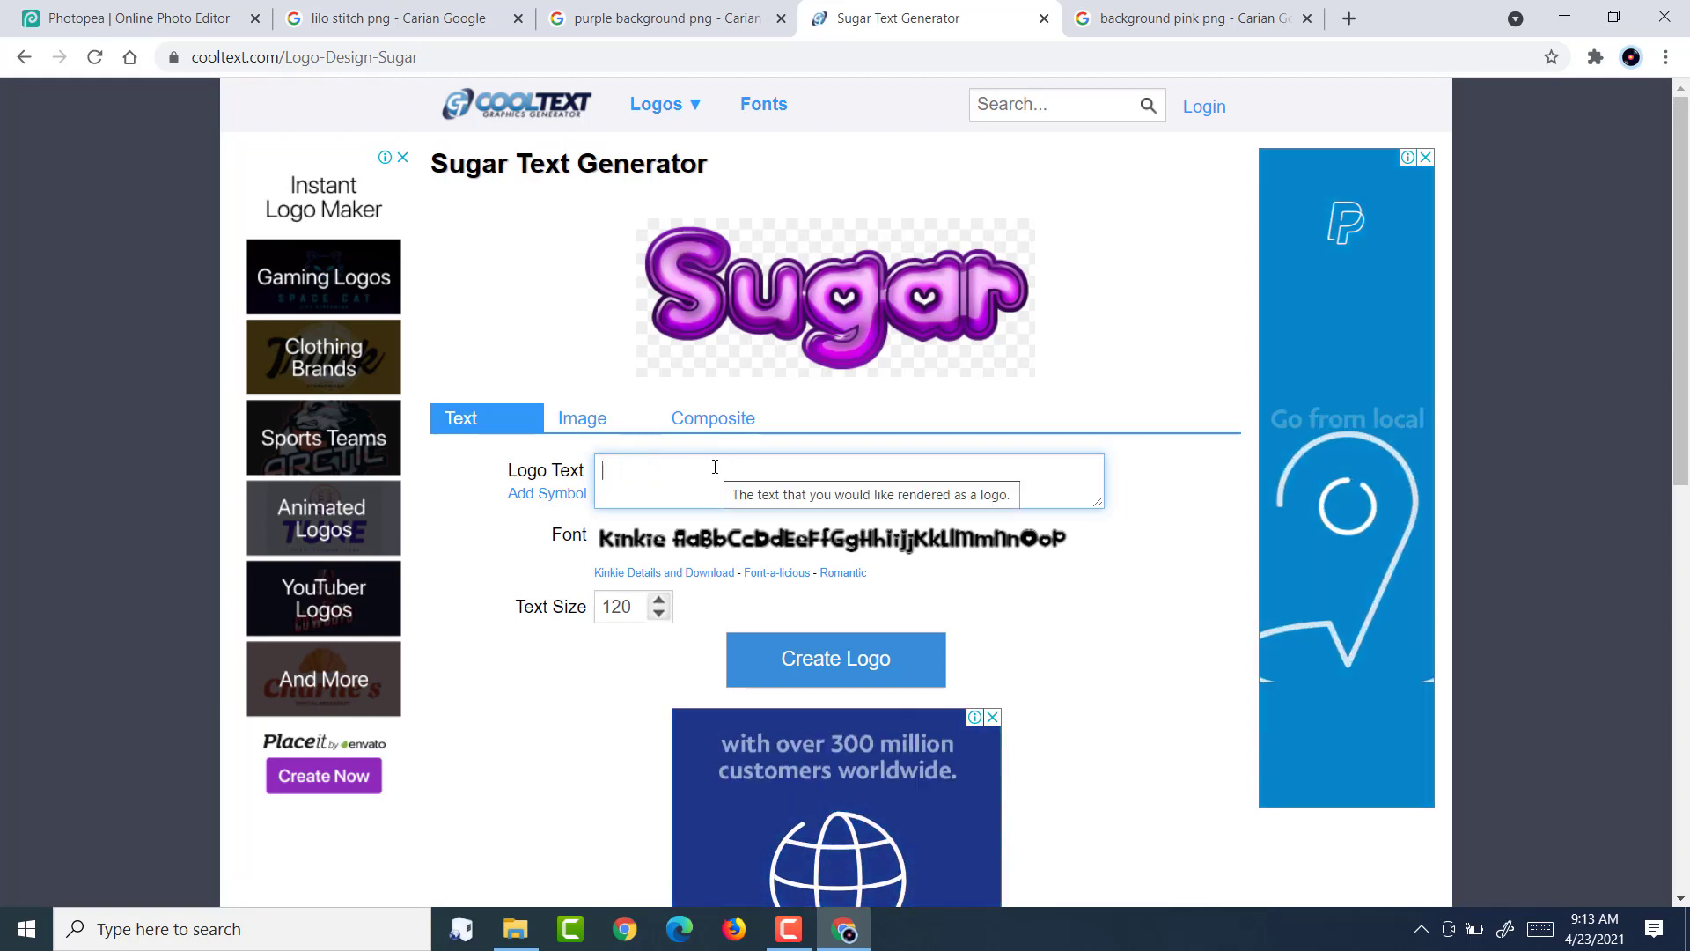
type("Sl")
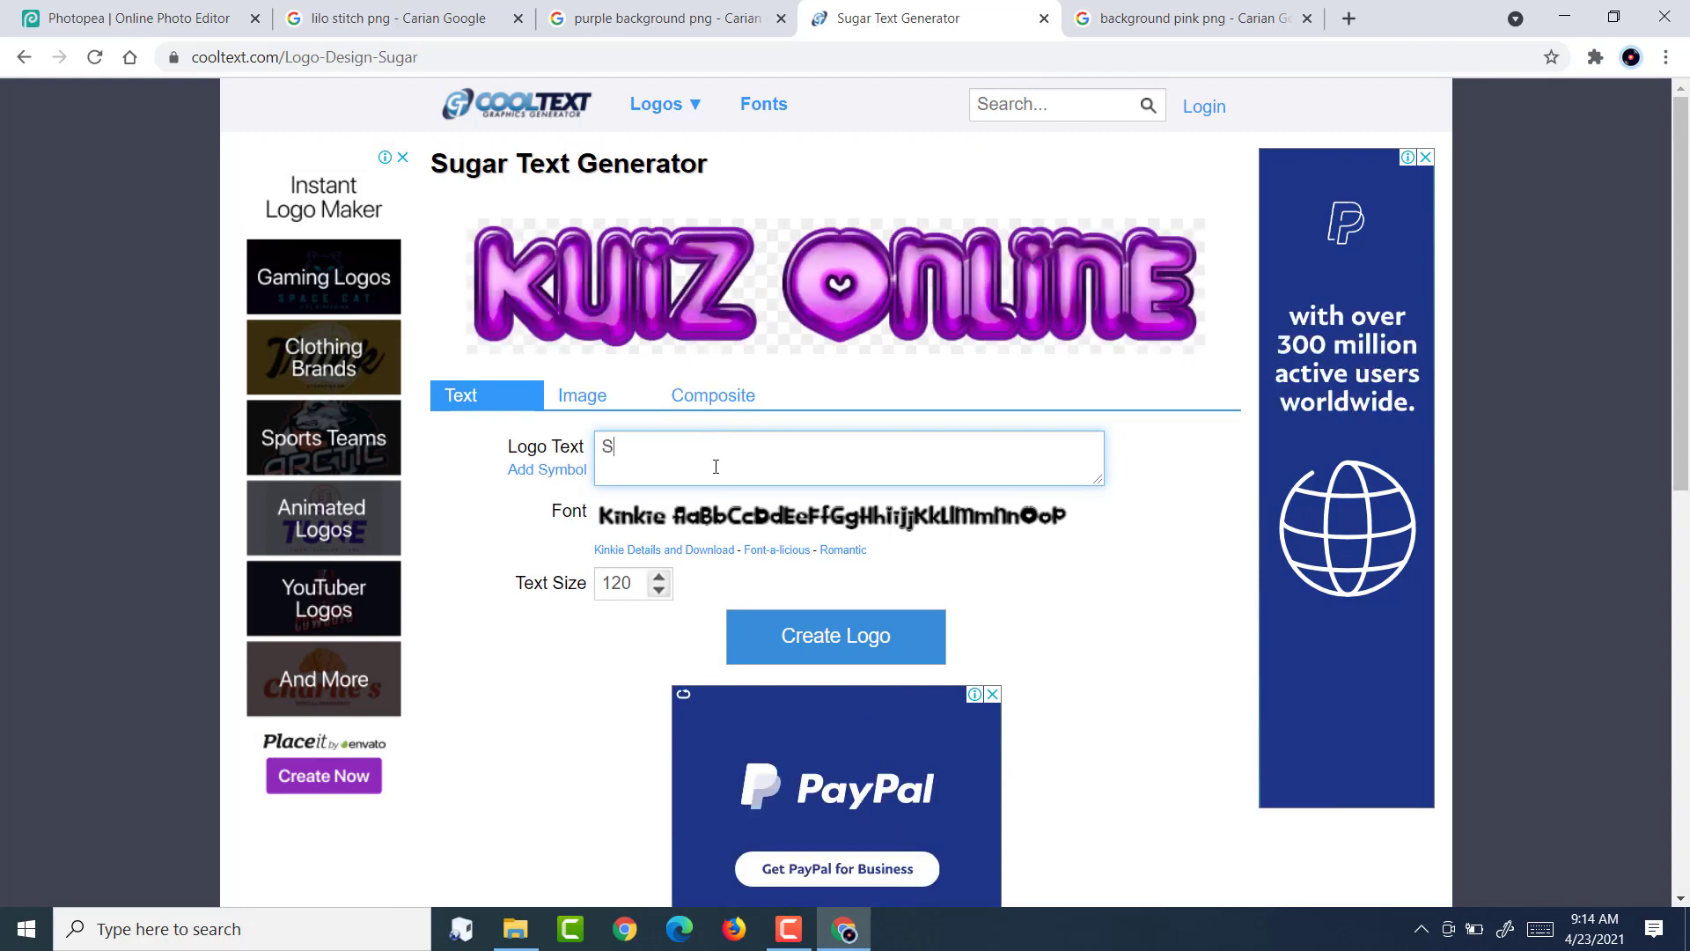
type("STEM")
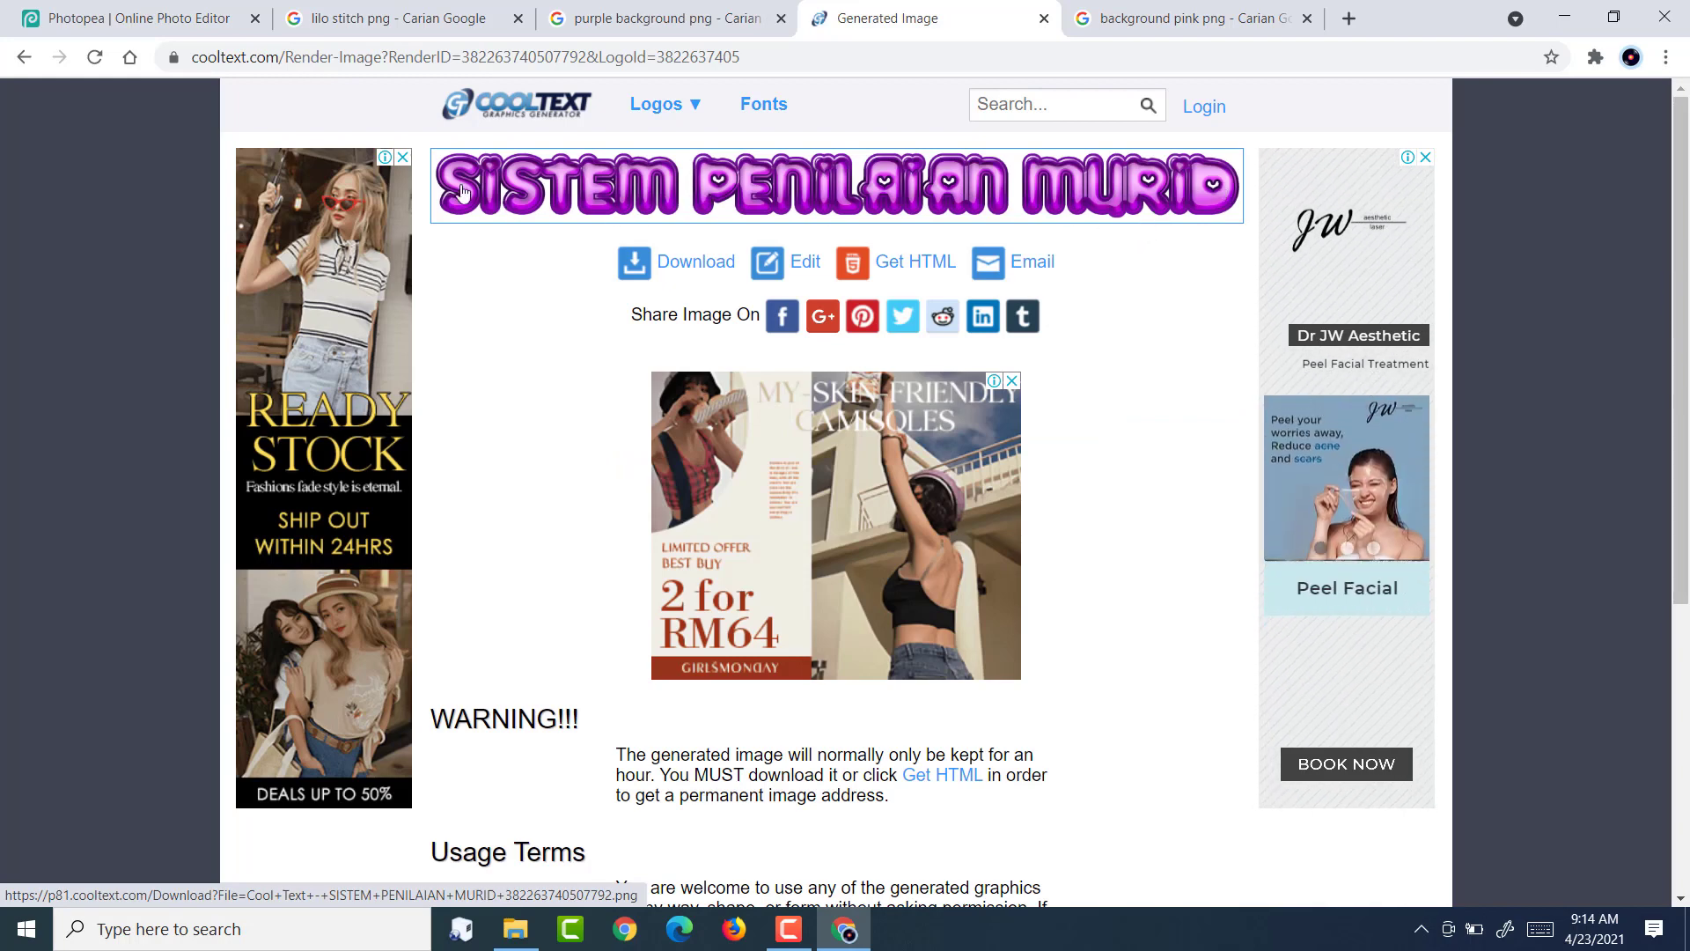
left_click(687, 270)
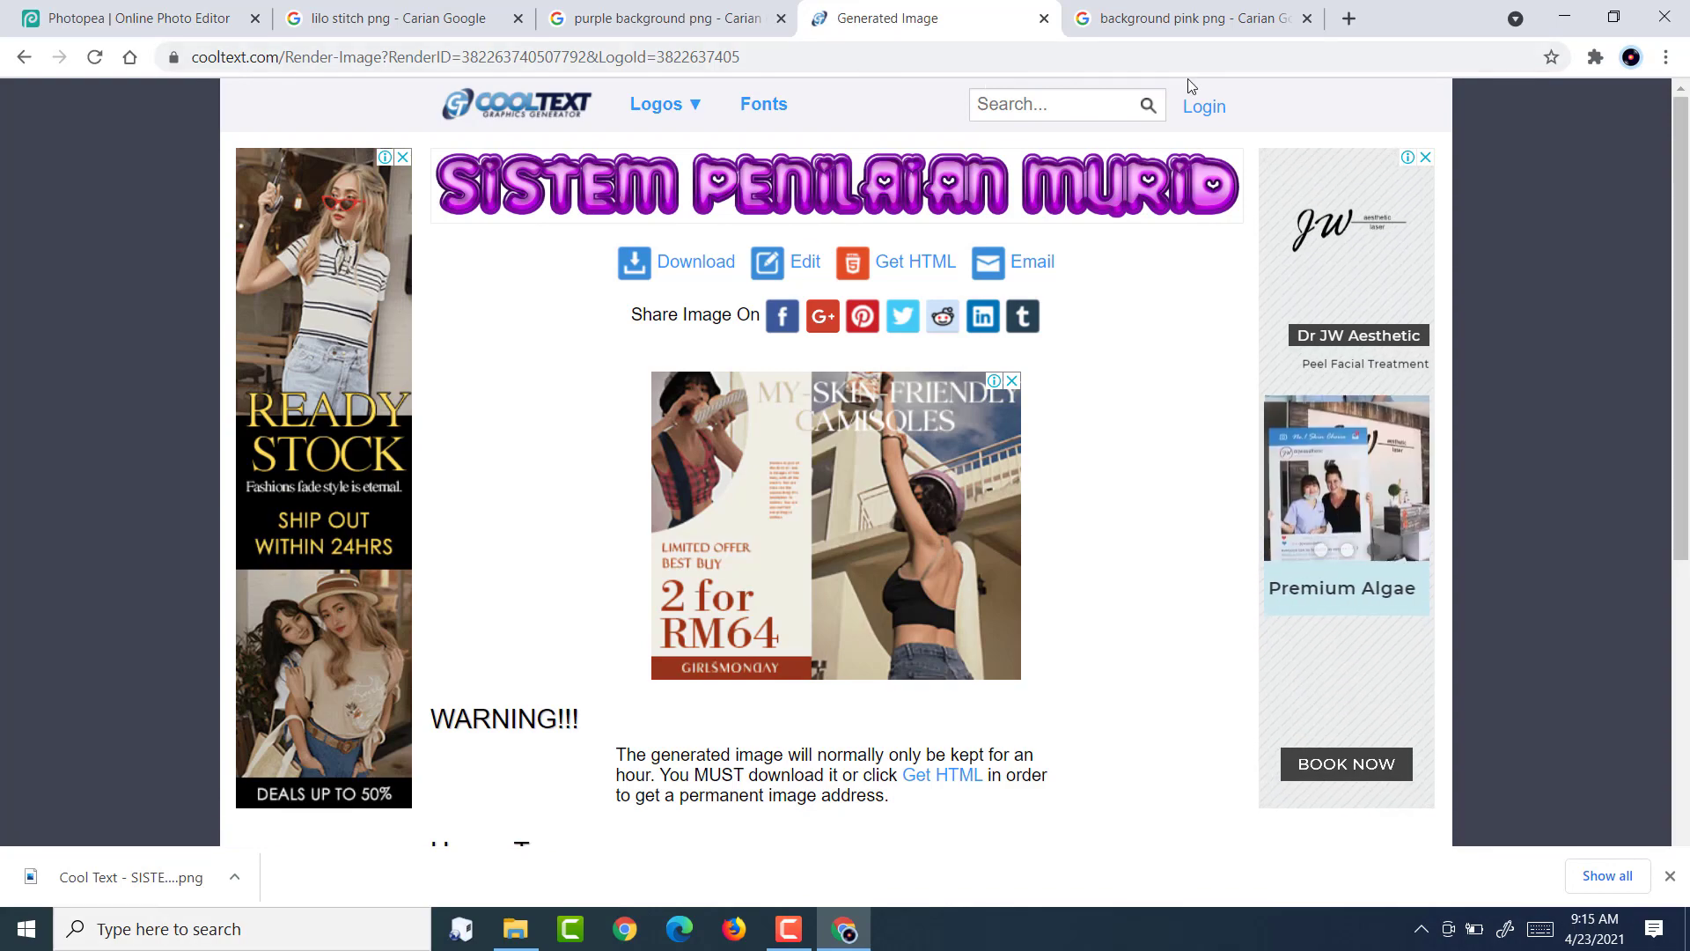
Switch to File Explorer and open the Downloads folder.
left_click(516, 929)
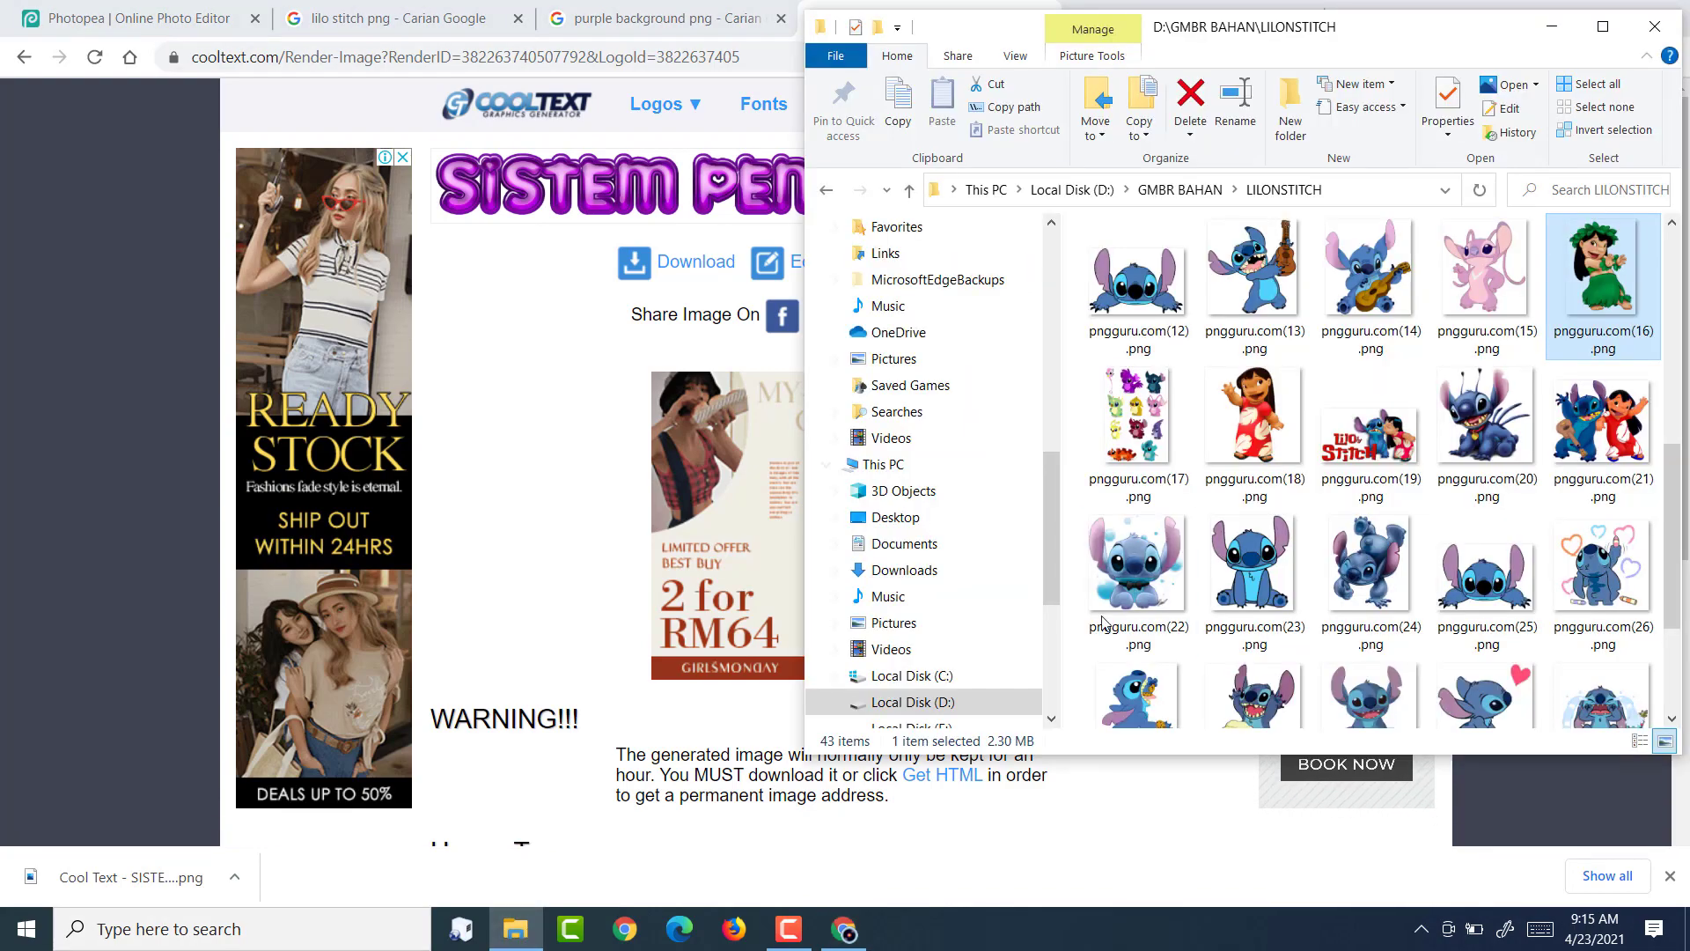
left_click_drag(1043, 467, 1011, 222)
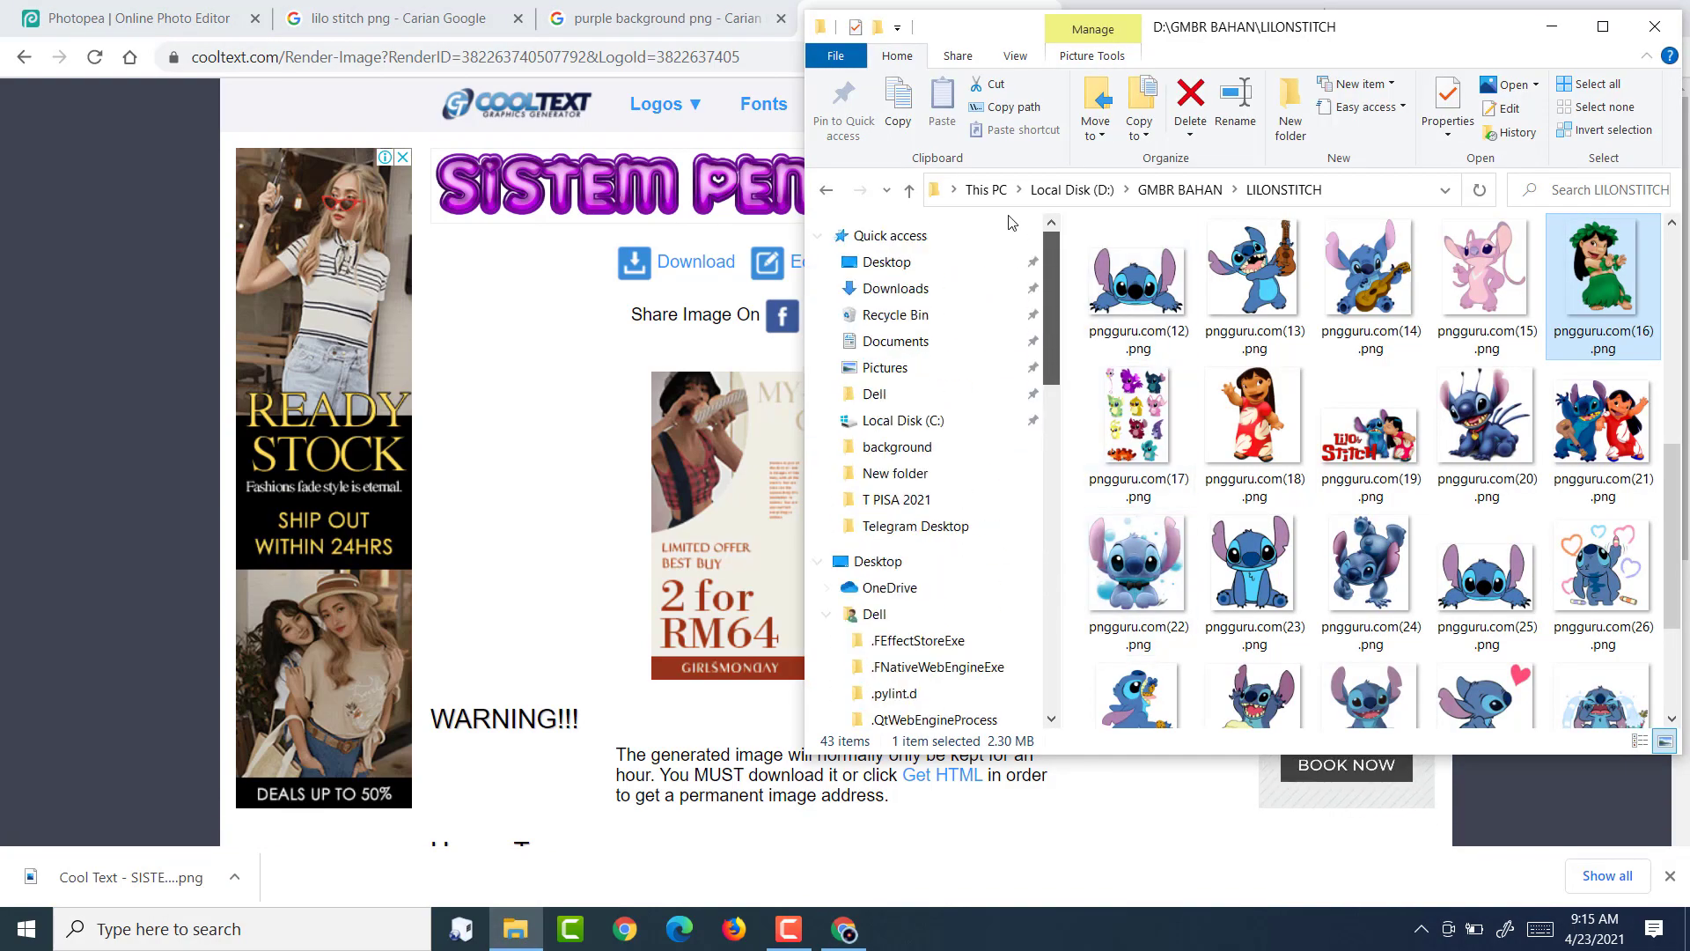
left_click(928, 287)
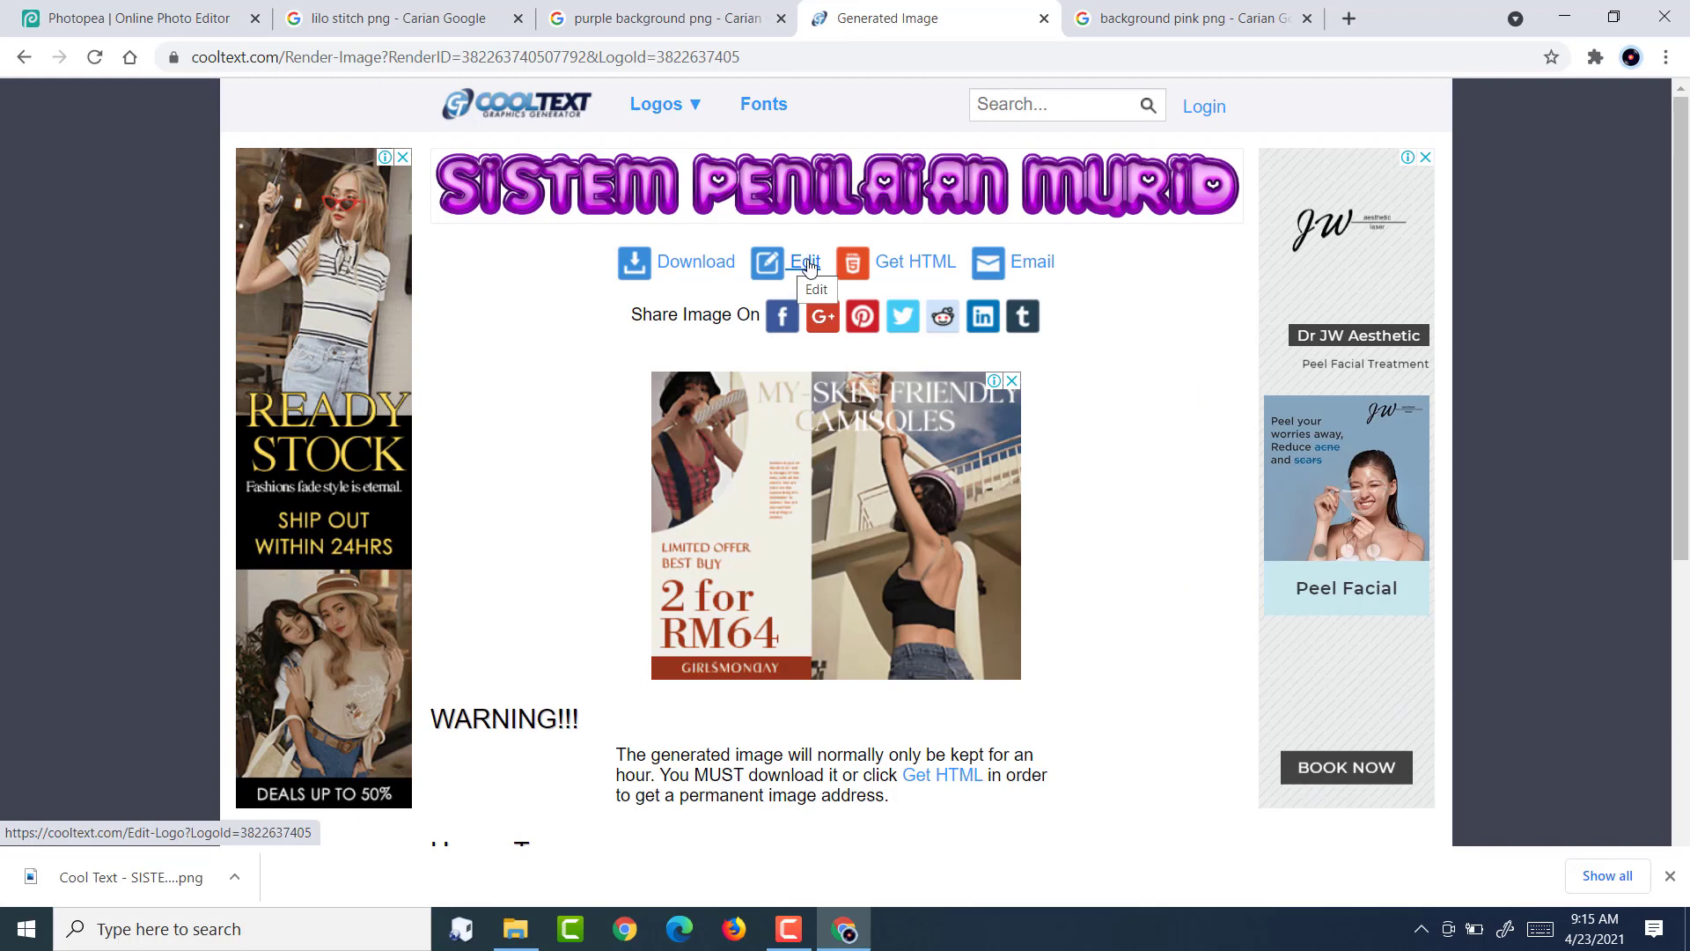
Open the SISTEM PENILAIAN MURID logo for editing, return to the Cool Text style list and choose the Fun style.
left_click(808, 262)
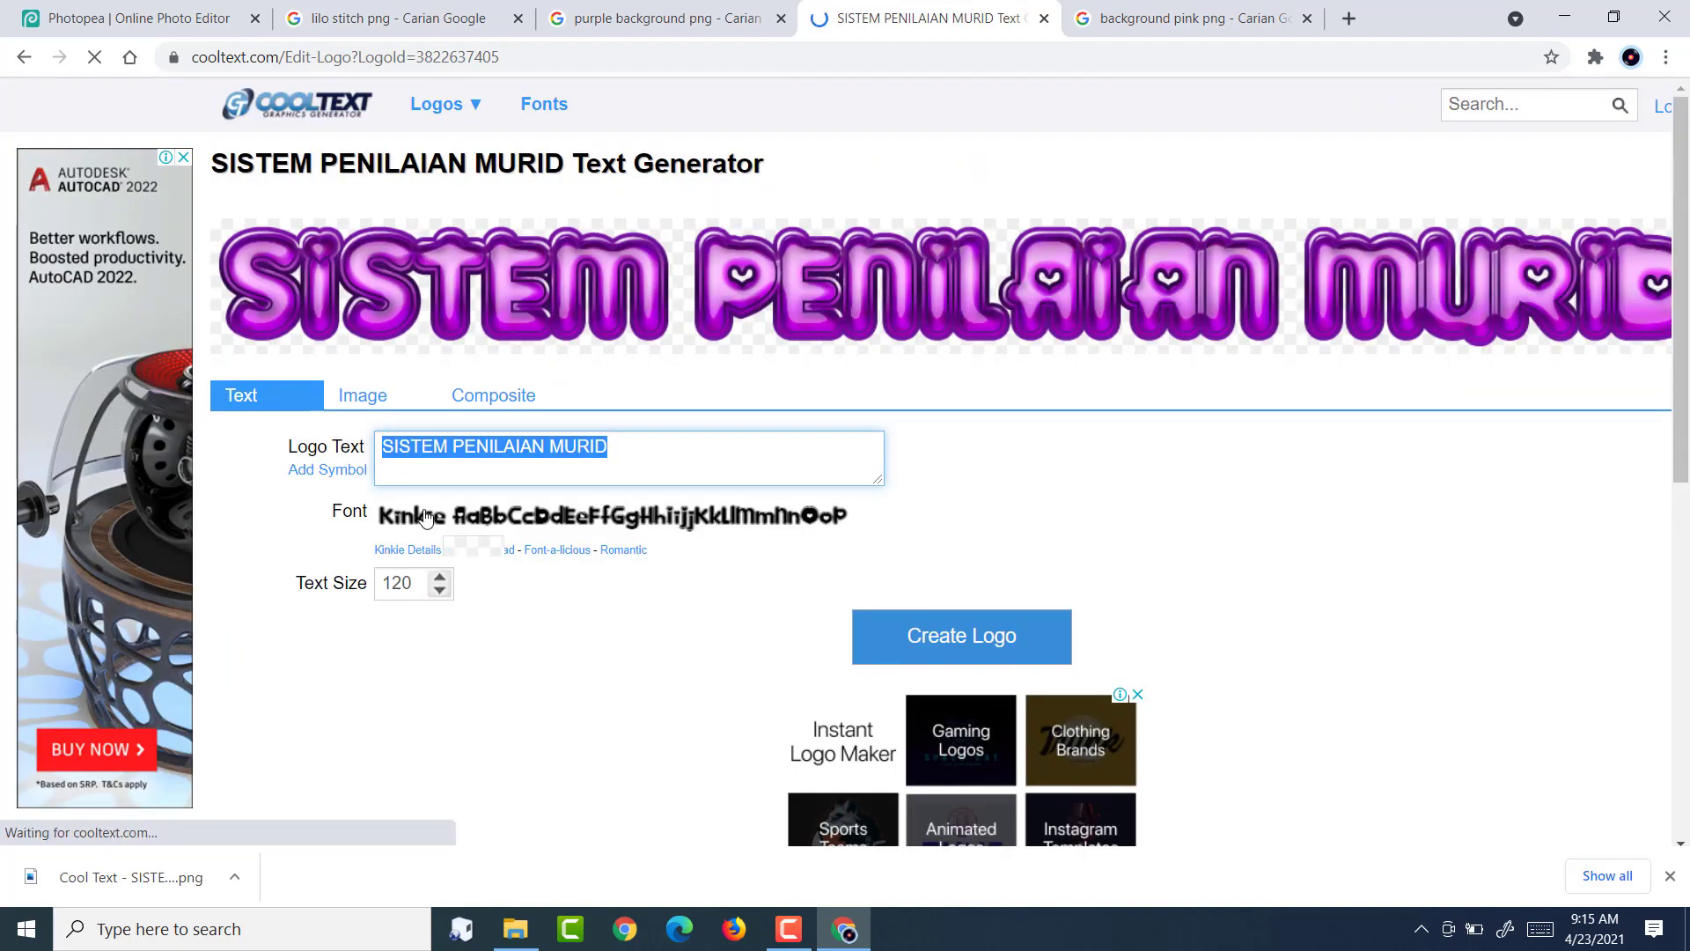
mouse_move(433, 519)
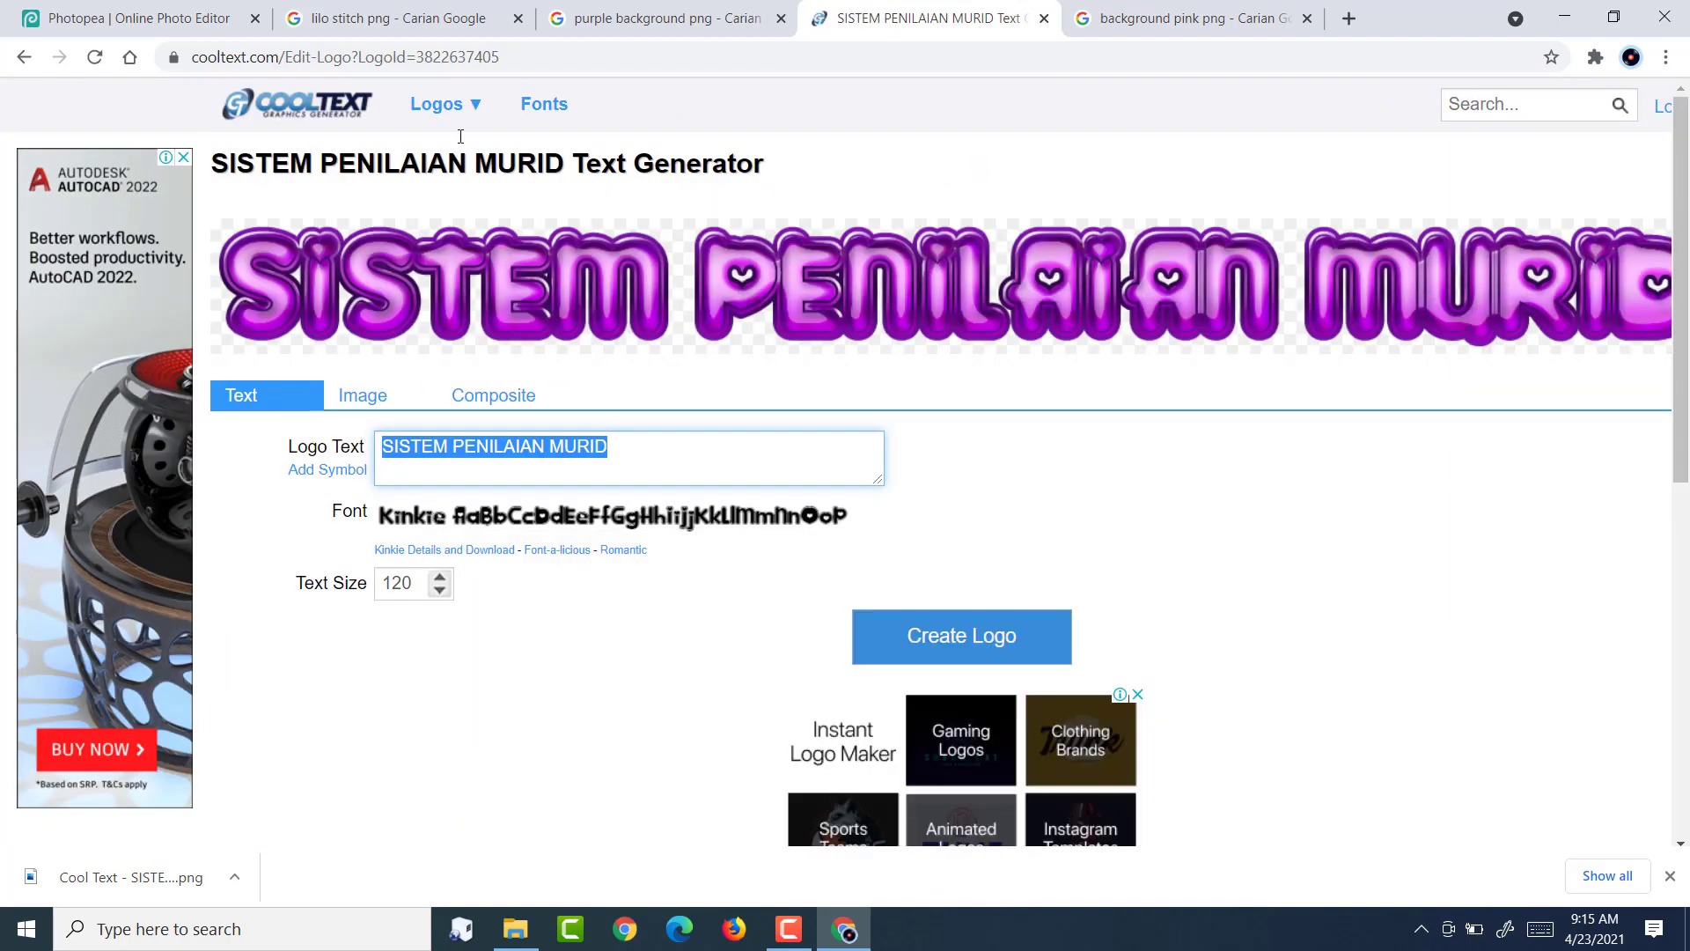
mouse_move(457, 107)
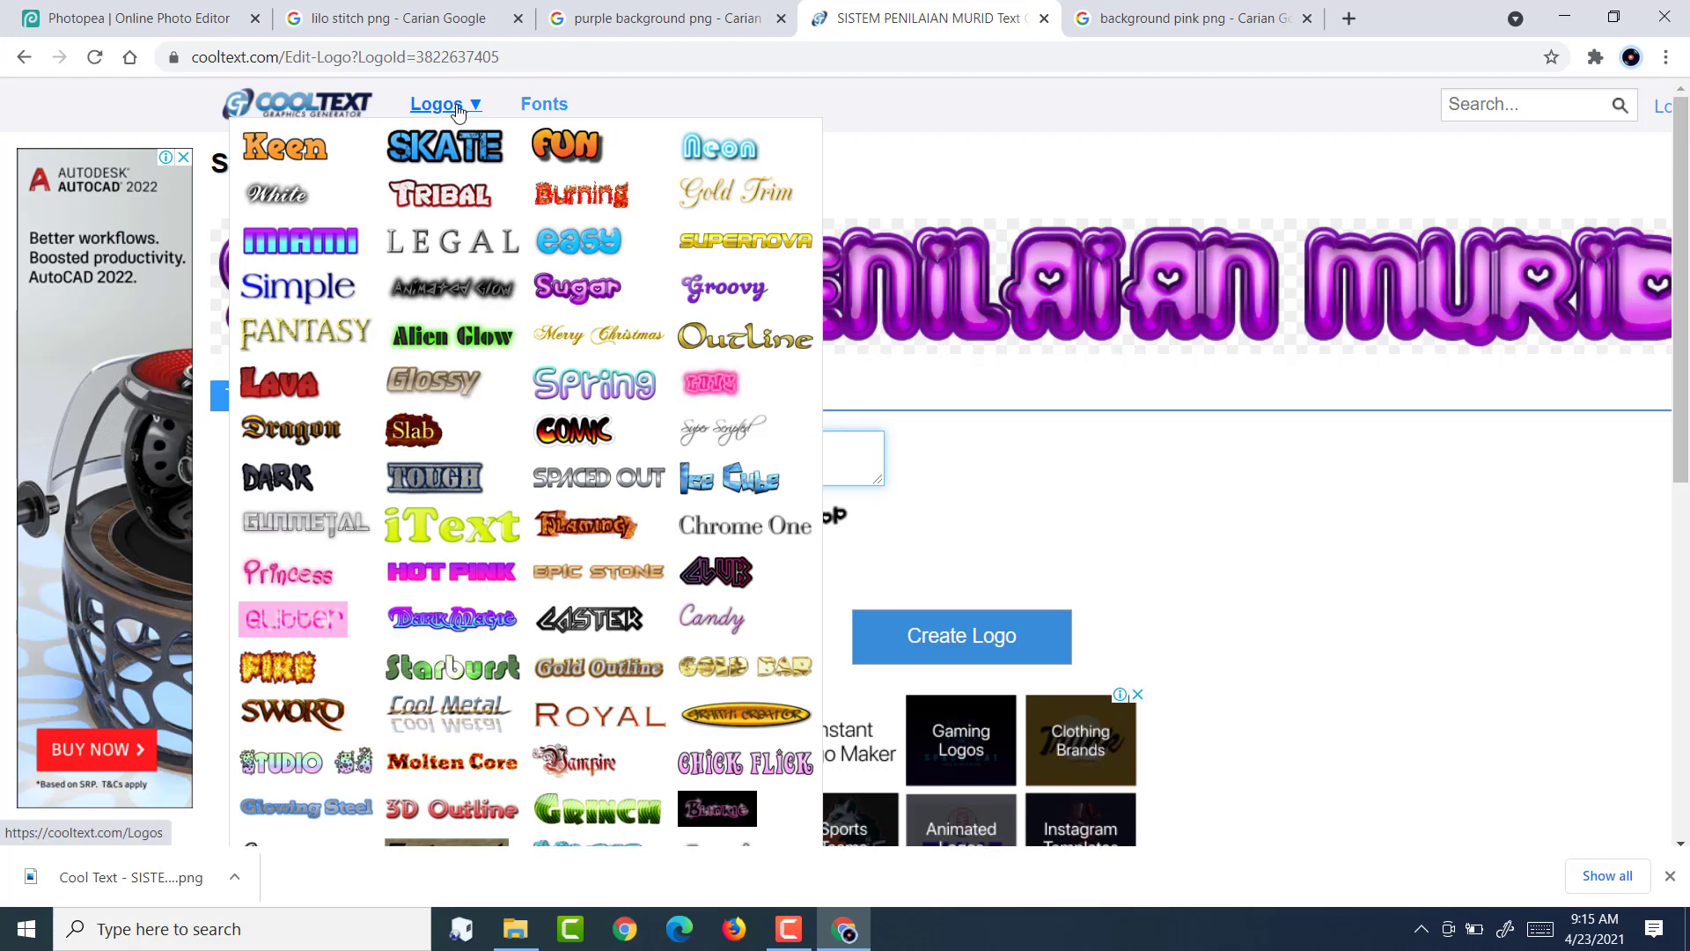
left_click(457, 107)
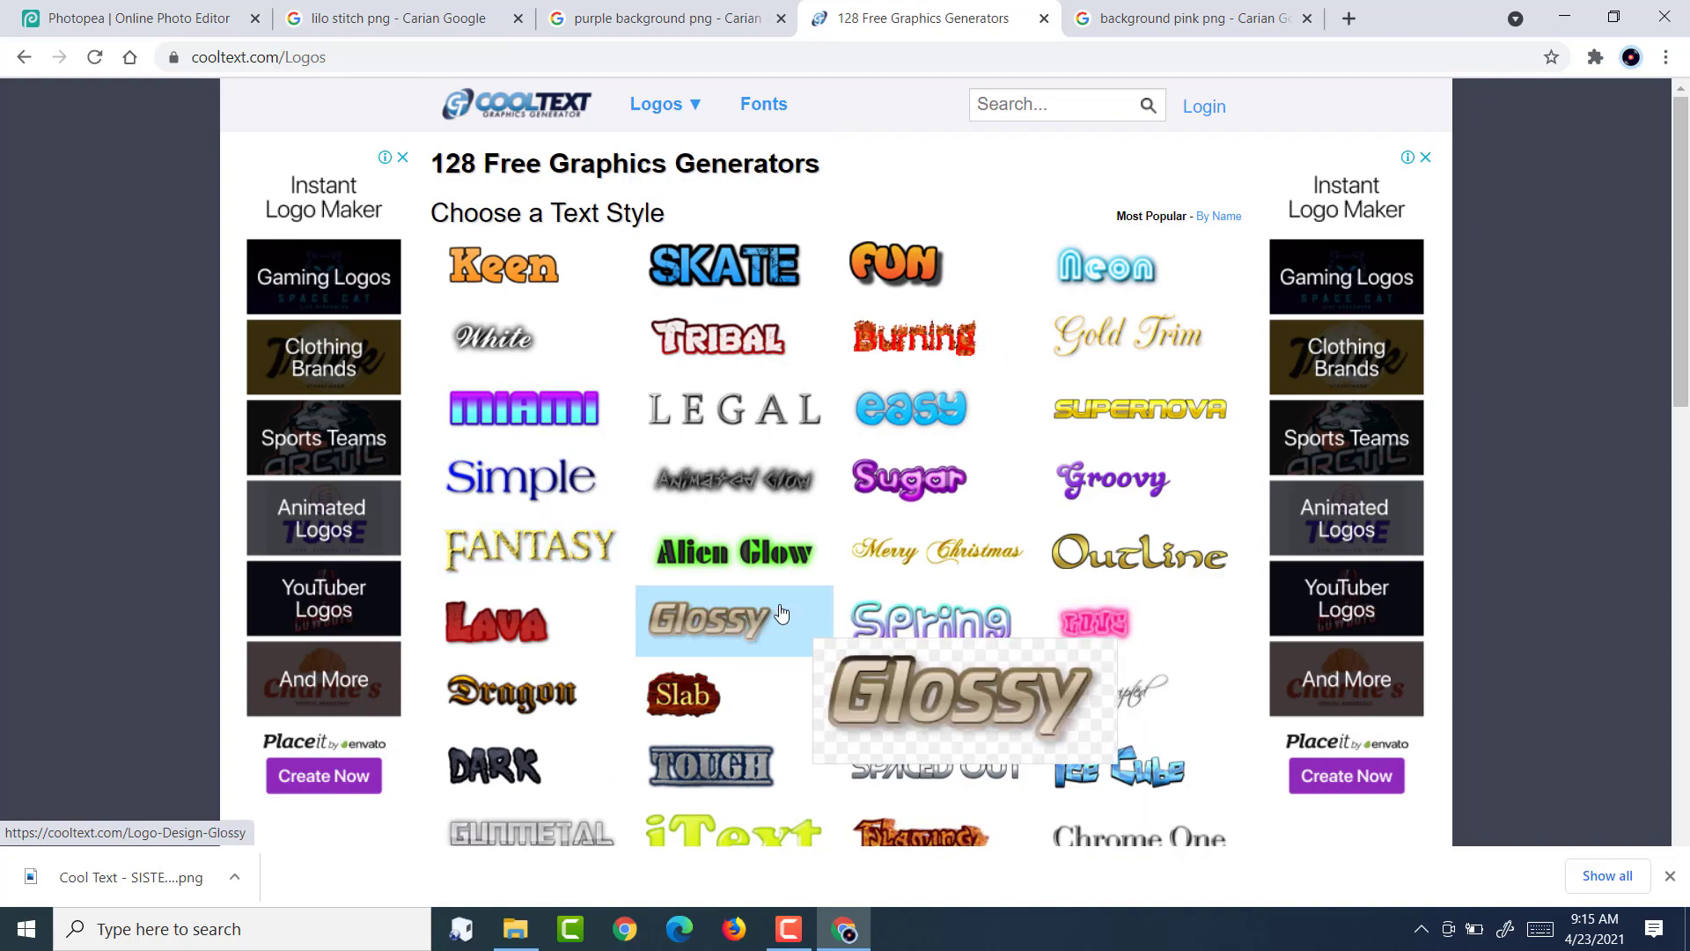
scroll(723, 562, "down", 4)
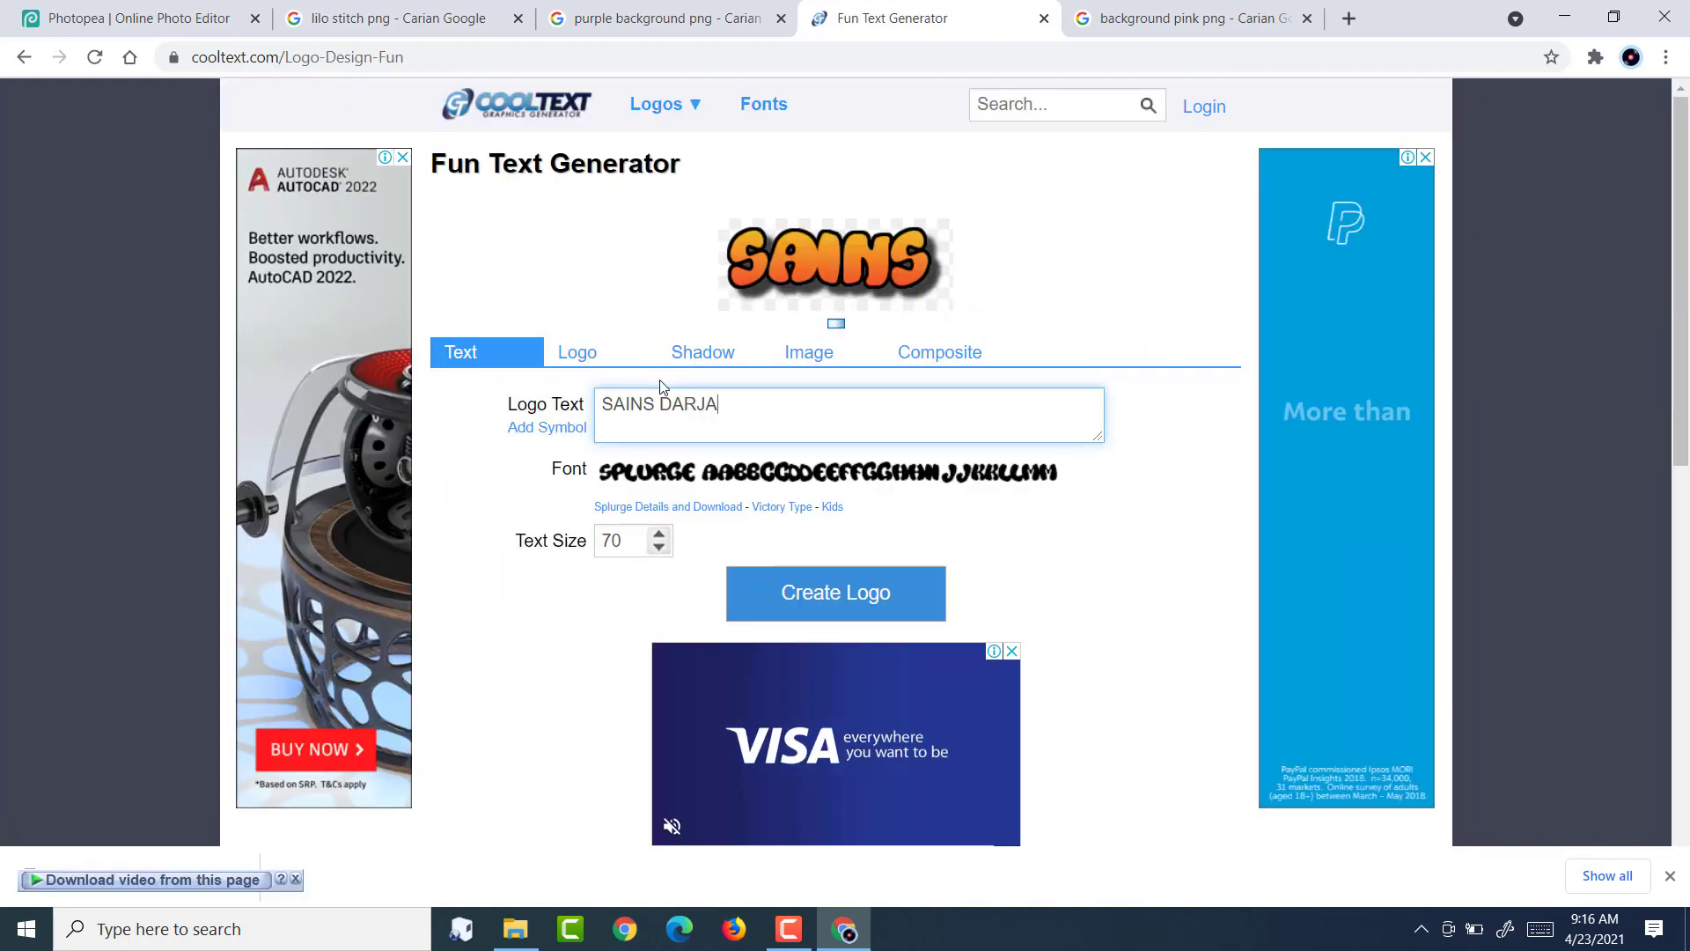
Complete the Fun logo text as "SAINS DARJAH 4", generate the logo and download it.
type("H")
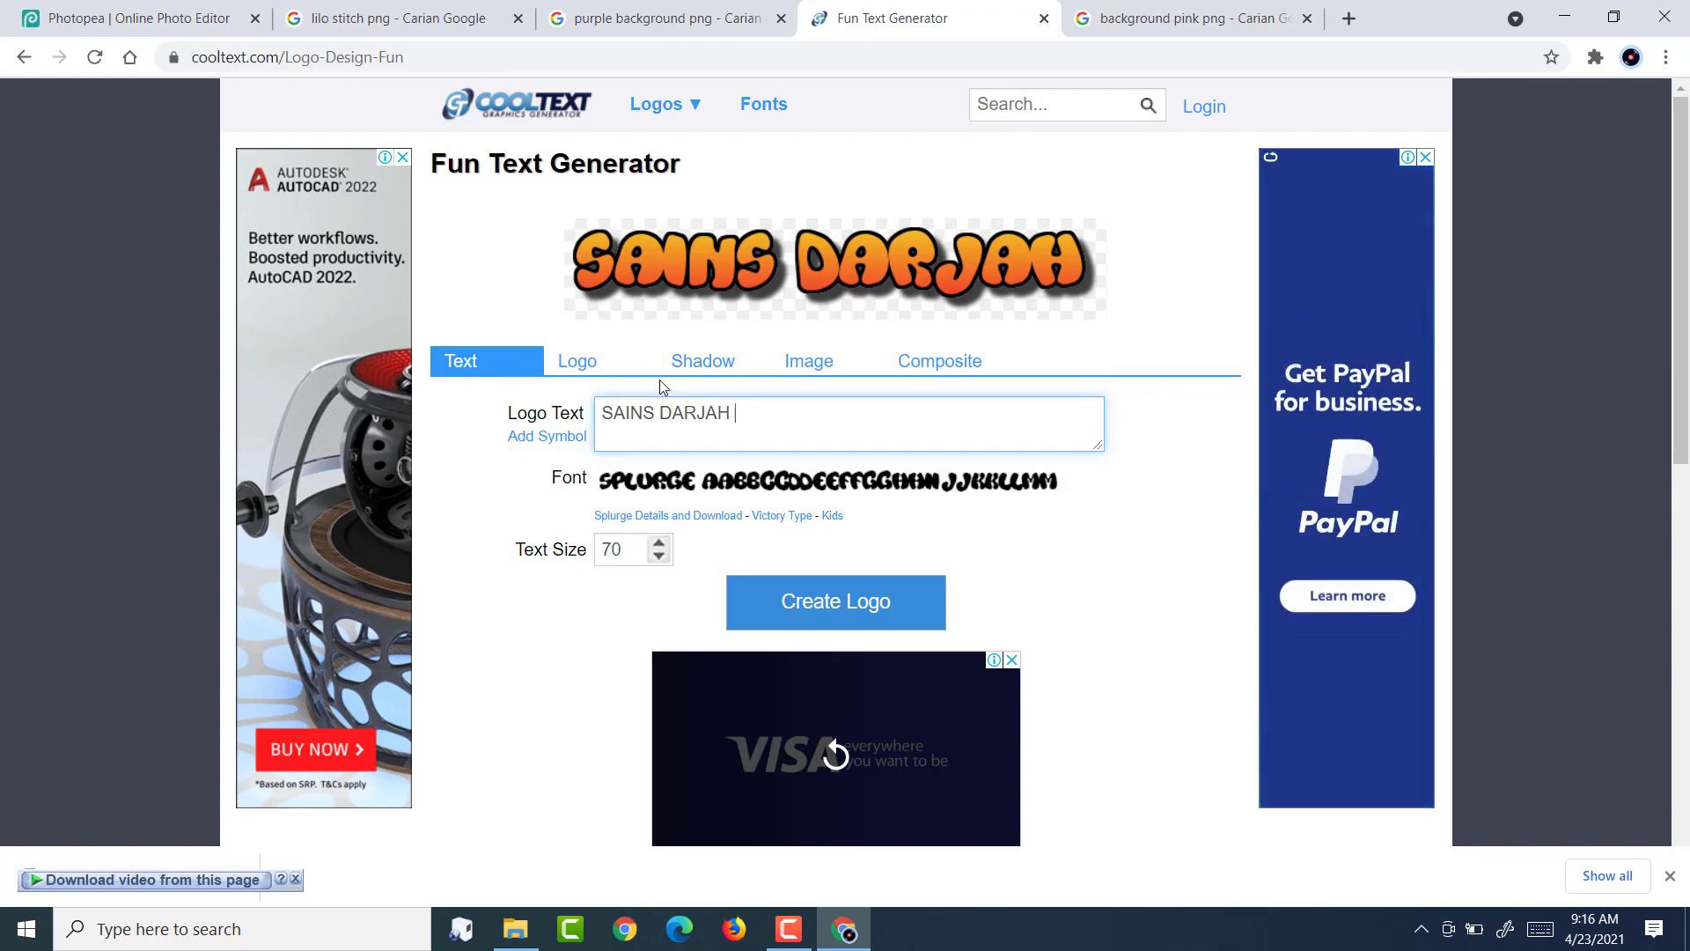
type("4")
left_click(835, 601)
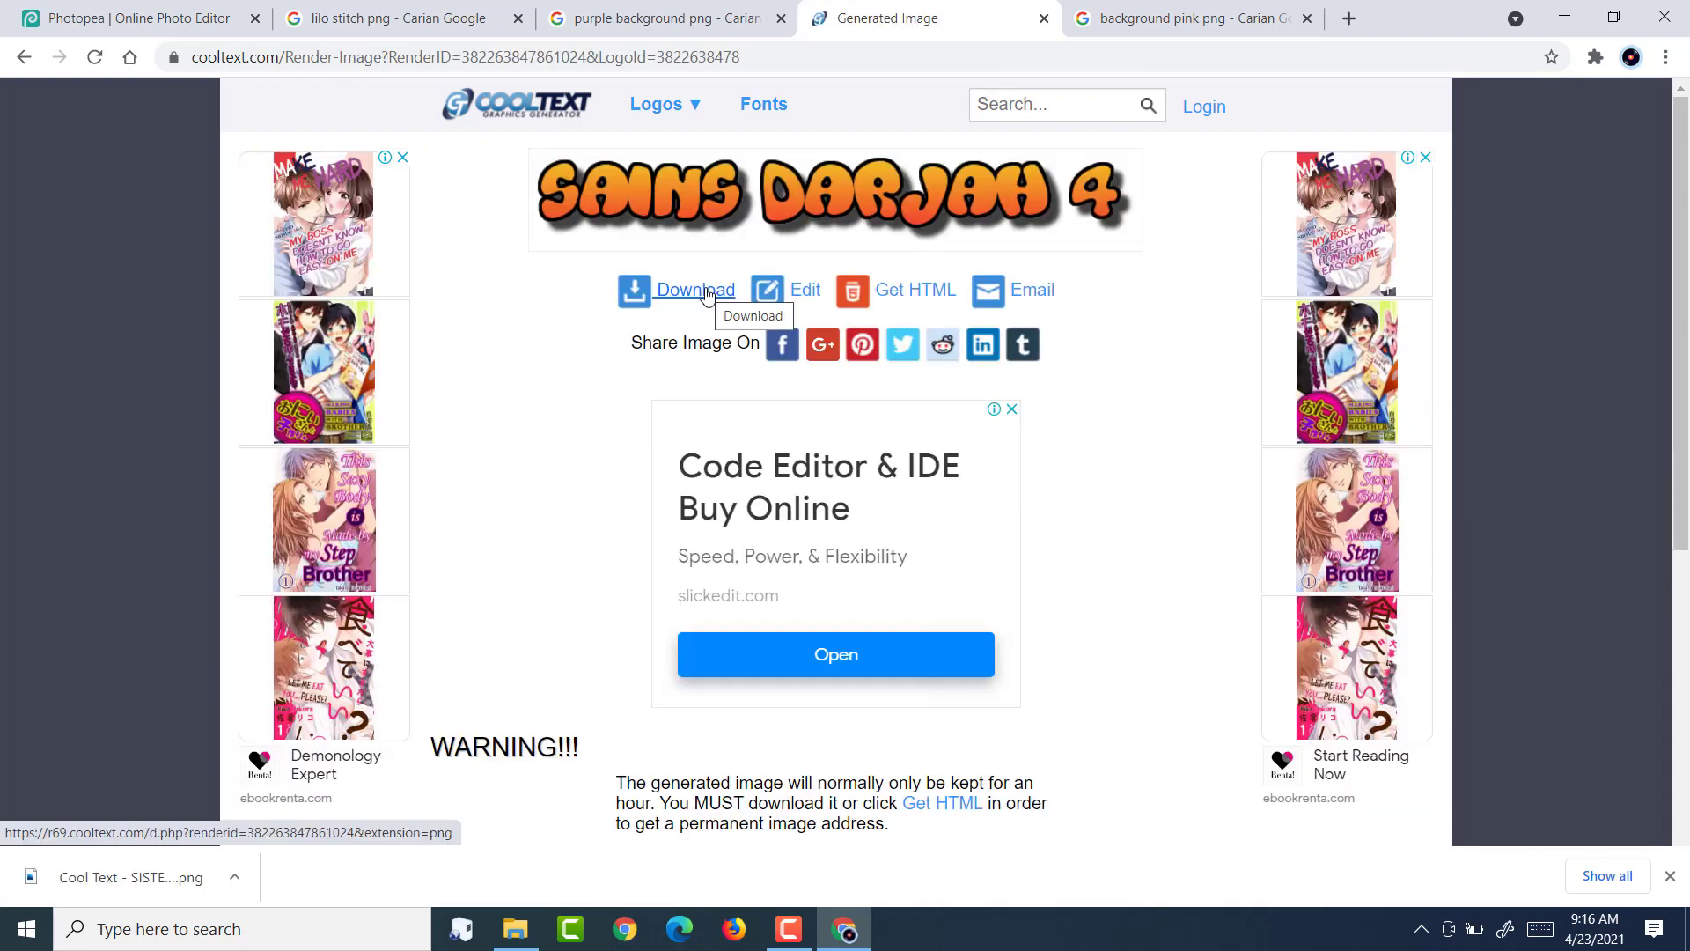
left_click(706, 293)
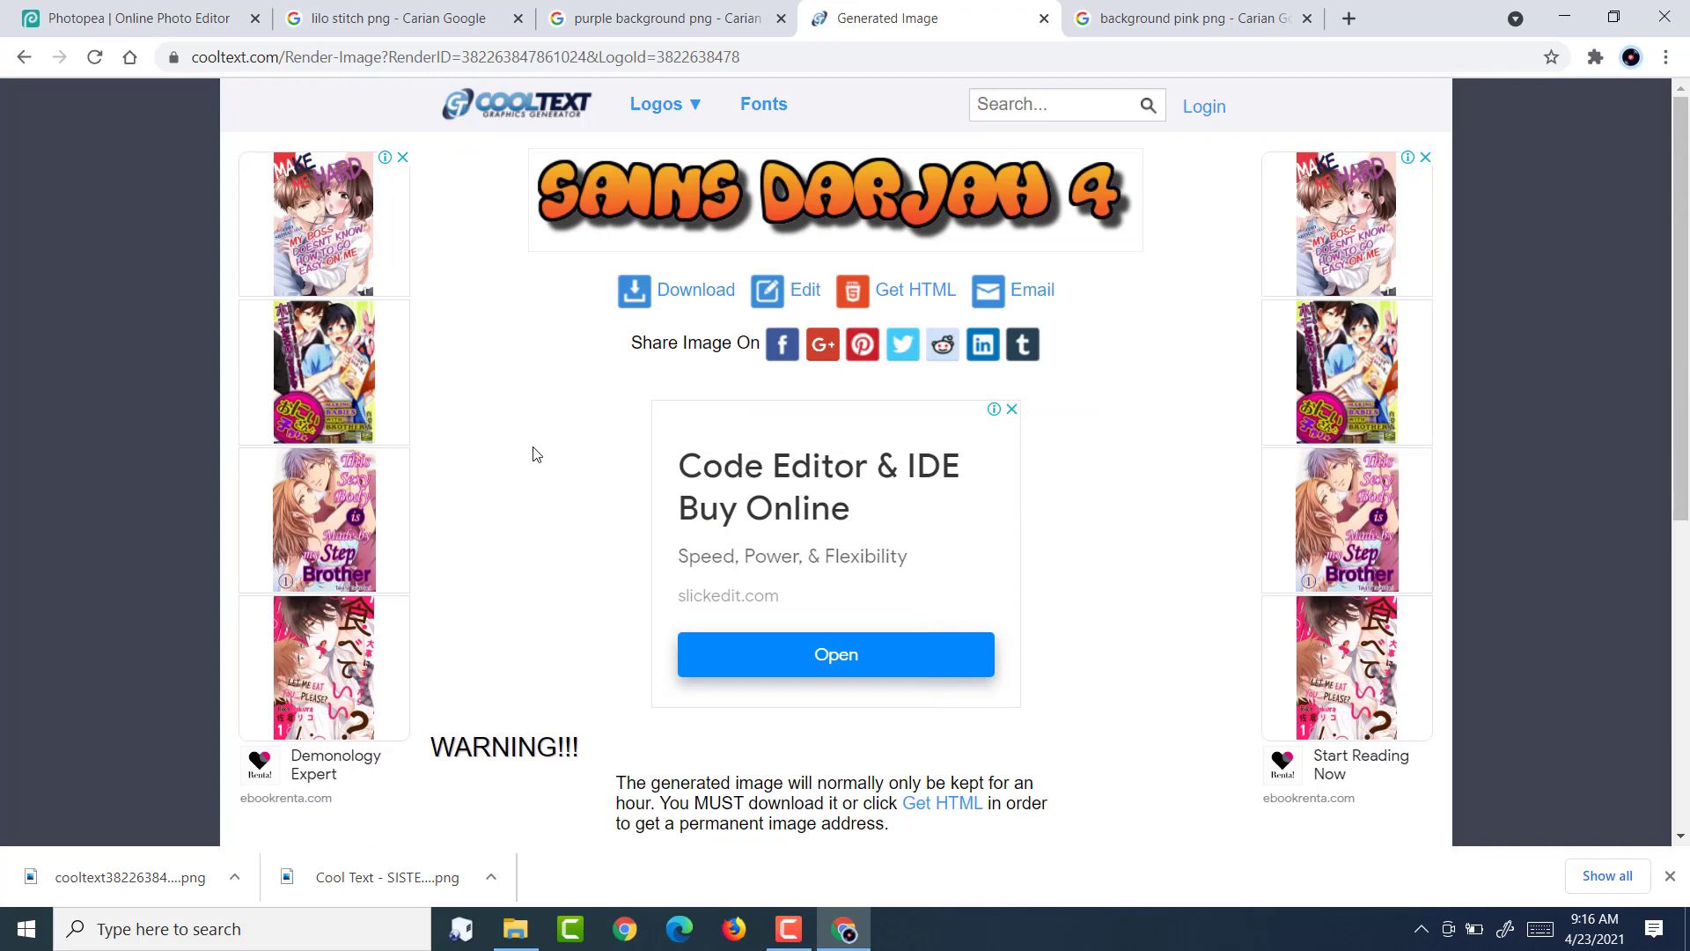
Return to the Cool Text style list and browse it for another logo style.
left_click(652, 104)
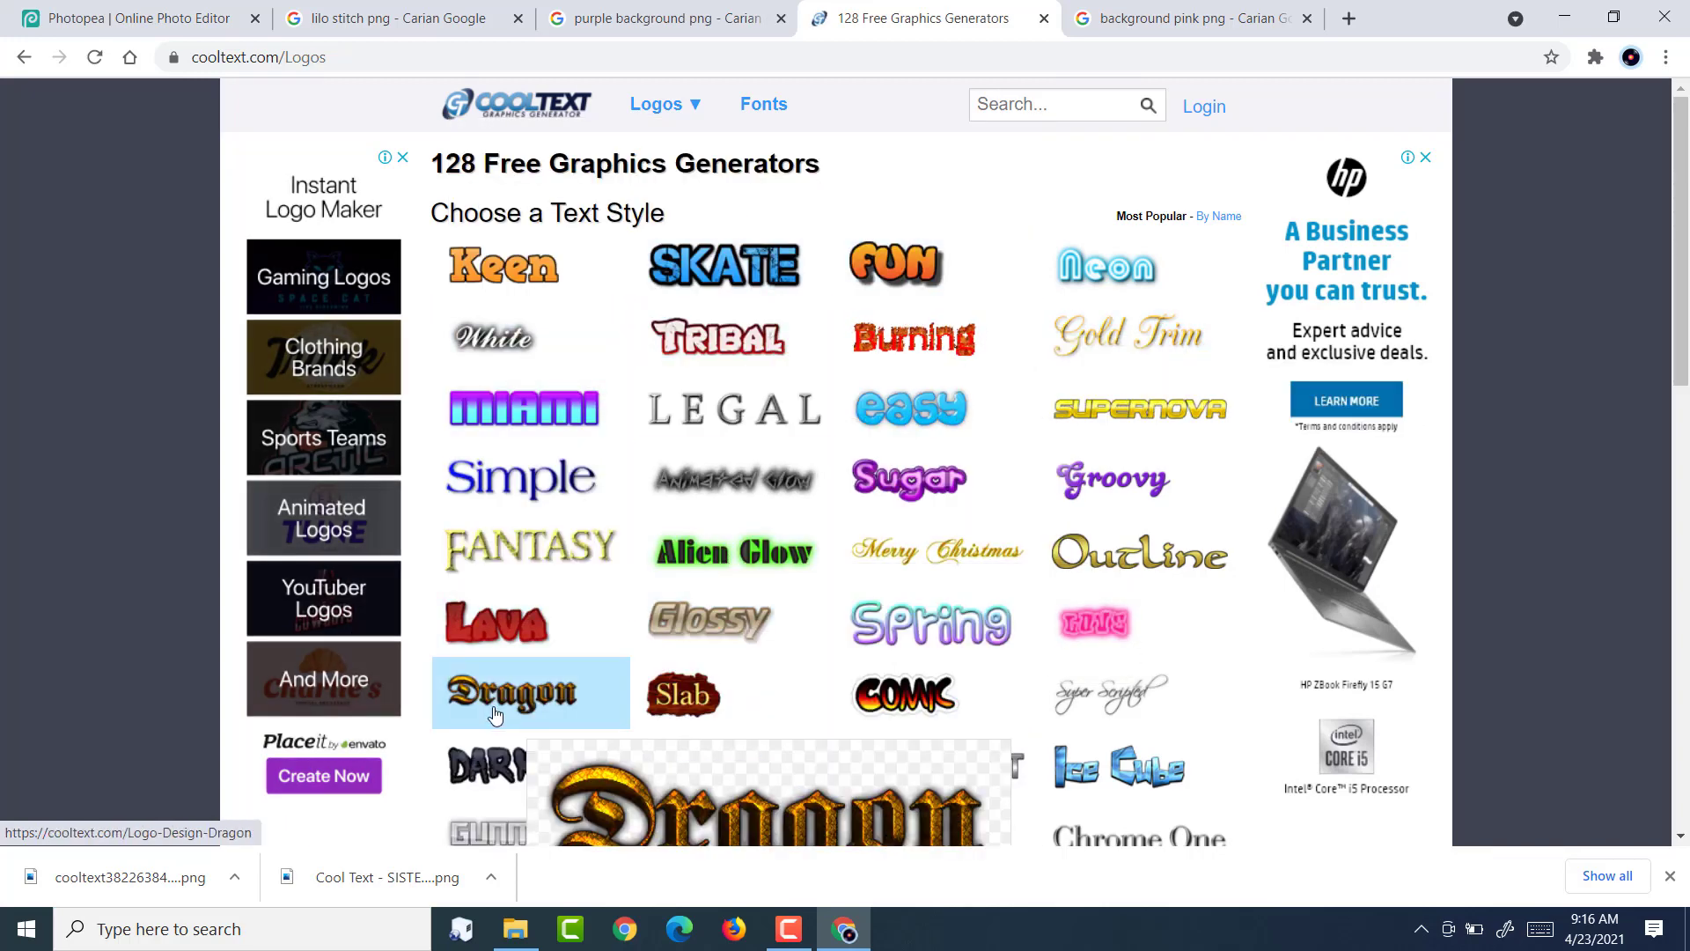
scroll(495, 673, "down", 1)
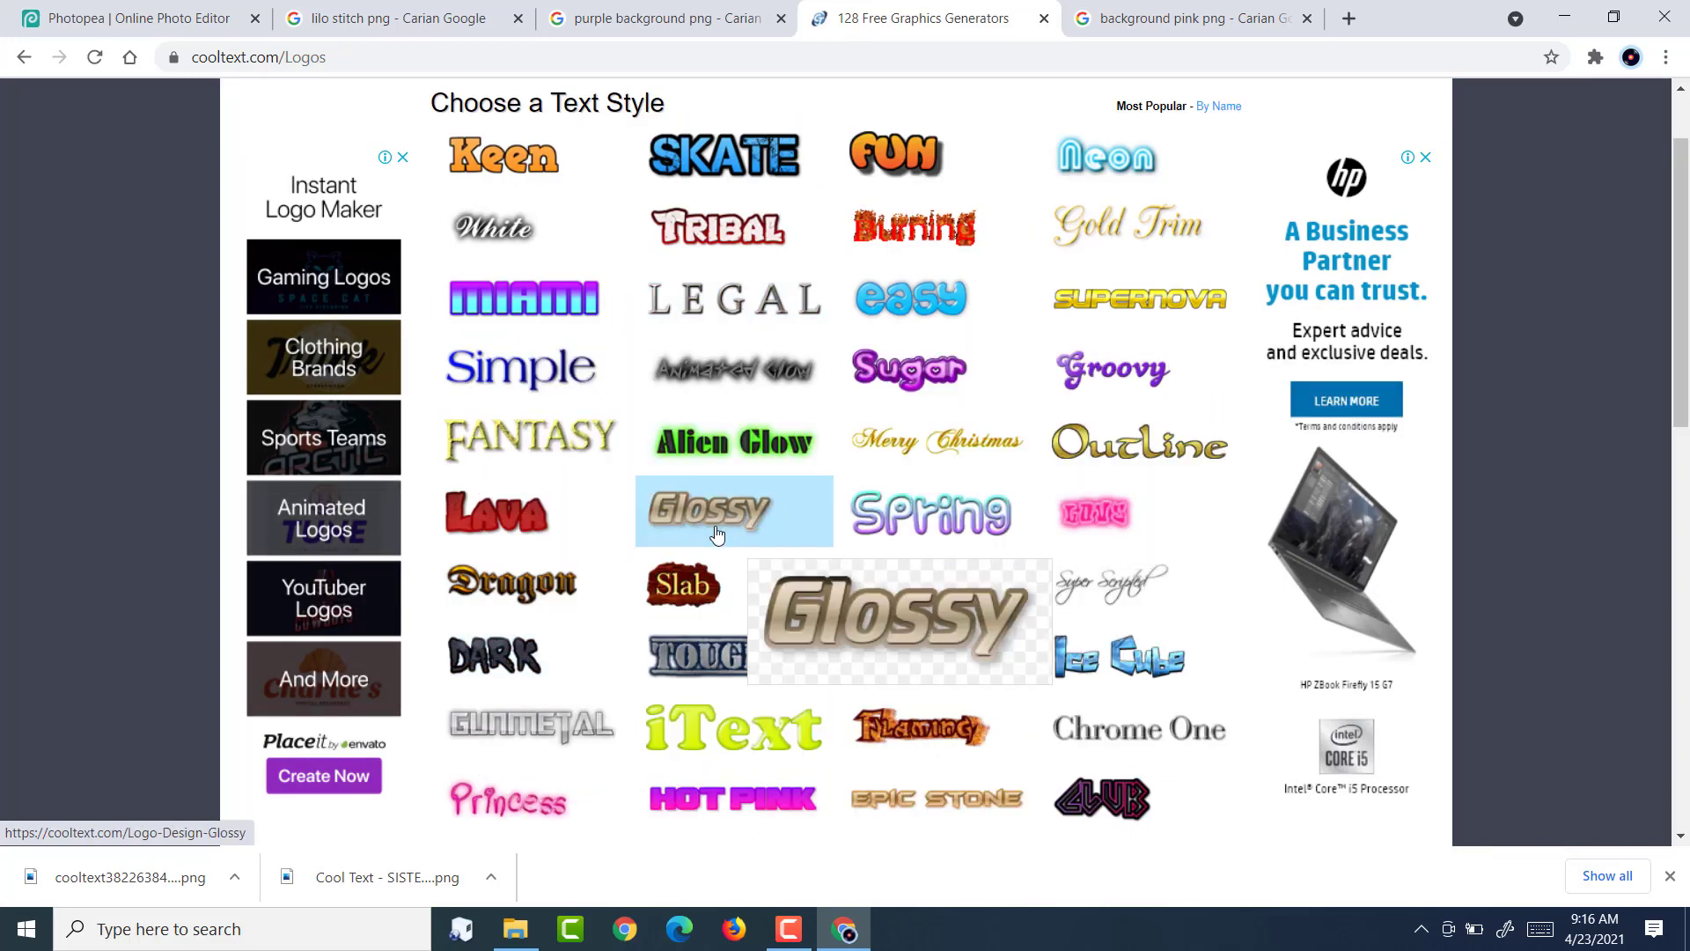
scroll(747, 502, "down", 2)
scroll(719, 540, "down", 2)
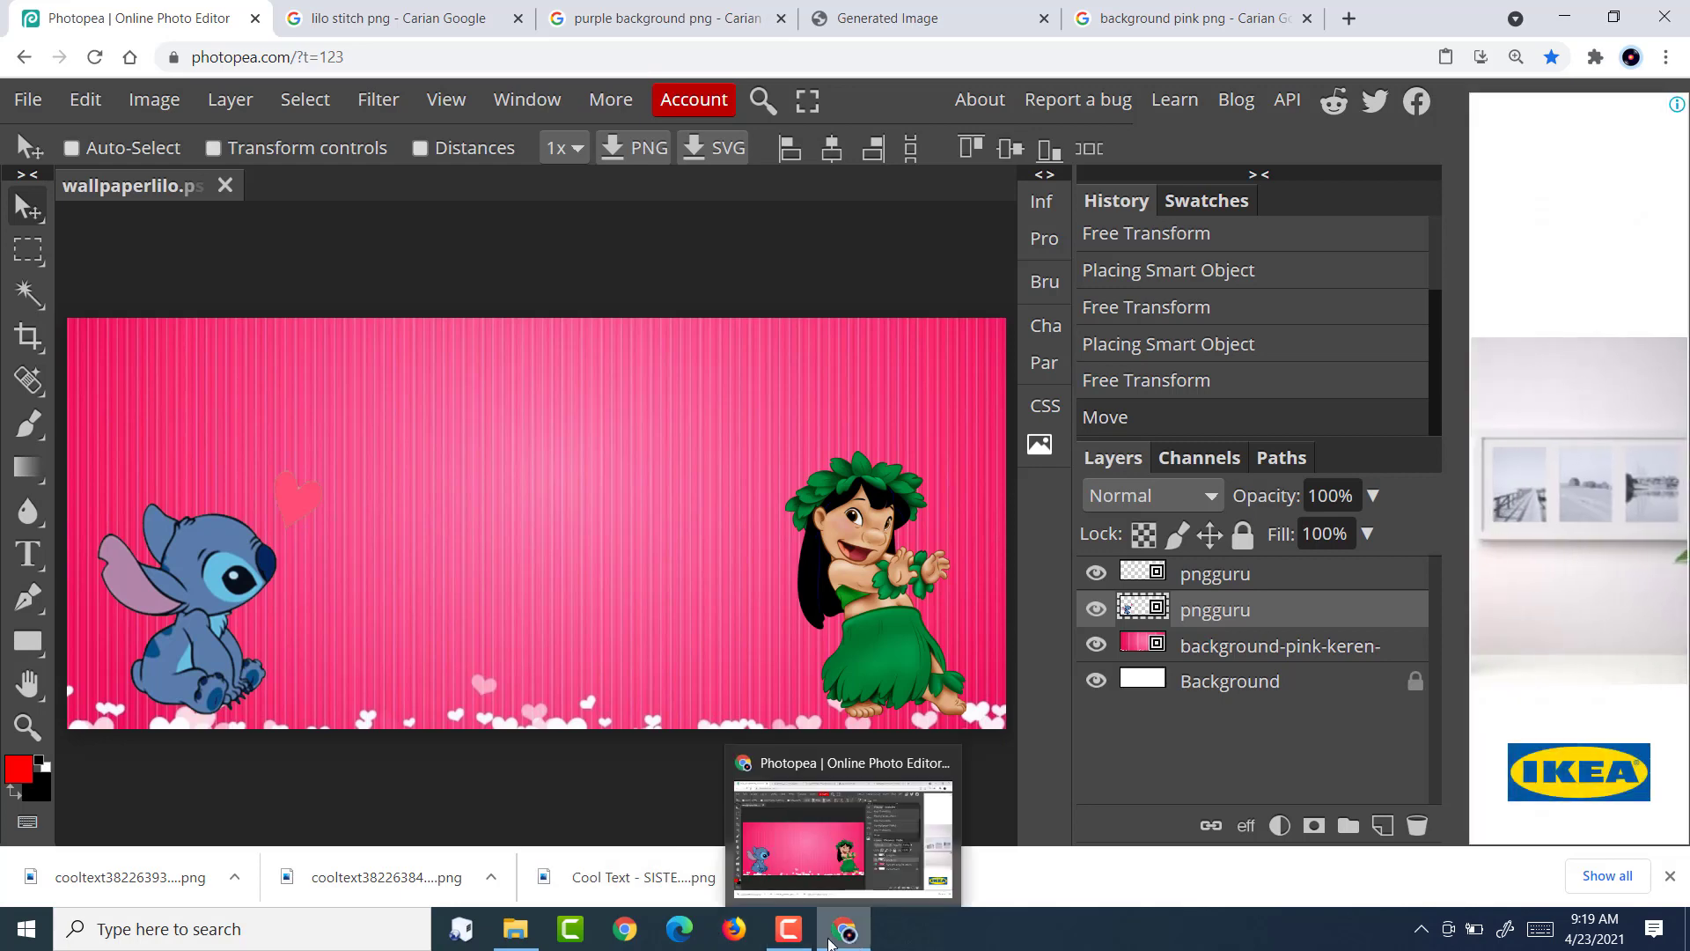
Place the SISTEM PENILAIAN MURID title PNG from D:\GMBR BAHAN\TEXT along the canvas's top edge in the Photopea wallpaper.
left_click(528, 938)
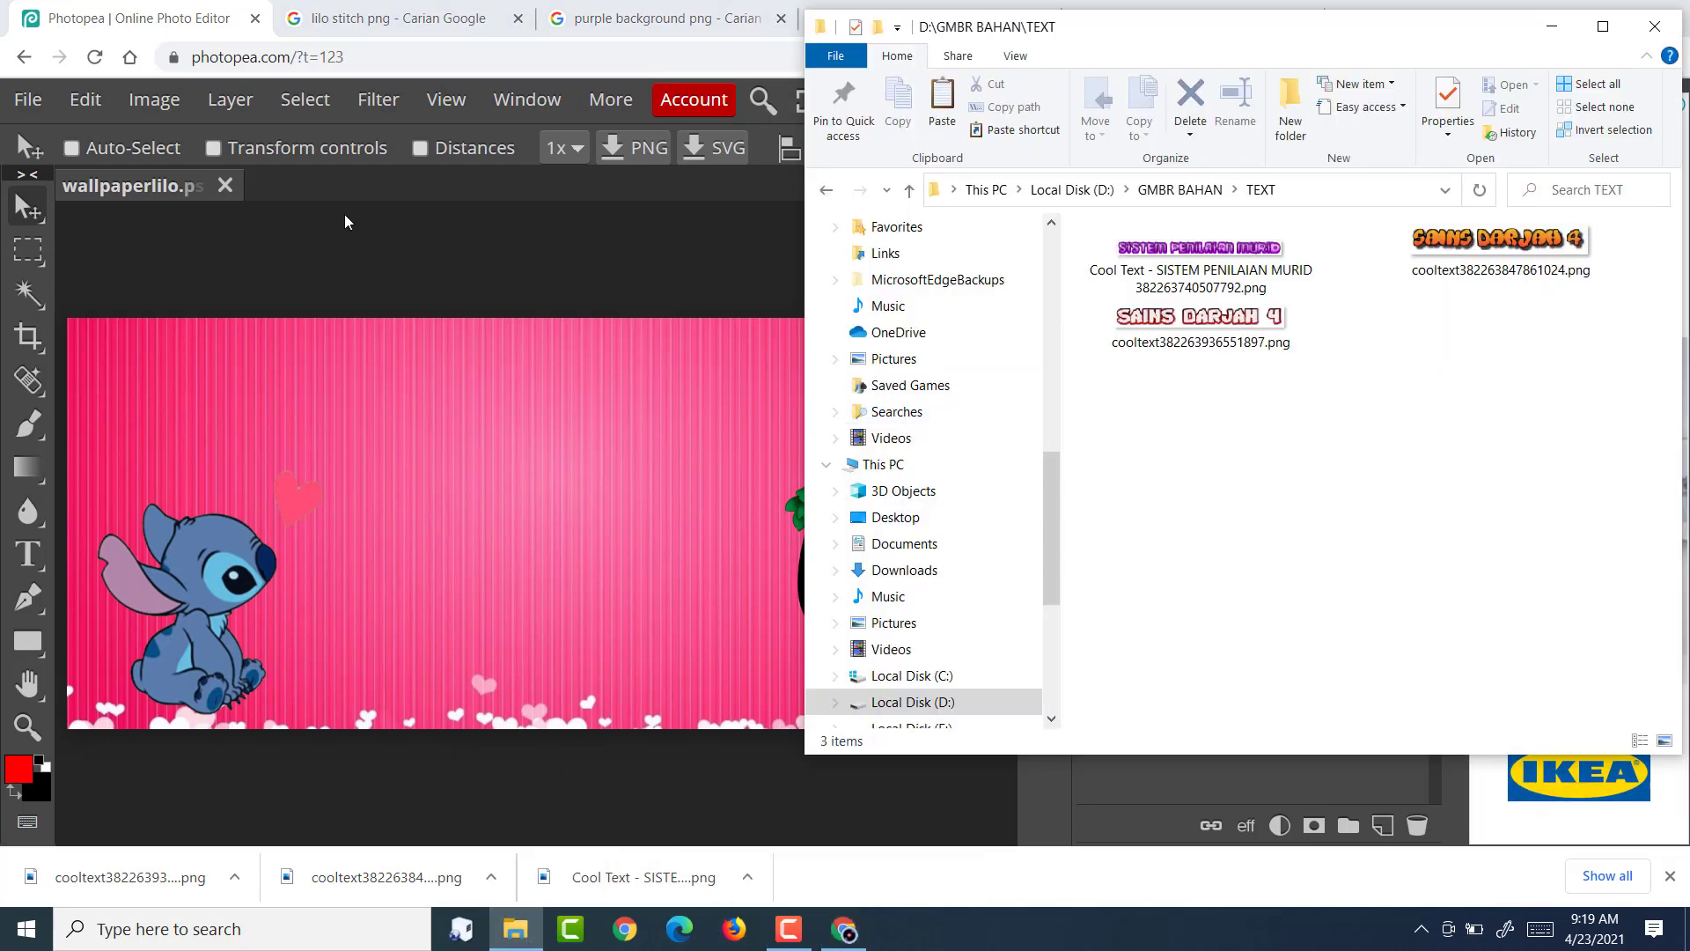
left_click_drag(1184, 264, 357, 408)
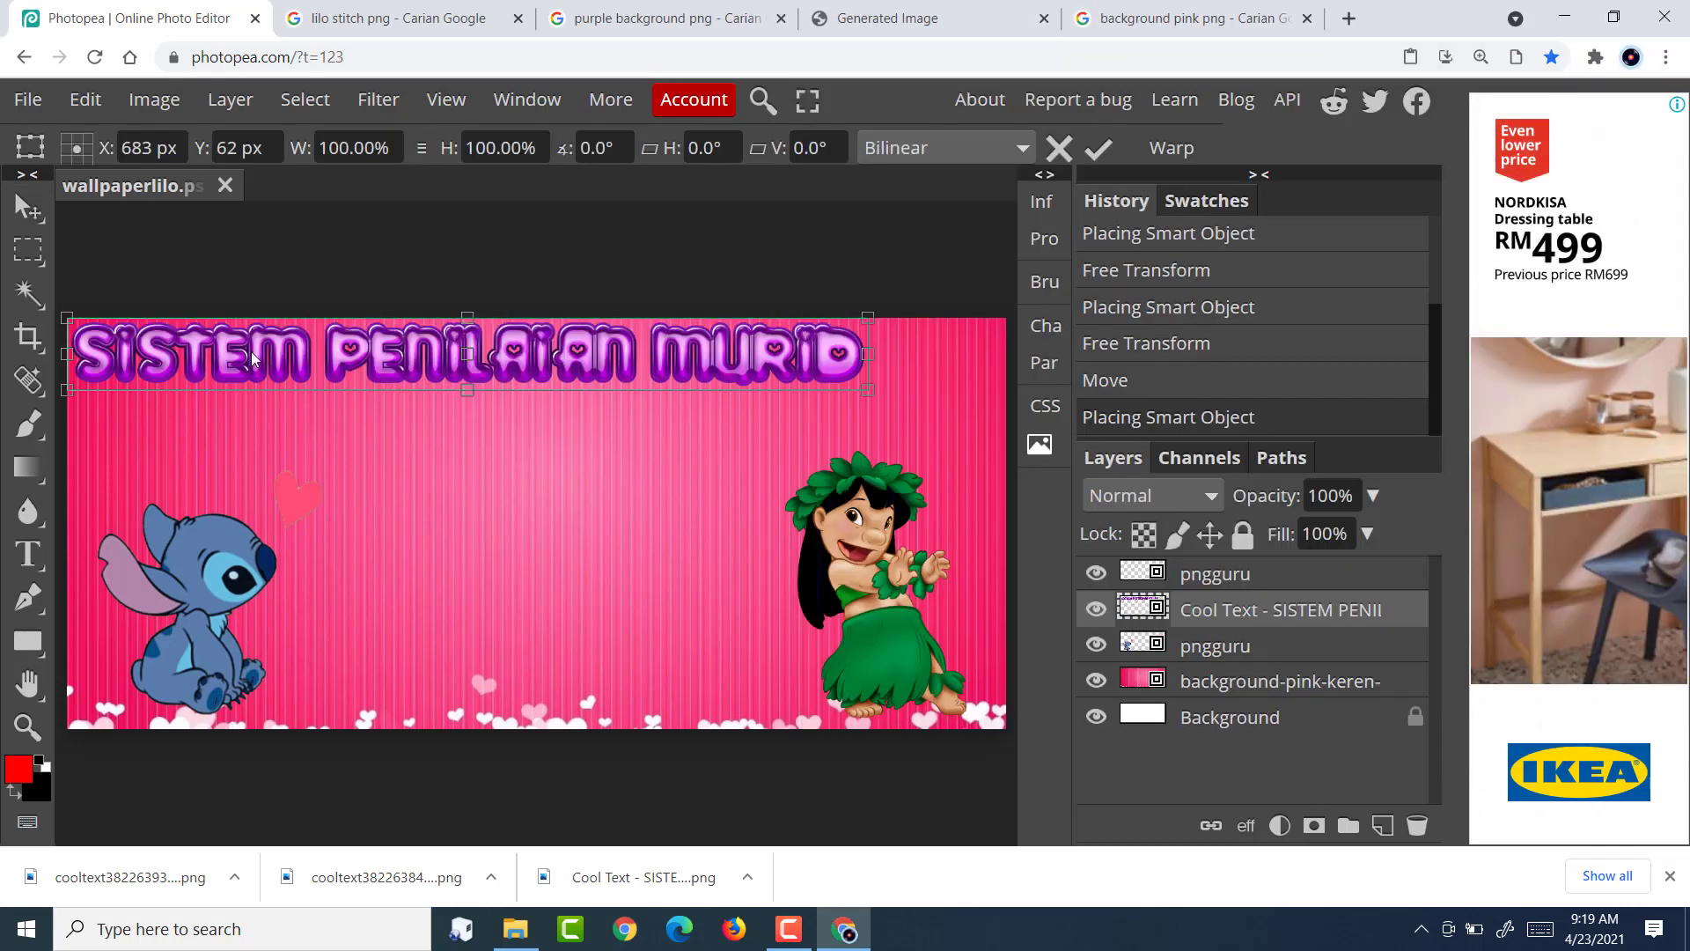
Scale the SISTEM PENILAIAN MURID title to about 82% width and 90% height and centre it near the canvas's upper edge.
left_click_drag(262, 359, 324, 366)
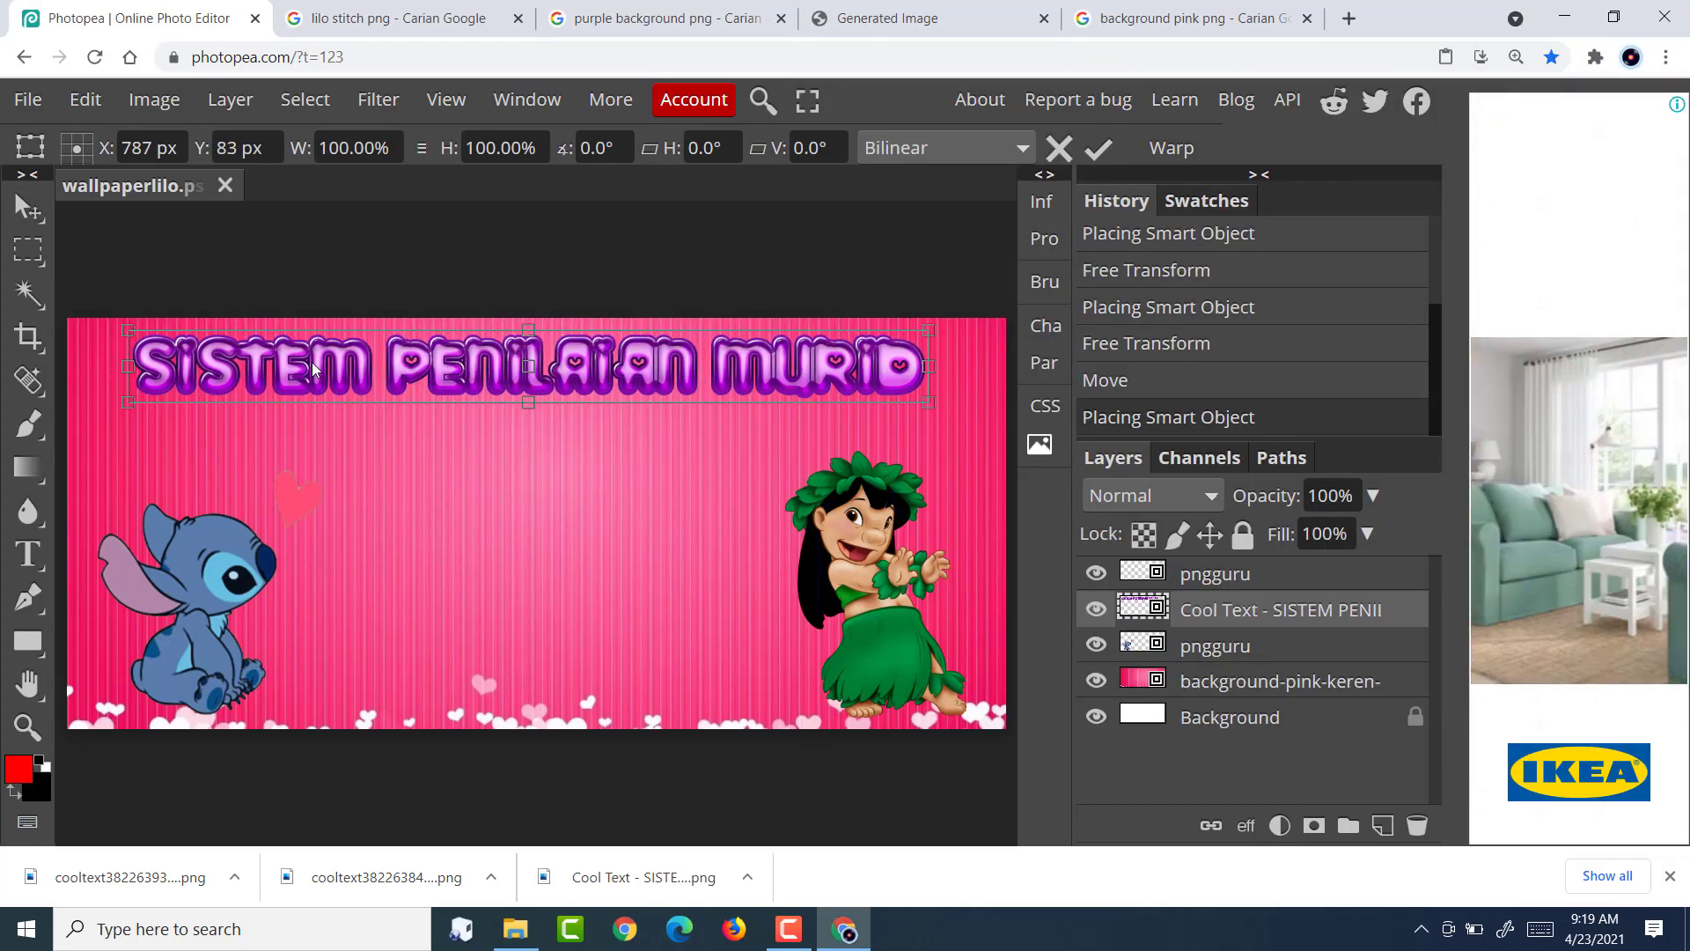
left_click_drag(918, 406, 785, 396)
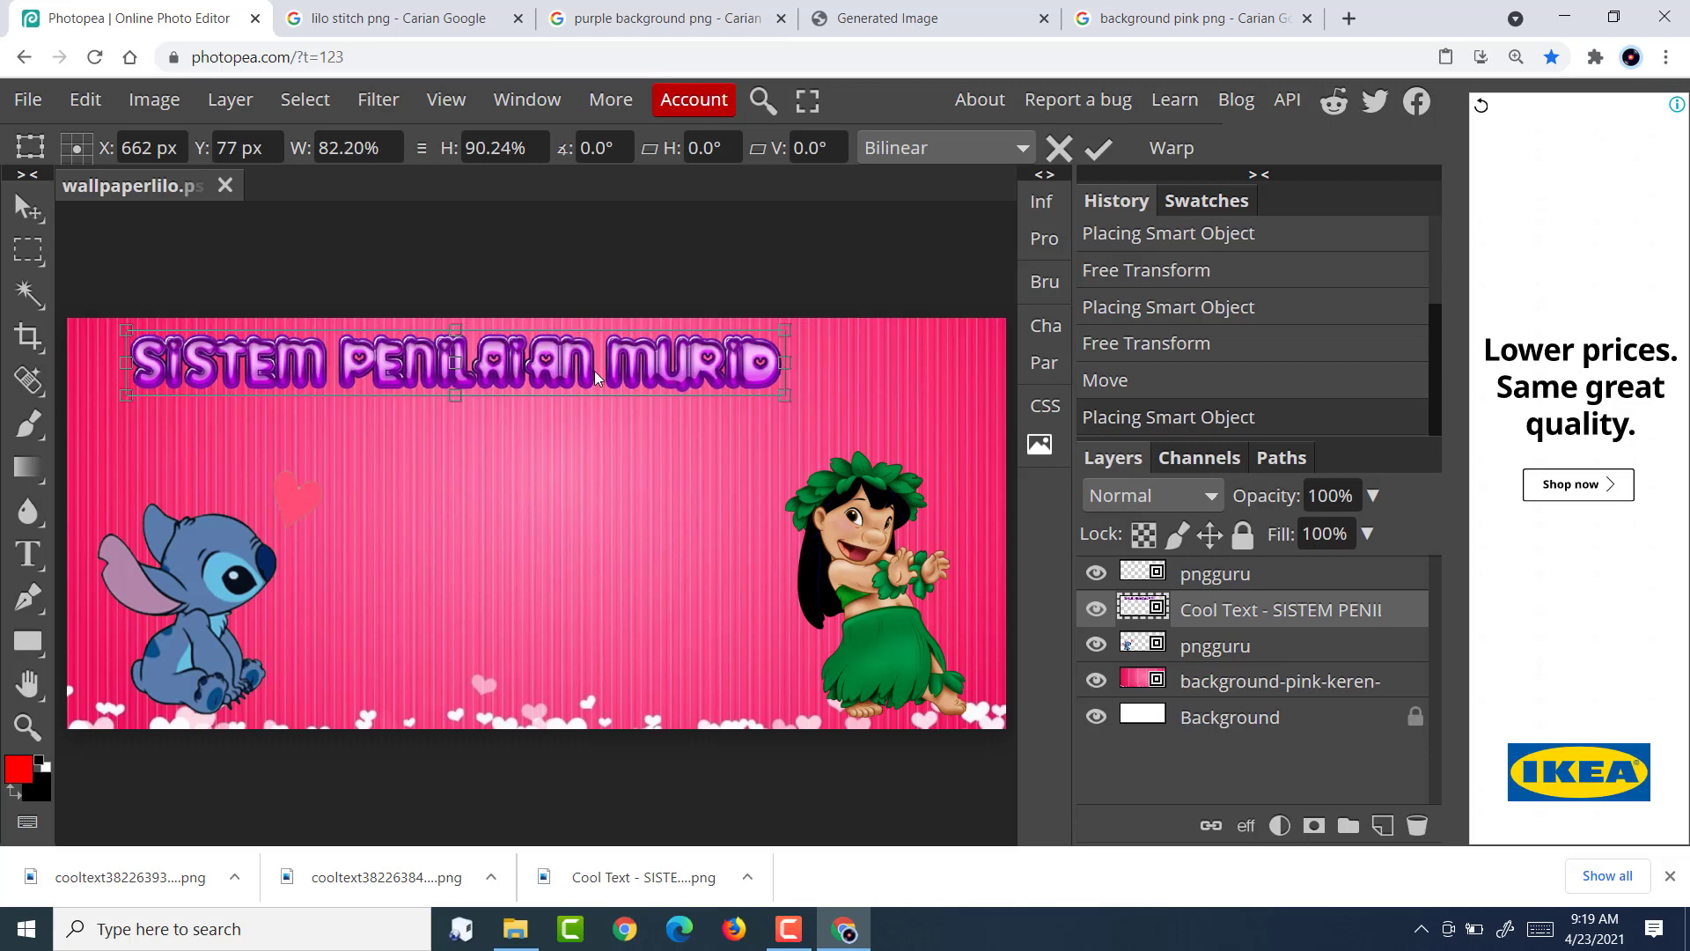
left_click_drag(580, 380, 662, 385)
Place the orange SAINS DARJAH 4 logo, cooltext382263847861024.png, from D:\GMBR BAHAN\TEXT and position it centred beneath the title.
left_click(515, 929)
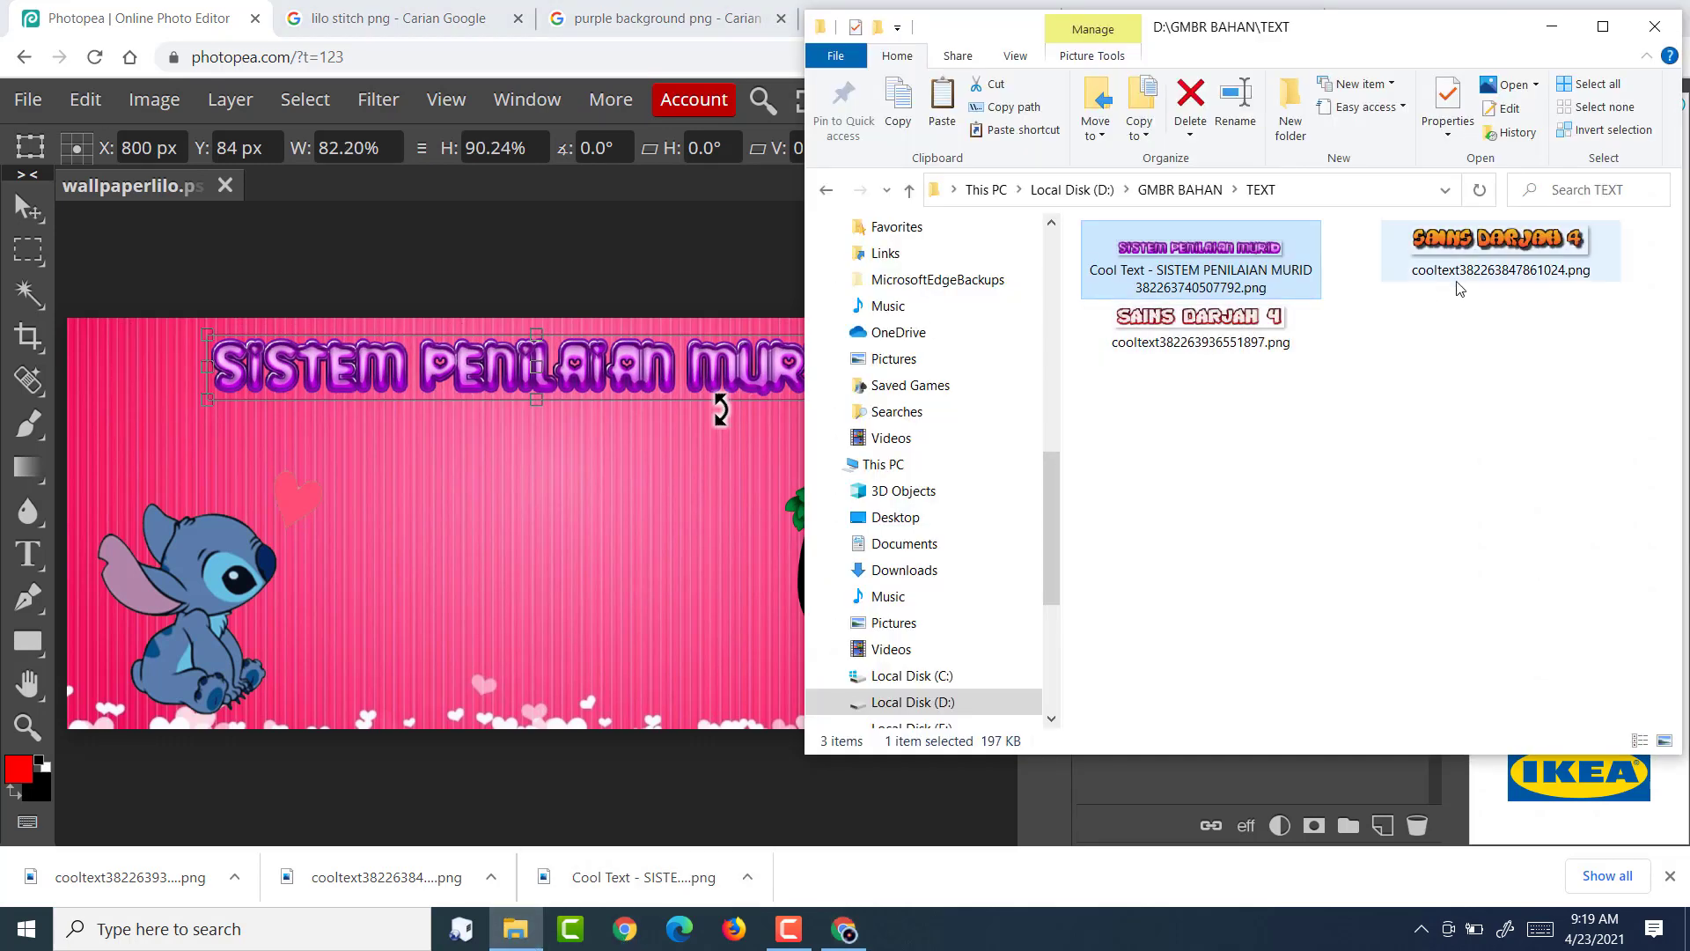
left_click_drag(1462, 244, 487, 457)
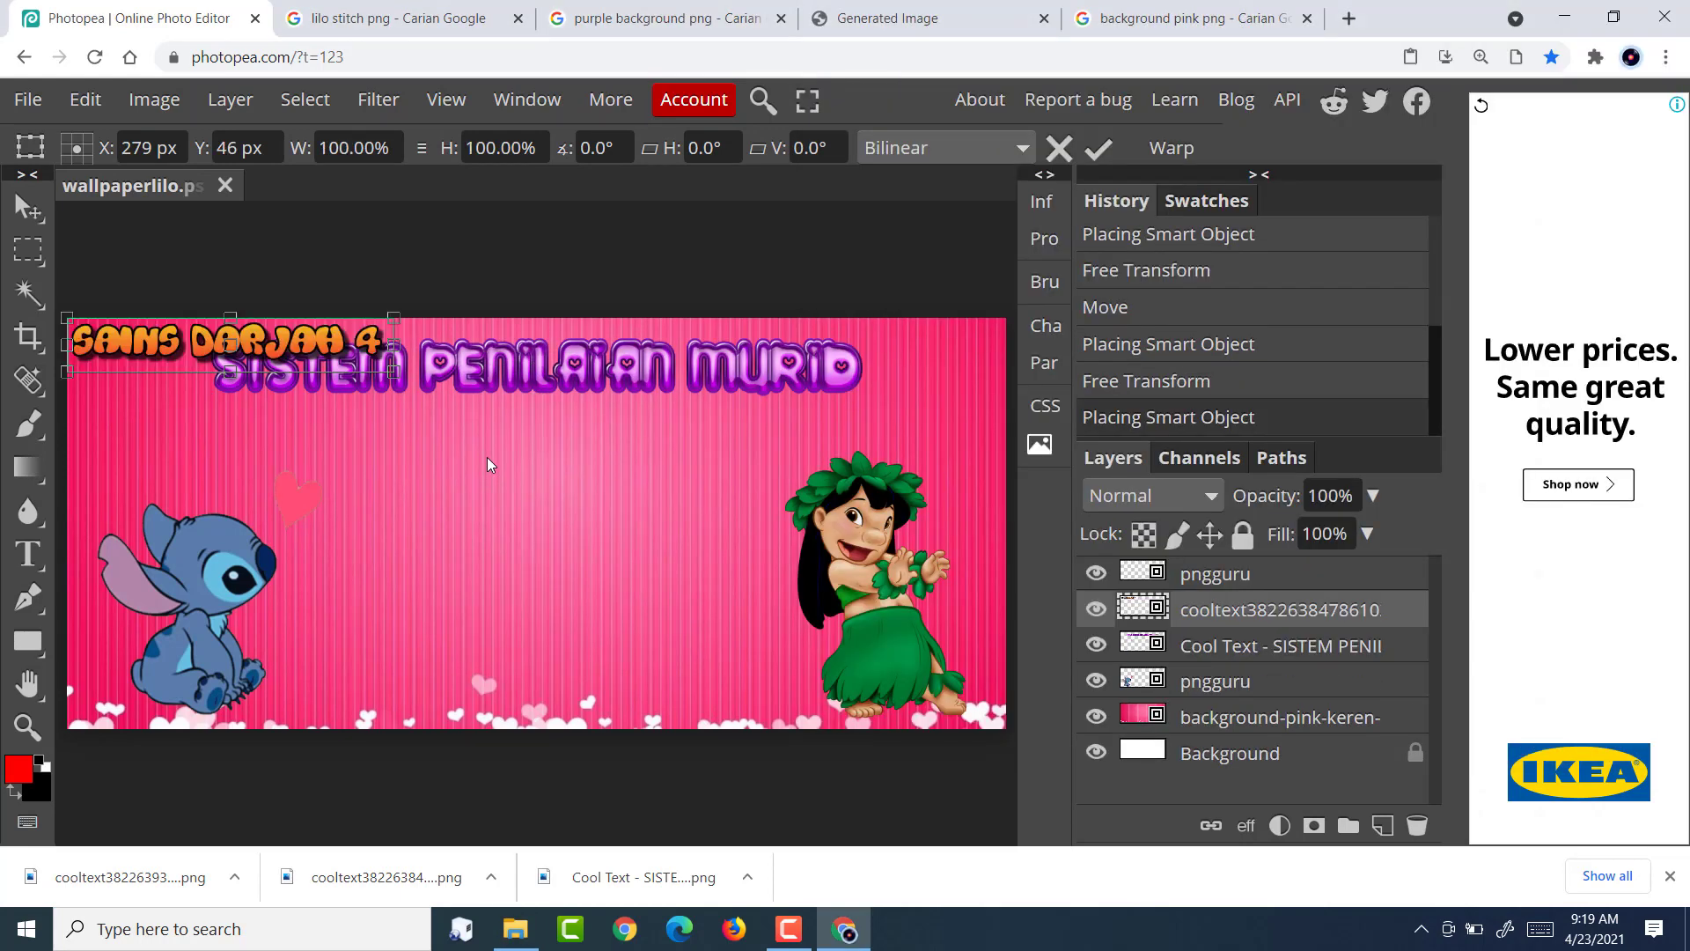
left_click_drag(140, 337, 445, 438)
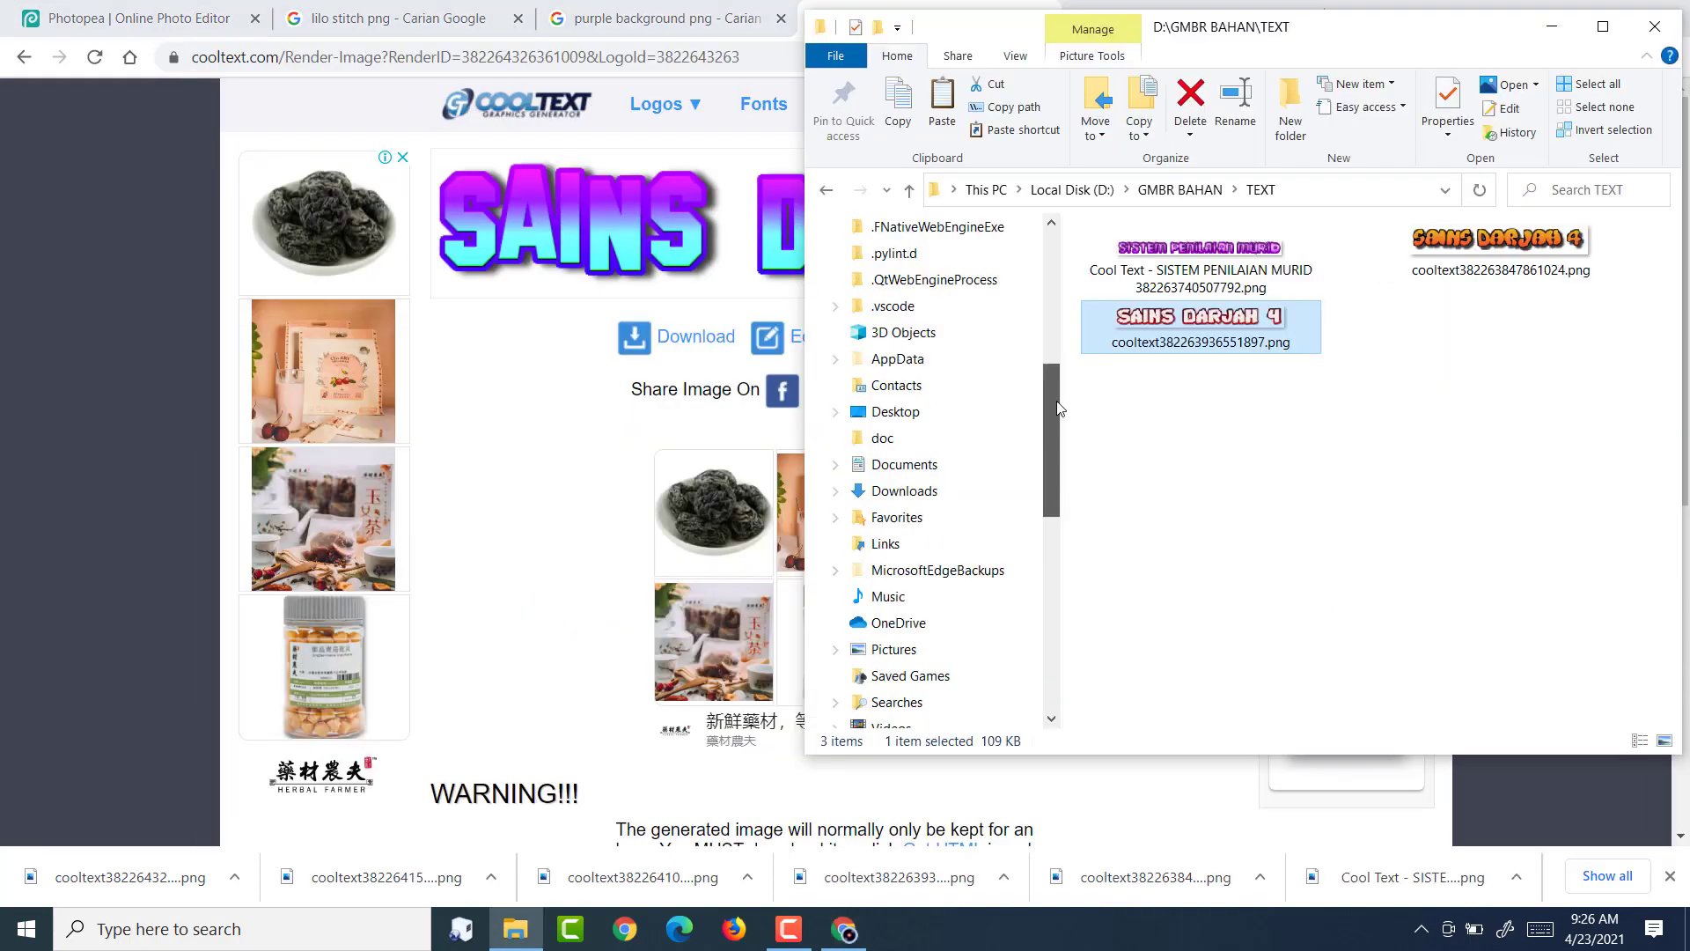
Place the purple-blue SAINS DARJAH 4 logo, cooltext382264326361009.png, from the Downloads folder into the wallpaper.
scroll(1059, 408, "up", 6)
left_click(886, 287)
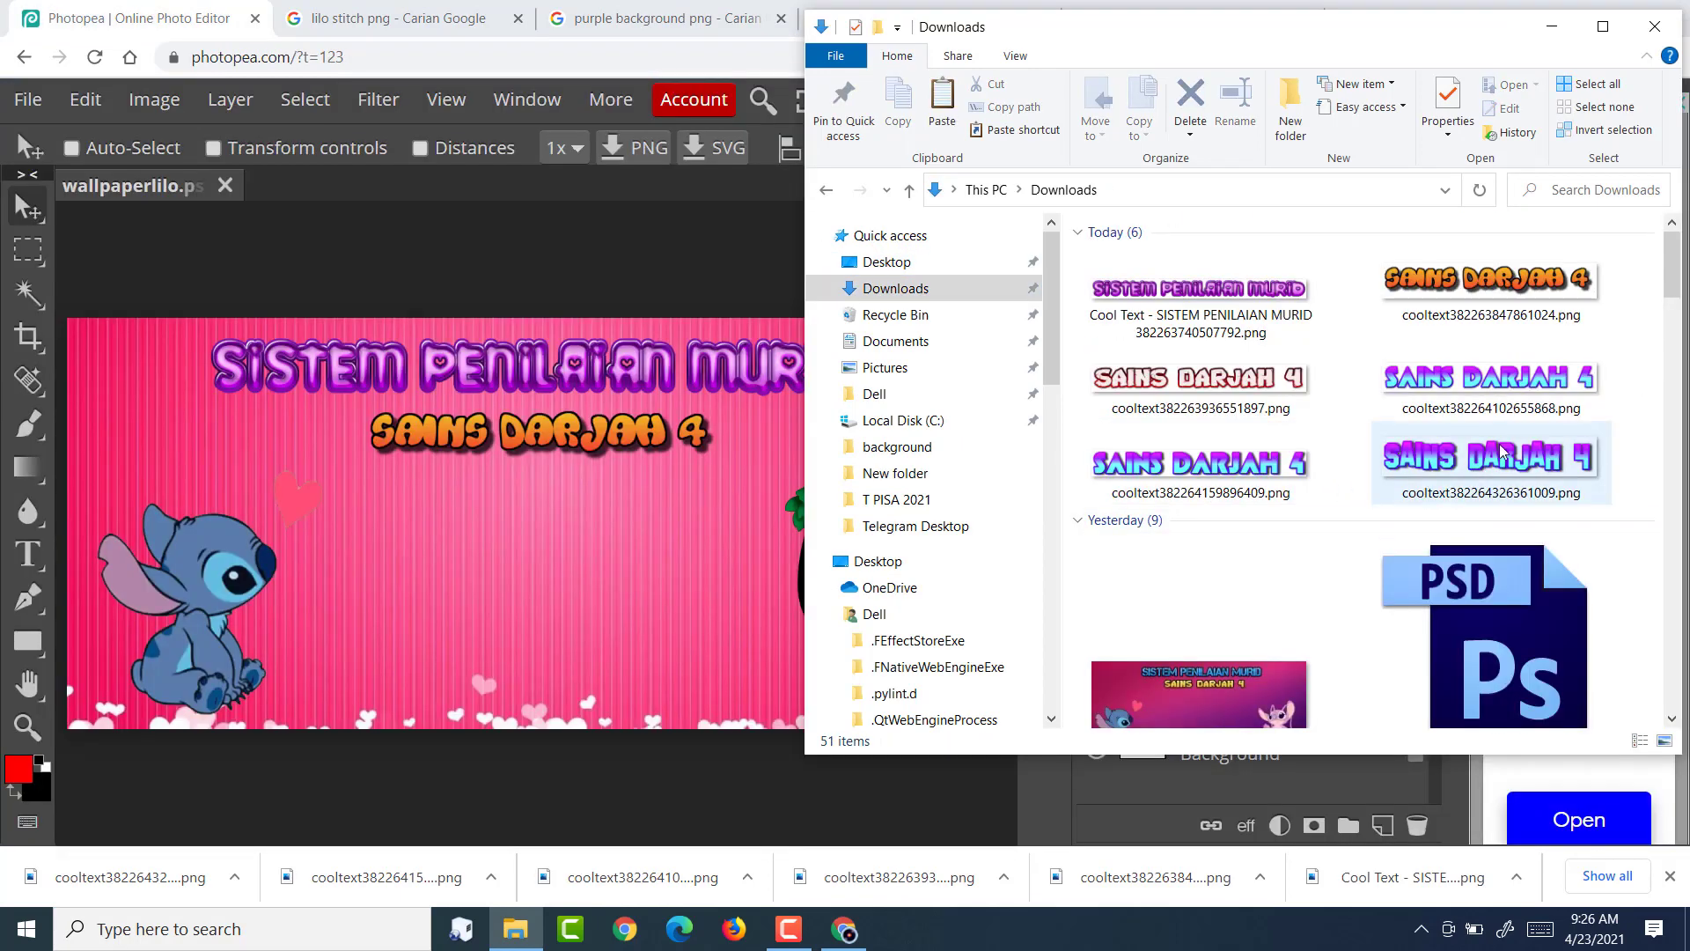
left_click_drag(1556, 465, 580, 508)
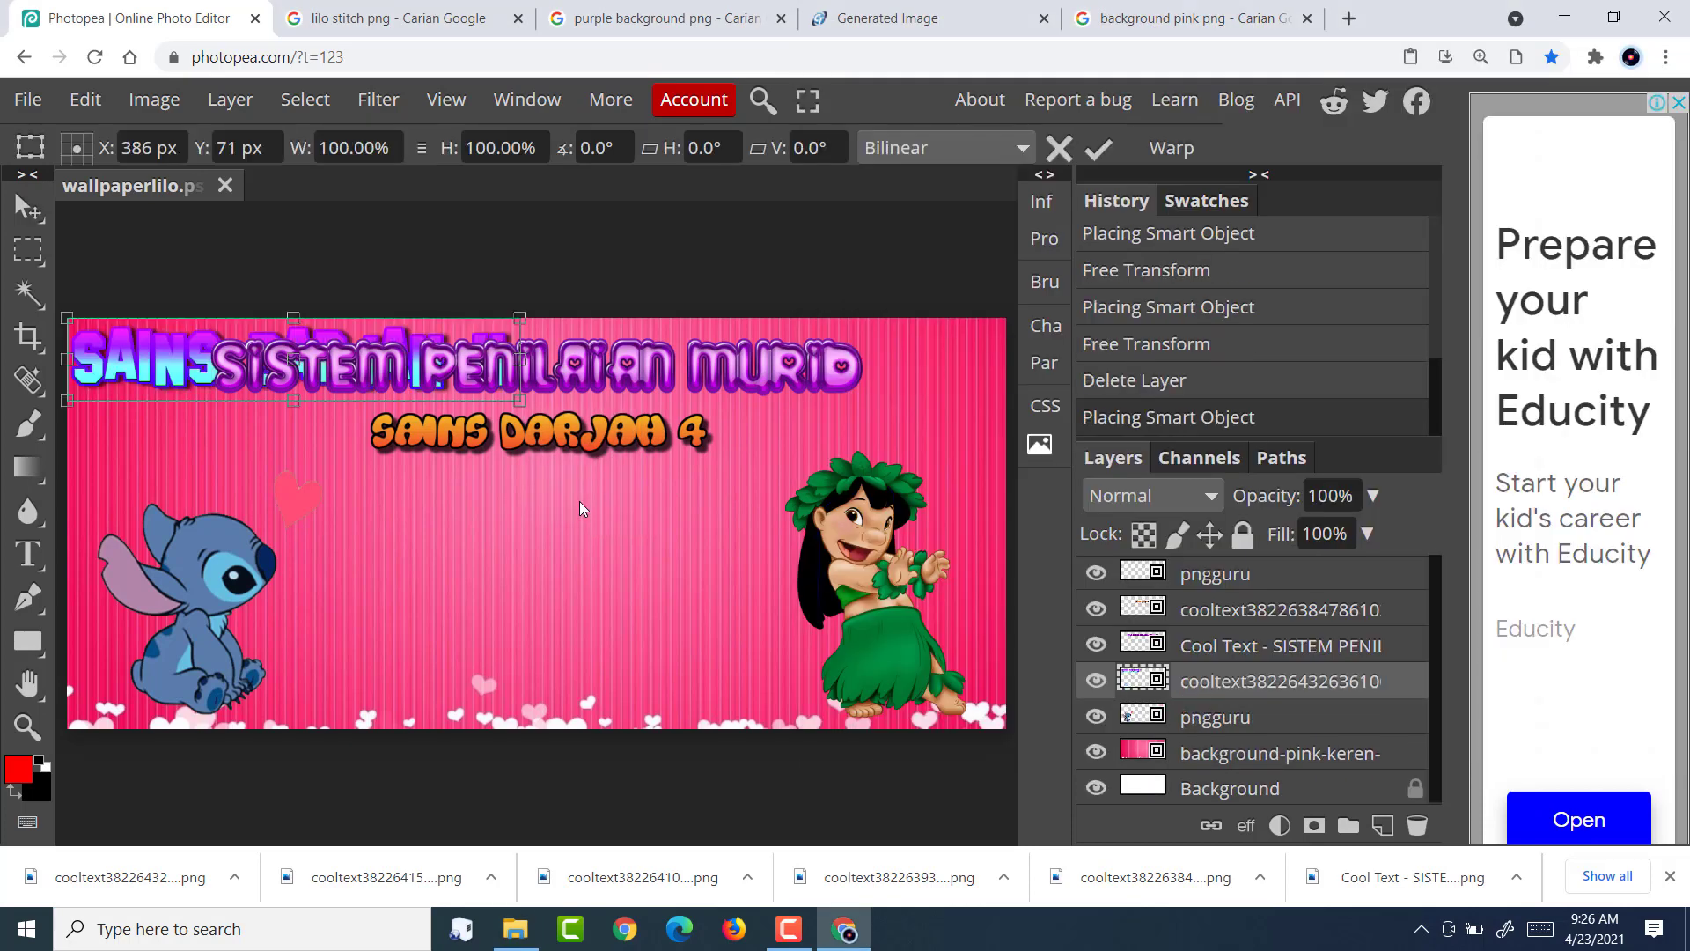
key("Return")
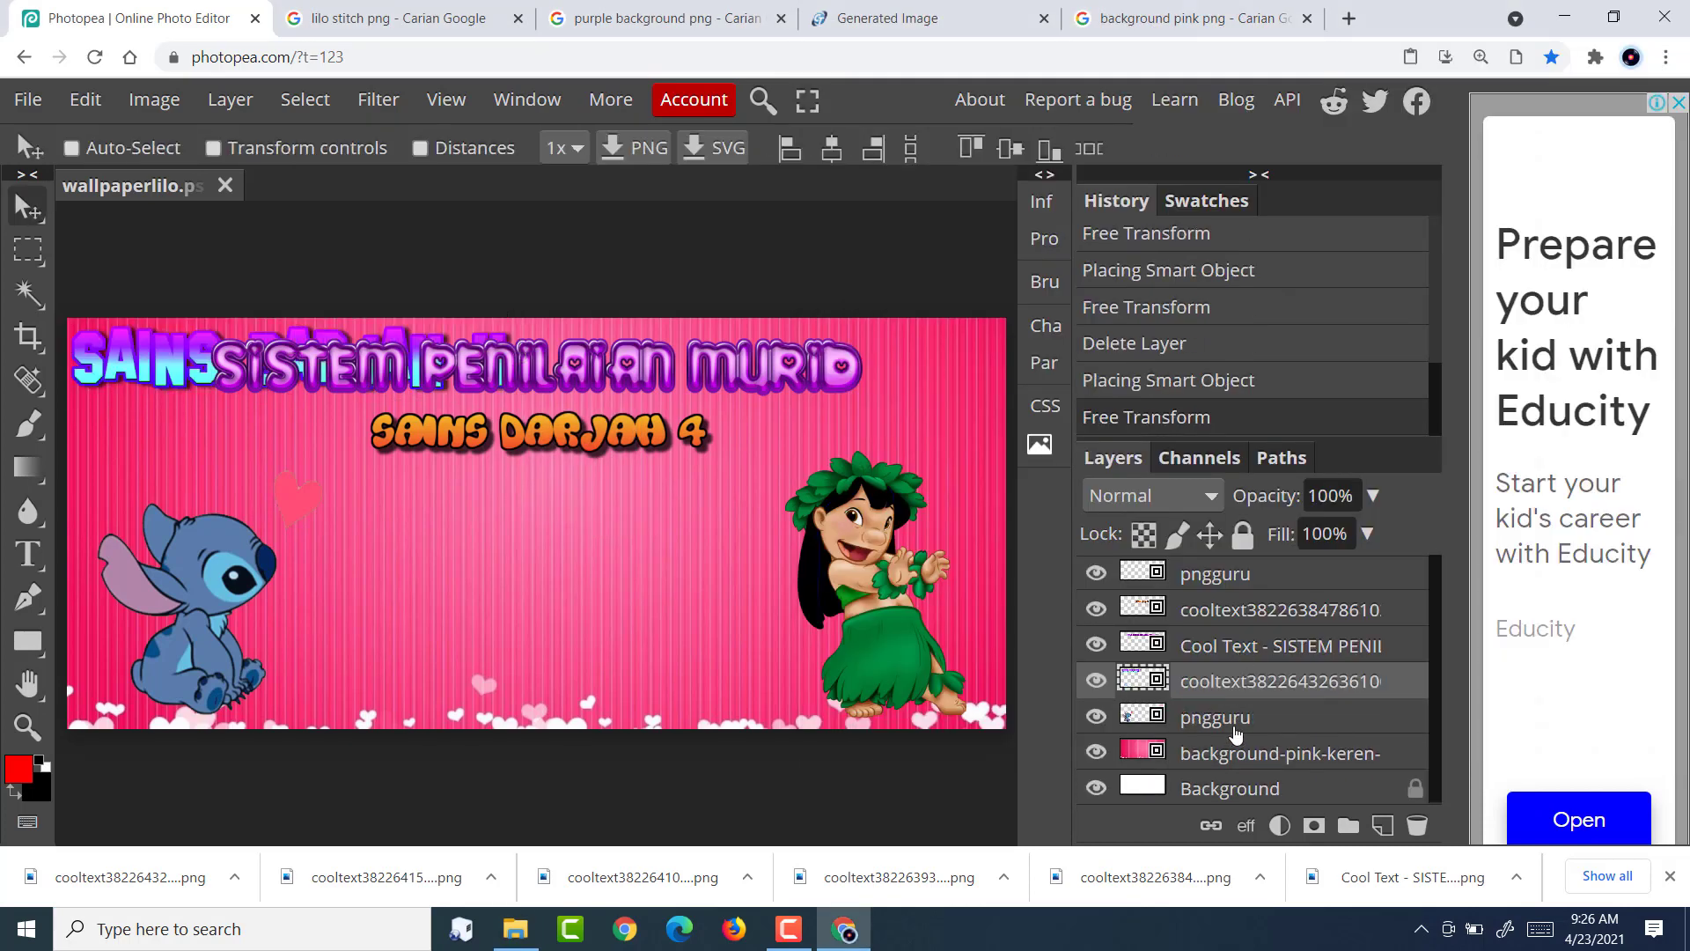
Show the transform controls for the orange SAINS DARJAH 4 layer and delete that layer.
left_click(1245, 611)
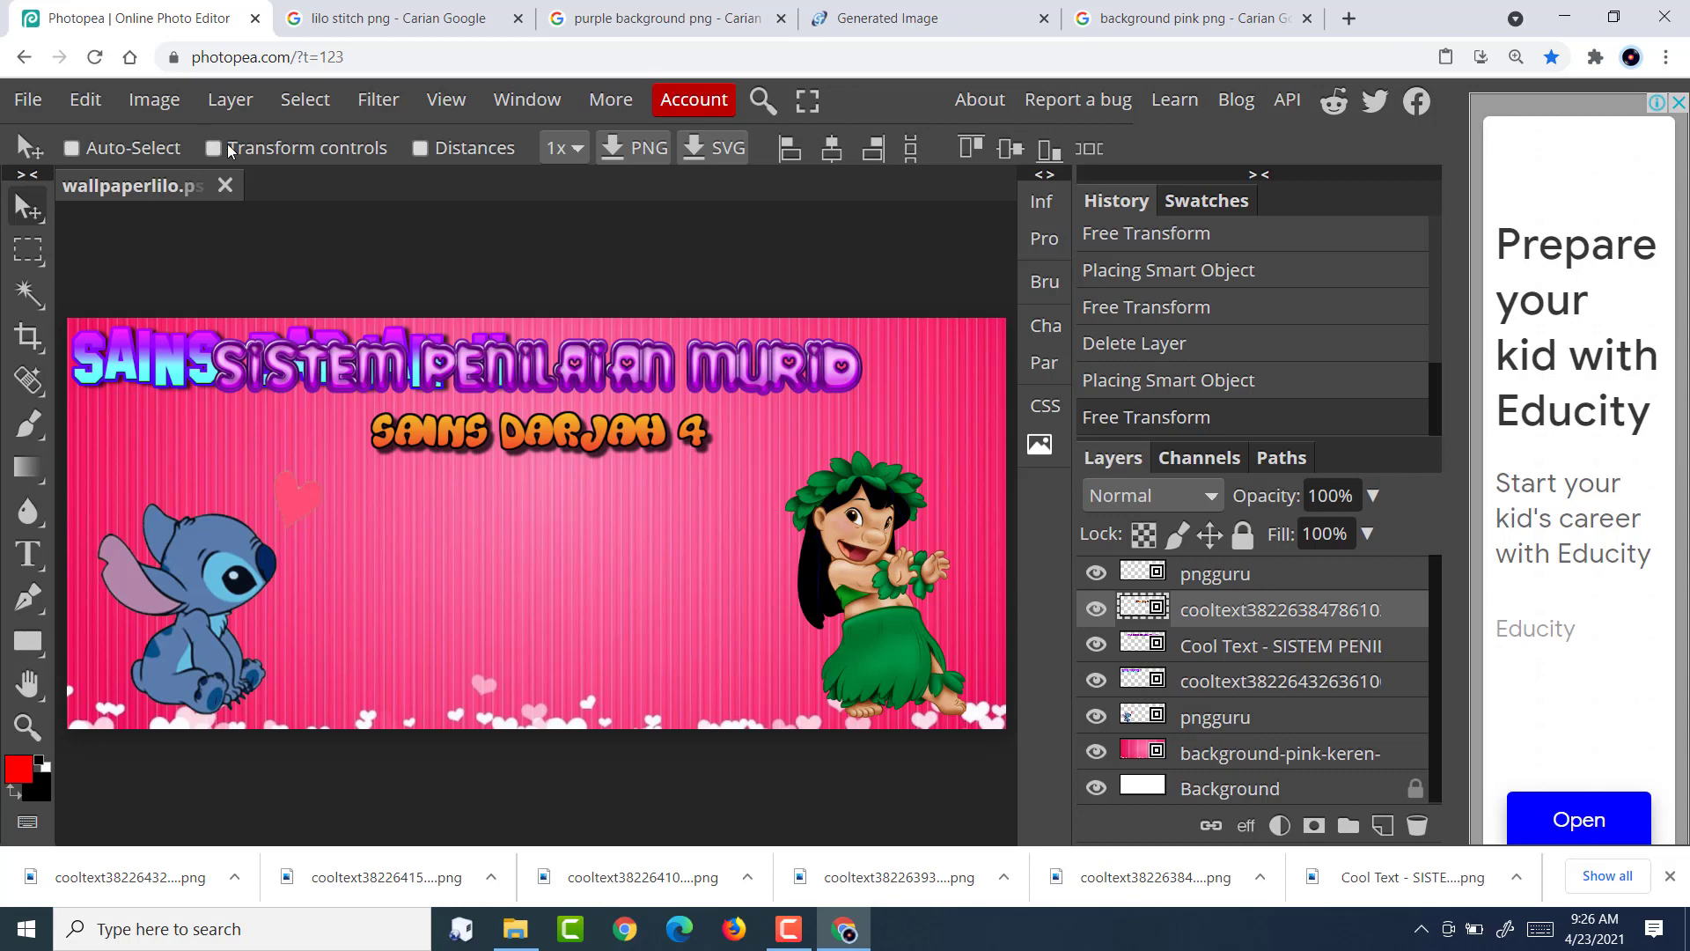
left_click(214, 149)
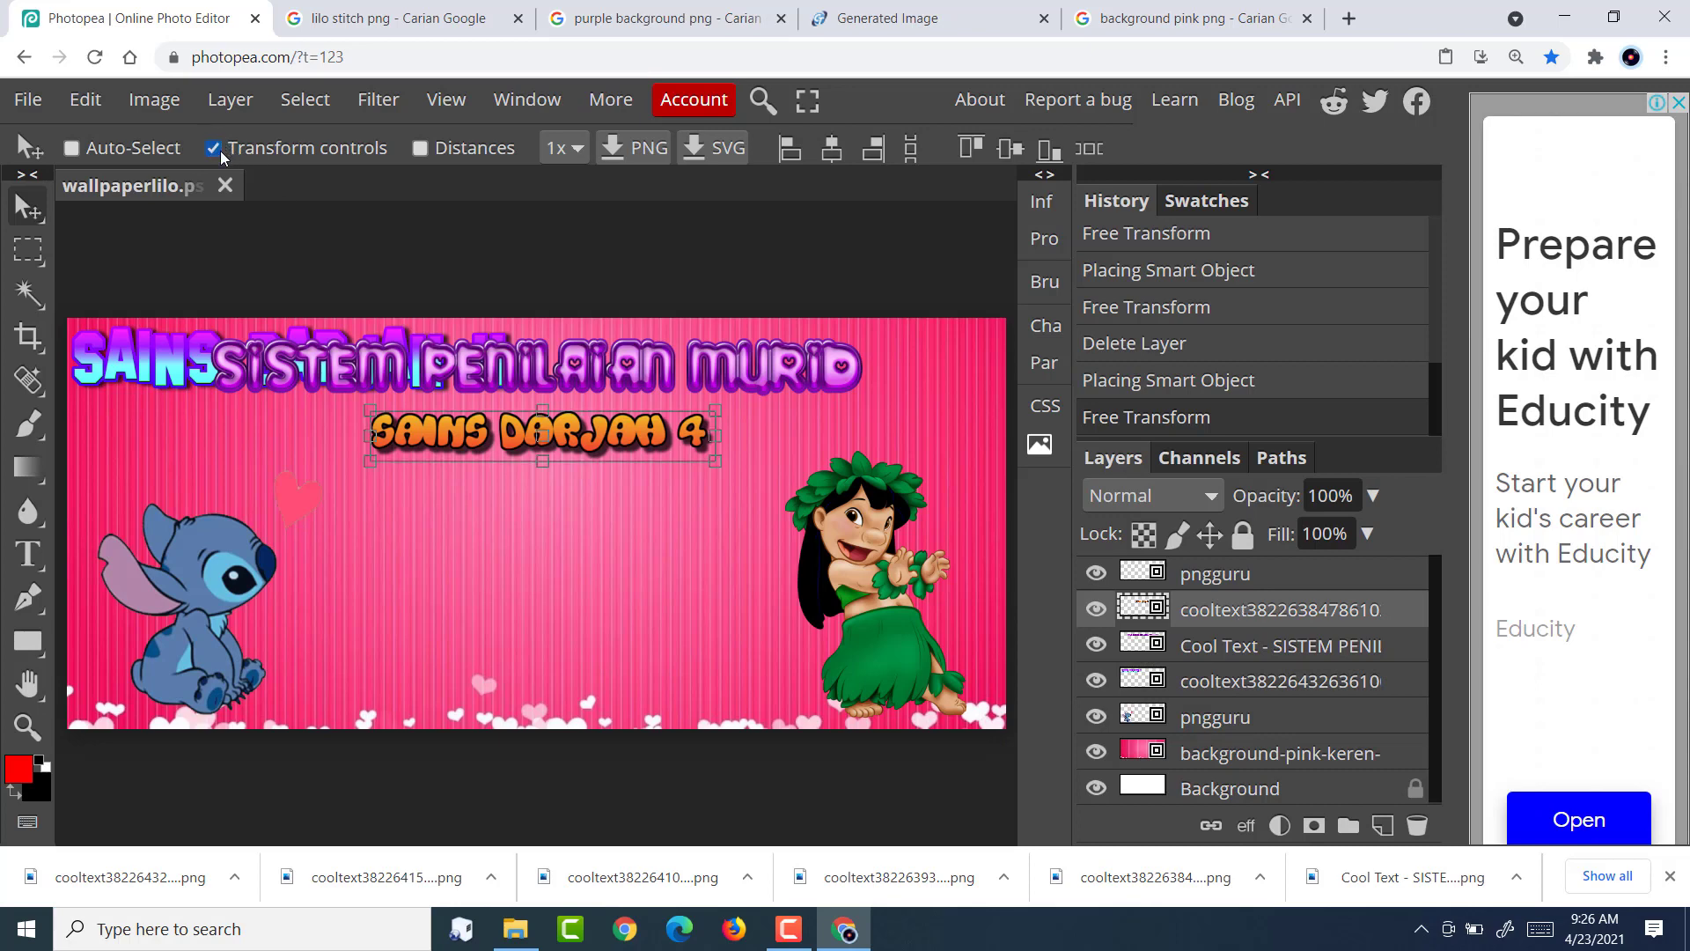
left_click(215, 149)
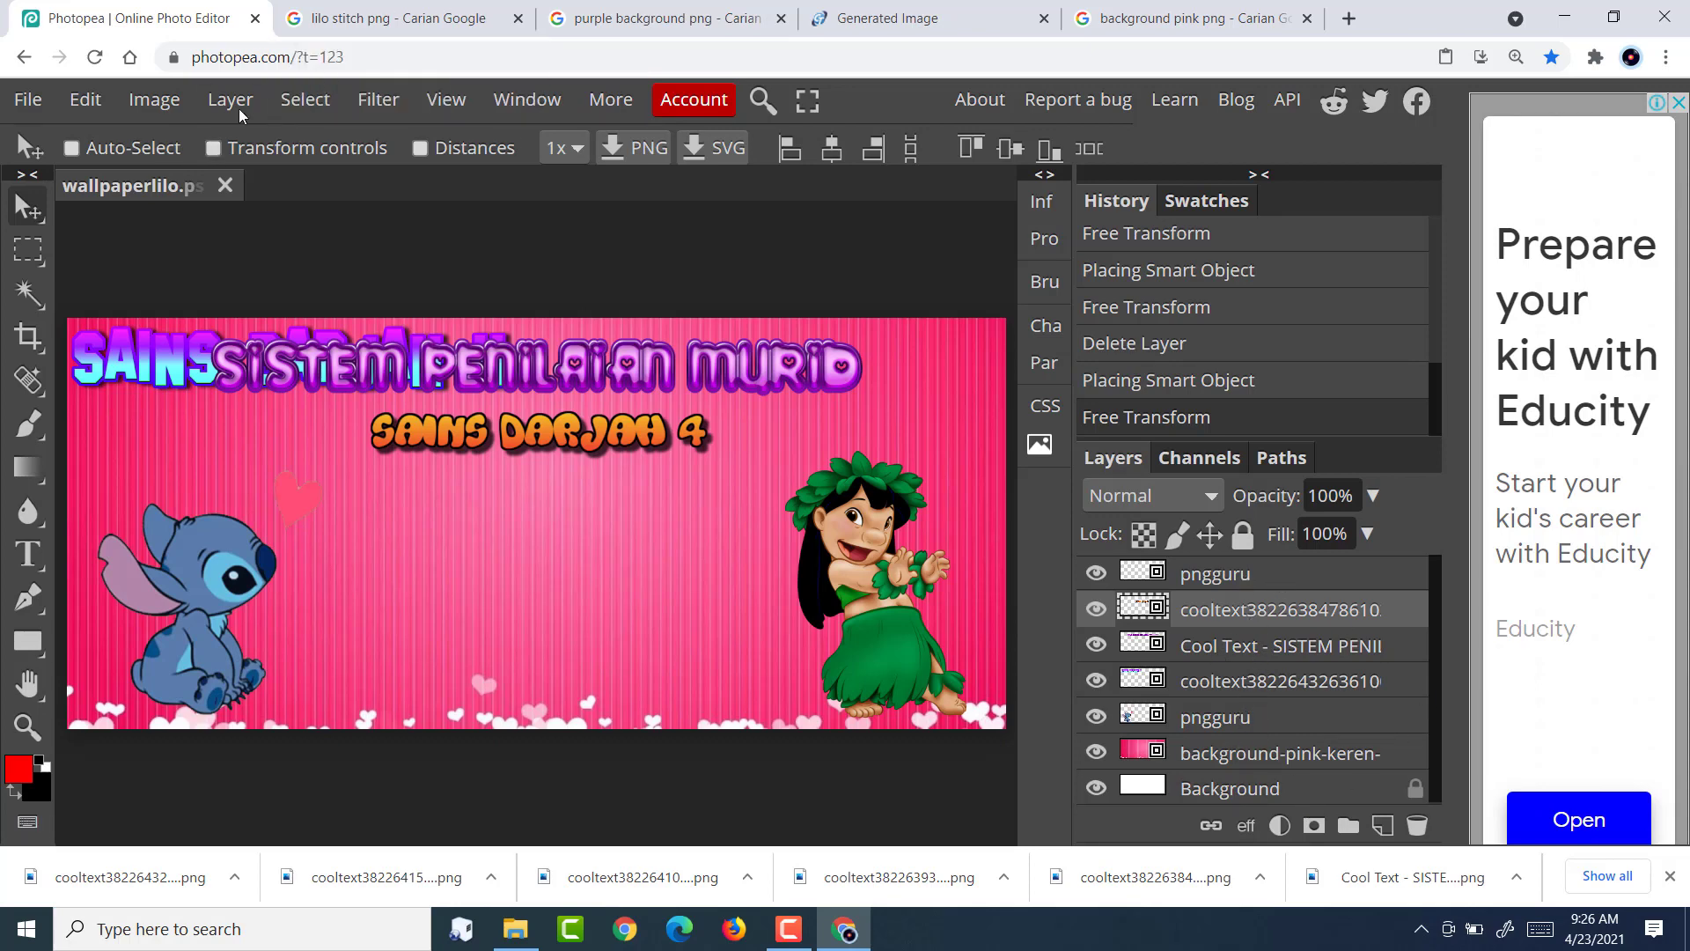
left_click(215, 151)
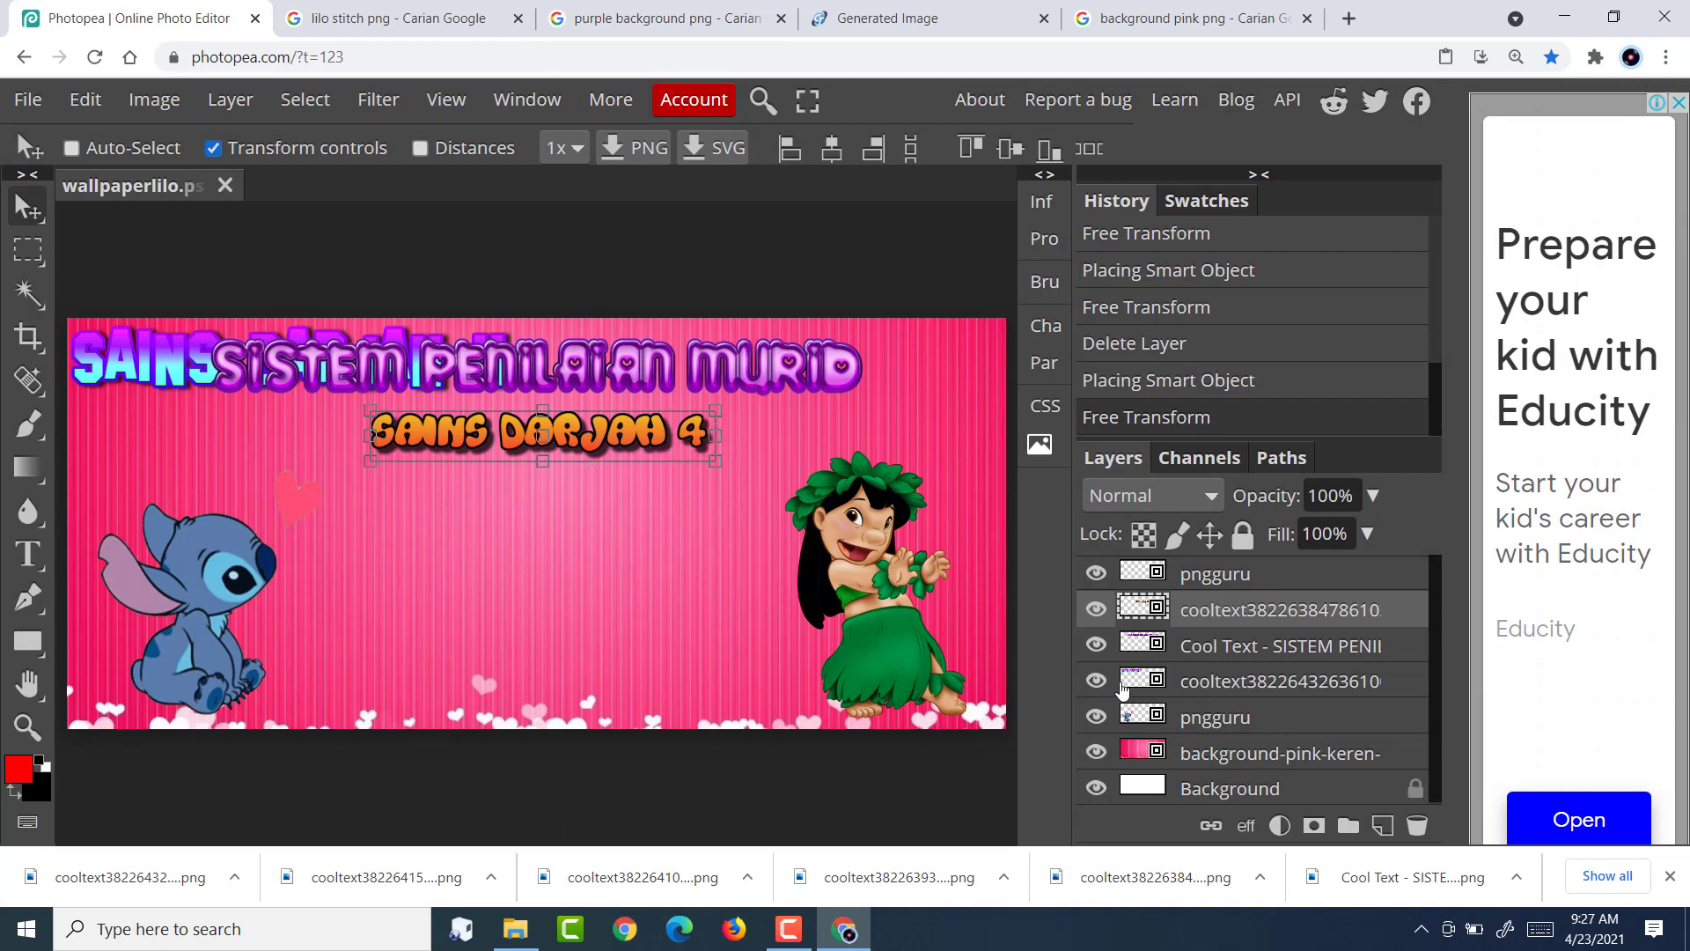
right_click(1209, 619)
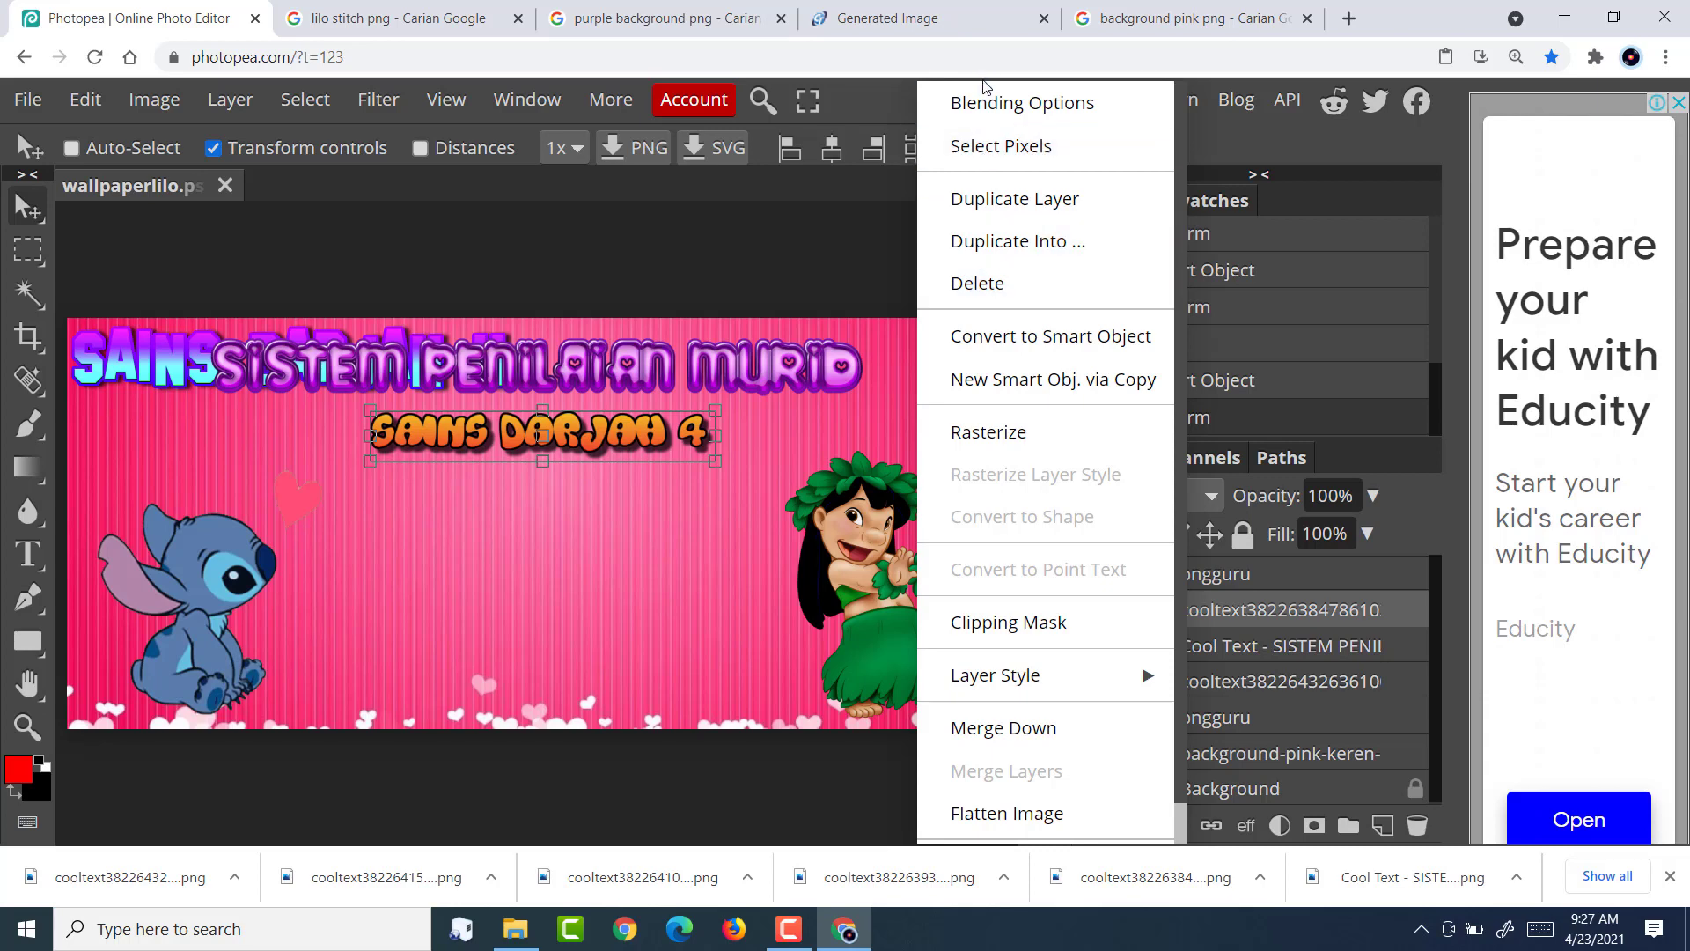
left_click(986, 297)
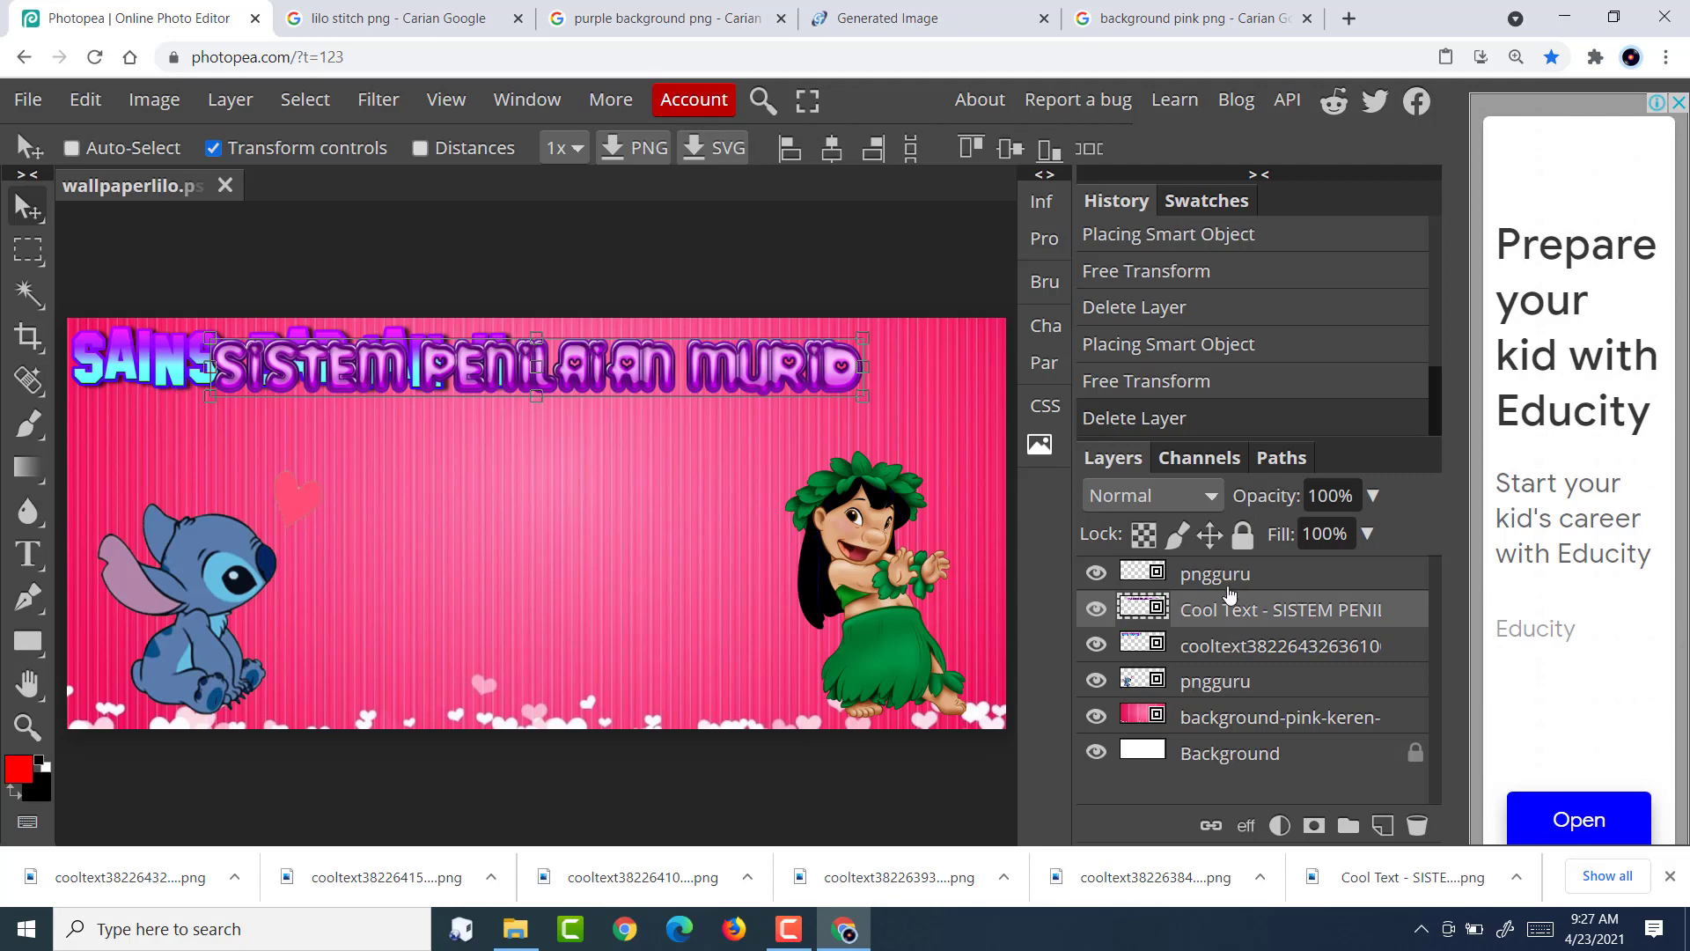
Move the purple-blue SAINS DARJAH 4 logo beneath the title and scale it to about 84% width and 79% height.
left_click(1229, 656)
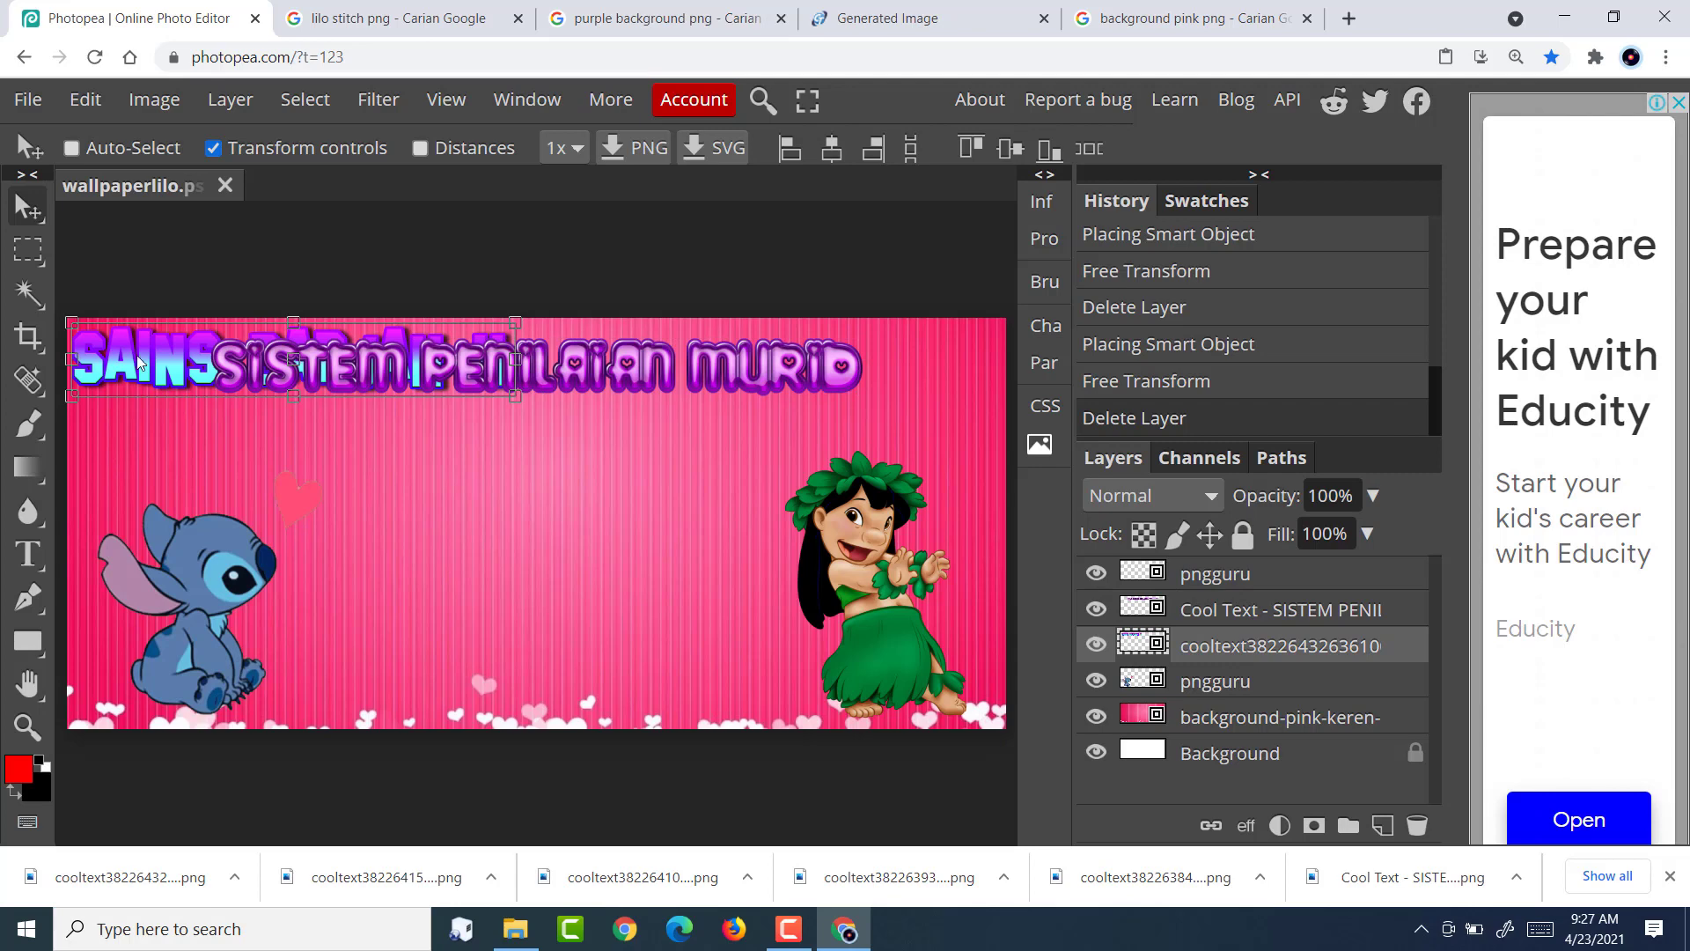
left_click_drag(121, 374, 357, 447)
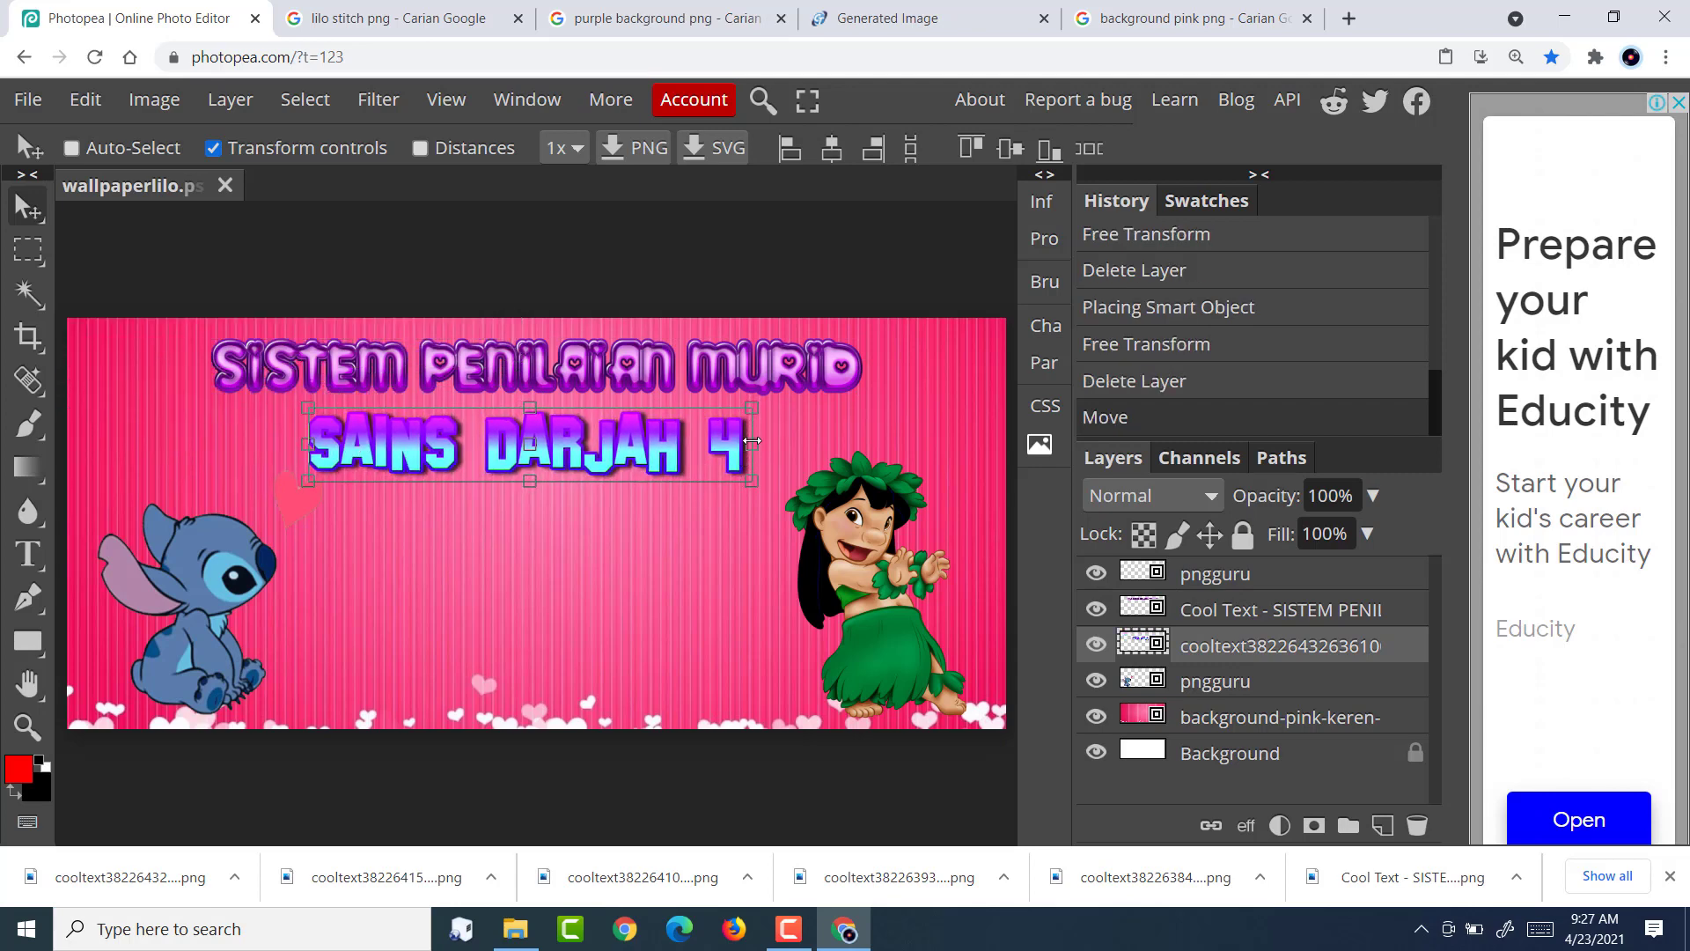
left_click_drag(753, 445, 729, 447)
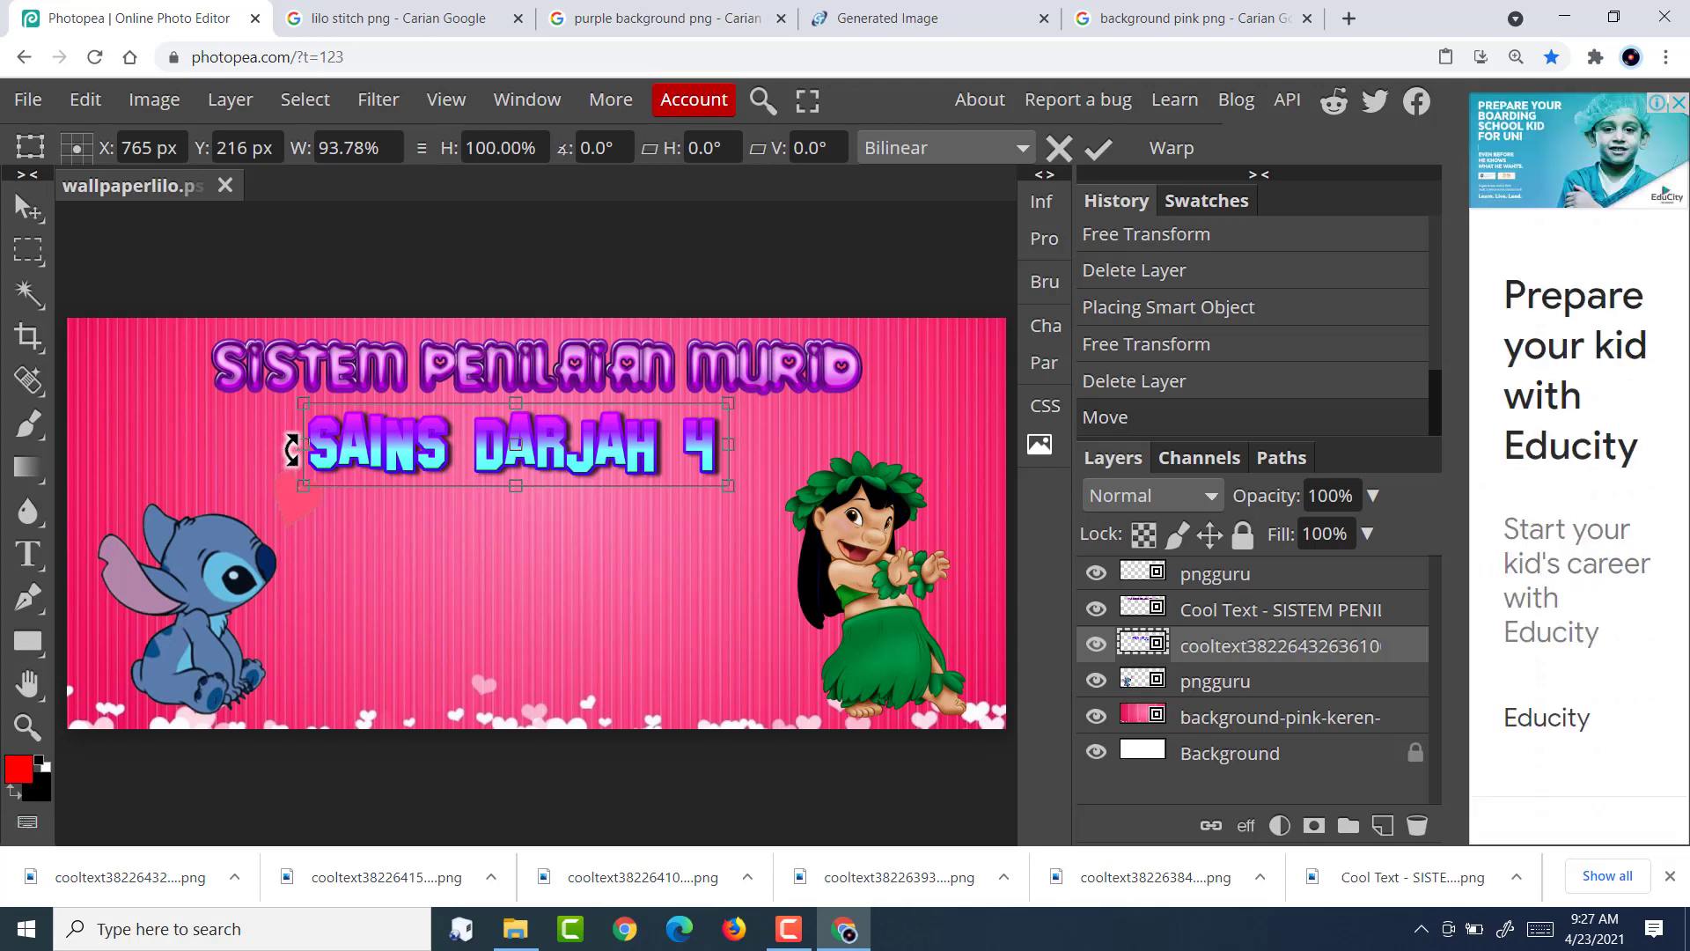
left_click_drag(297, 447, 344, 446)
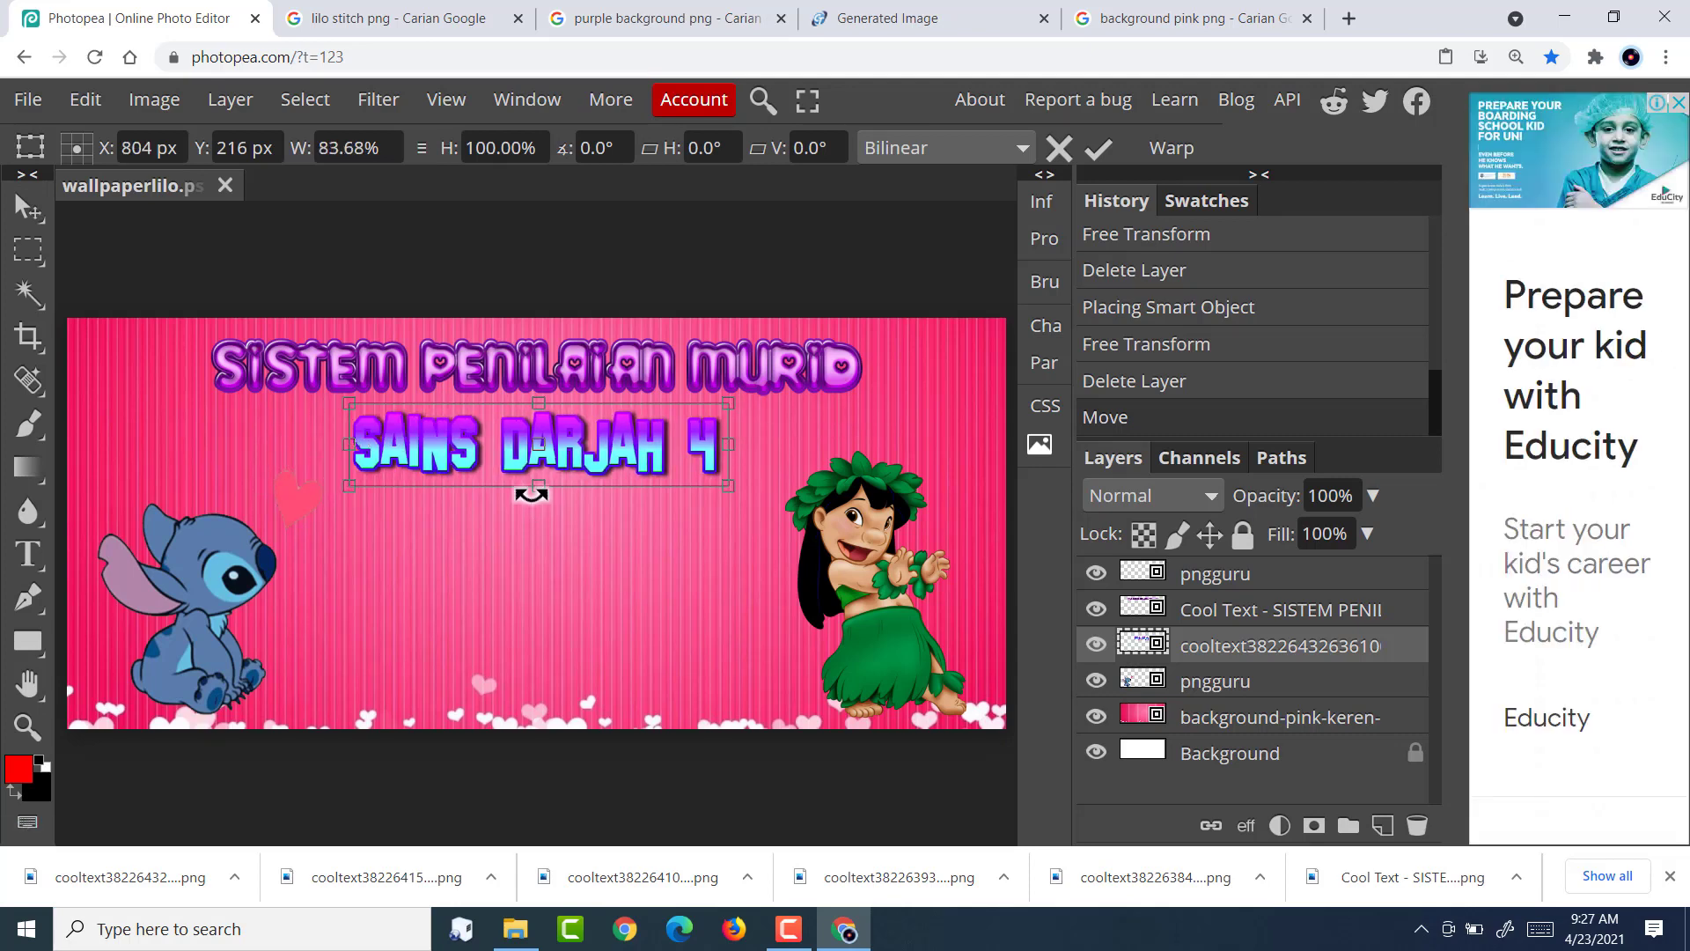
left_click_drag(540, 485, 474, 459)
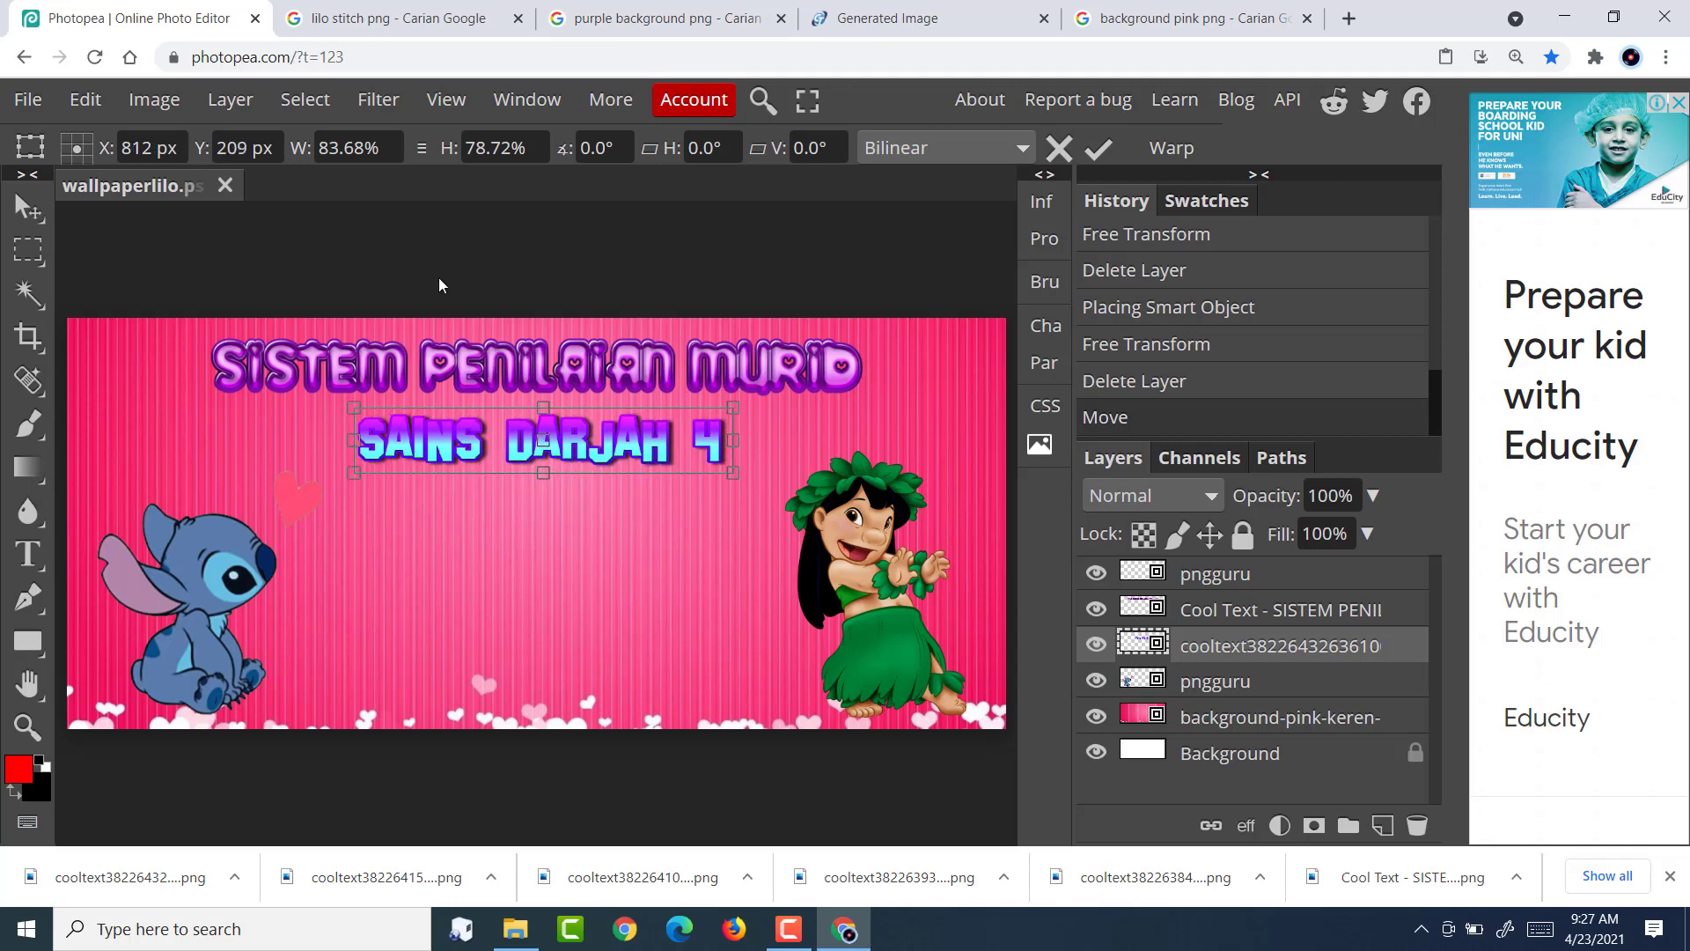
key("Return")
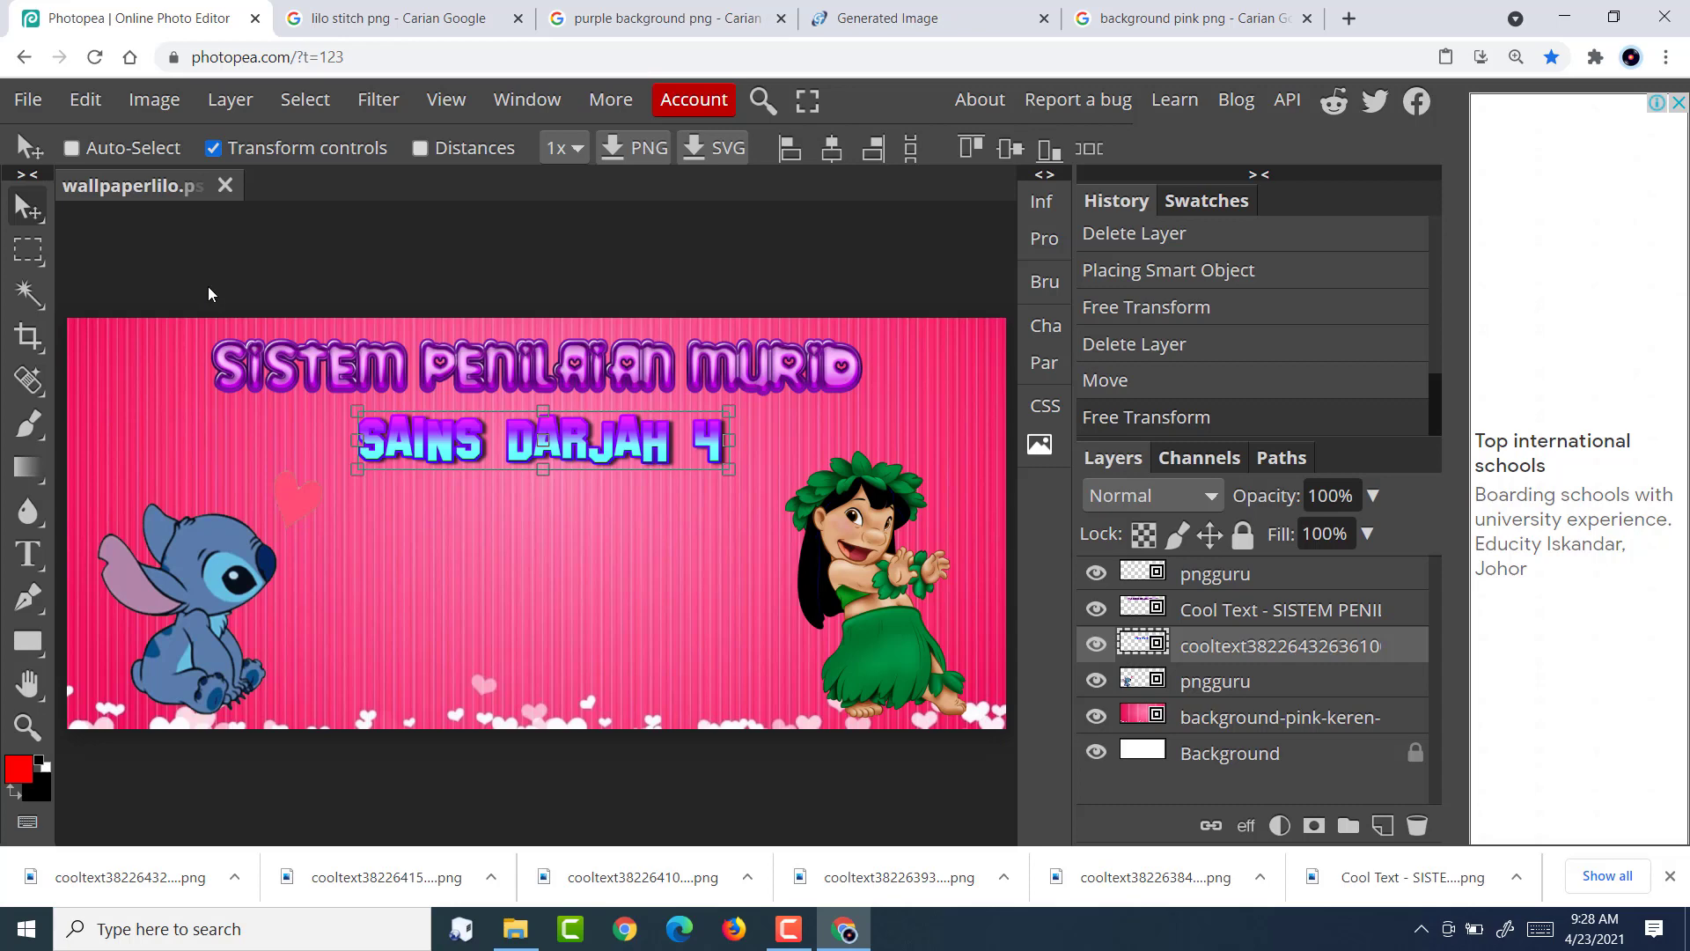
Export the wallpaper as a 1600 x 700 px PNG at 100% quality and check the saved file in the Downloads folder.
left_click(13, 95)
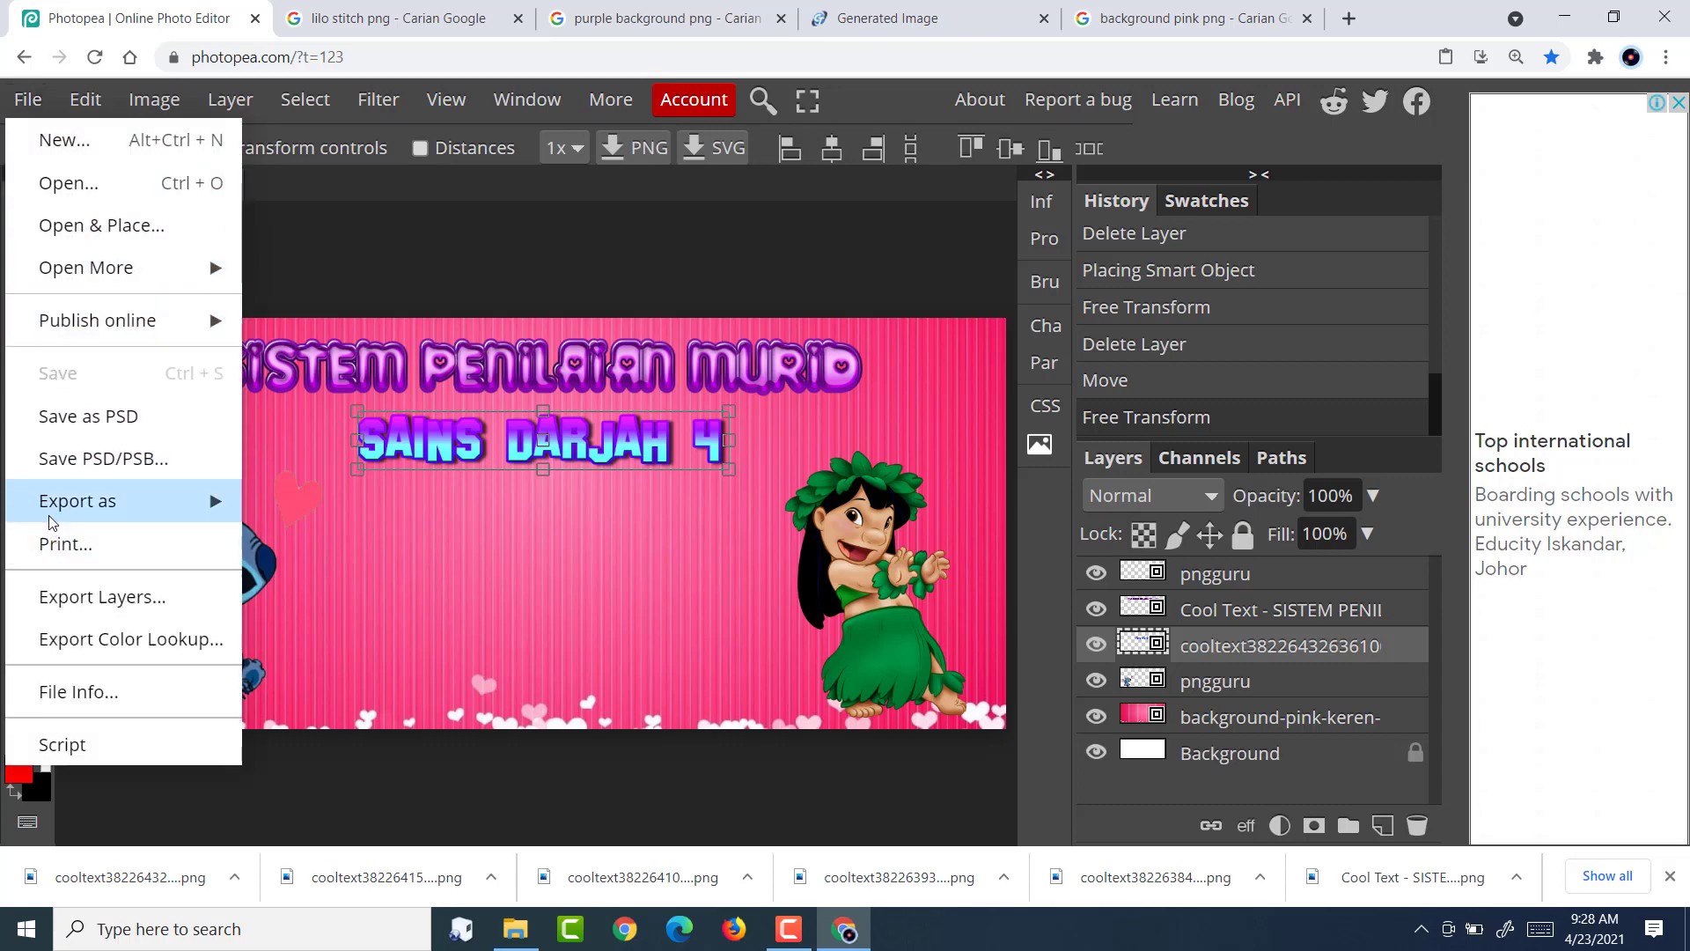
mouse_move(50, 514)
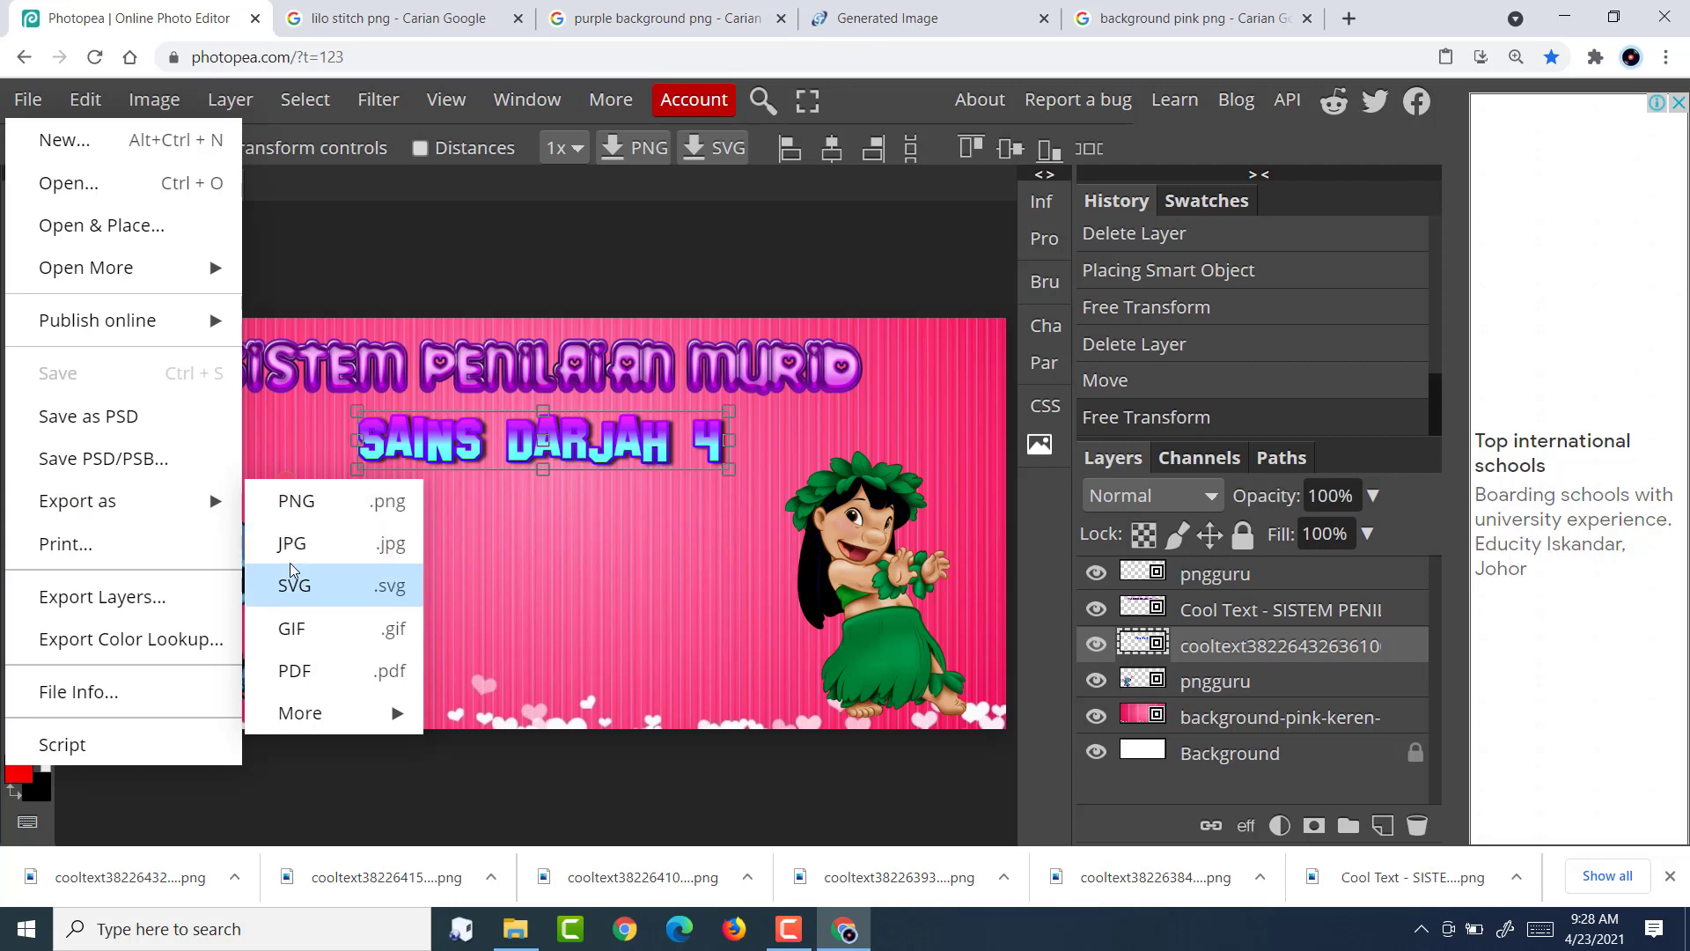
mouse_move(314, 735)
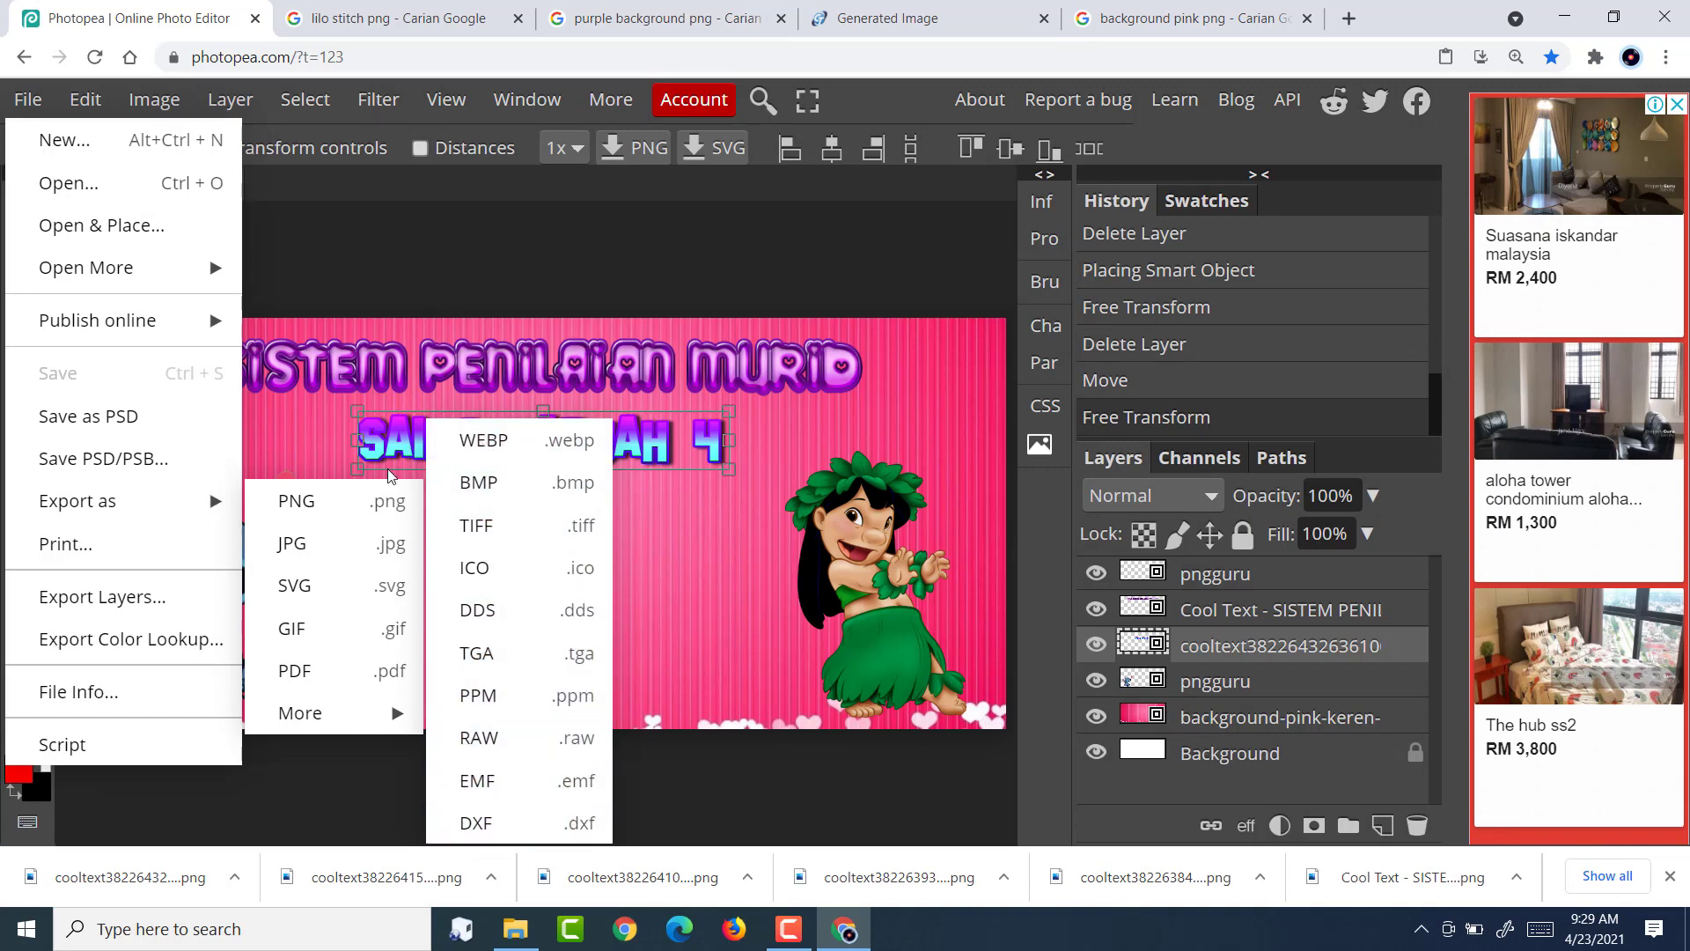
left_click(290, 501)
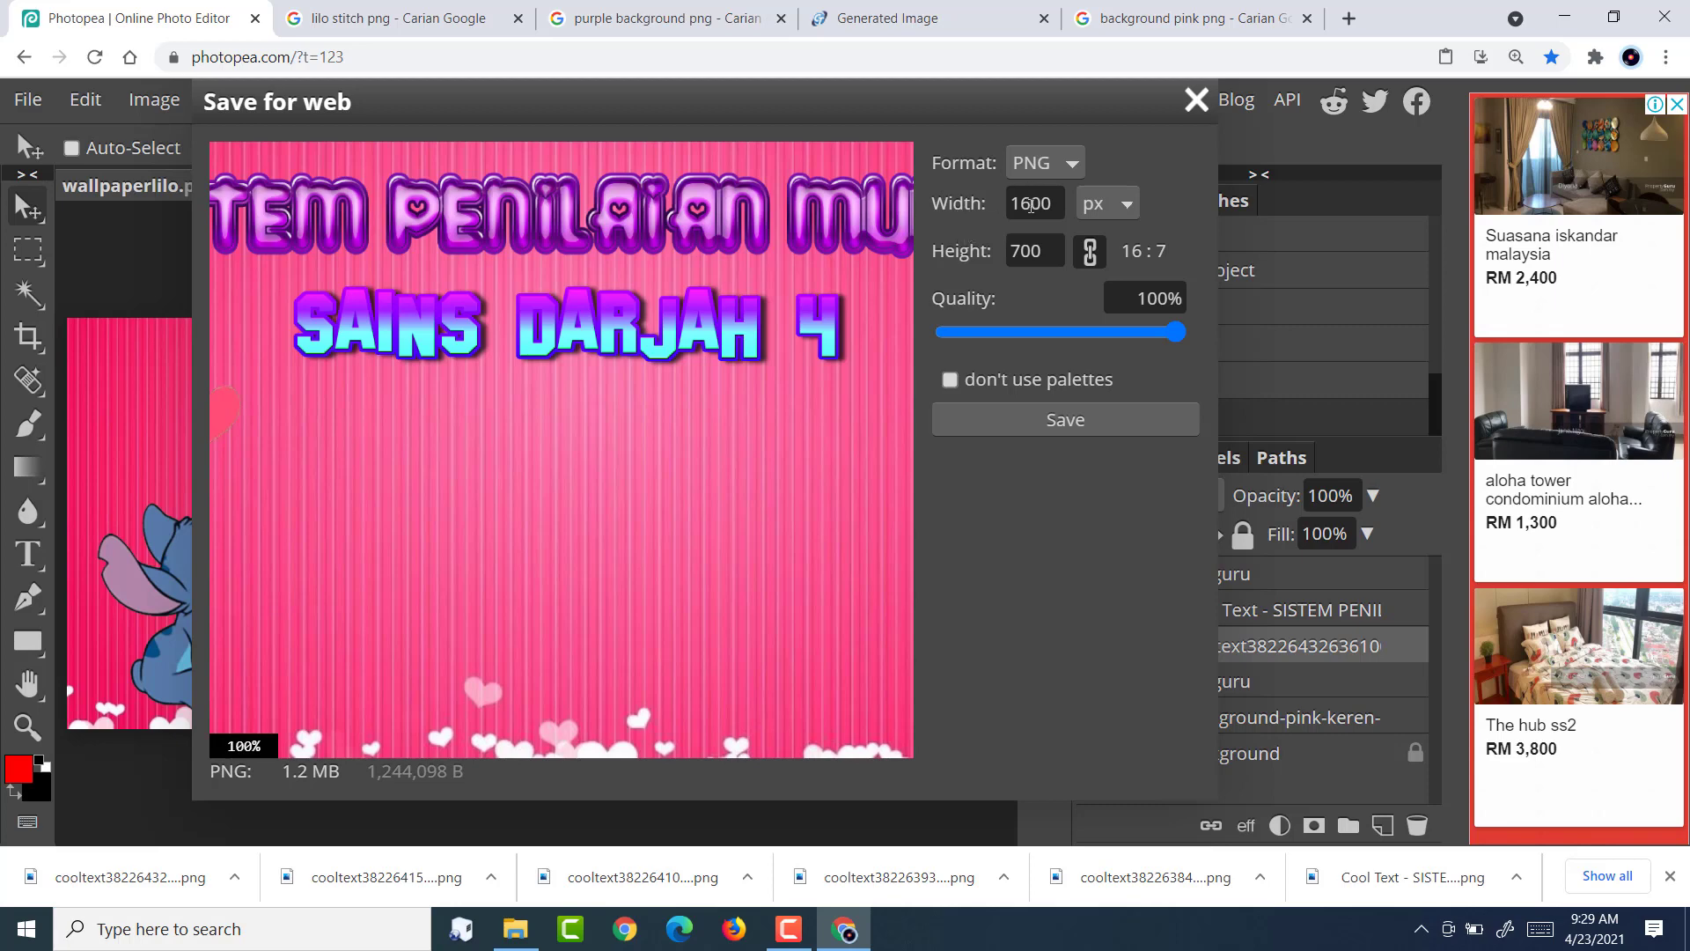
left_click(1128, 204)
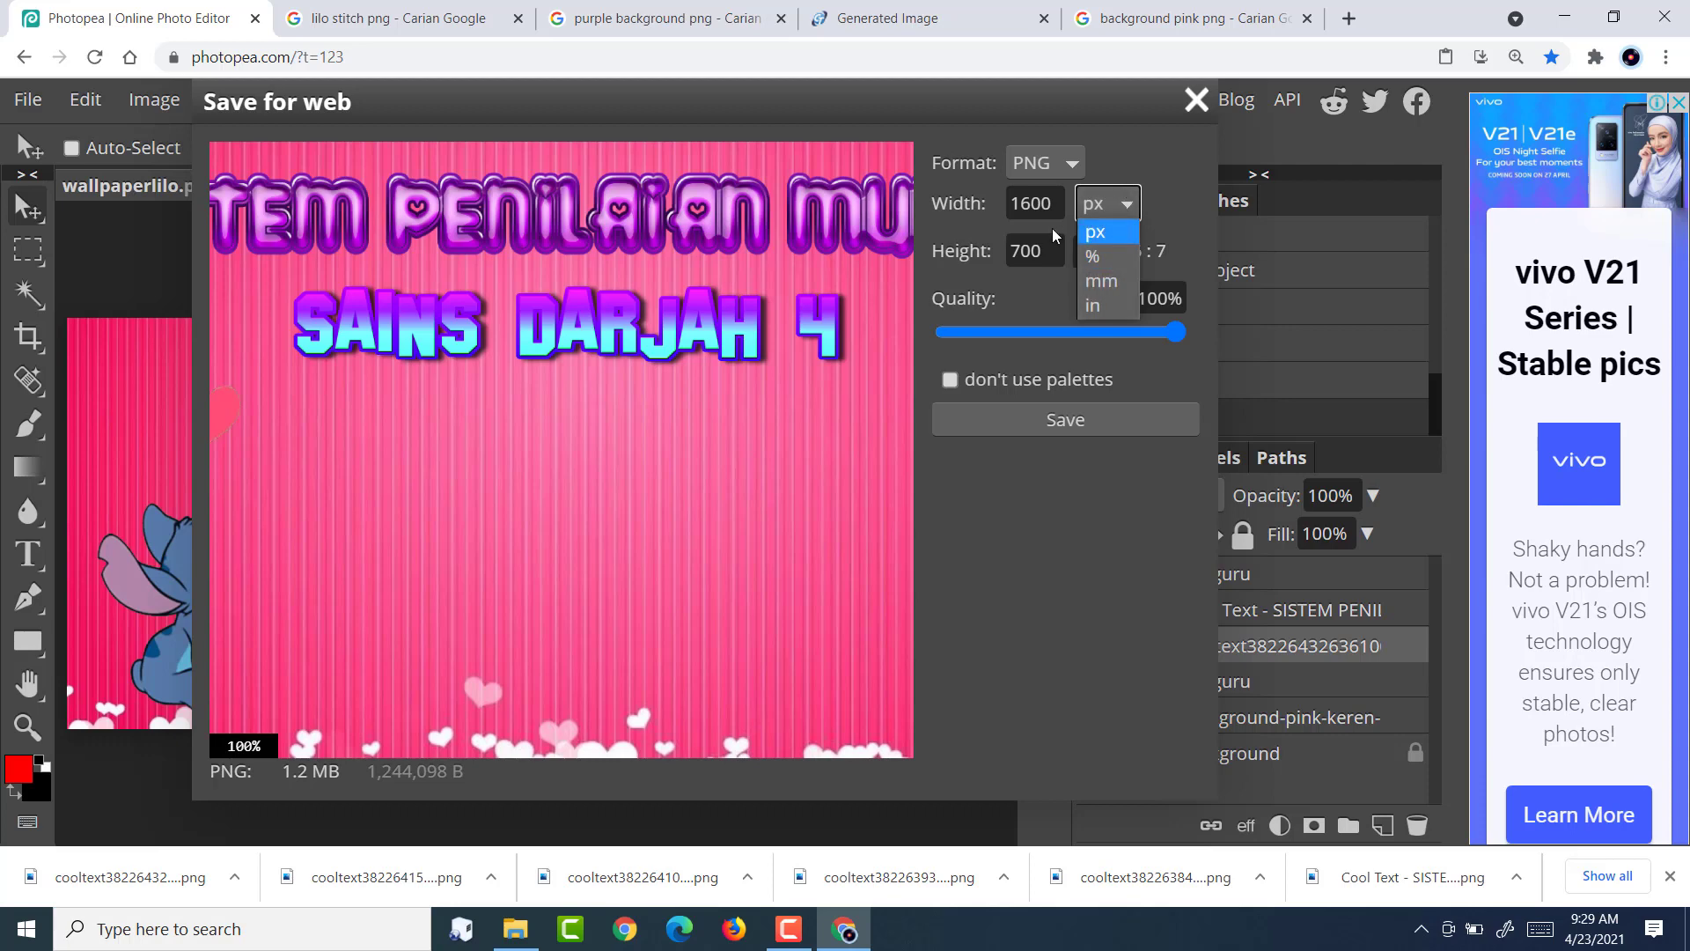
left_click(1034, 213)
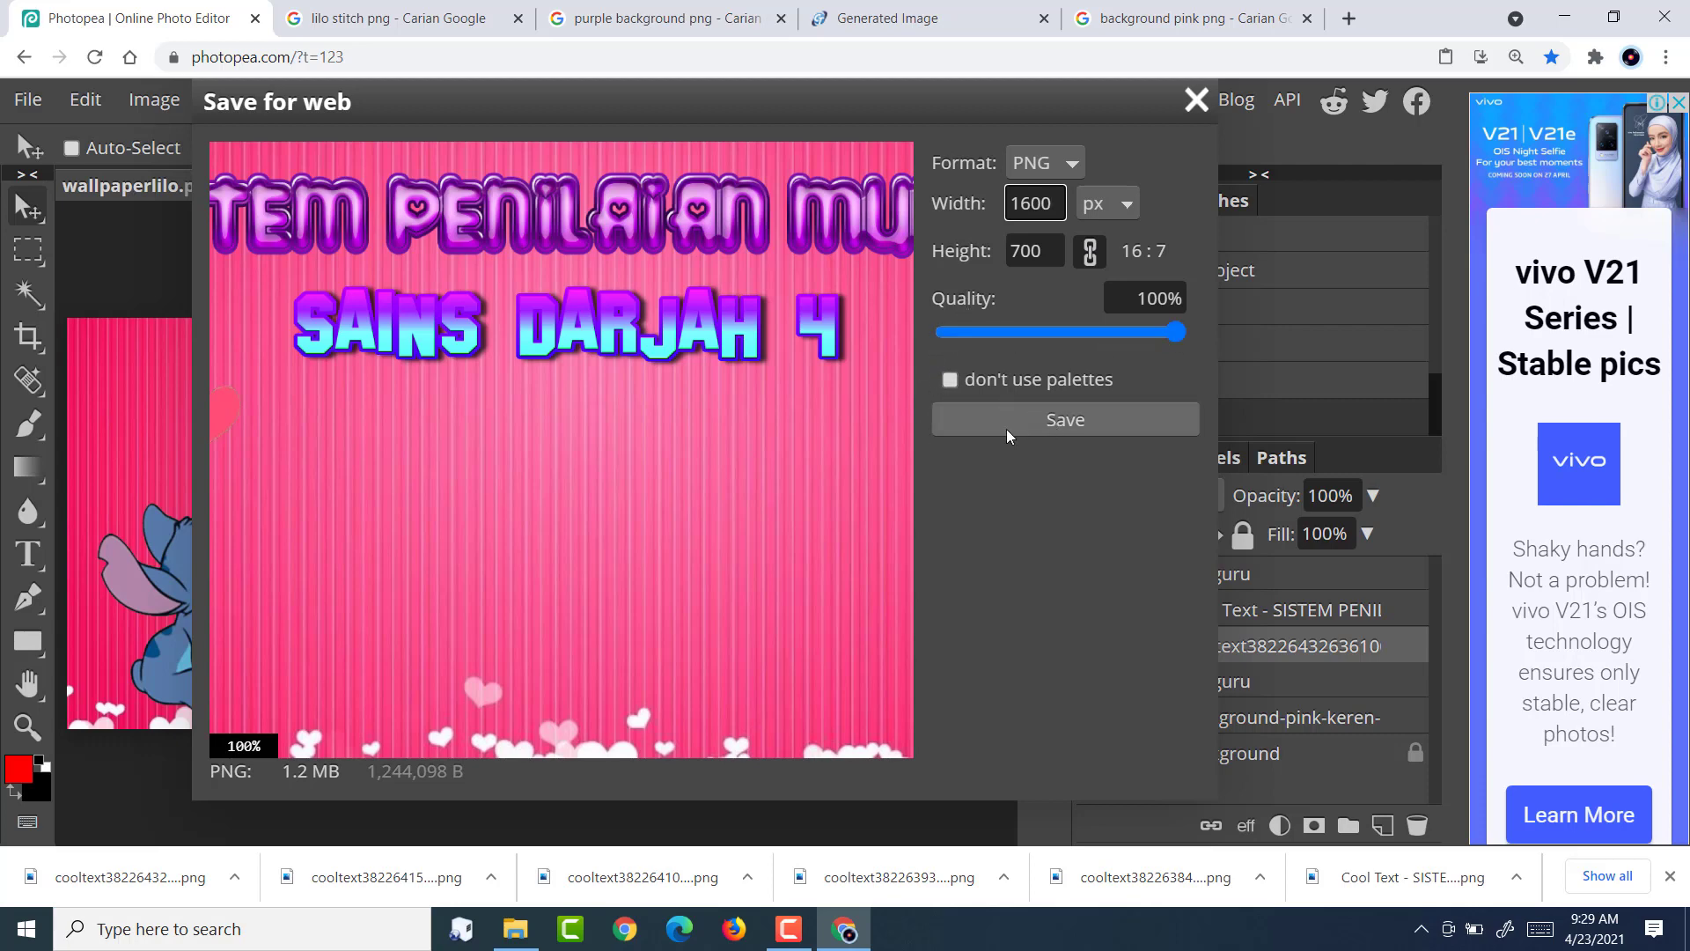
left_click(1061, 423)
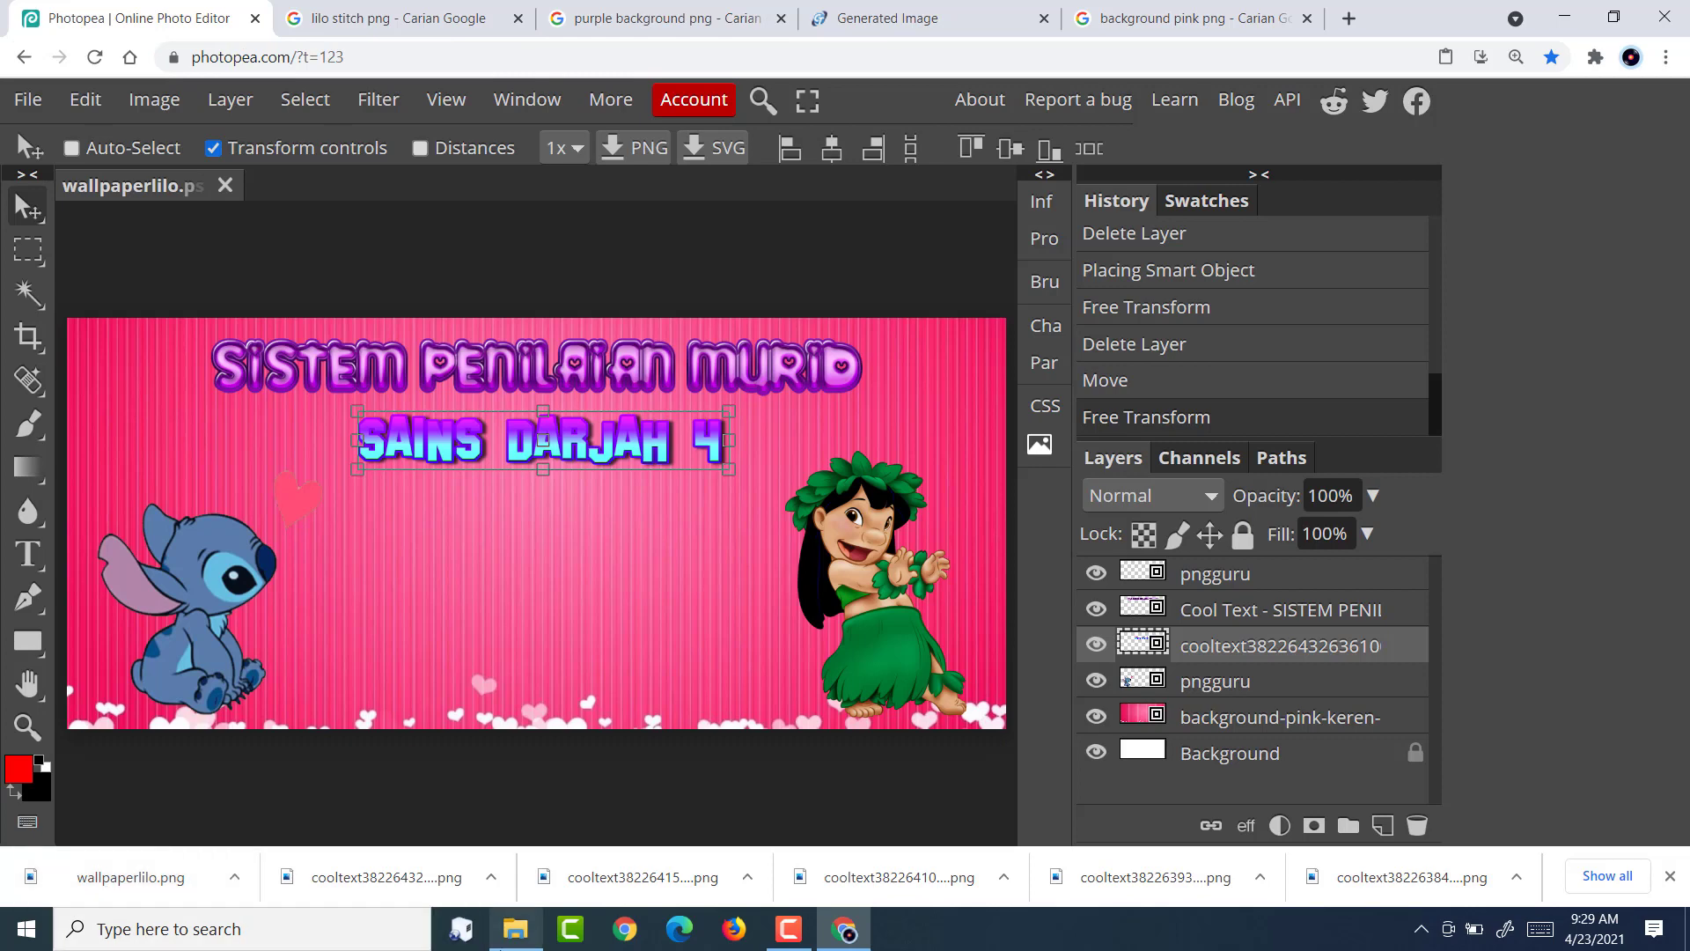
left_click(506, 940)
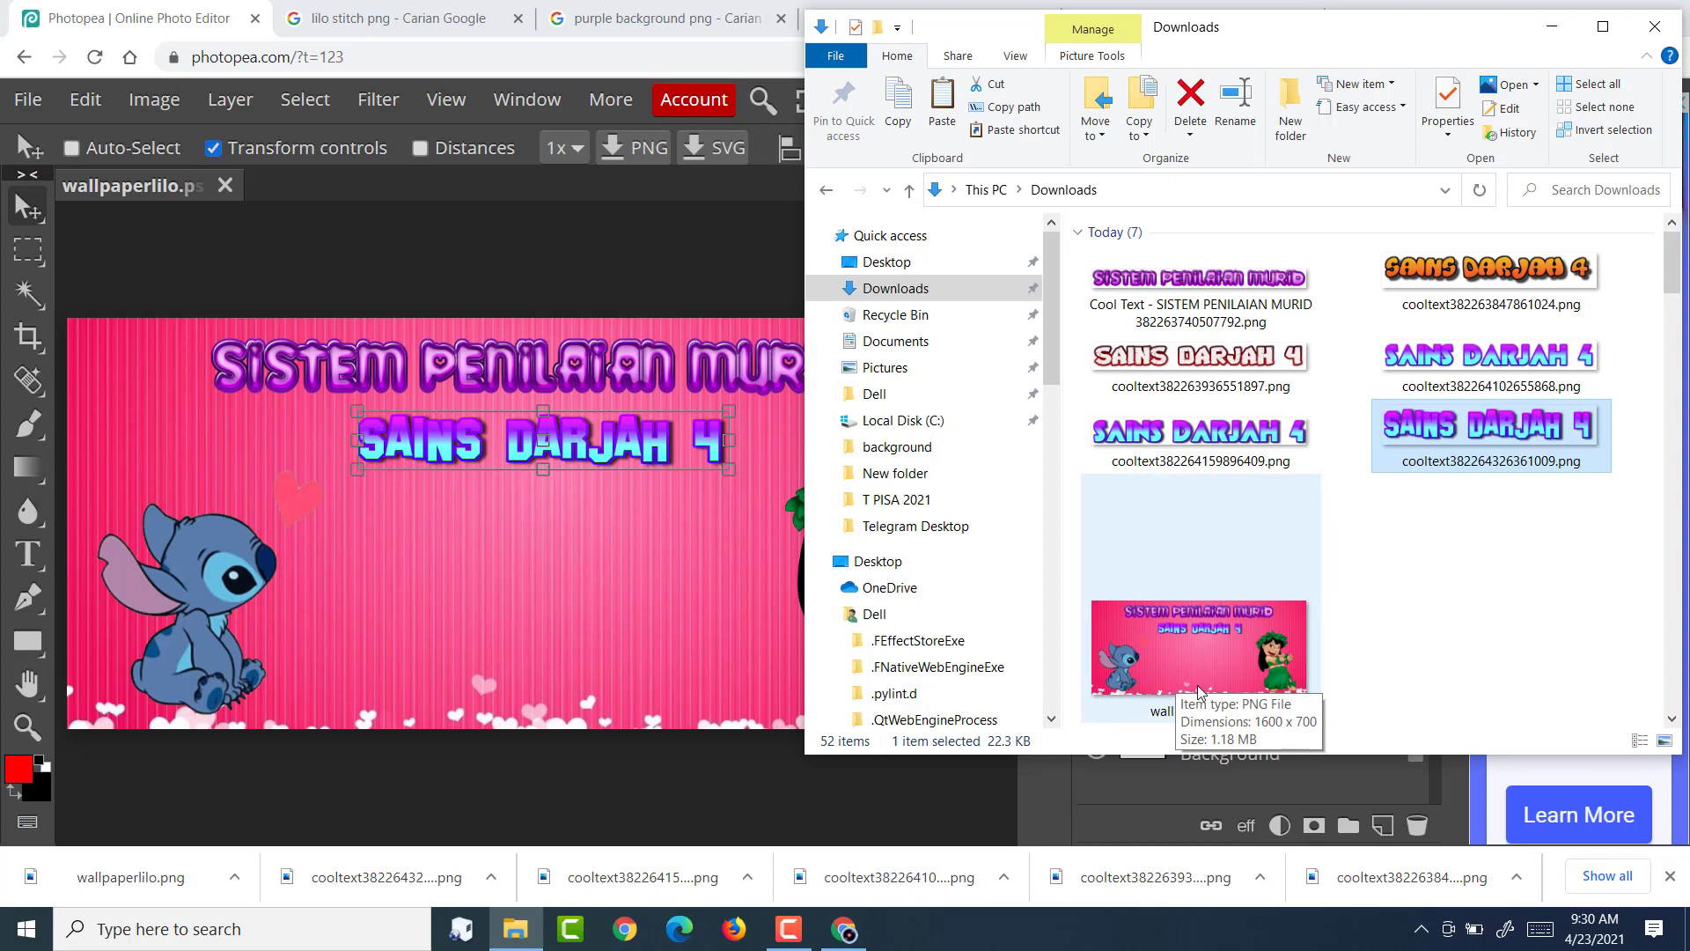
left_click(194, 241)
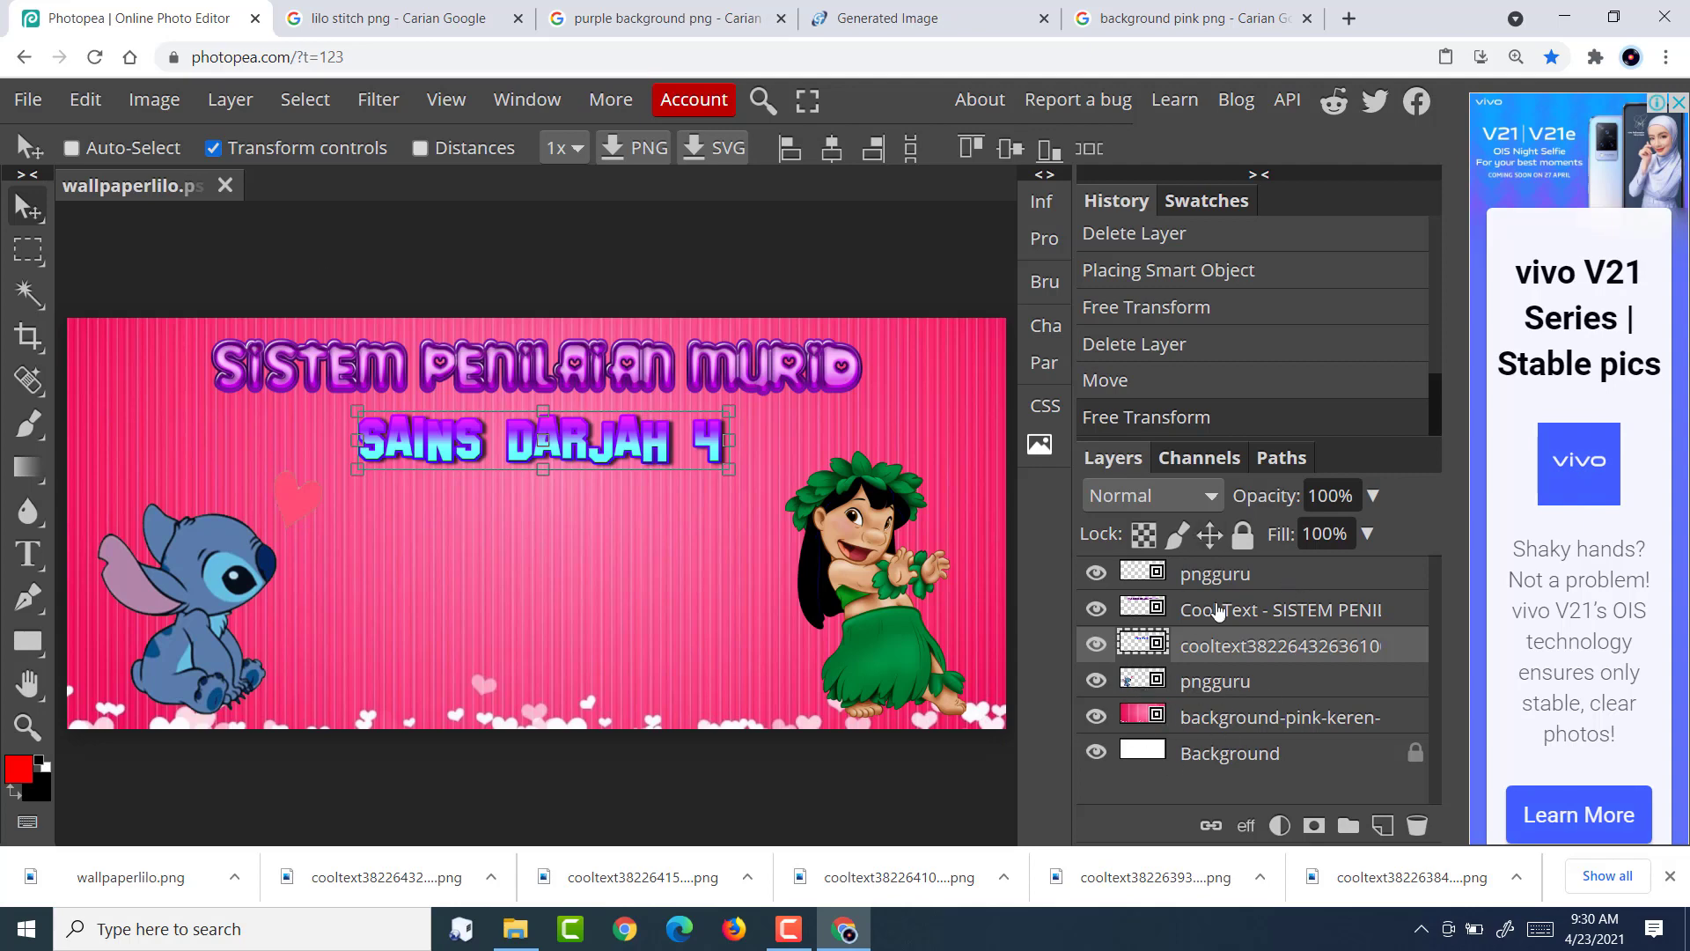
Save the wallpaper as a PSD and view the downloaded wallpaperlilo.psd in Photoshop.
left_click(19, 100)
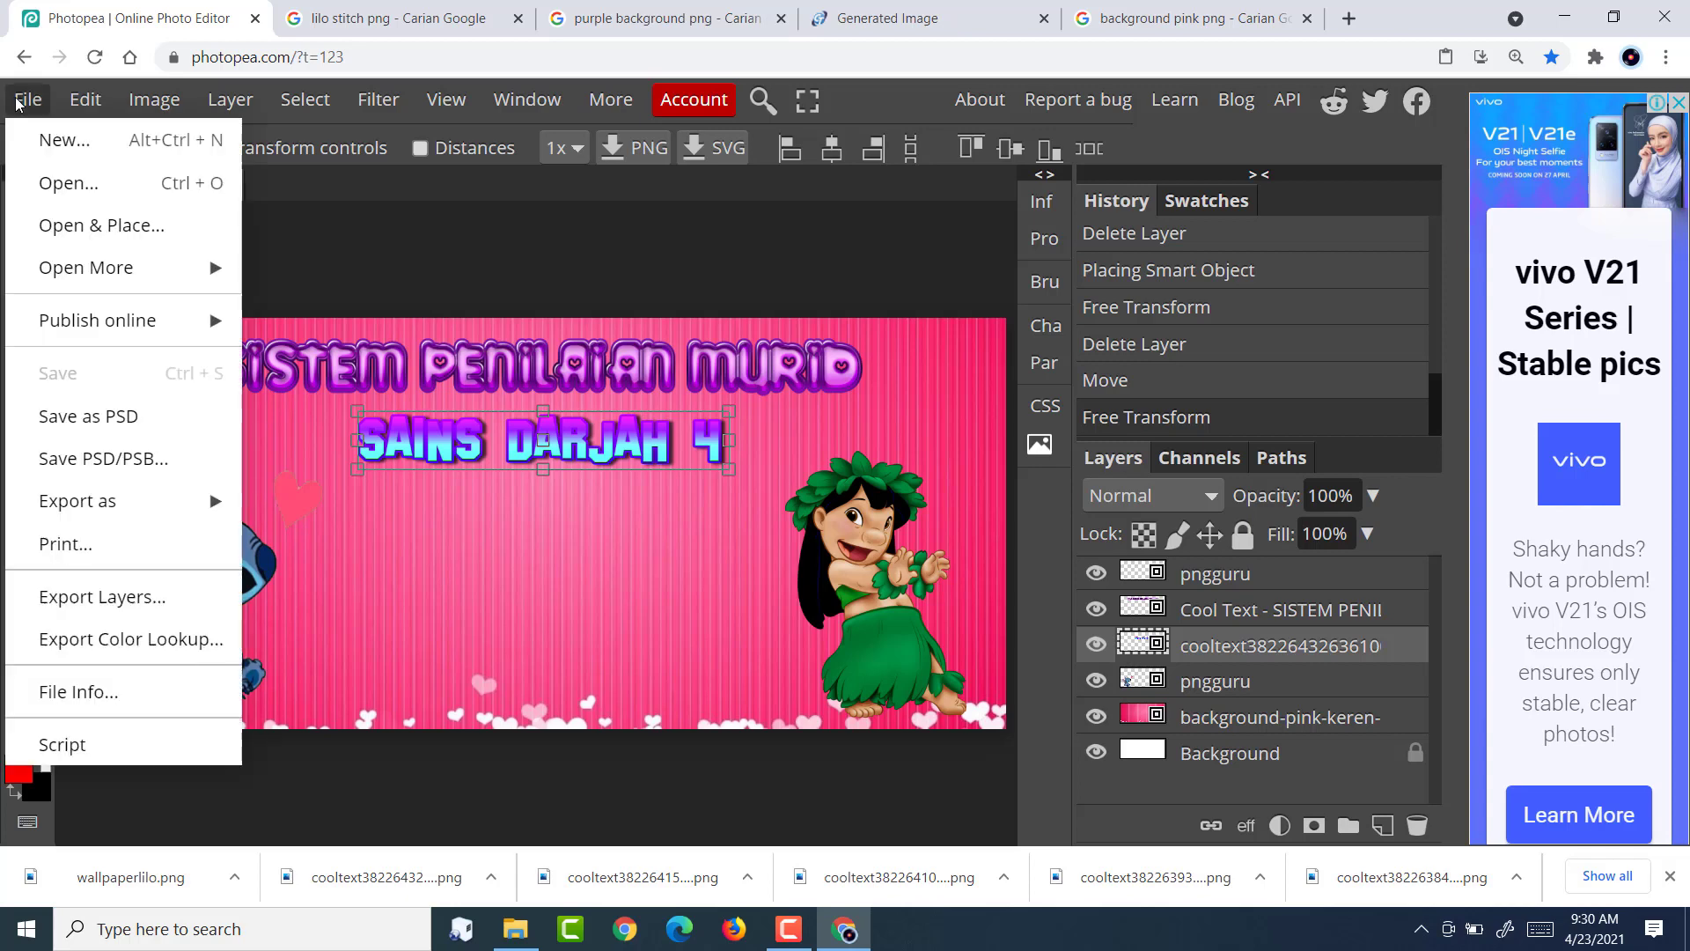
left_click(54, 426)
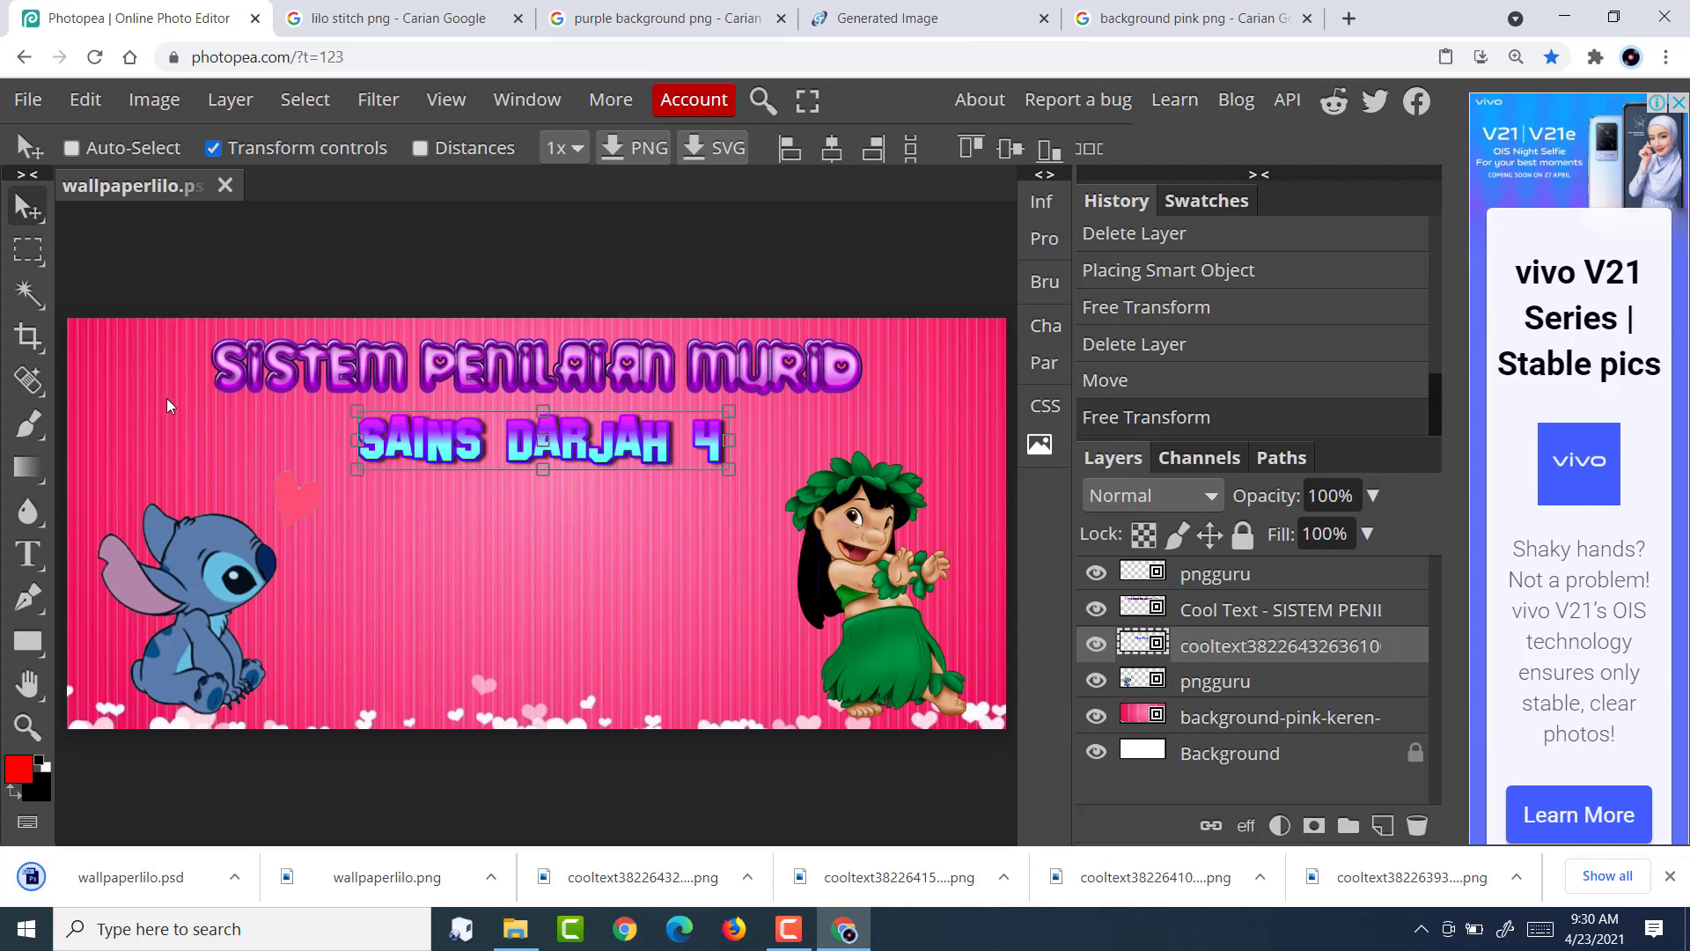
left_click(106, 878)
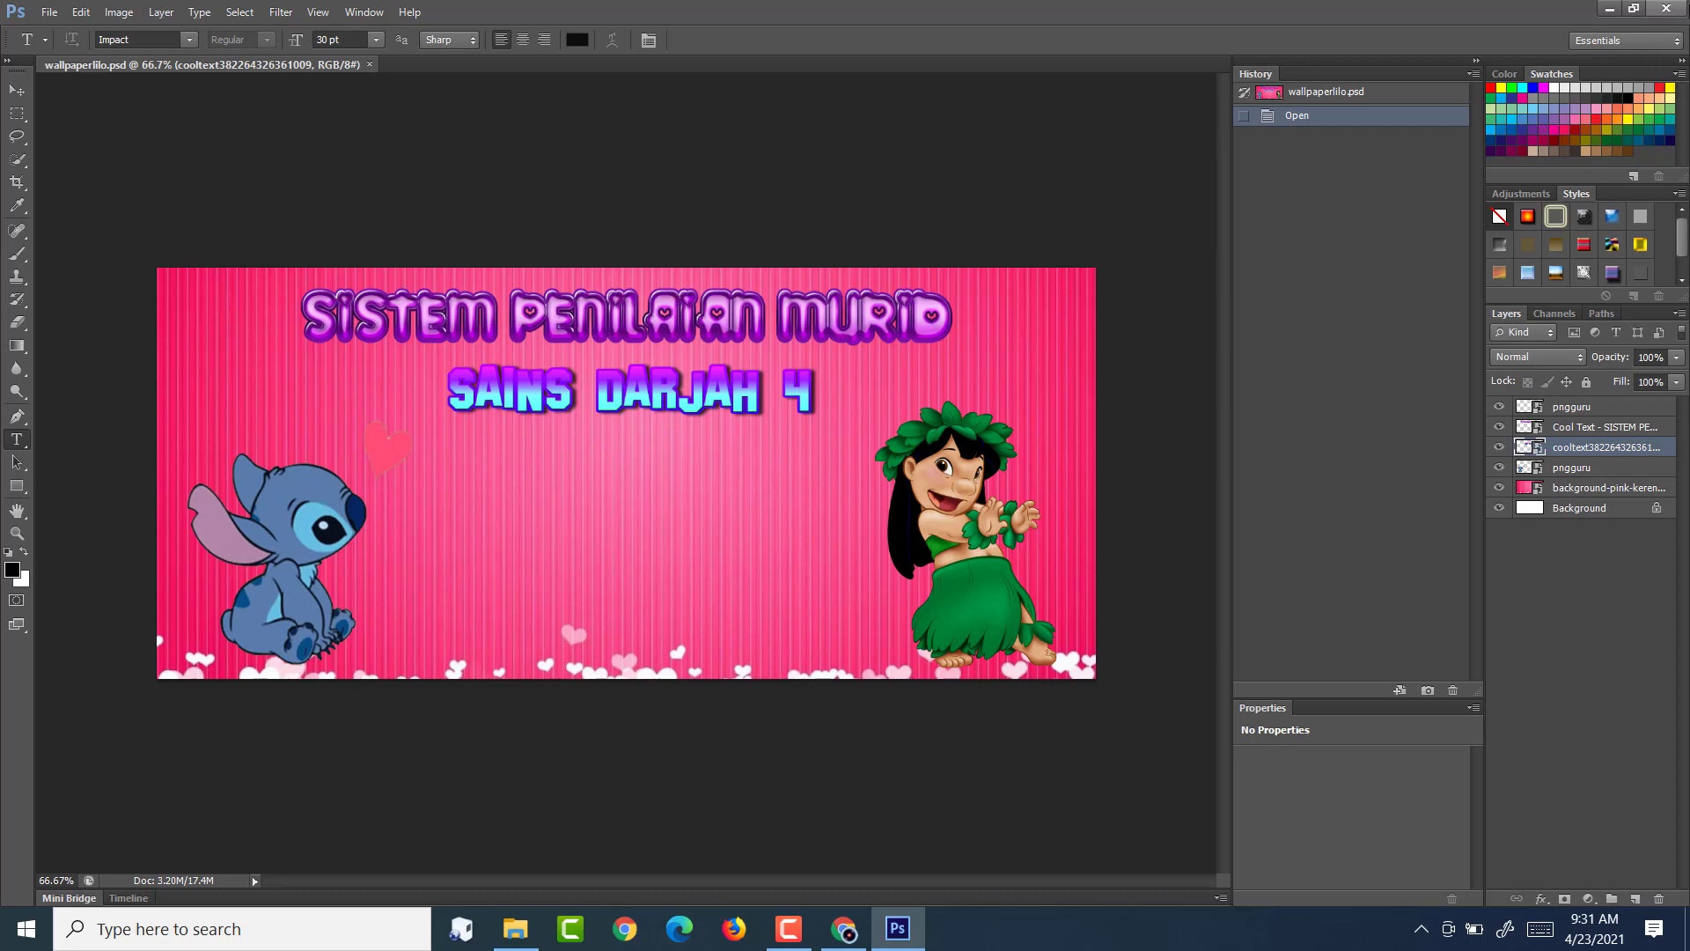
left_click(1666, 8)
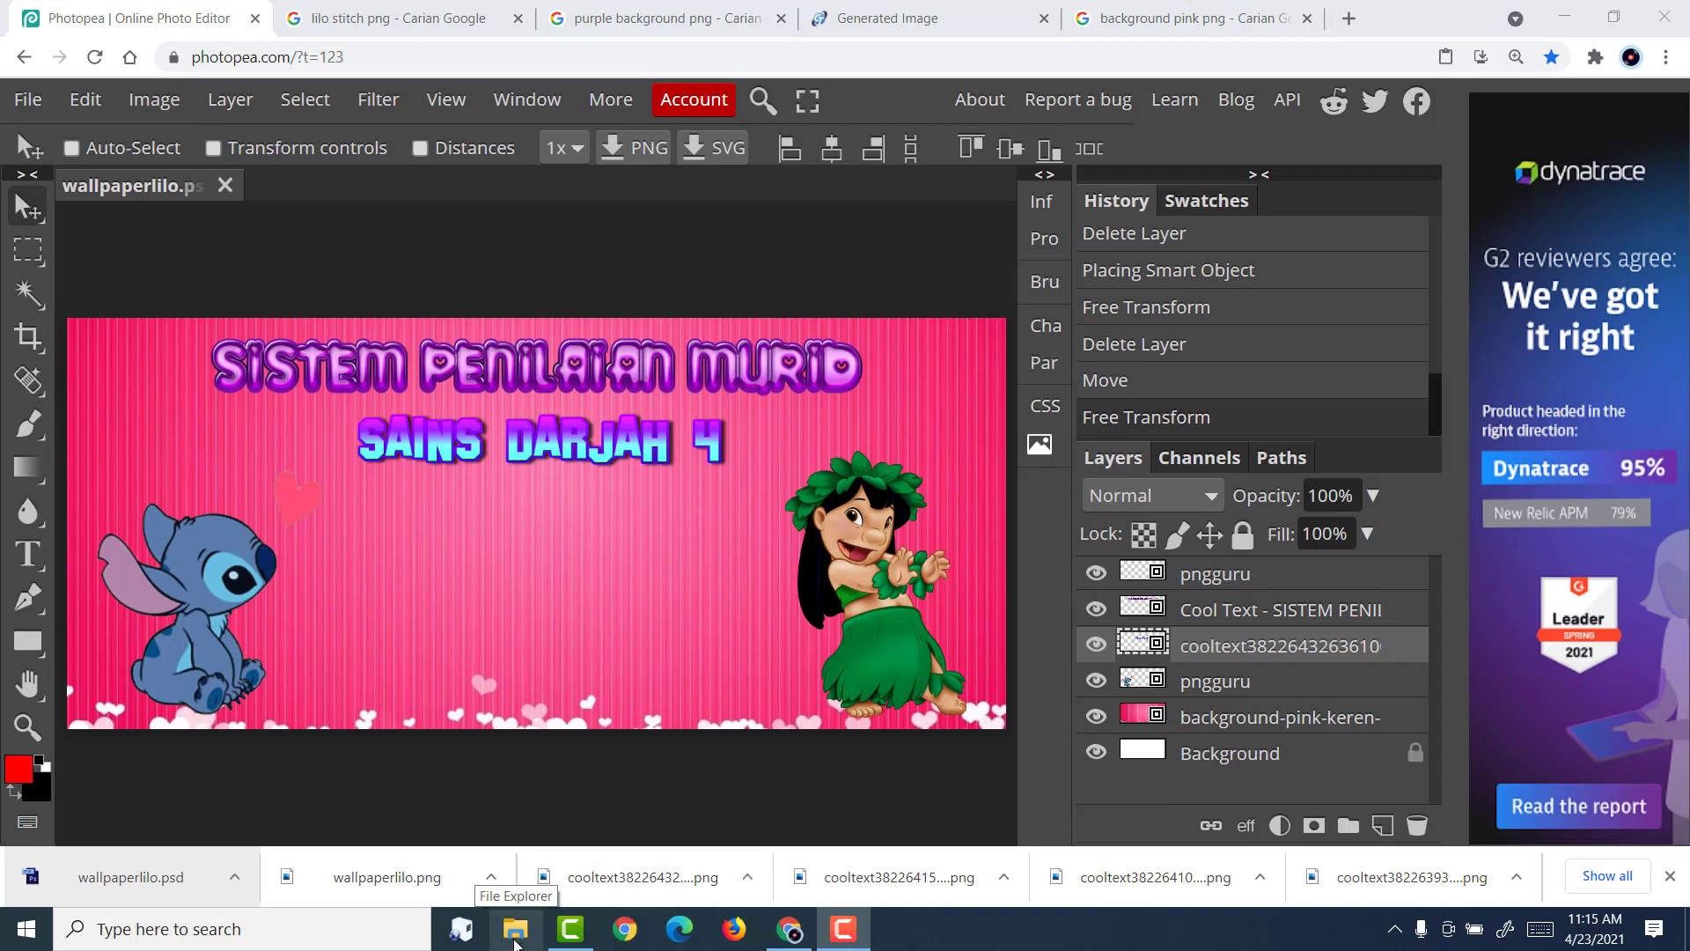
Switch to File Explorer, go to the Downloads folder and view the earlier wallpaper backlatar.png in Photos.
left_click(516, 938)
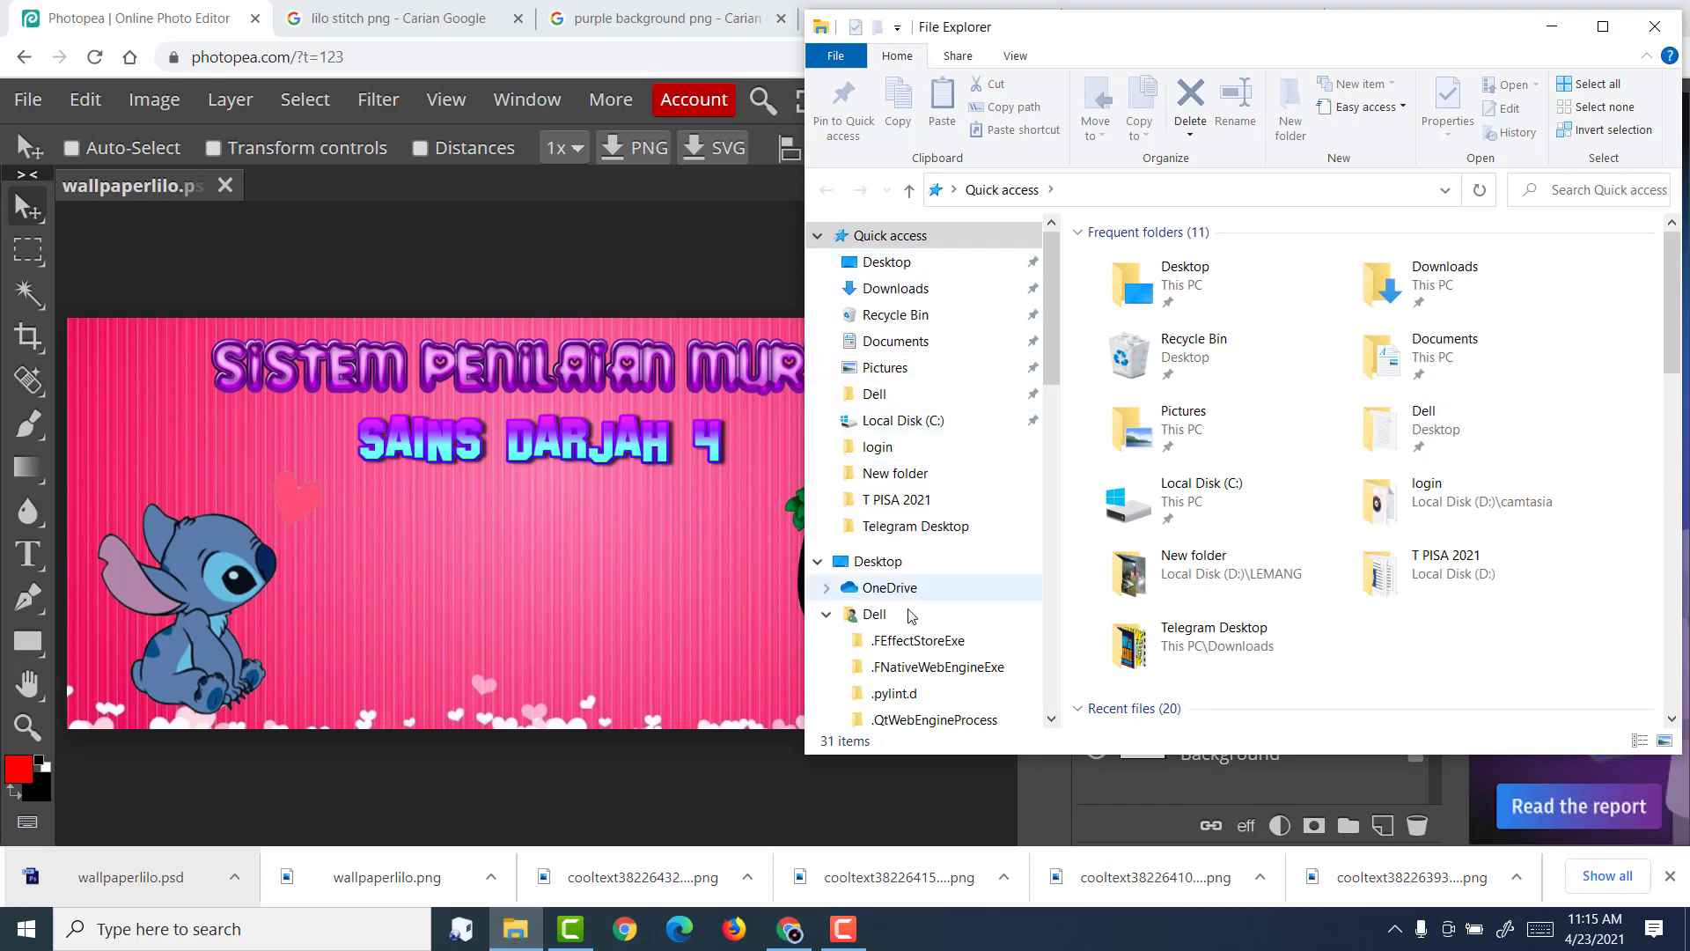
scroll(909, 622, "down", 1)
scroll(909, 623, "down", 3)
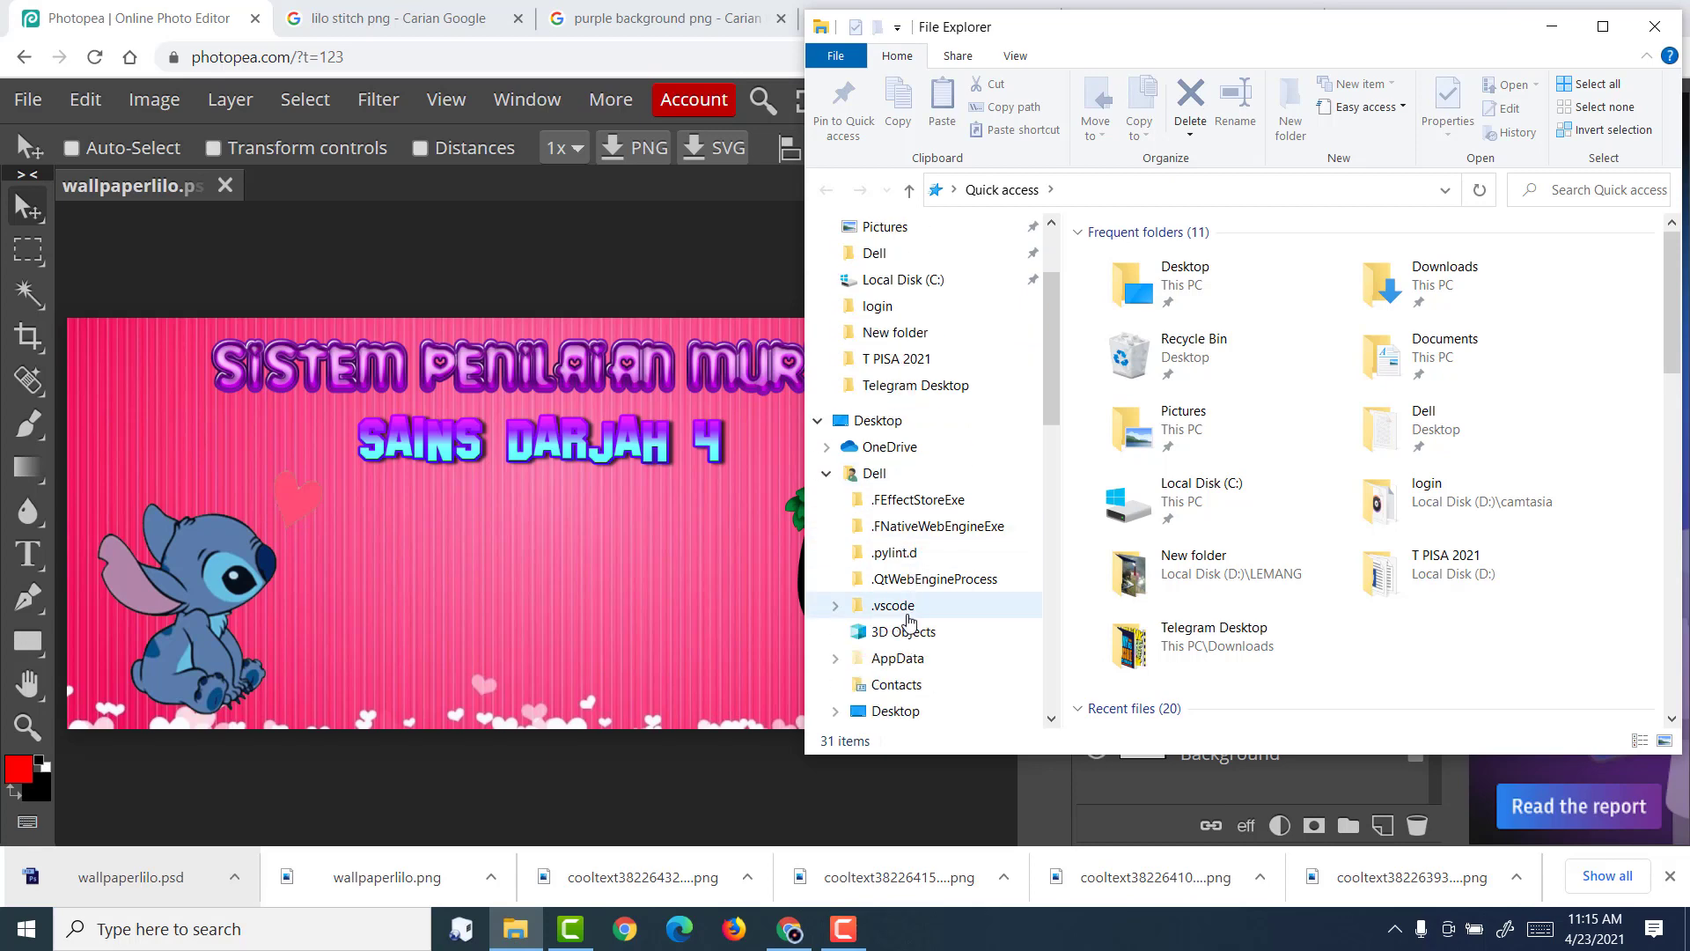
scroll(884, 565, "down", 1)
scroll(881, 551, "up", 4)
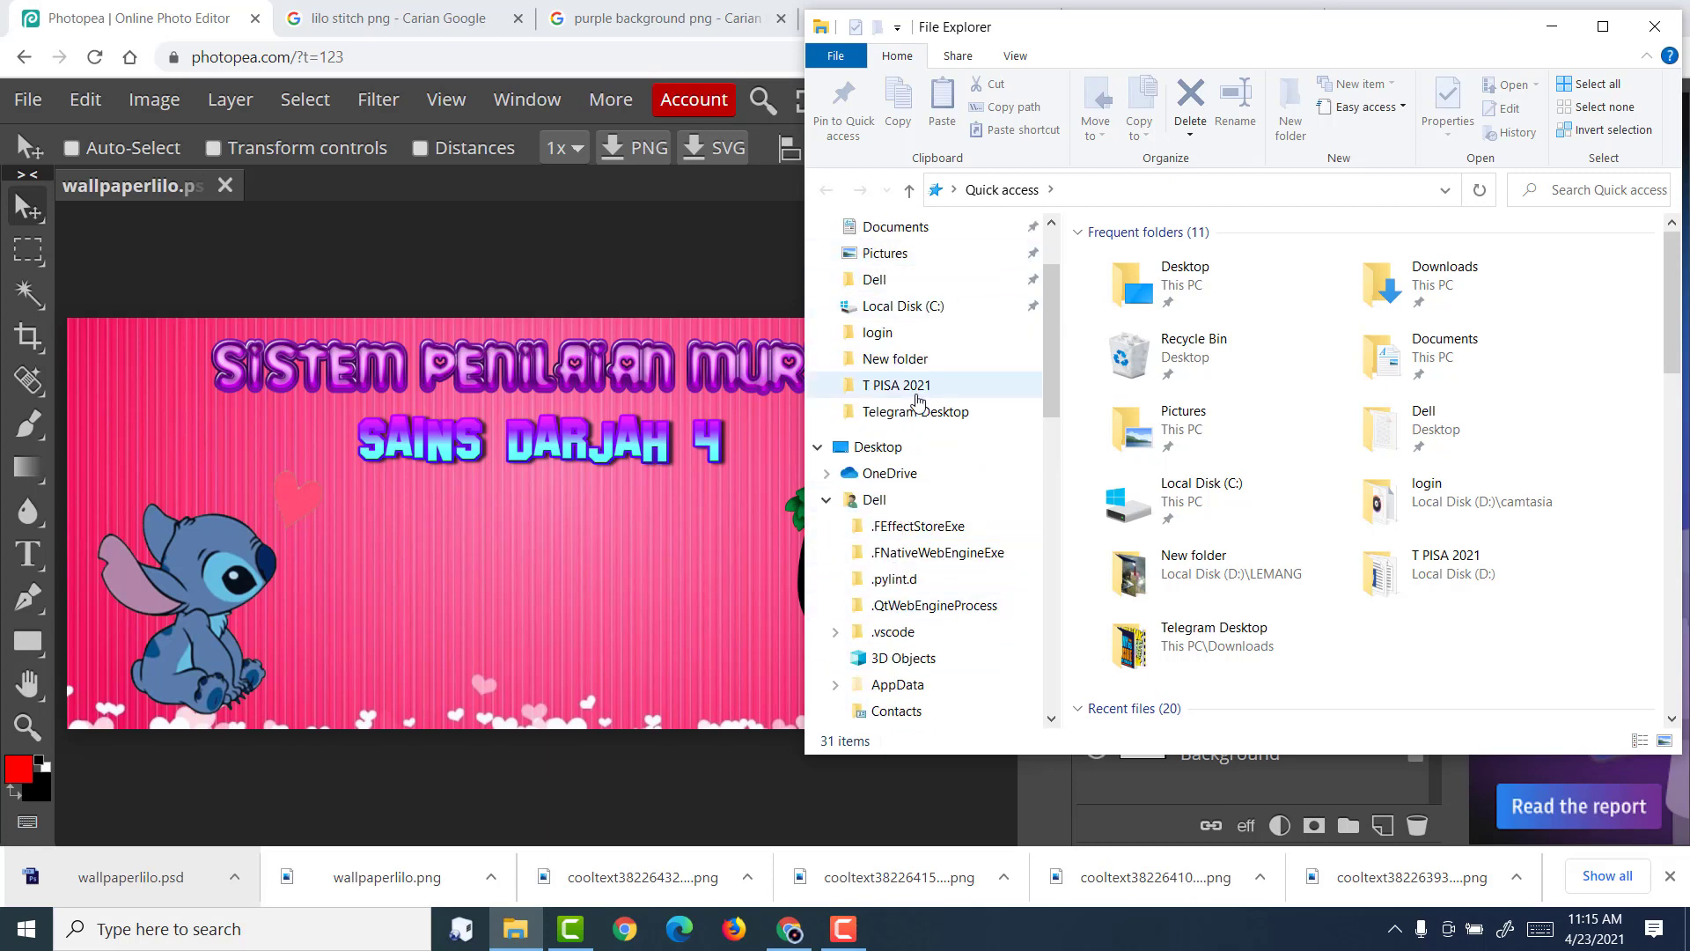
scroll(889, 385, "up", 2)
left_click(895, 288)
double_click(1205, 541)
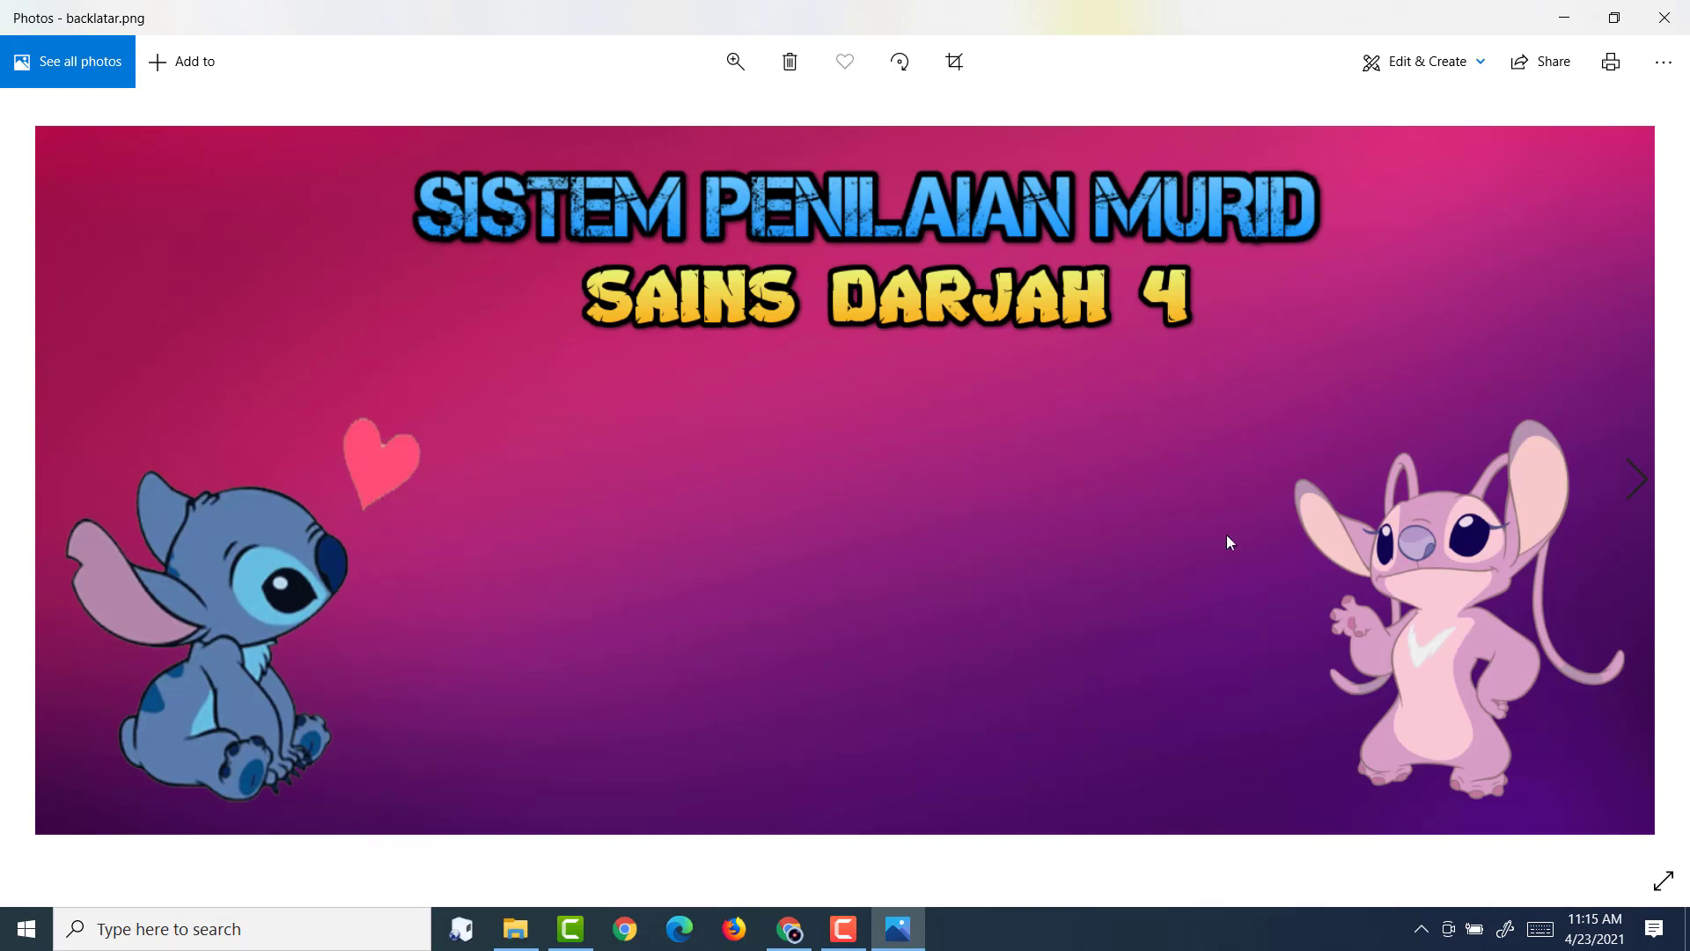
left_click(1663, 18)
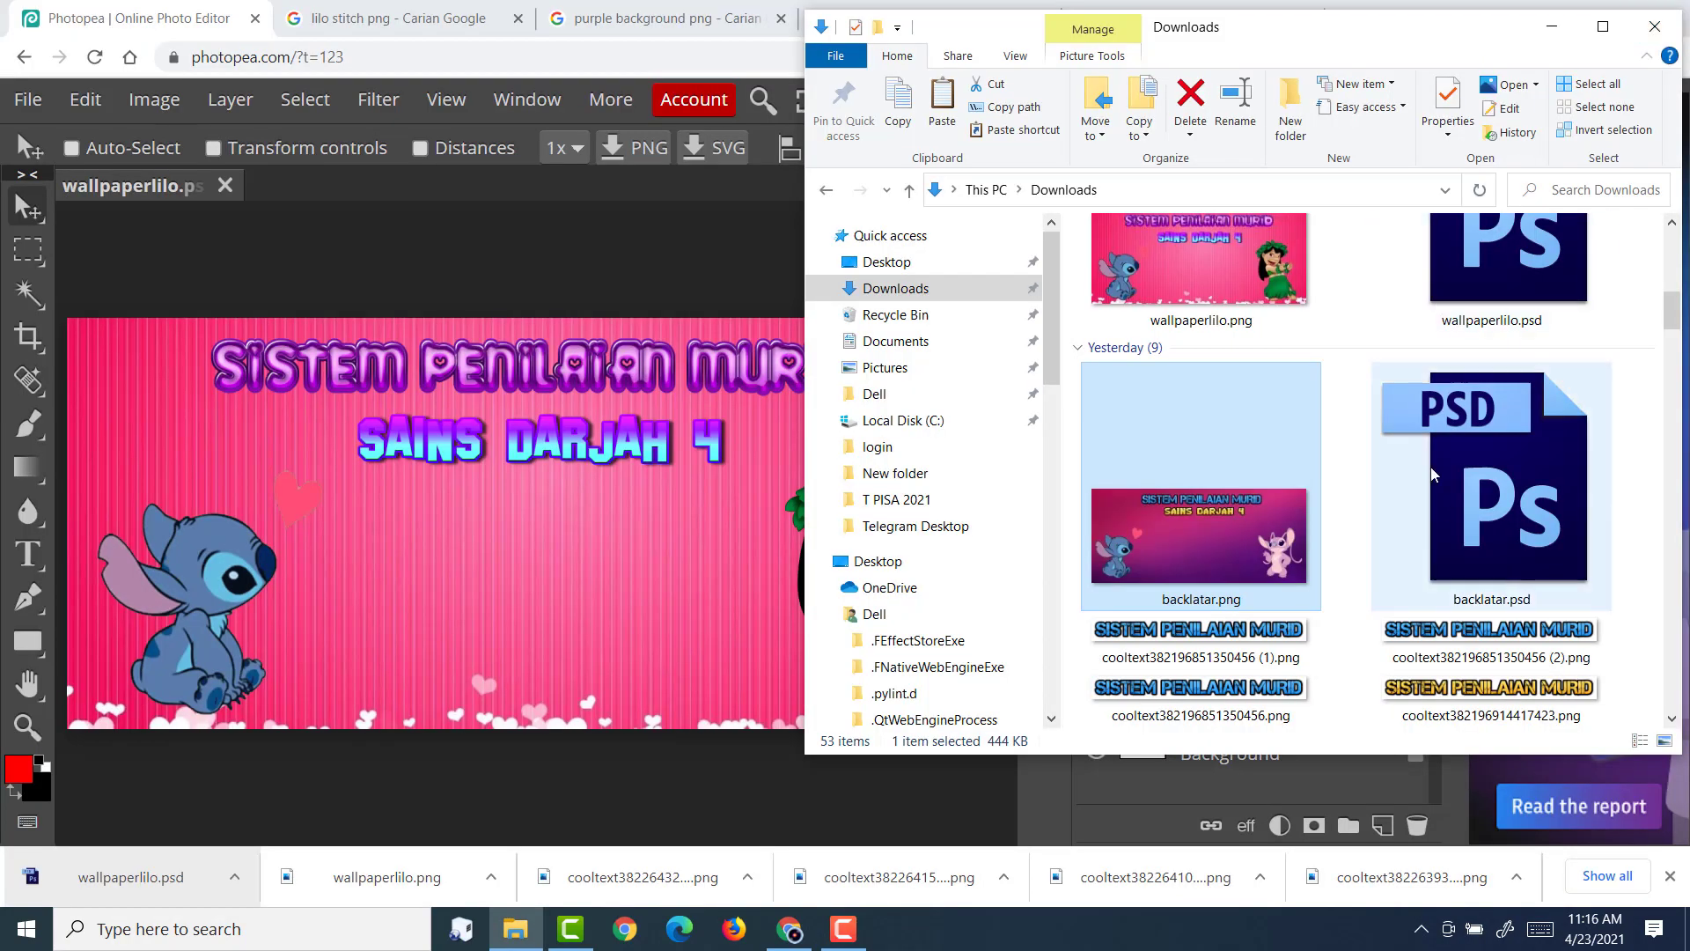
View the earlier wallpapers frozen (3).png and frozen.png from the Downloads folder.
scroll(1447, 517, "down", 5)
double_click(1468, 384)
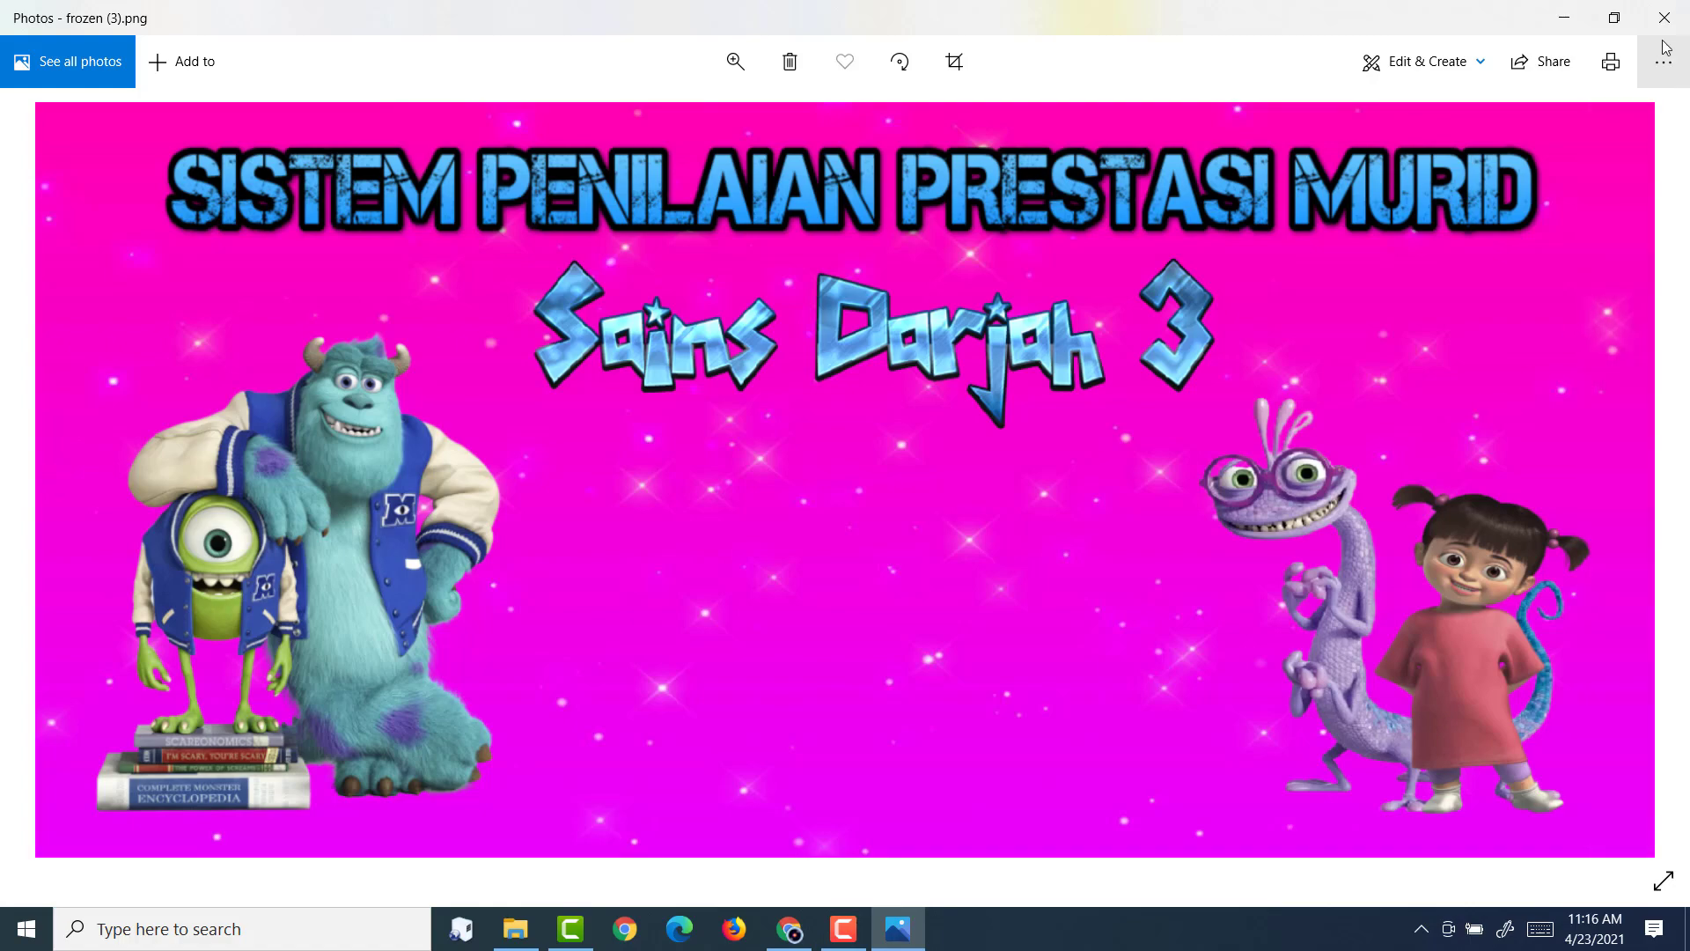
left_click(1660, 34)
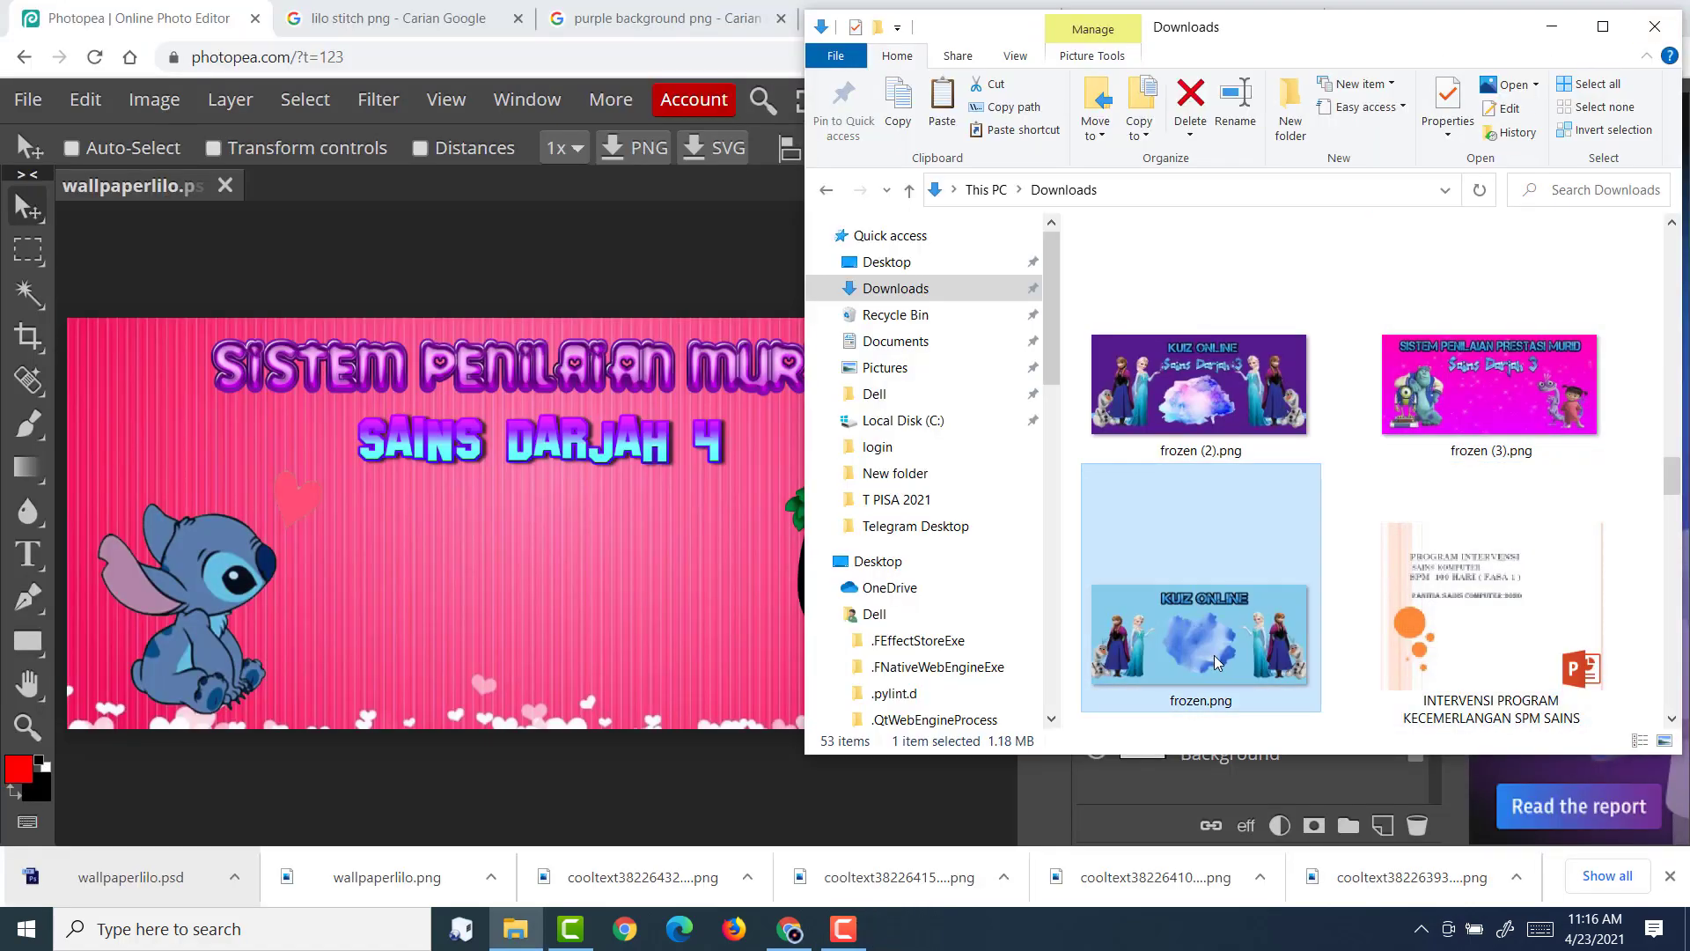
double_click(1214, 657)
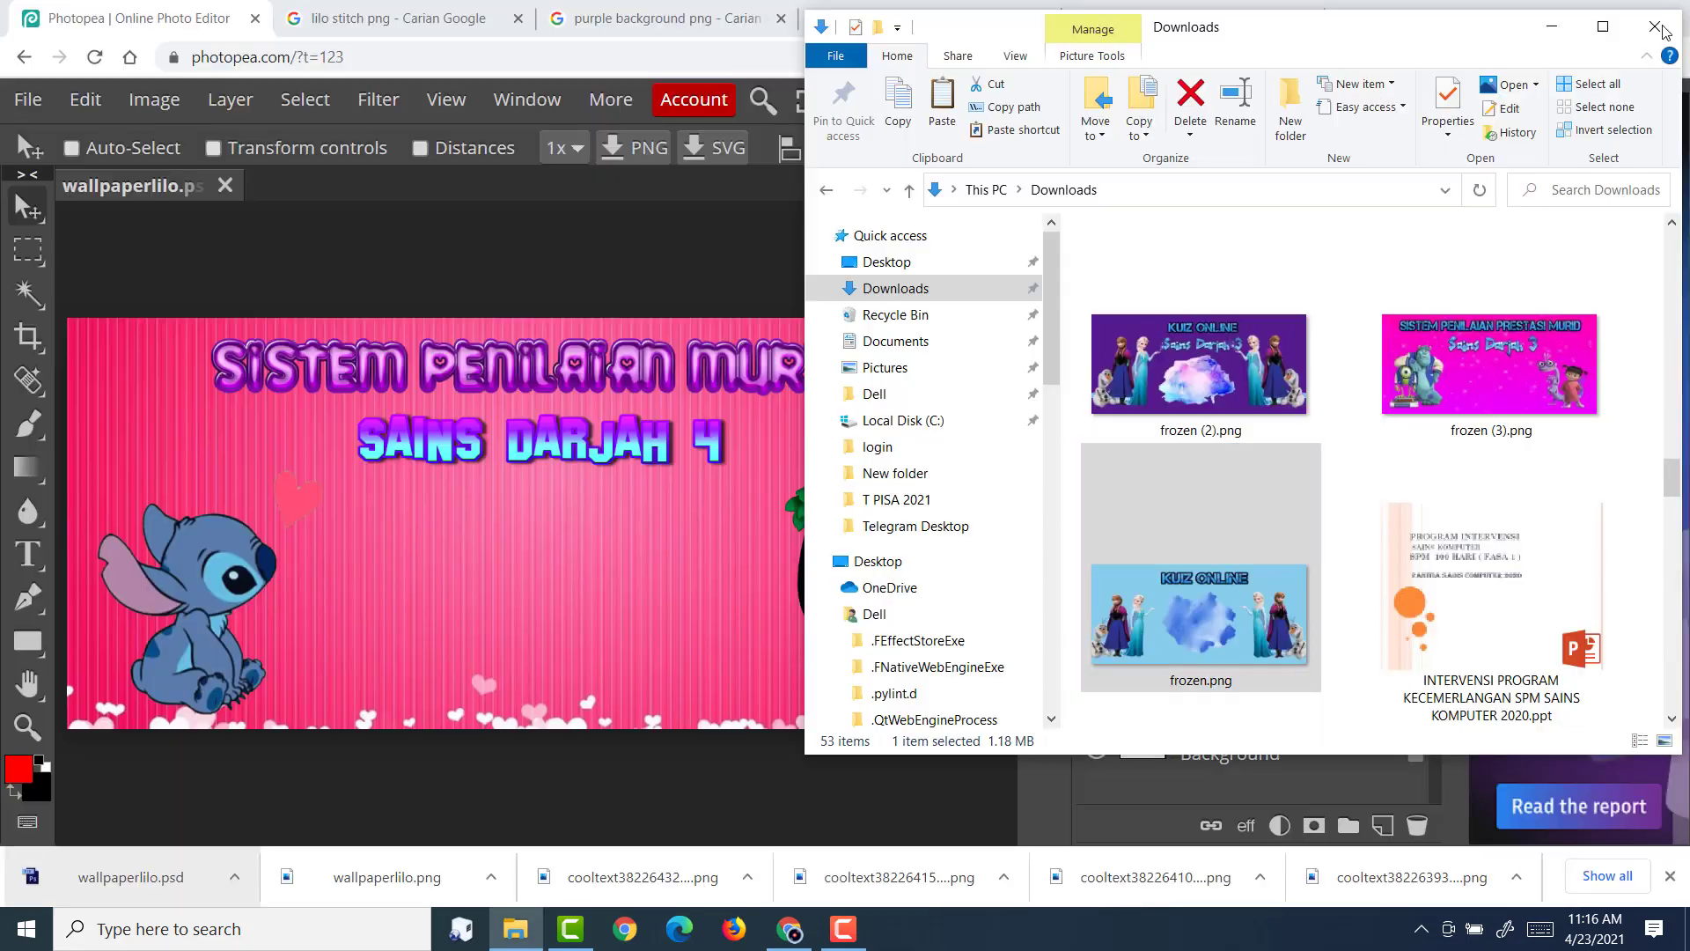
left_click(557, 447)
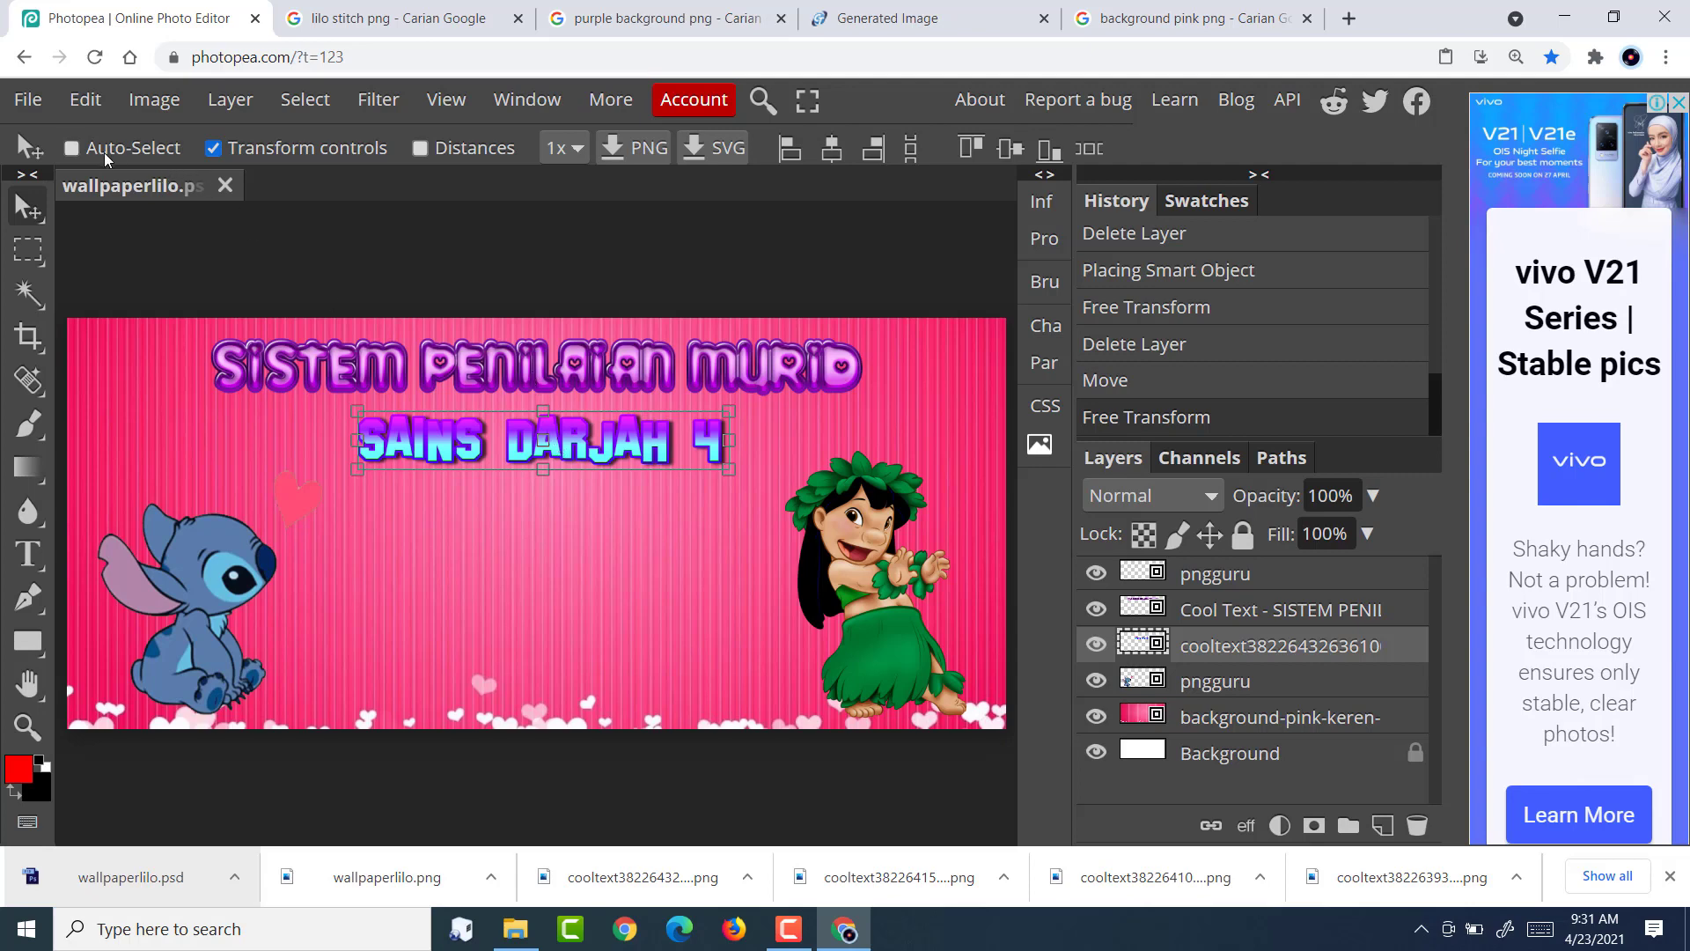
left_click(21, 100)
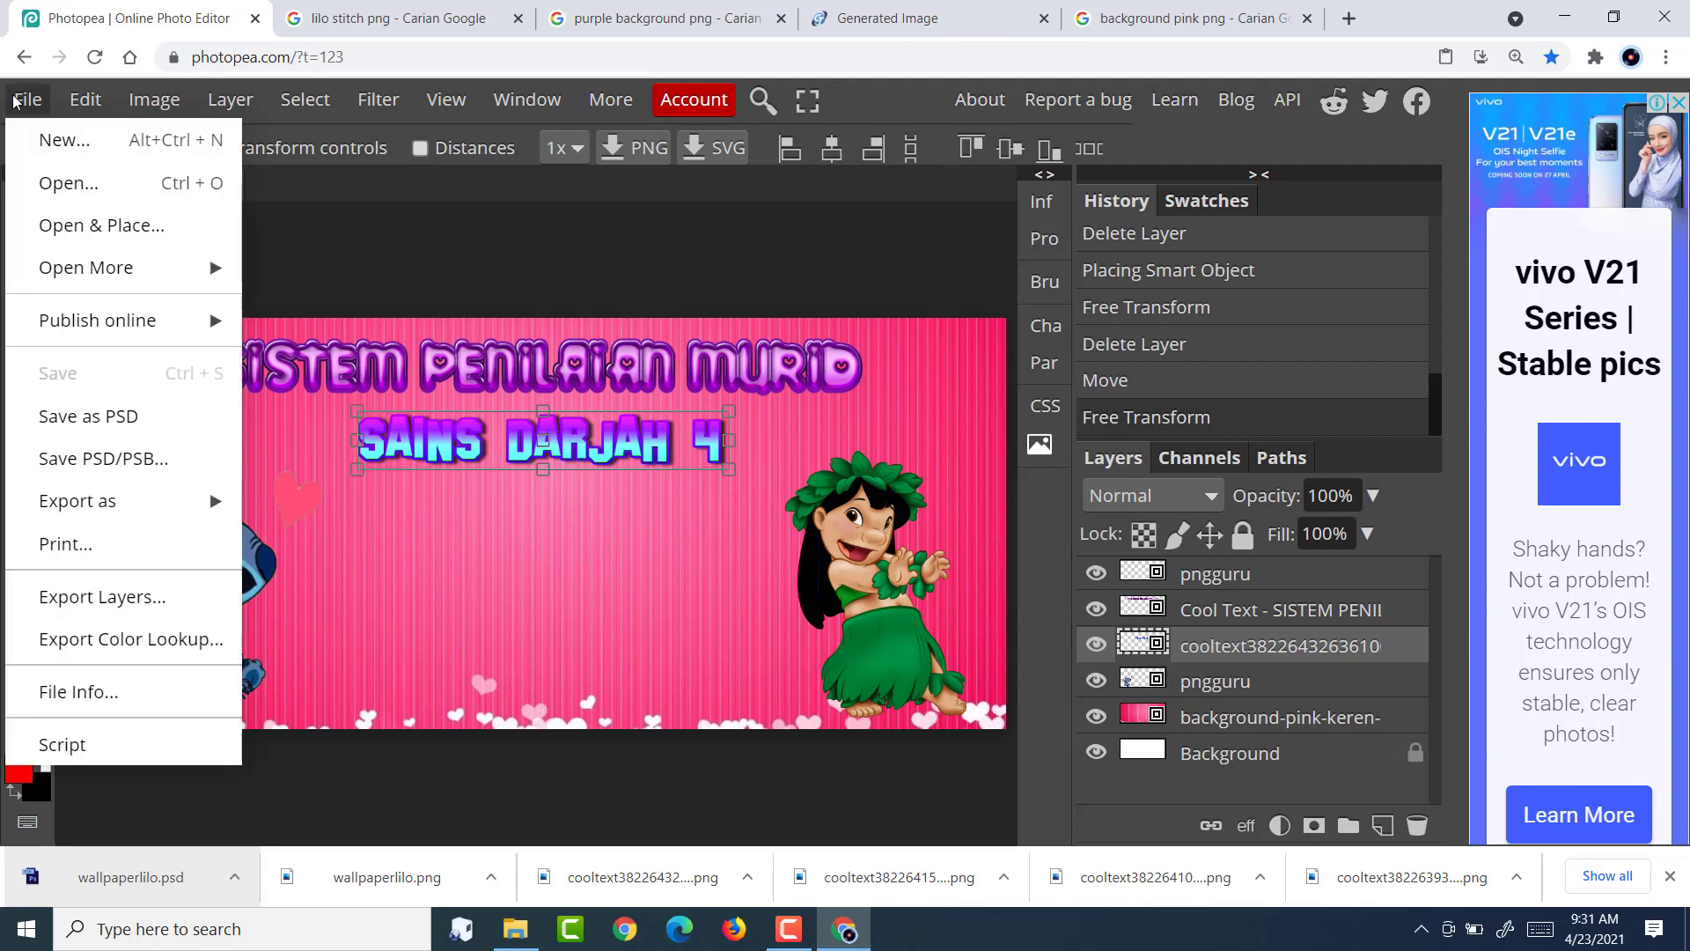
mouse_move(85, 100)
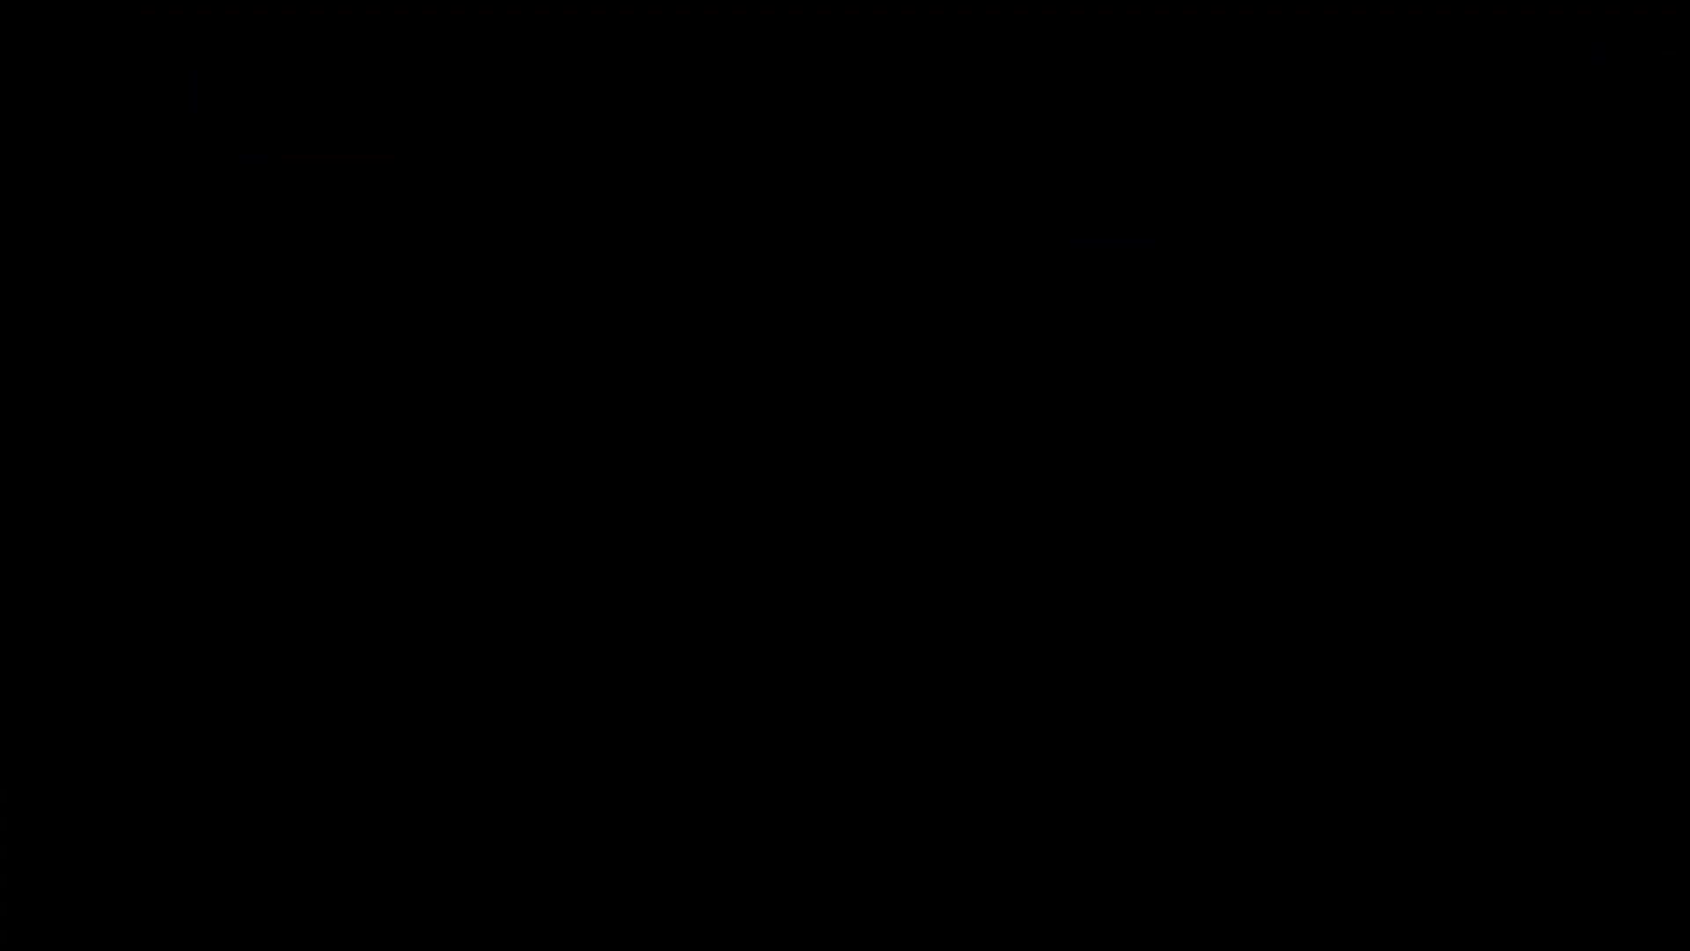